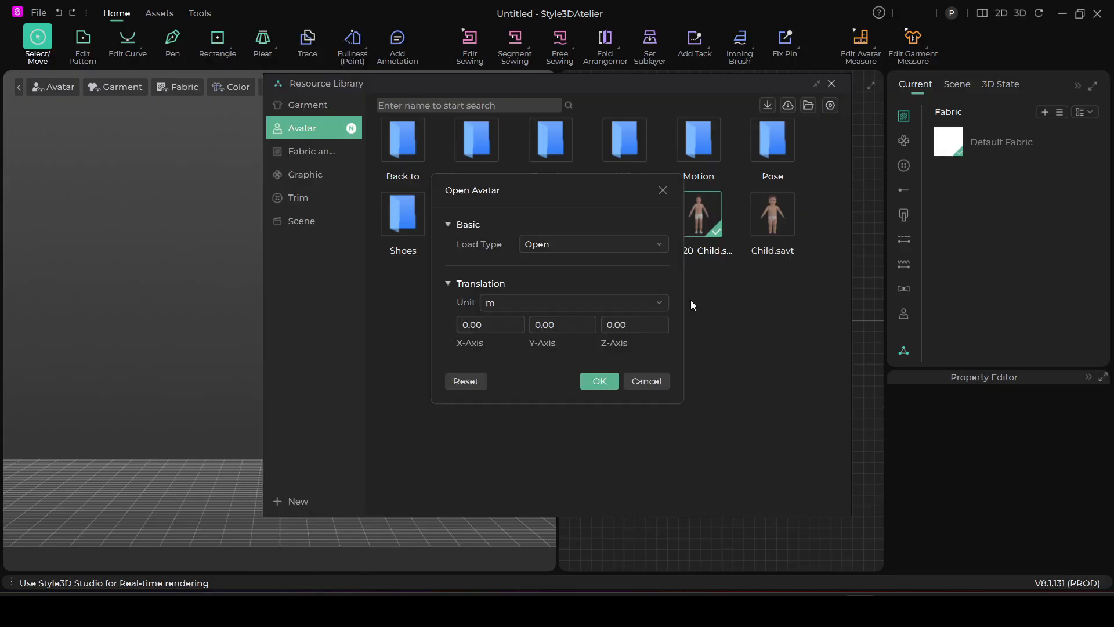
Open the 90-120_Child avatar in the scene and close the Resource Library
{"action": "left_click", "coordinate": [600, 380]}
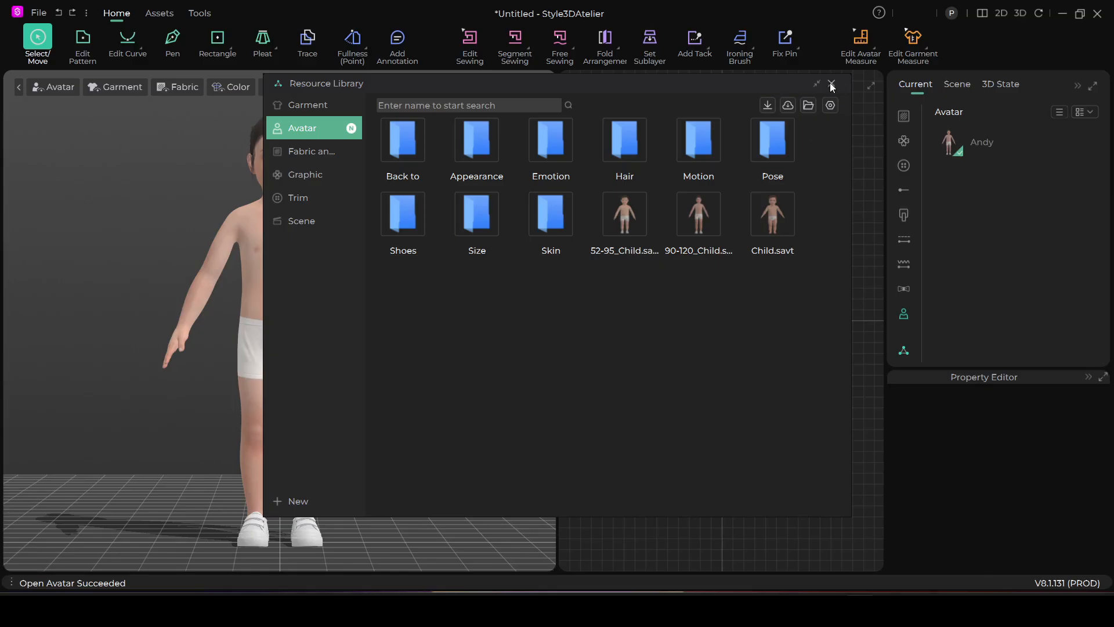
{"action": "left_click", "coordinate": [832, 85]}
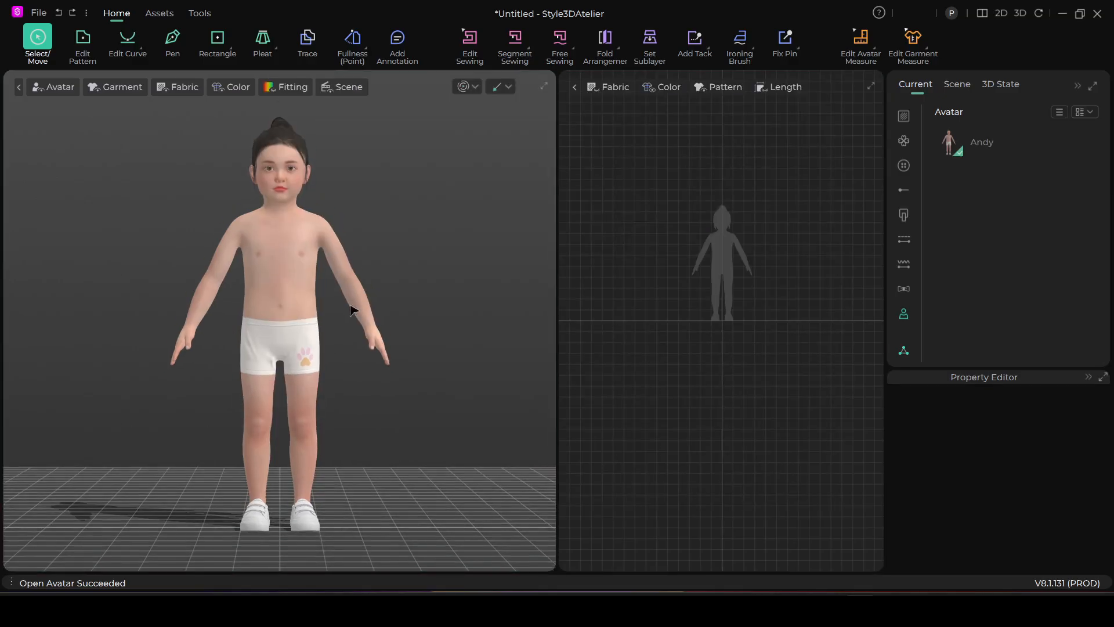
Draw a closed half-bodice pattern over the avatar's chest, about 18.8 cm along the centre front and 9.8 cm across the hem
{"action": "scroll", "coordinate": [673, 307], "scroll_direction": "up", "scroll_amount": 6}
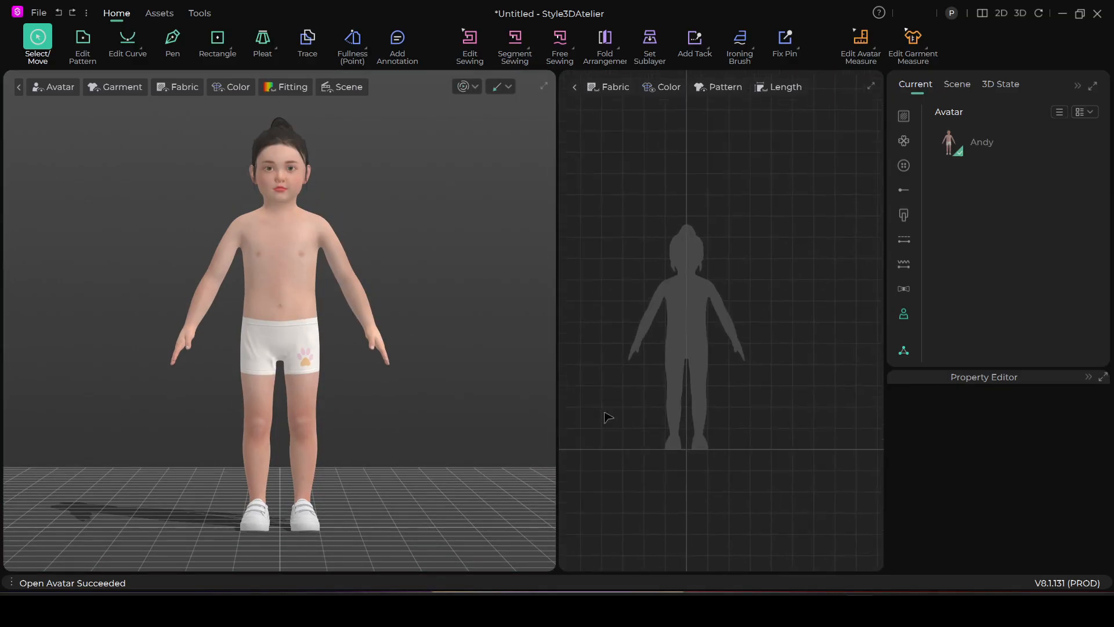
{"action": "middle_click_drag", "start_coordinate": [690, 341], "coordinate": [677, 381]}
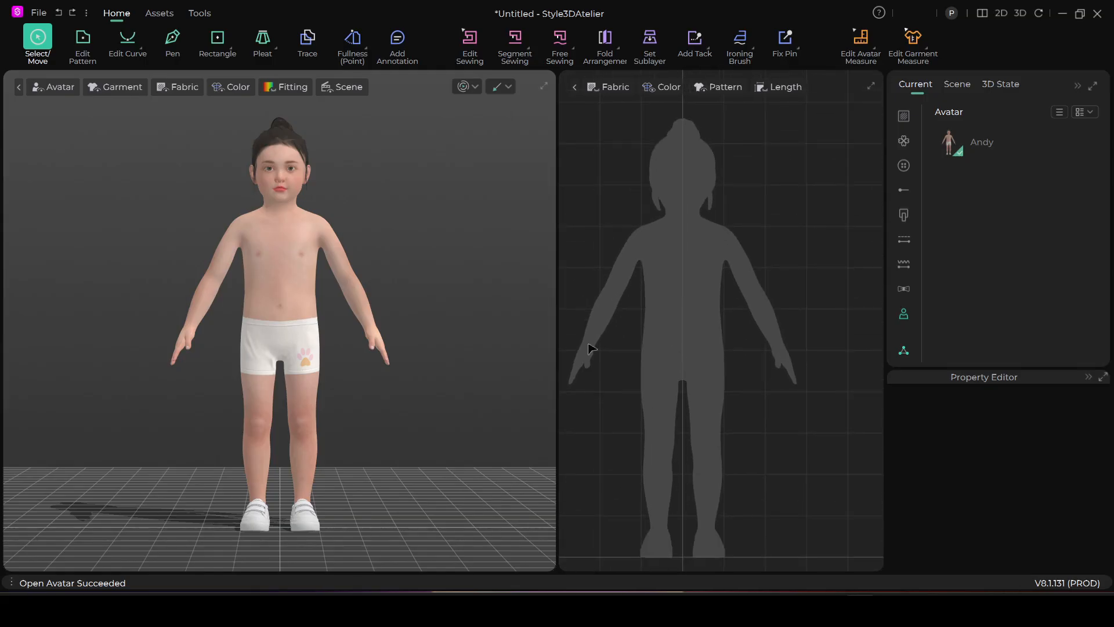
{"action": "left_click", "coordinate": [172, 38]}
{"action": "left_click", "coordinate": [682, 220]}
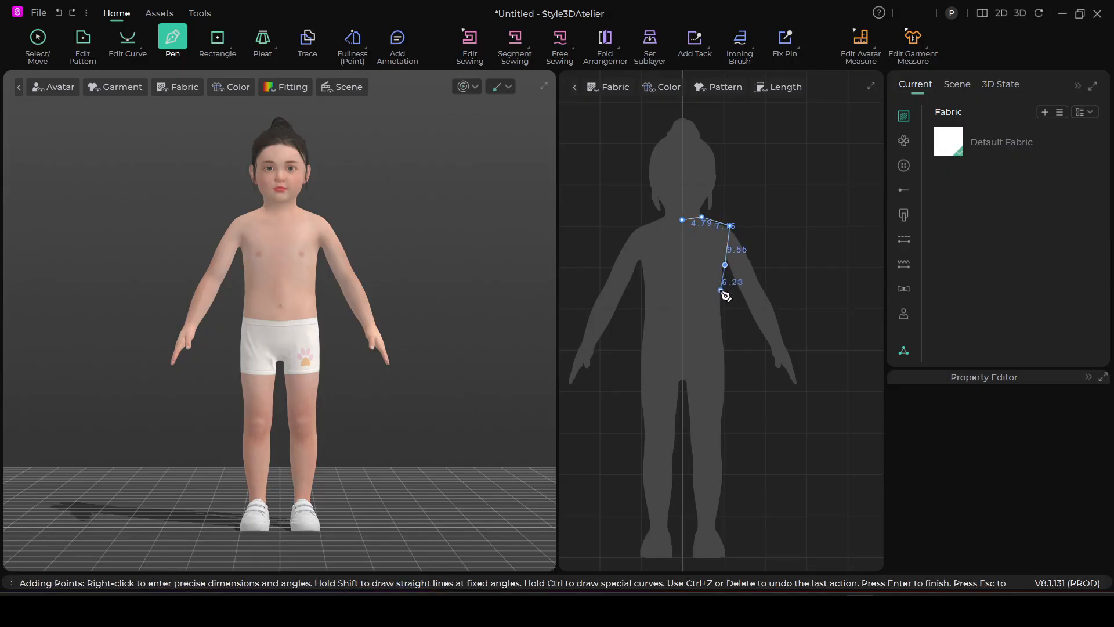
{"action": "left_click", "coordinate": [686, 224]}
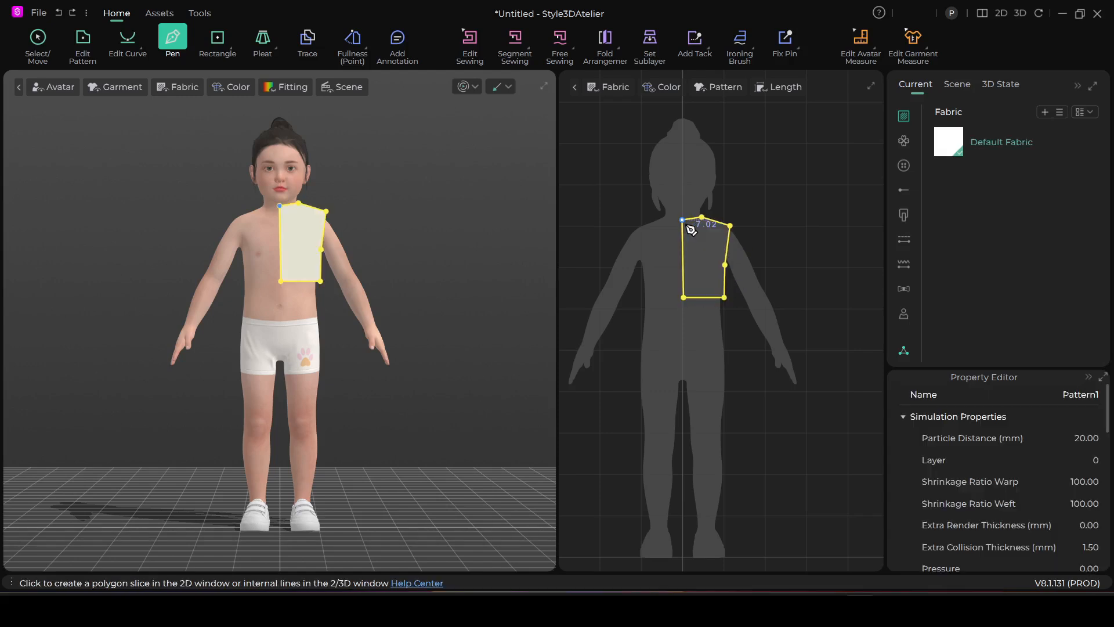
Curve the armhole edge of the half bodice slightly inward
{"action": "scroll", "coordinate": [786, 219], "scroll_direction": "up", "scroll_amount": 3}
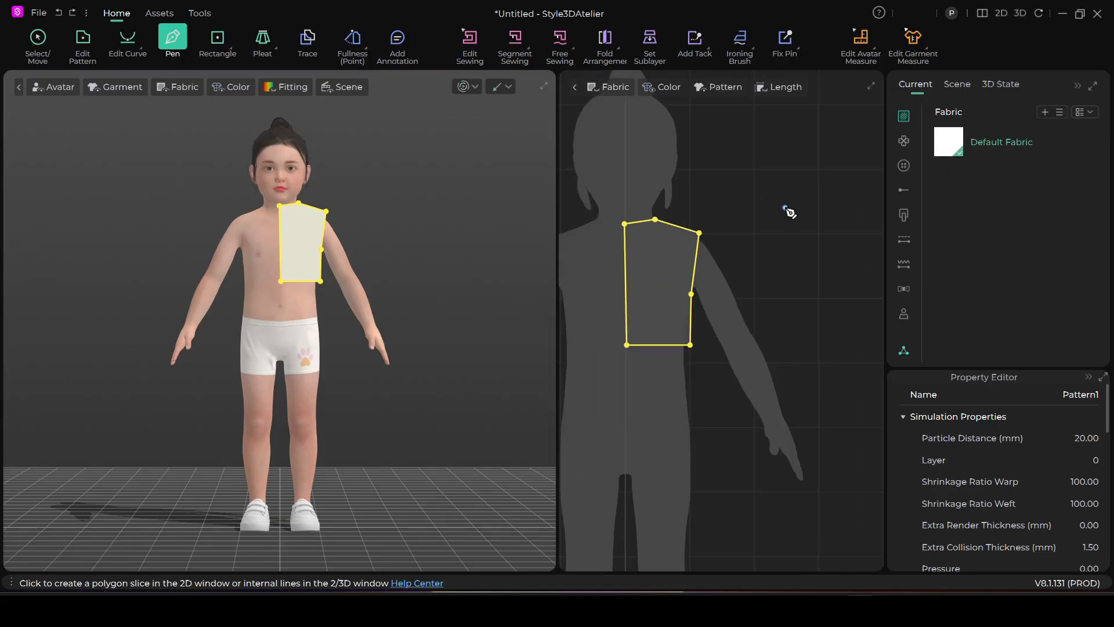
{"action": "left_click", "coordinate": [128, 38]}
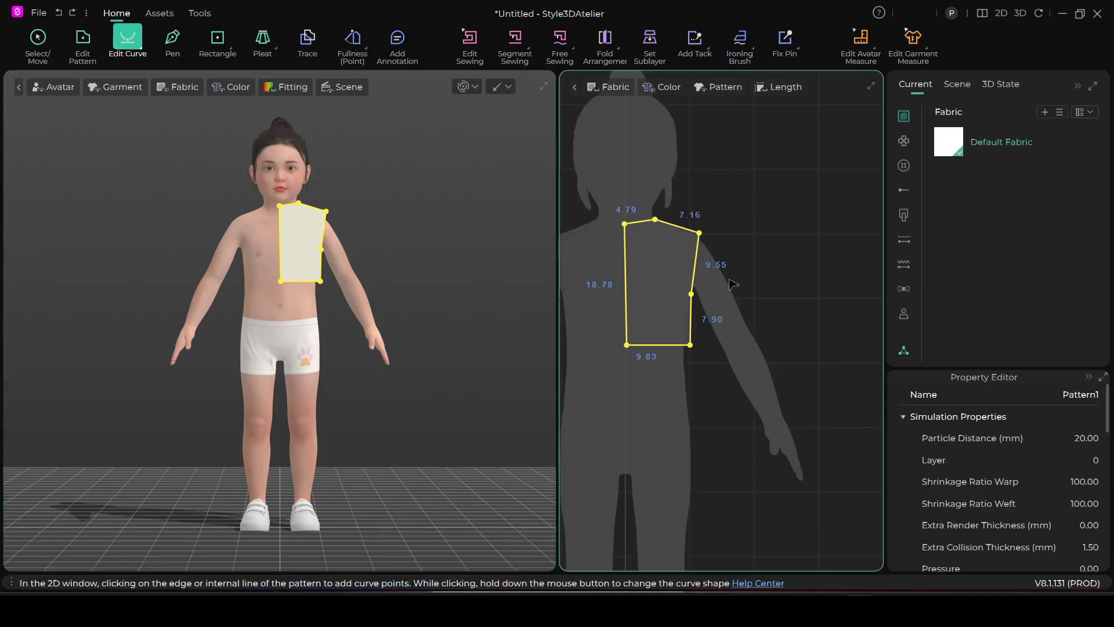
{"action": "left_click_drag", "start_coordinate": [698, 275], "coordinate": [694, 271]}
{"action": "right_click_drag", "start_coordinate": [714, 284], "coordinate": [729, 255]}
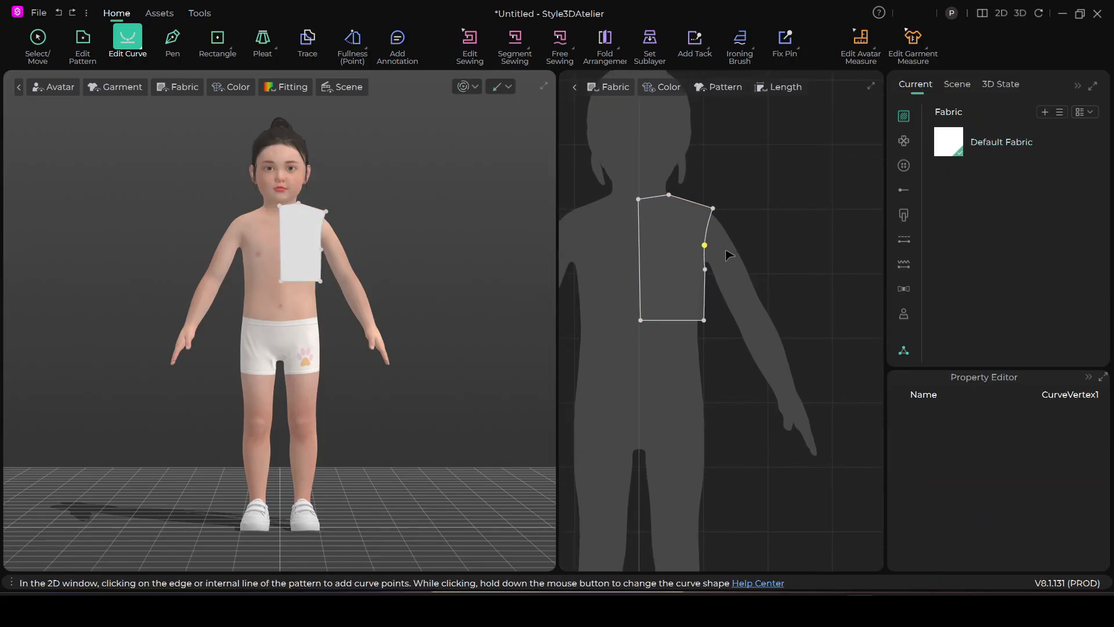
Shift the hem's side corner slightly inward and lower the centre-front neck point for a deeper neckline
{"action": "left_click", "coordinate": [83, 38]}
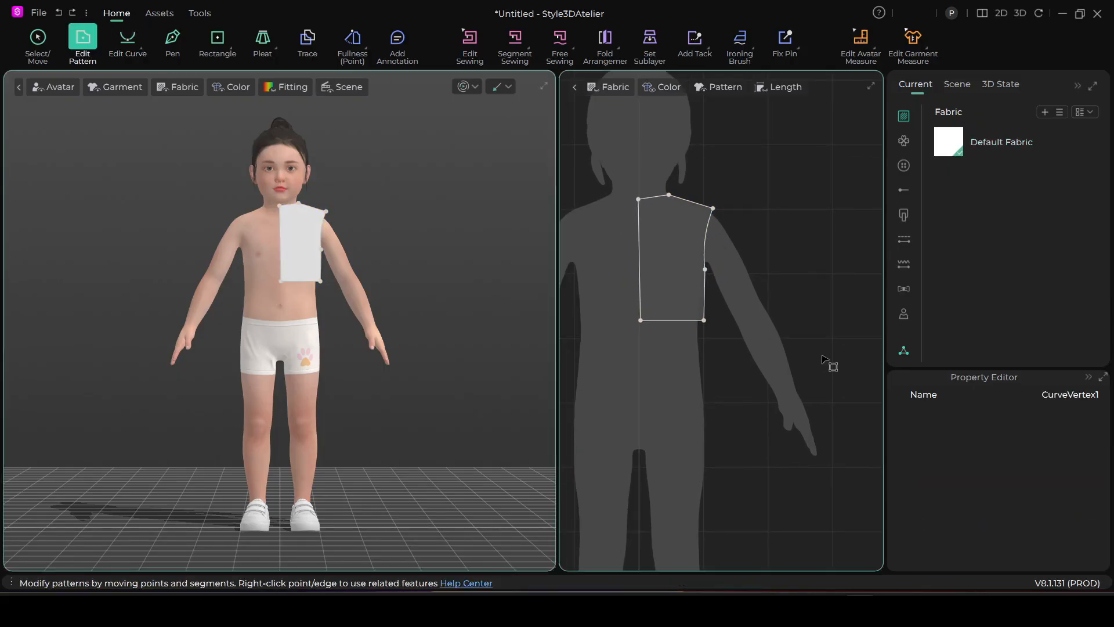
{"action": "left_click", "coordinate": [703, 320]}
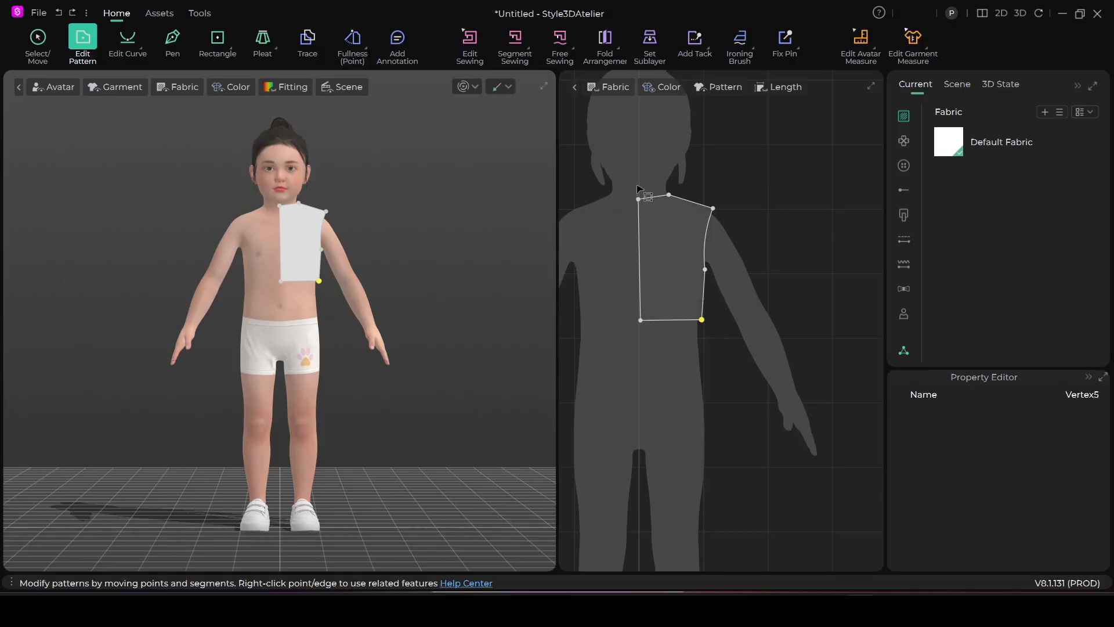
{"action": "left_click", "coordinate": [639, 200]}
{"action": "left_click_drag", "start_coordinate": [639, 208], "coordinate": [638, 209]}
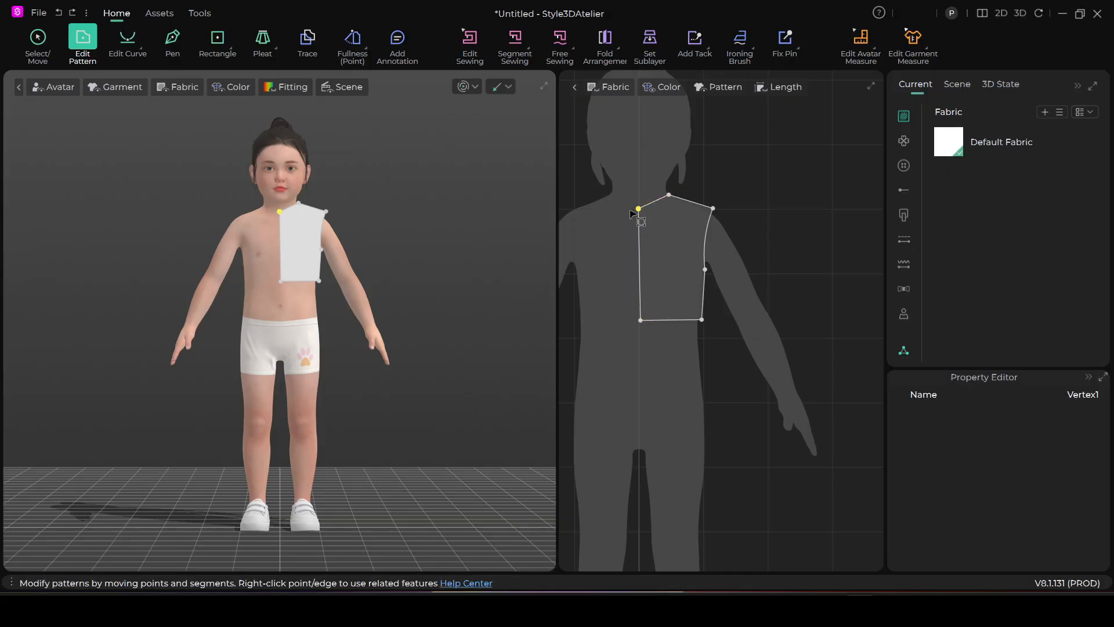
Set the centre-front edge as the symmetry axis to unfold the half bodice into a full front
{"action": "scroll", "coordinate": [639, 212], "scroll_direction": "down", "scroll_amount": 5}
{"action": "scroll", "coordinate": [662, 250], "scroll_direction": "up", "scroll_amount": 6}
{"action": "middle_click_drag", "start_coordinate": [726, 270], "coordinate": [786, 265]}
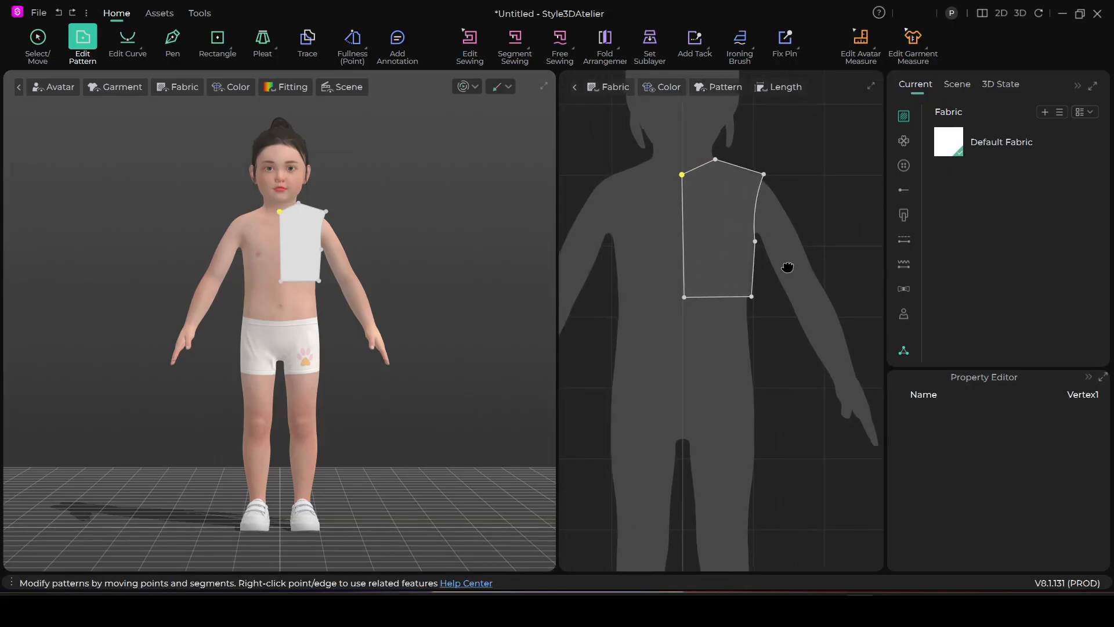
{"action": "right_click", "coordinate": [685, 229]}
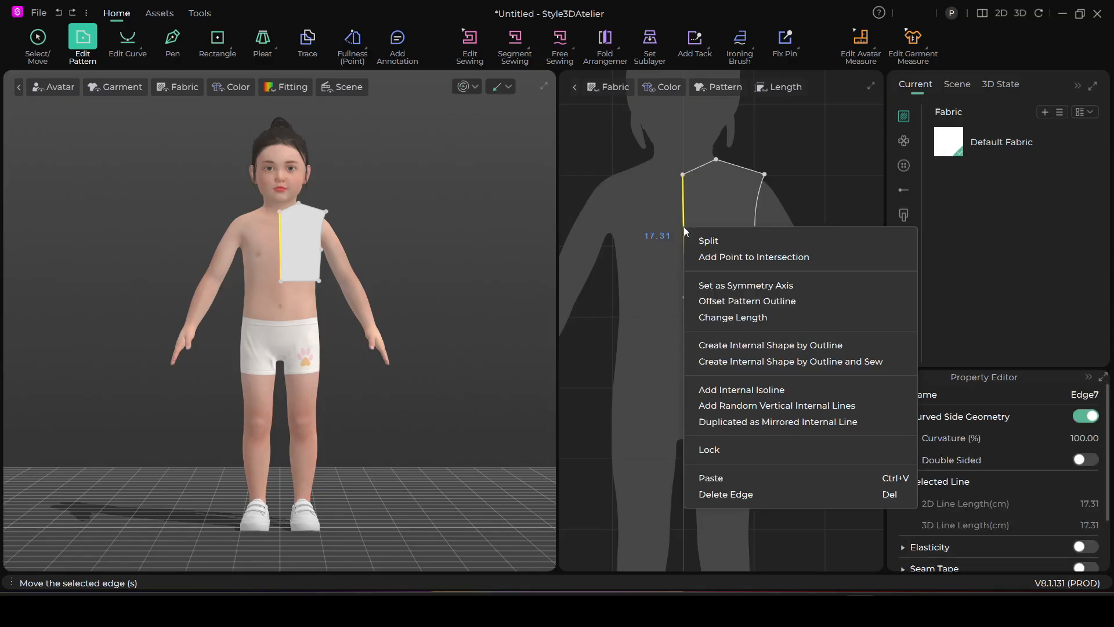
{"action": "left_click", "coordinate": [726, 282]}
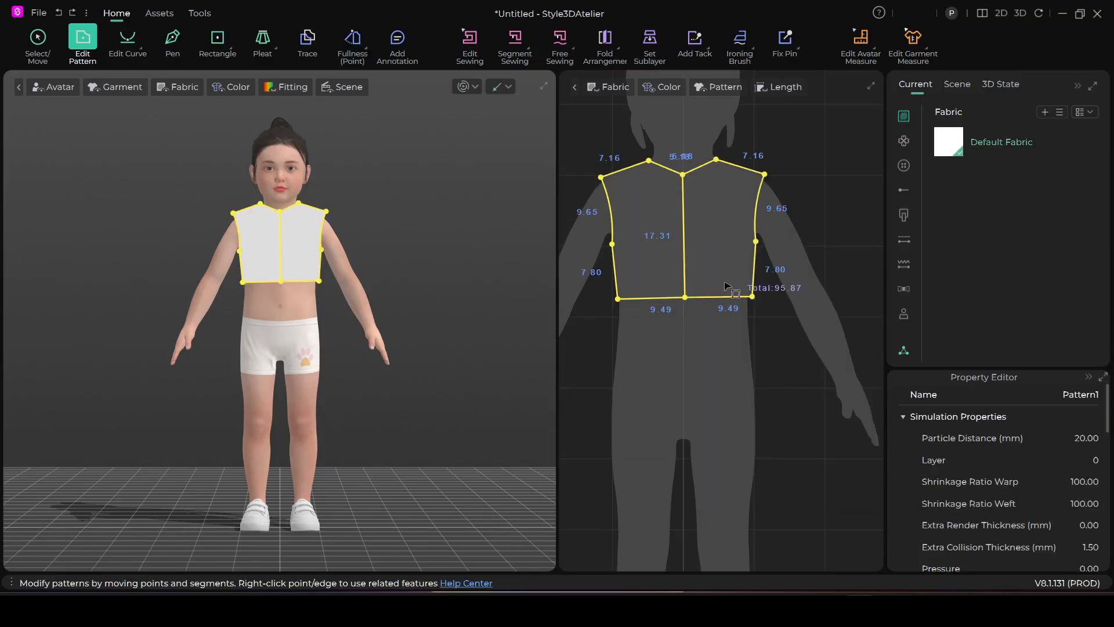
Copy the full front bodice pattern and paste the duplicate beside the avatar silhouette in the 2D window
{"action": "scroll", "coordinate": [731, 287], "scroll_direction": "down", "scroll_amount": 3}
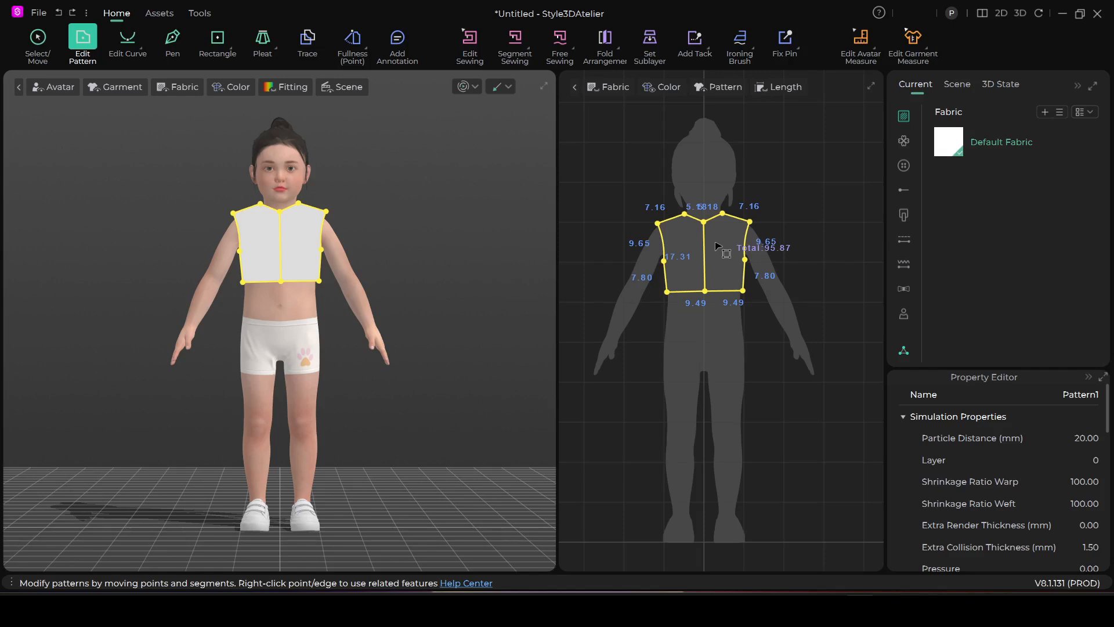
{"action": "key", "text": "q"}
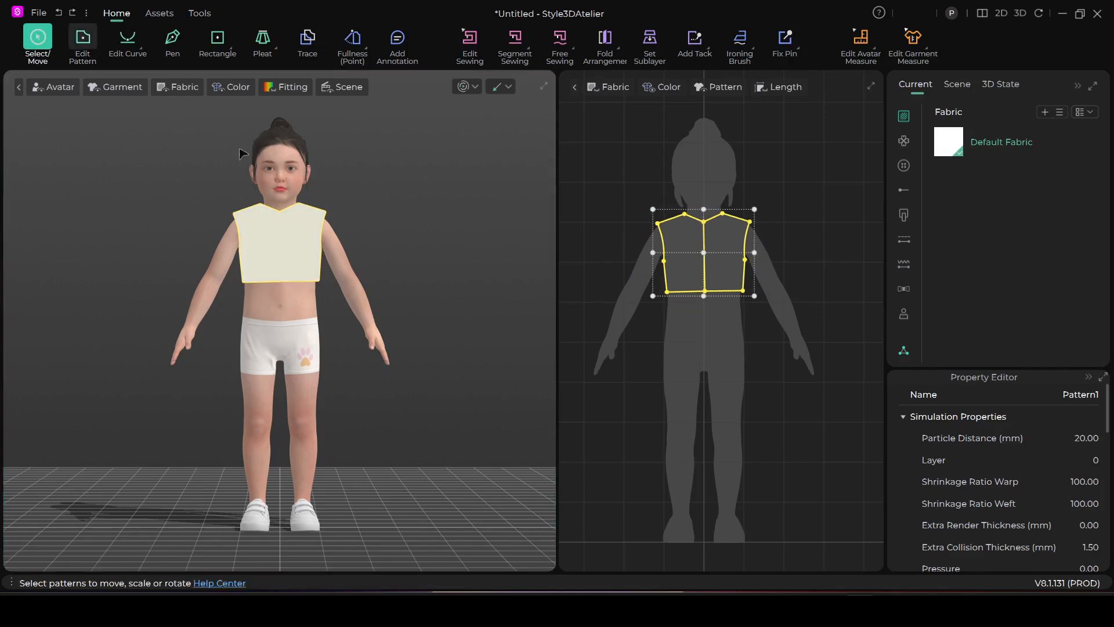
{"action": "right_click", "coordinate": [733, 248]}
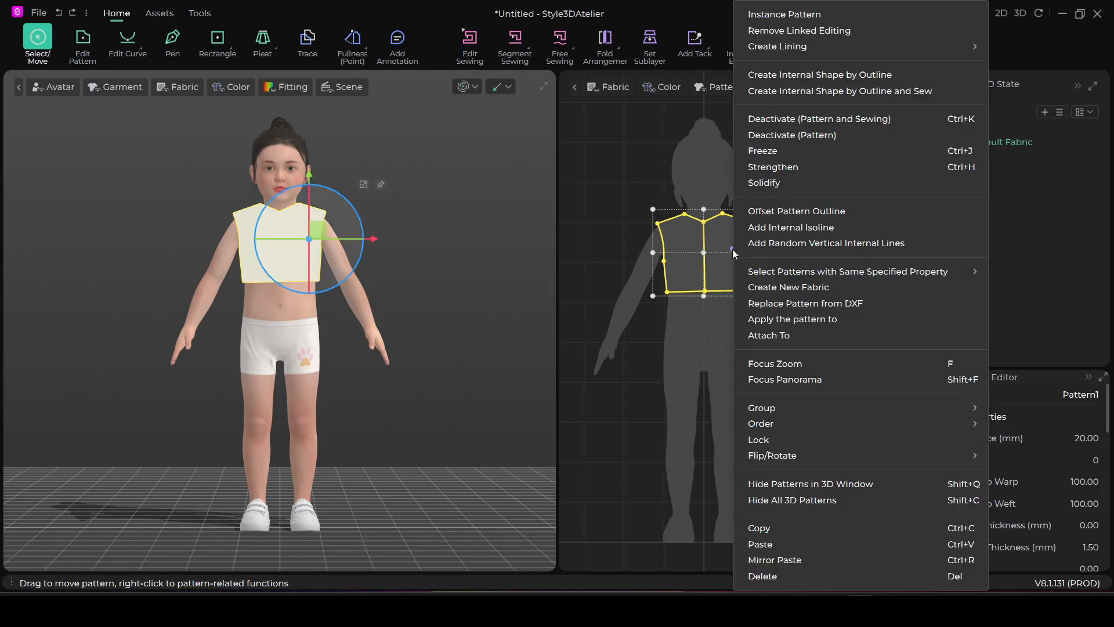
{"action": "left_click", "coordinate": [792, 525]}
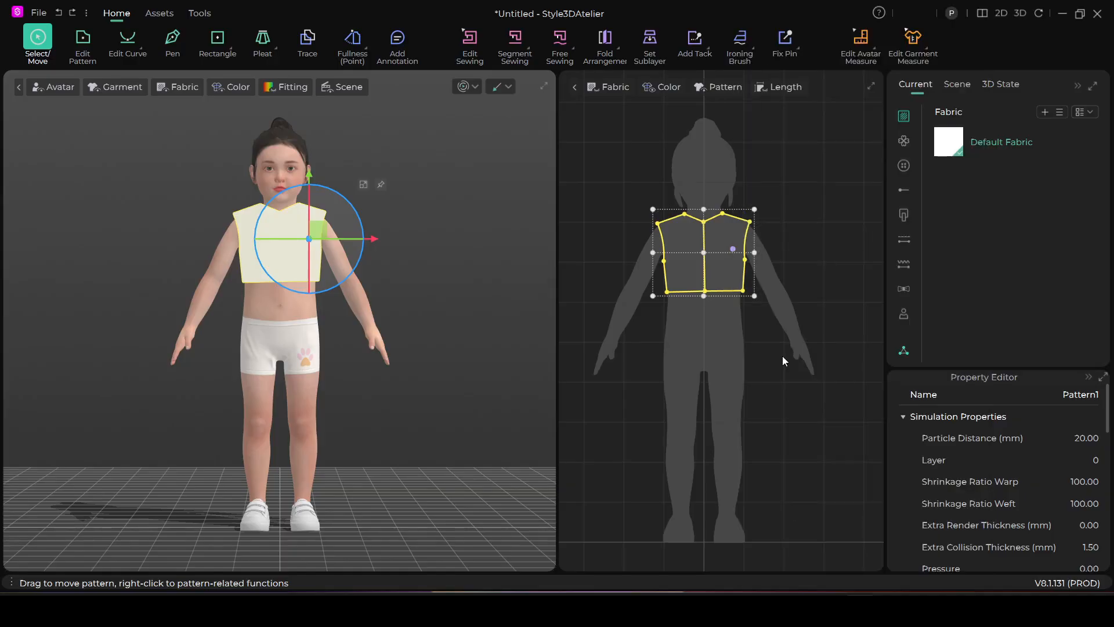
{"action": "right_click", "coordinate": [717, 243]}
{"action": "left_click", "coordinate": [782, 544]}
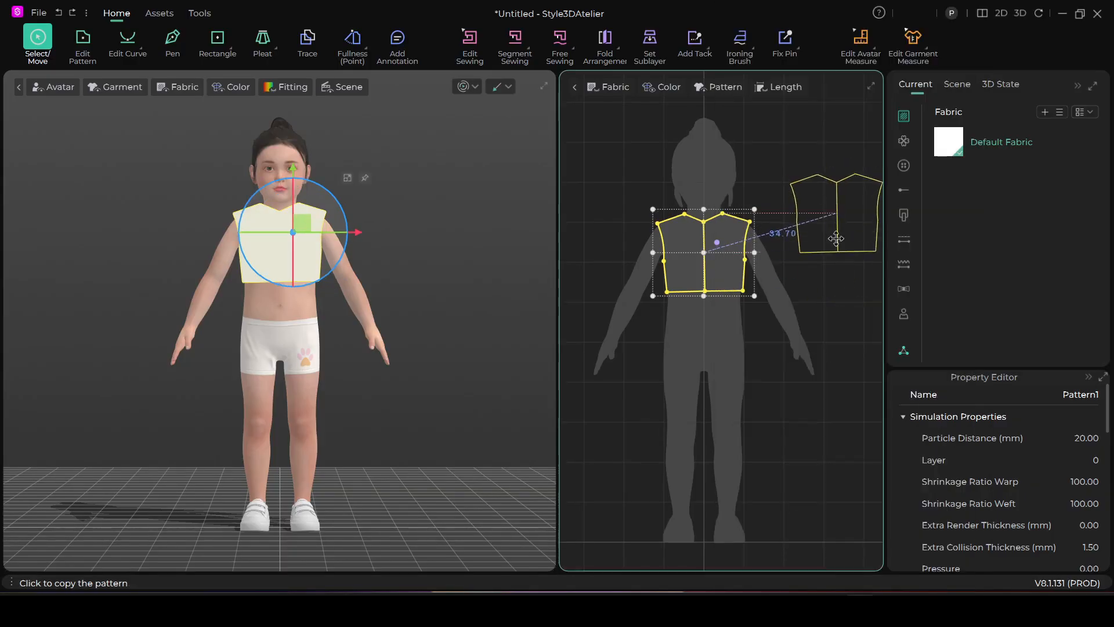
{"action": "left_click", "coordinate": [831, 273]}
Position the copied bodice pattern behind the avatar's back in the 3D window, aligned with the torso
{"action": "left_click_drag", "start_coordinate": [417, 237], "coordinate": [272, 189]}
{"action": "right_click_drag", "start_coordinate": [357, 275], "coordinate": [335, 253]}
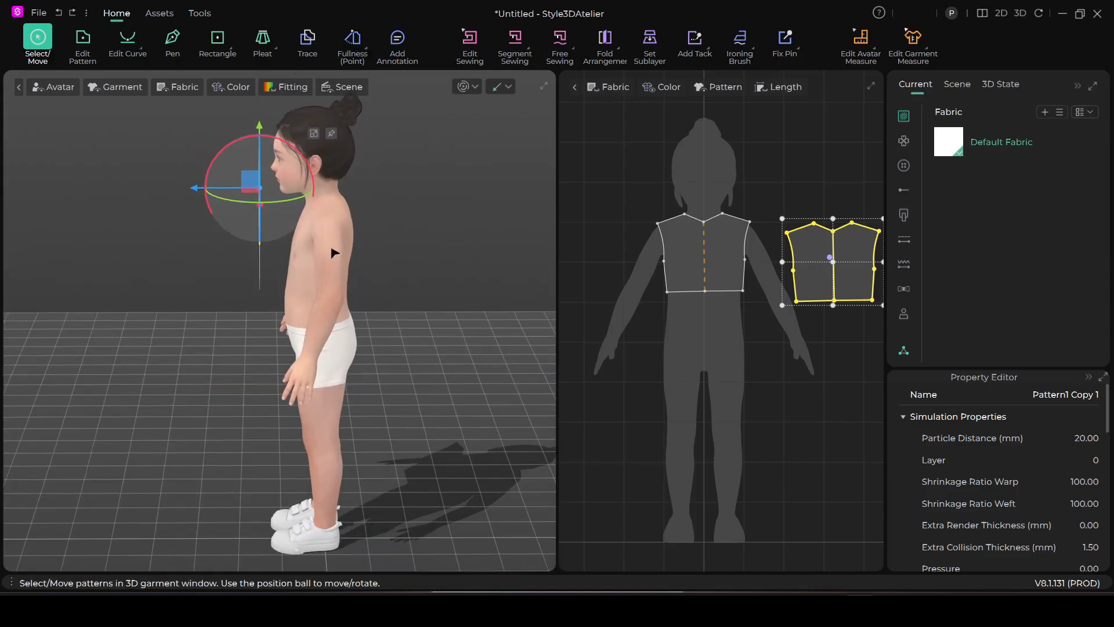
{"action": "middle_click_drag", "start_coordinate": [335, 253], "coordinate": [334, 328]}
{"action": "left_click_drag", "start_coordinate": [249, 256], "coordinate": [363, 299]}
{"action": "mouse_move", "coordinate": [363, 298]}
{"action": "right_mouse_down"}
{"action": "mouse_move", "coordinate": [346, 329]}
{"action": "mouse_move", "coordinate": [368, 319]}
{"action": "right_mouse_up"}
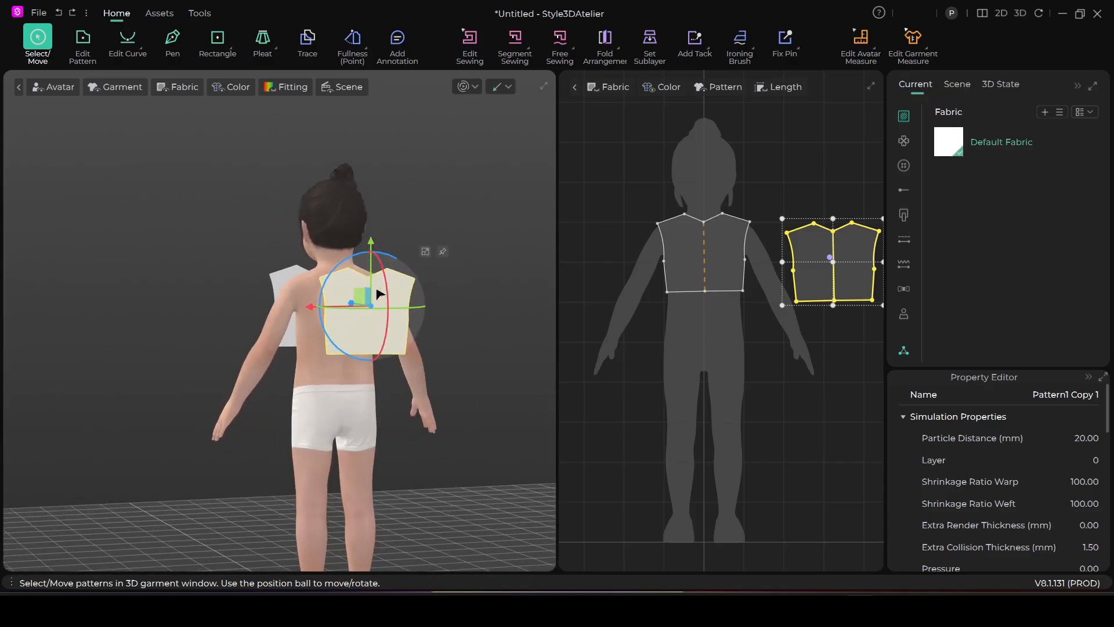
{"action": "left_click_drag", "start_coordinate": [360, 296], "coordinate": [350, 293]}
Select the front bodice pattern and move it closer to the avatar's chest in 3D
{"action": "right_click_drag", "start_coordinate": [343, 329], "coordinate": [488, 340]}
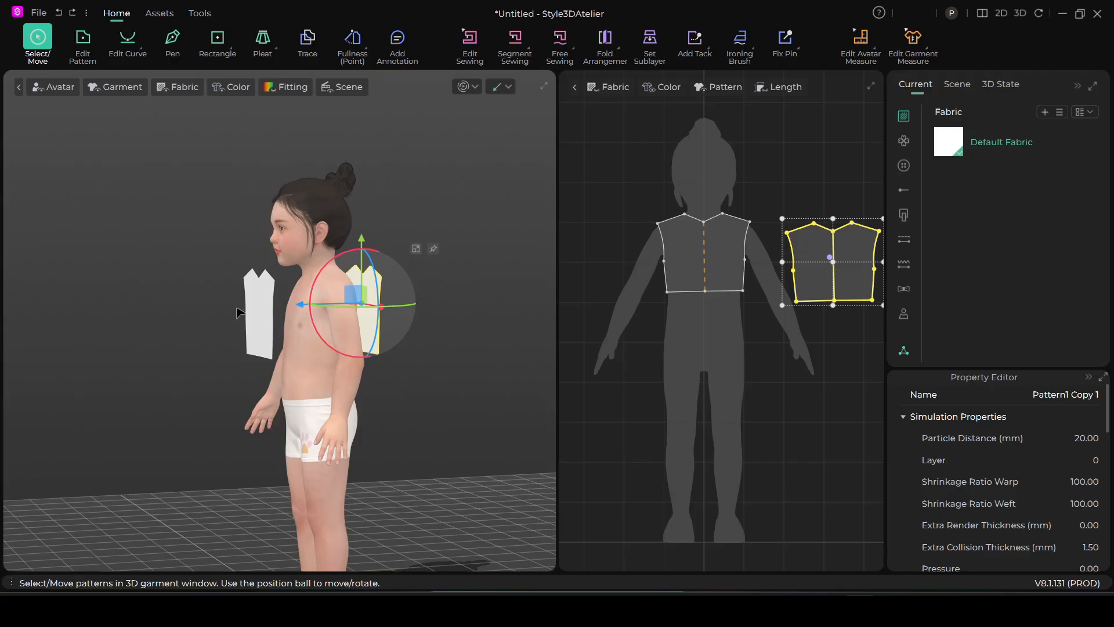
{"action": "scroll", "coordinate": [276, 329], "scroll_direction": "up", "scroll_amount": 2}
{"action": "left_click_drag", "start_coordinate": [641, 197], "coordinate": [768, 315]}
{"action": "left_click_drag", "start_coordinate": [246, 305], "coordinate": [276, 304]}
Sew the front bodice's shoulder edges to the matching back shoulder edges with Segment Sewing
{"action": "right_click_drag", "start_coordinate": [340, 344], "coordinate": [412, 355]}
{"action": "right_click_drag", "start_coordinate": [482, 326], "coordinate": [406, 332]}
{"action": "left_click", "coordinate": [515, 39]}
{"action": "right_click_drag", "start_coordinate": [426, 291], "coordinate": [336, 281]}
{"action": "left_click", "coordinate": [335, 279]}
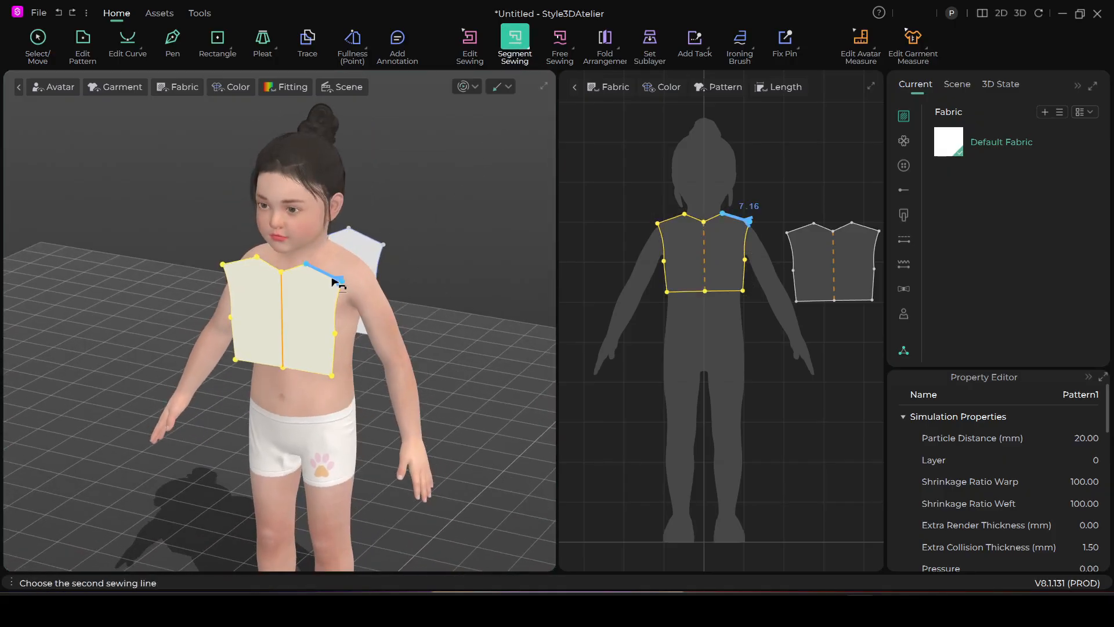
{"action": "left_click", "coordinate": [372, 246]}
Sew the back bodice's side edges below the armholes to the matching front side edges
{"action": "right_click_drag", "start_coordinate": [372, 245], "coordinate": [276, 346]}
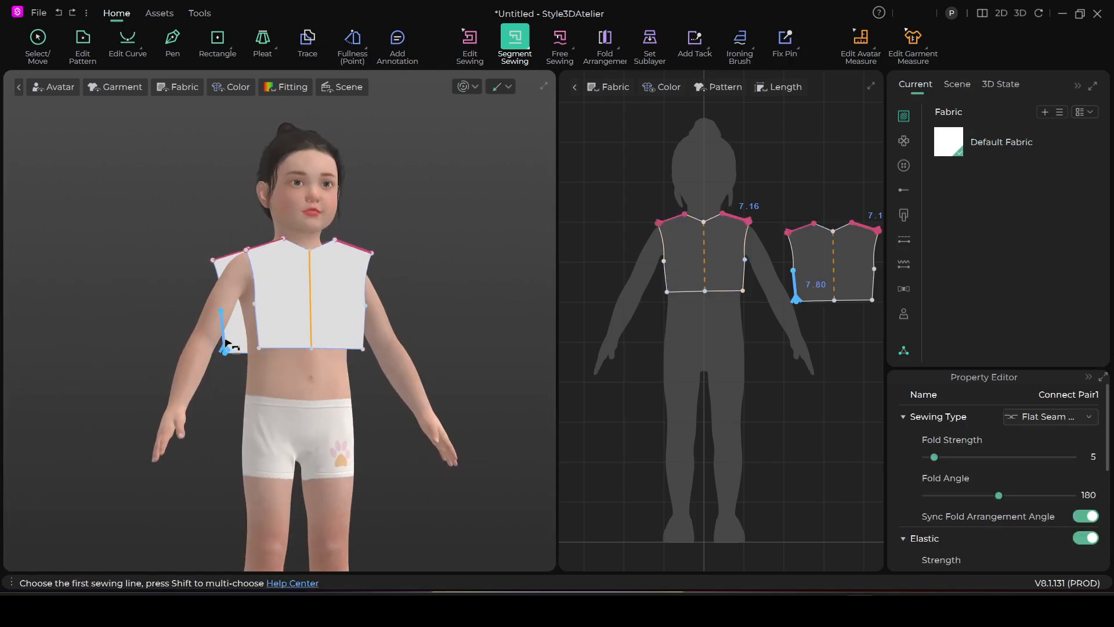
{"action": "left_click", "coordinate": [225, 336]}
{"action": "left_click", "coordinate": [257, 334]}
Run the simulation to drape the sewn bodice onto the avatar, then stop it
{"action": "right_click_drag", "start_coordinate": [383, 348], "coordinate": [337, 358]}
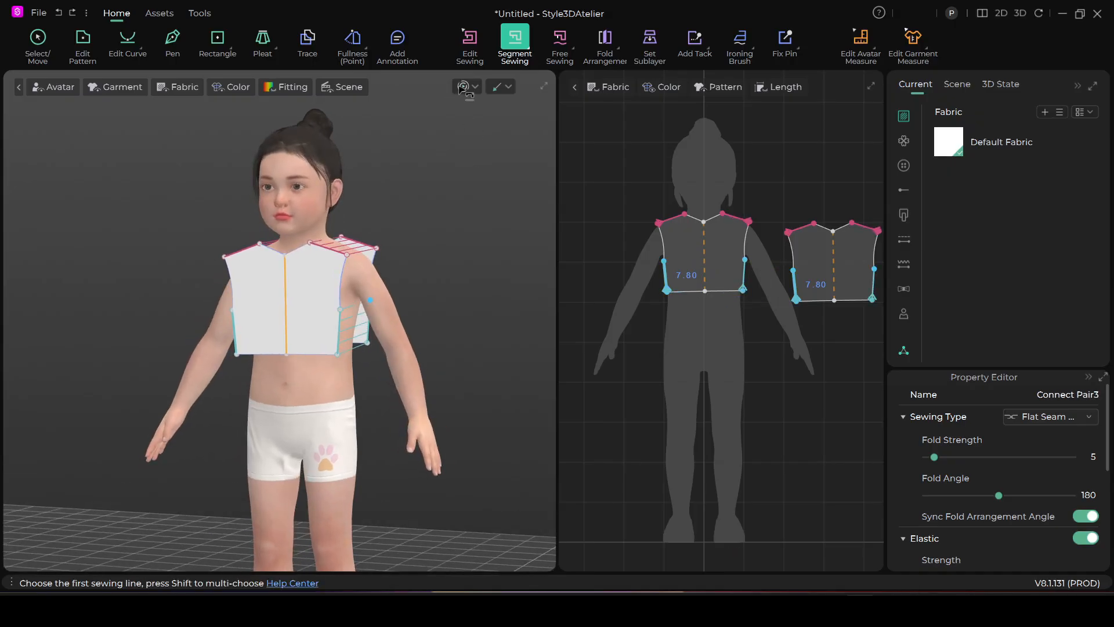
{"action": "left_click", "coordinate": [463, 87]}
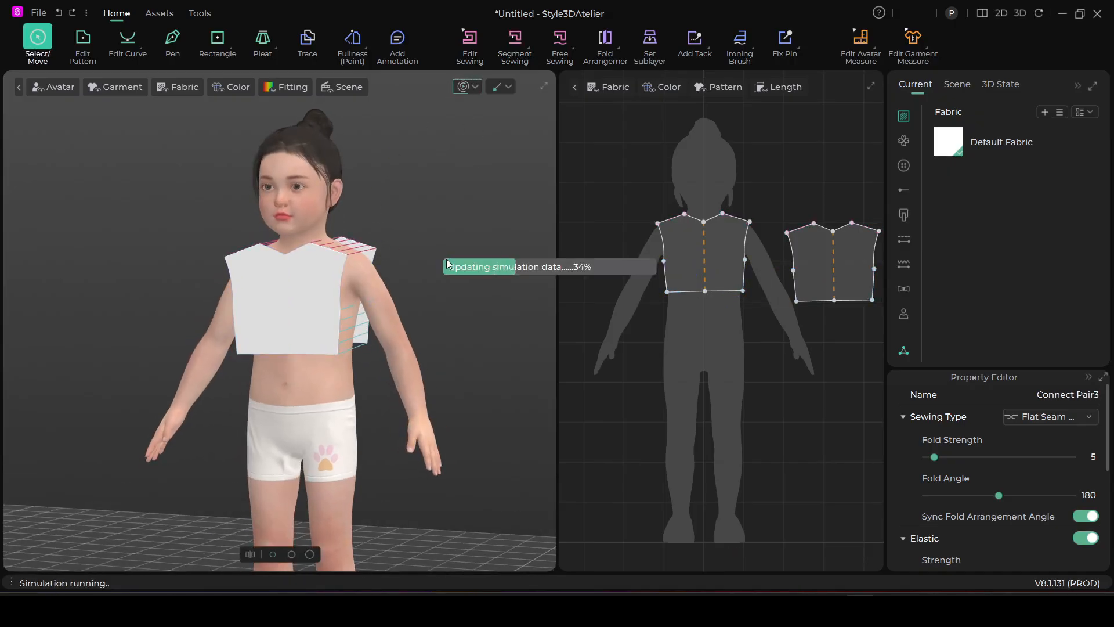
{"action": "right_click_drag", "start_coordinate": [460, 266], "coordinate": [435, 118]}
{"action": "left_click", "coordinate": [338, 306]}
{"action": "key", "text": "n"}
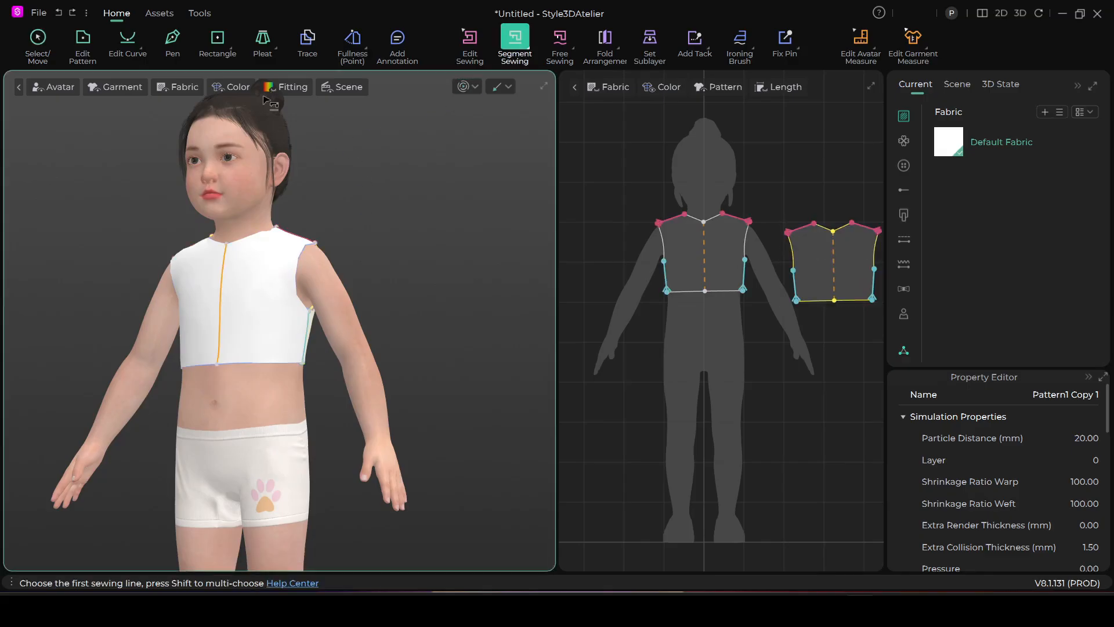
Check the draped top's fit with Garment Stress Analysis, then turn the stress map off
{"action": "left_click", "coordinate": [292, 87]}
{"action": "left_click", "coordinate": [308, 115]}
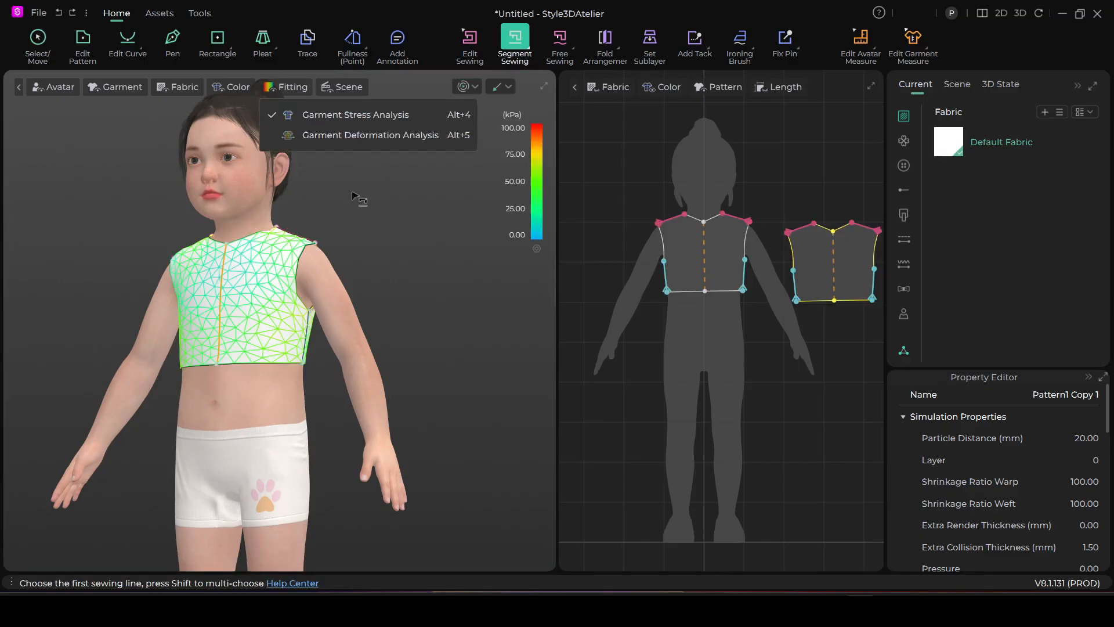
{"action": "mouse_move", "coordinate": [318, 315]}
{"action": "right_mouse_down"}
{"action": "mouse_move", "coordinate": [363, 348]}
{"action": "mouse_move", "coordinate": [330, 360]}
{"action": "mouse_move", "coordinate": [308, 325]}
{"action": "right_mouse_up"}
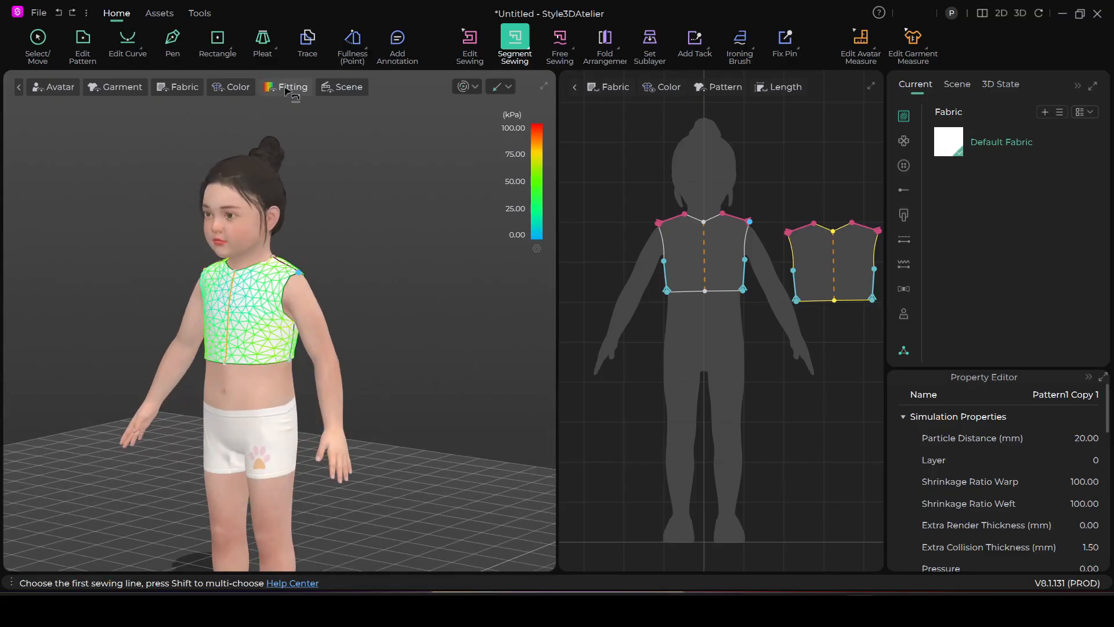
{"action": "left_click", "coordinate": [285, 89]}
{"action": "left_click", "coordinate": [316, 115]}
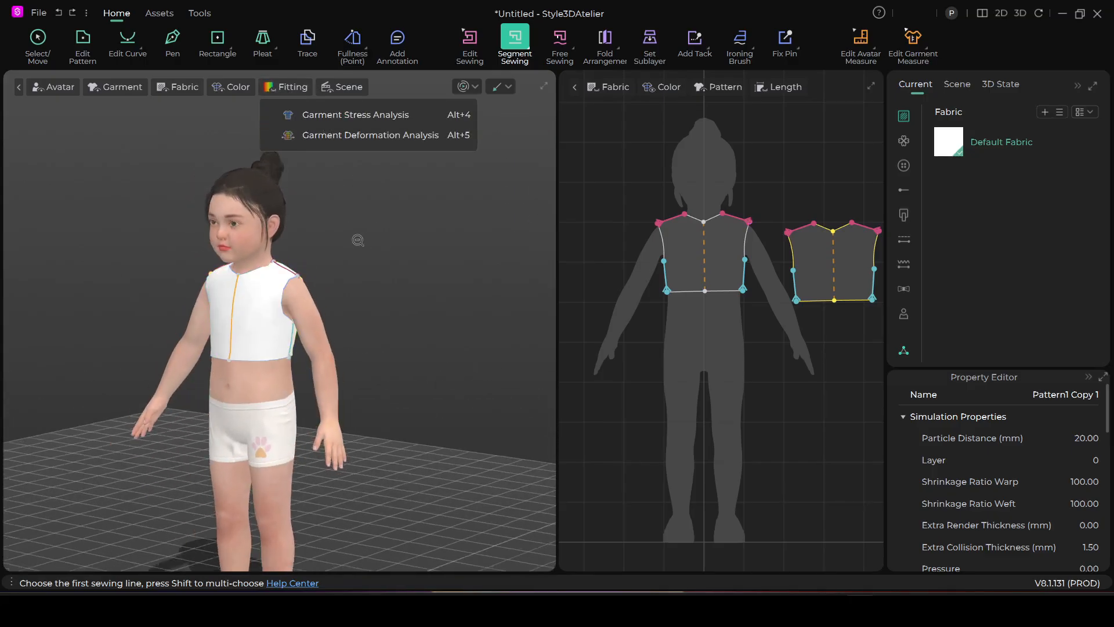
Select the avatar and slightly increase its Skin Offset in the Surface properties
{"action": "right_click_drag", "start_coordinate": [355, 238], "coordinate": [356, 234]}
{"action": "right_click_drag", "start_coordinate": [364, 184], "coordinate": [408, 196]}
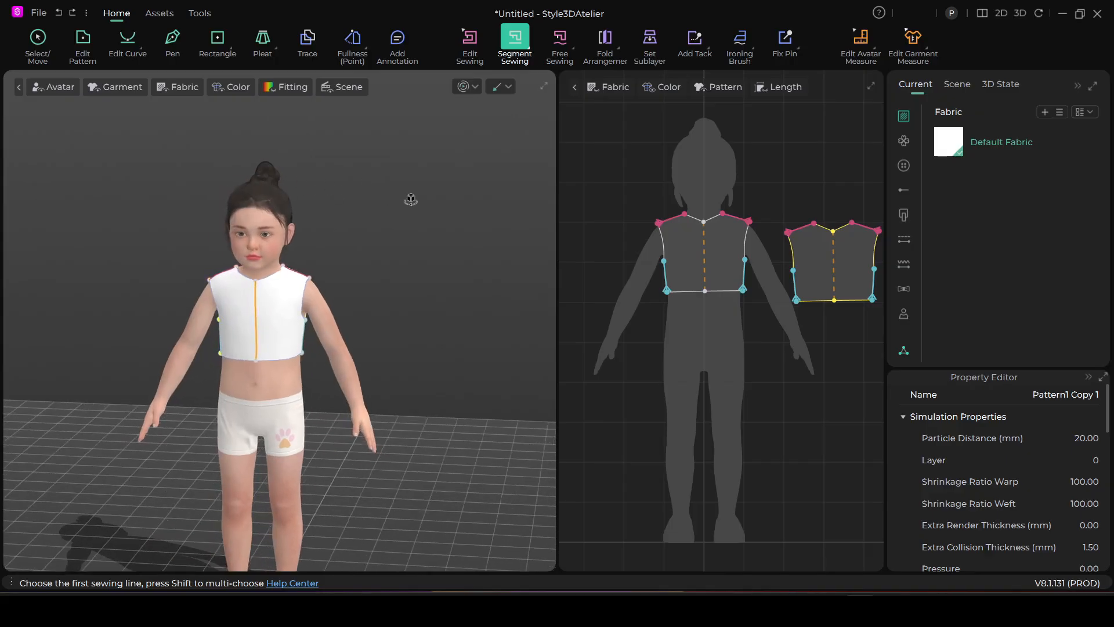
{"action": "left_click", "coordinate": [38, 38]}
{"action": "scroll", "coordinate": [356, 316], "scroll_direction": "up", "scroll_amount": 5}
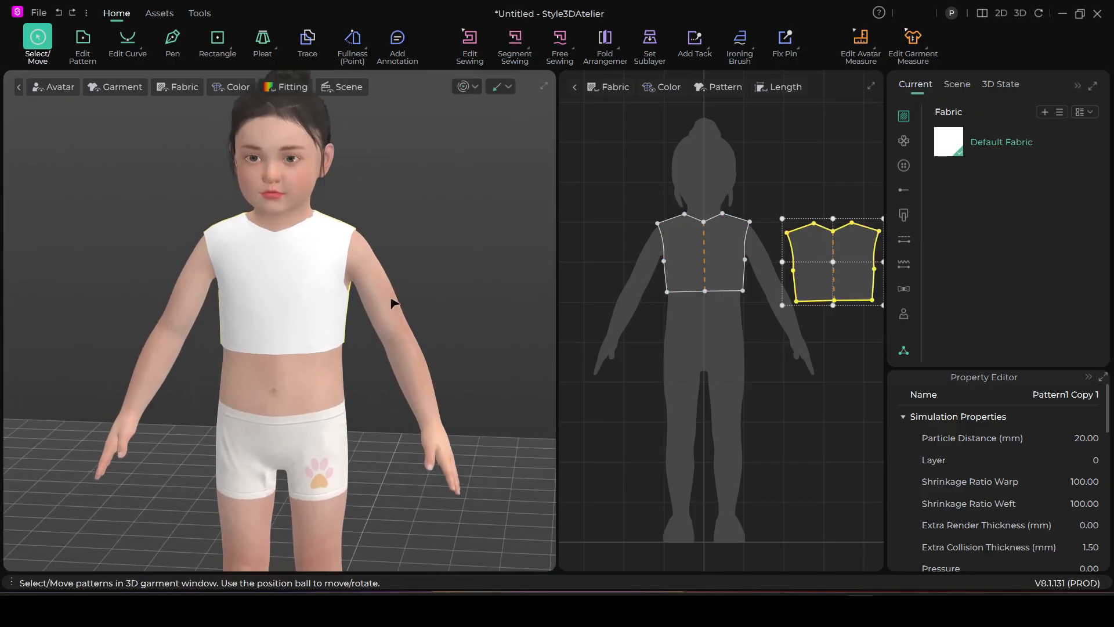
{"action": "left_click", "coordinate": [373, 286]}
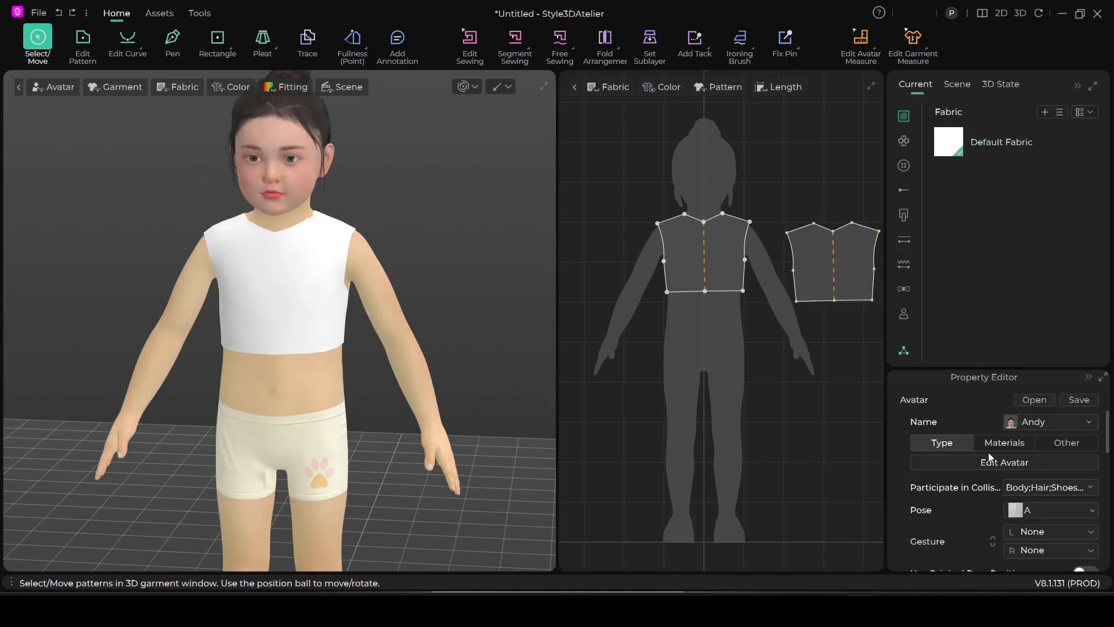
{"action": "scroll", "coordinate": [990, 447], "scroll_direction": "down", "scroll_amount": 3}
{"action": "scroll", "coordinate": [989, 436], "scroll_direction": "down", "scroll_amount": 3}
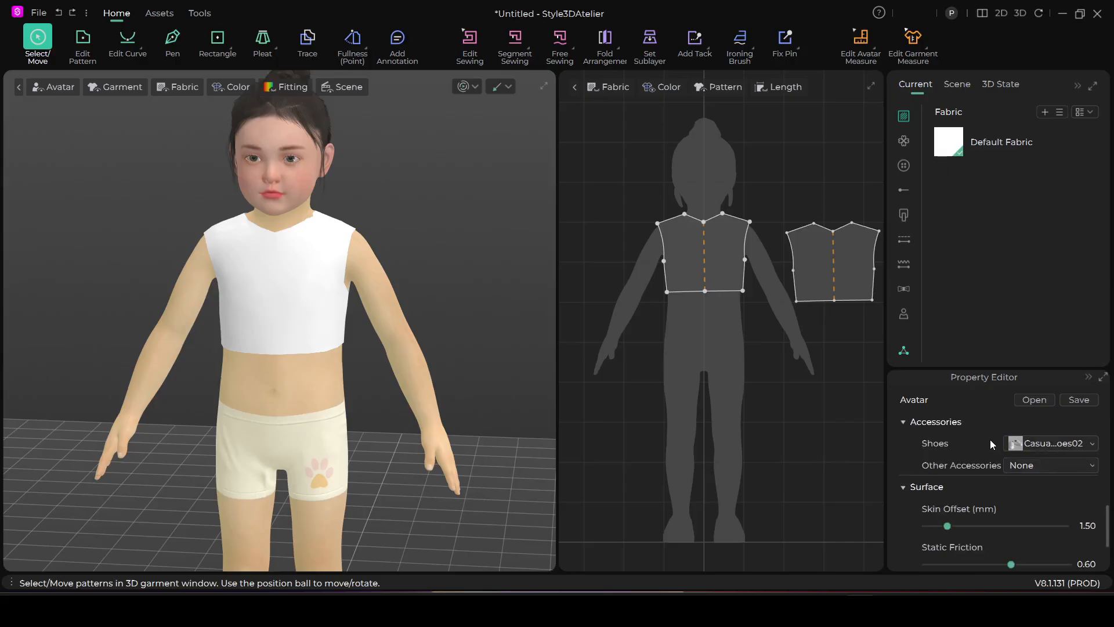
{"action": "left_click_drag", "start_coordinate": [948, 524], "coordinate": [957, 525]}
Rerun the simulation to settle the top over the avatar, check it from the back and front, and stop it
{"action": "key", "text": "space"}
{"action": "left_click", "coordinate": [339, 312]}
{"action": "right_click_drag", "start_coordinate": [383, 351], "coordinate": [151, 336]}
{"action": "right_click", "coordinate": [152, 337]}
{"action": "left_click", "coordinate": [186, 348]}
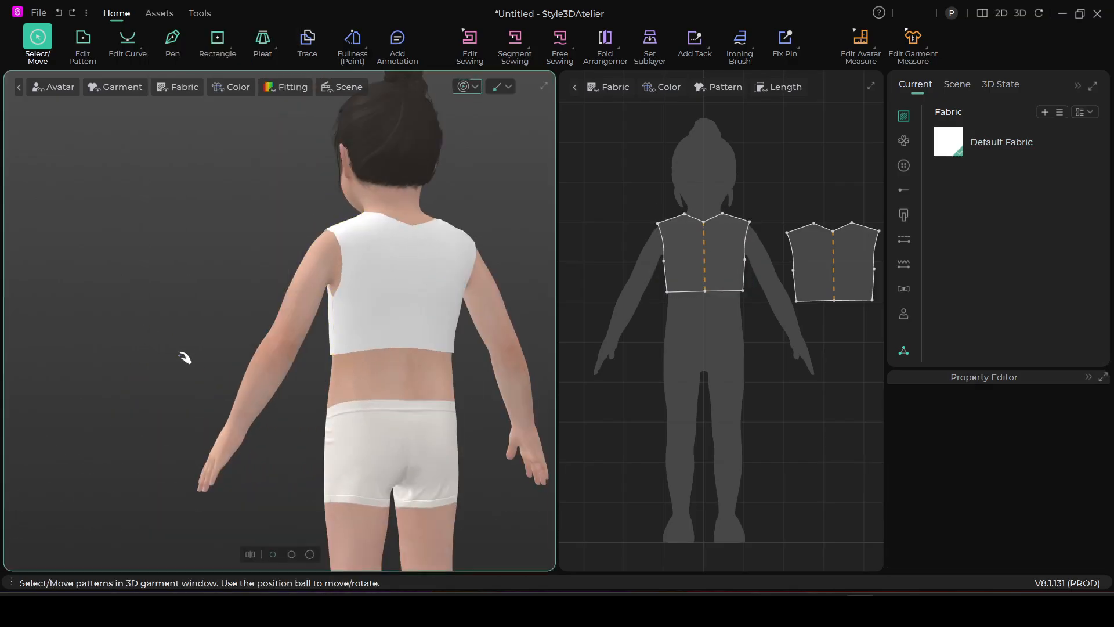
{"action": "left_click", "coordinate": [463, 87]}
{"action": "right_click_drag", "start_coordinate": [250, 310], "coordinate": [574, 302]}
{"action": "scroll", "coordinate": [714, 311], "scroll_direction": "down", "scroll_amount": 5}
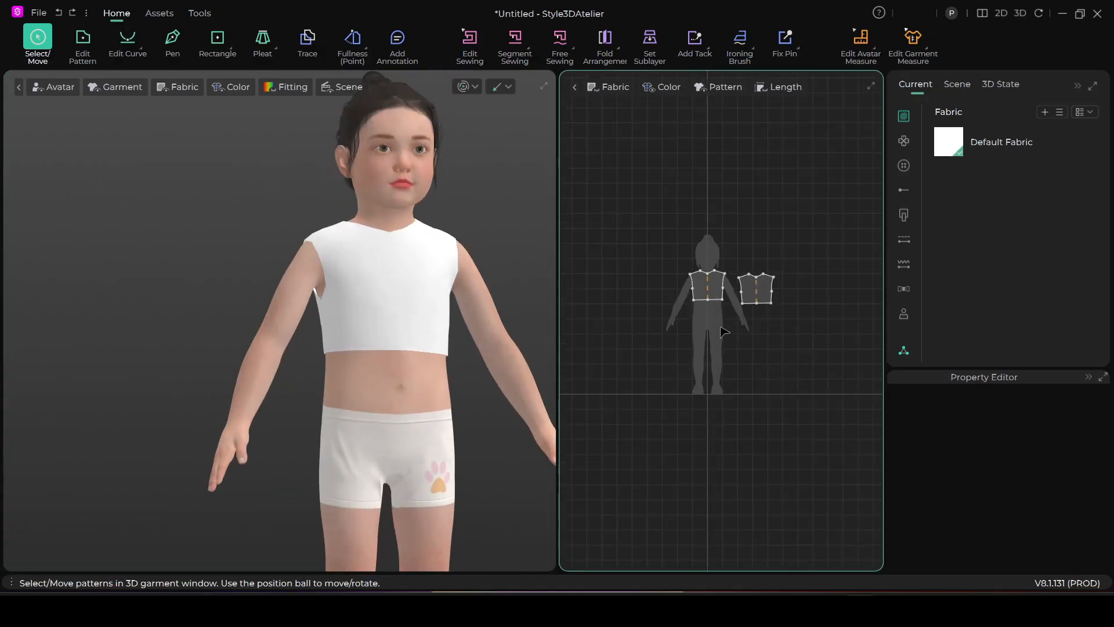
{"action": "scroll", "coordinate": [766, 270], "scroll_direction": "up", "scroll_amount": 5}
{"action": "middle_click_drag", "start_coordinate": [398, 343], "coordinate": [326, 343]}
{"action": "middle_click_drag", "start_coordinate": [684, 298], "coordinate": [662, 320]}
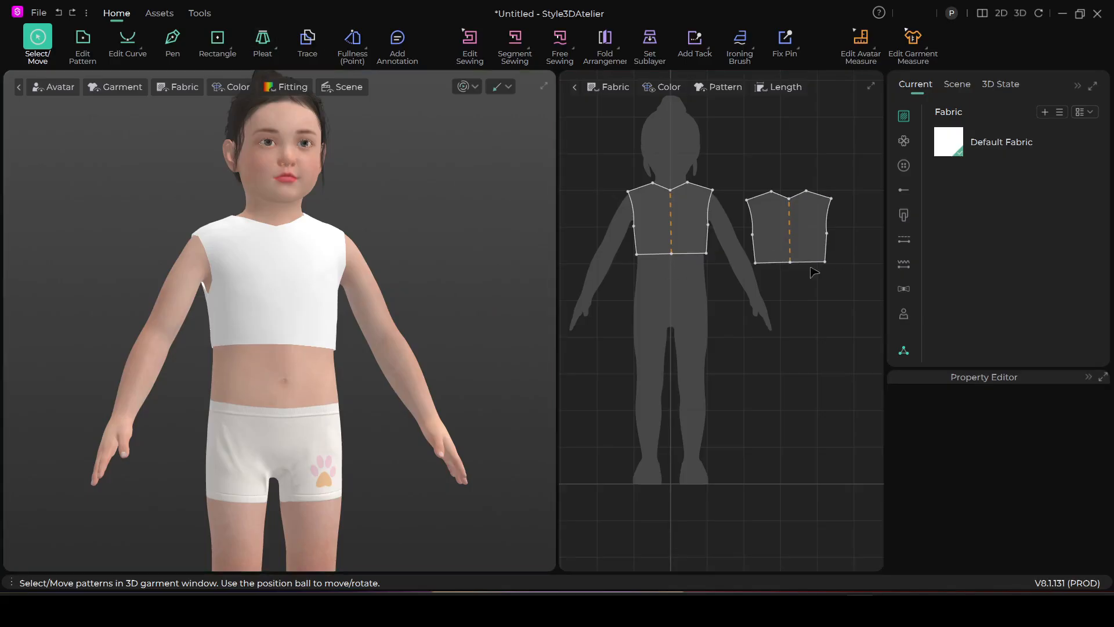
Remove the centre hem vertex from both the front and back bodice patterns so each hem is one segment
{"action": "key", "text": "z"}
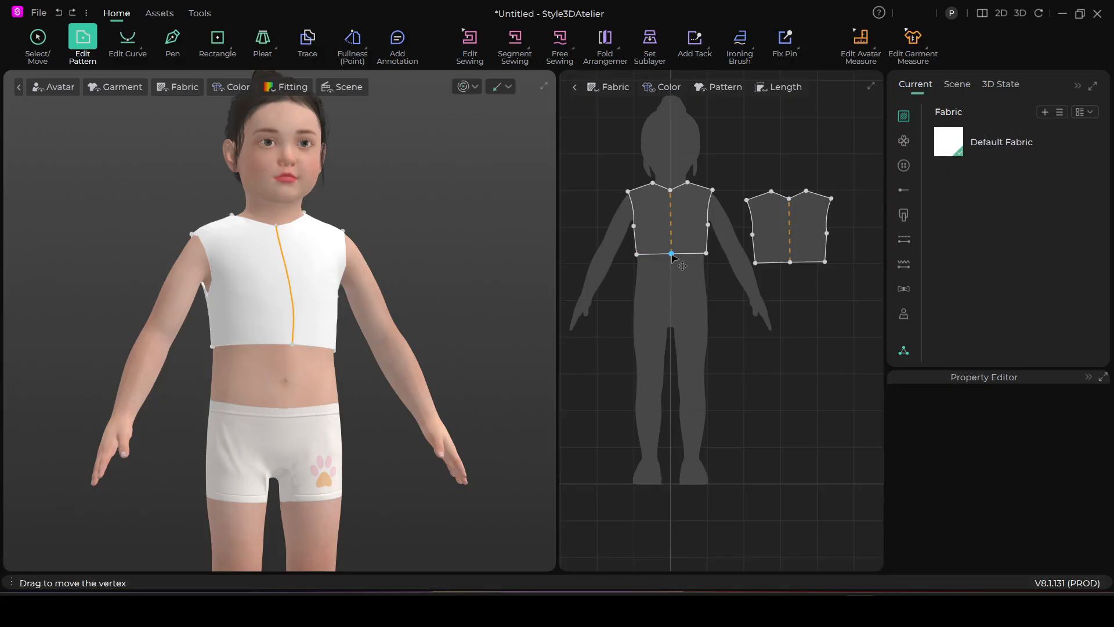
{"action": "right_click", "coordinate": [671, 255]}
{"action": "left_click", "coordinate": [775, 371]}
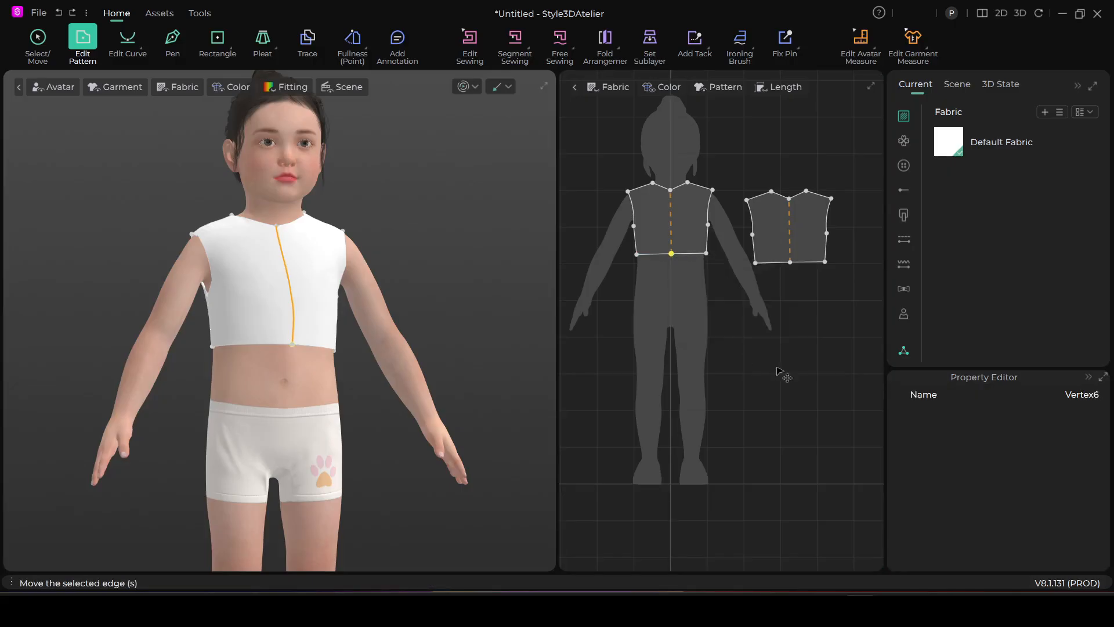
{"action": "right_click", "coordinate": [790, 262]}
{"action": "left_click", "coordinate": [841, 352]}
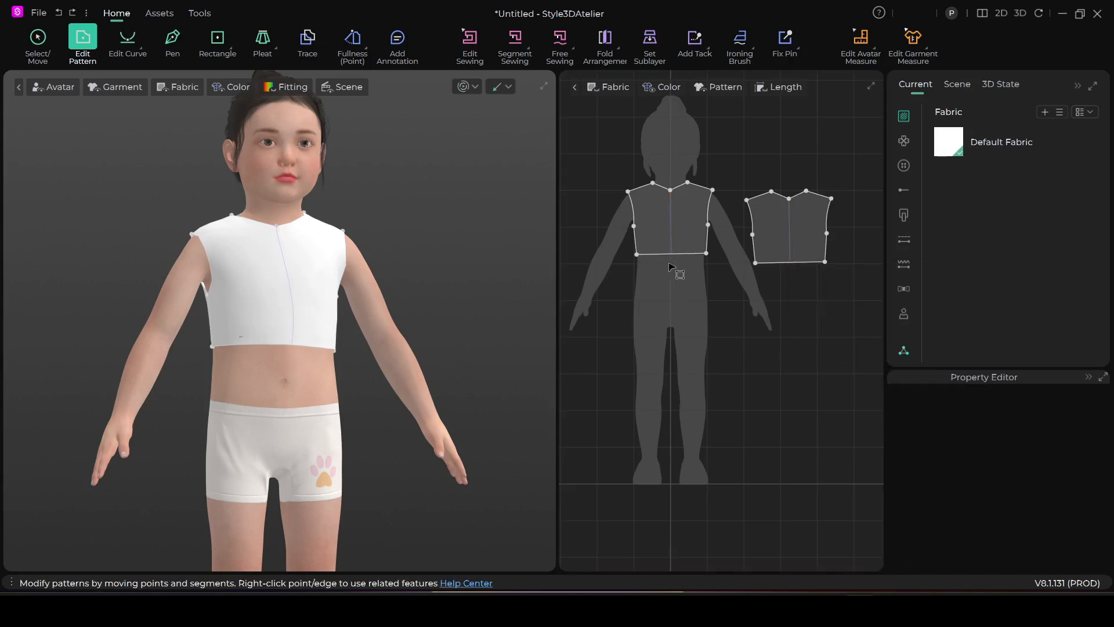
Draw a rectangular skirt panel about 44 cm wide and 24 cm high below the front bodice pattern
{"action": "scroll", "coordinate": [670, 267], "scroll_direction": "down", "scroll_amount": 3}
{"action": "key", "text": "s"}
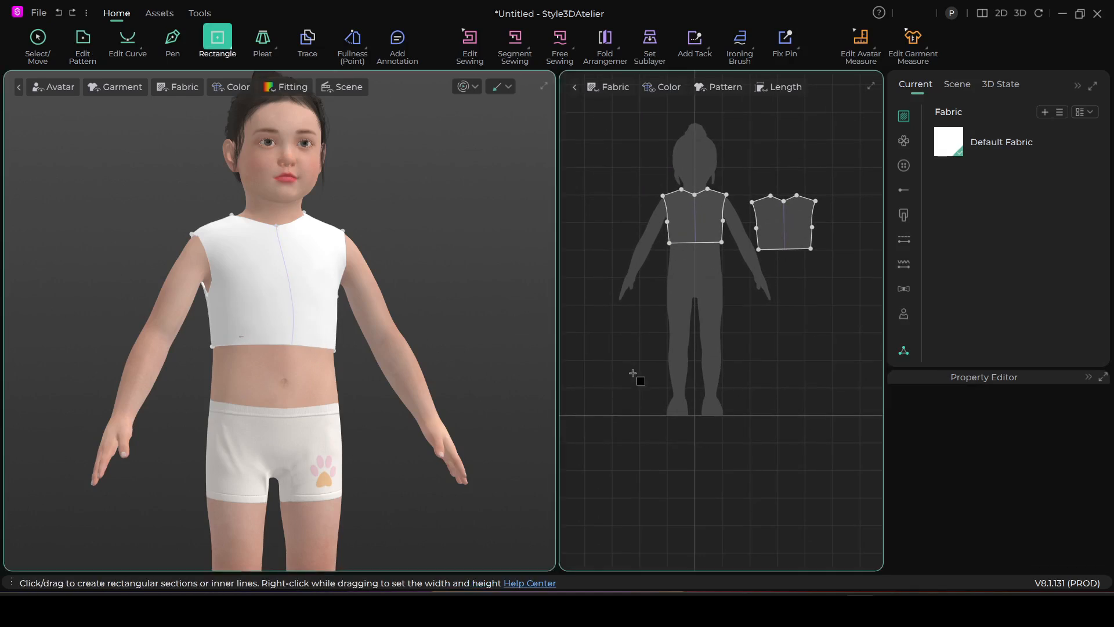
{"action": "mouse_move", "coordinate": [649, 273]}
{"action": "left_mouse_down"}
{"action": "mouse_move", "coordinate": [752, 299]}
{"action": "mouse_move", "coordinate": [769, 341]}
{"action": "left_mouse_up"}
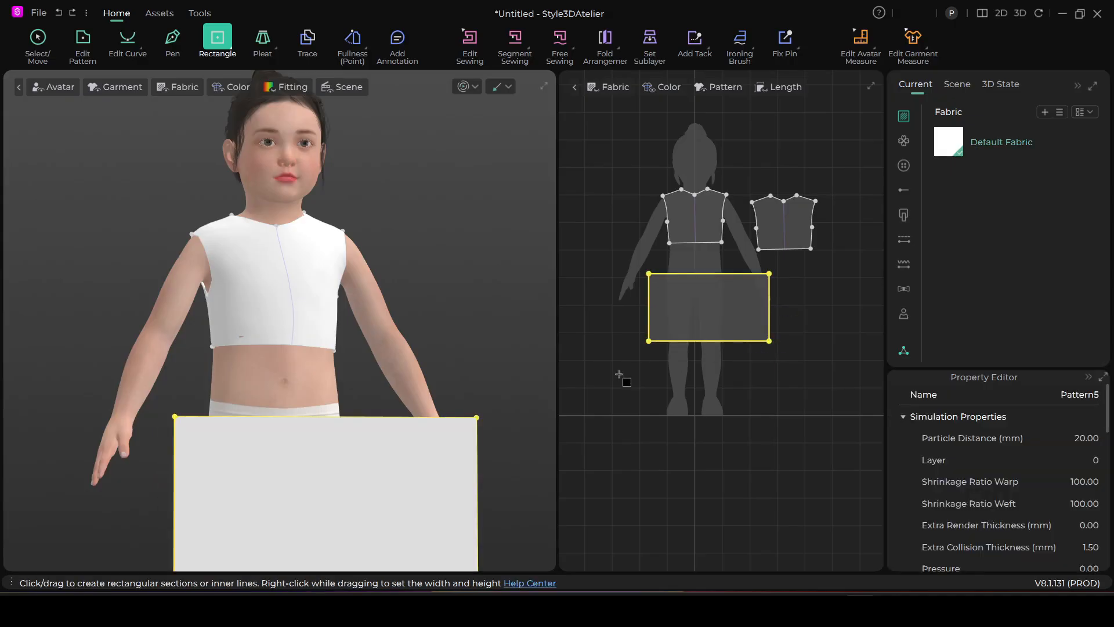
Sew the front bodice's hem to the skirt panel's upper edge with Segment Sewing and start the simulation
{"action": "scroll", "coordinate": [604, 380], "scroll_direction": "down", "scroll_amount": 3}
{"action": "scroll", "coordinate": [641, 372], "scroll_direction": "up", "scroll_amount": 4}
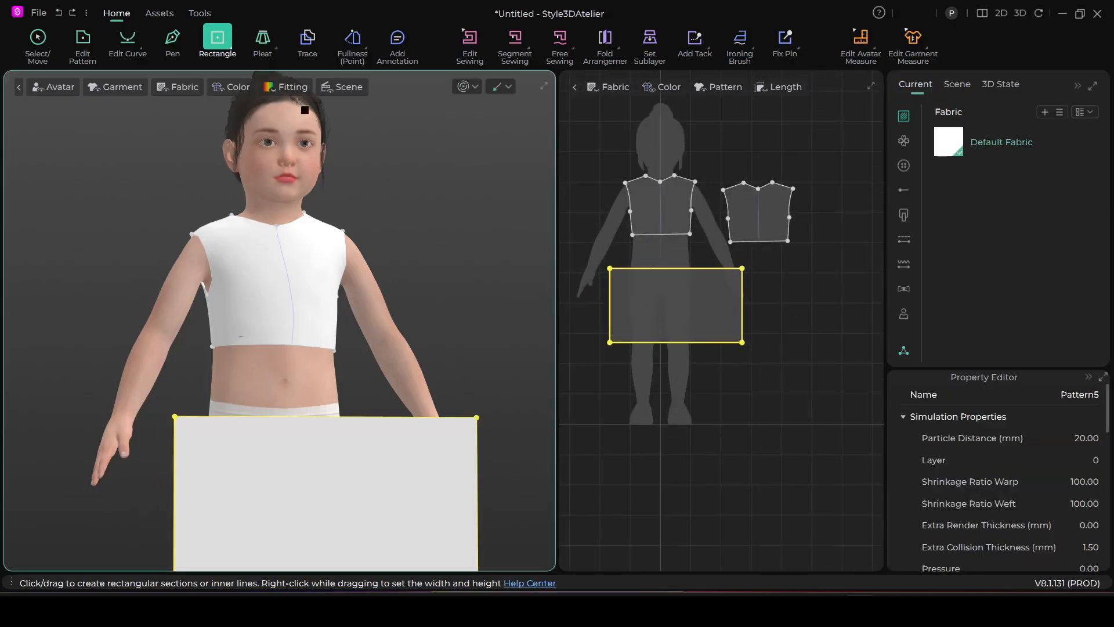
{"action": "left_click", "coordinate": [503, 47]}
{"action": "left_click", "coordinate": [647, 235]}
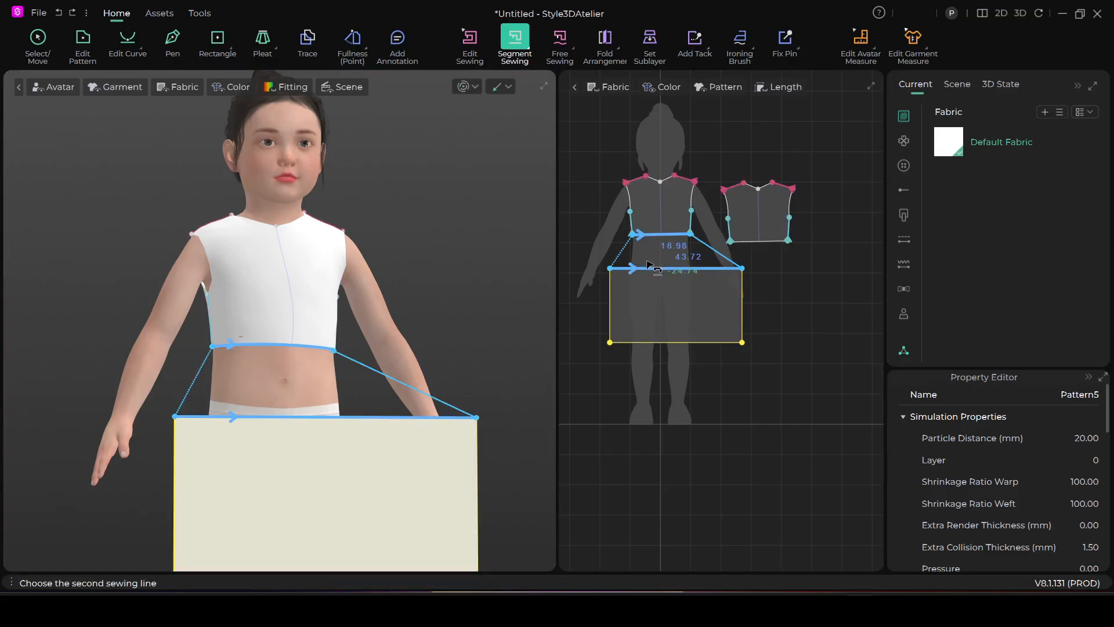
{"action": "left_click", "coordinate": [648, 267]}
{"action": "key", "text": "space"}
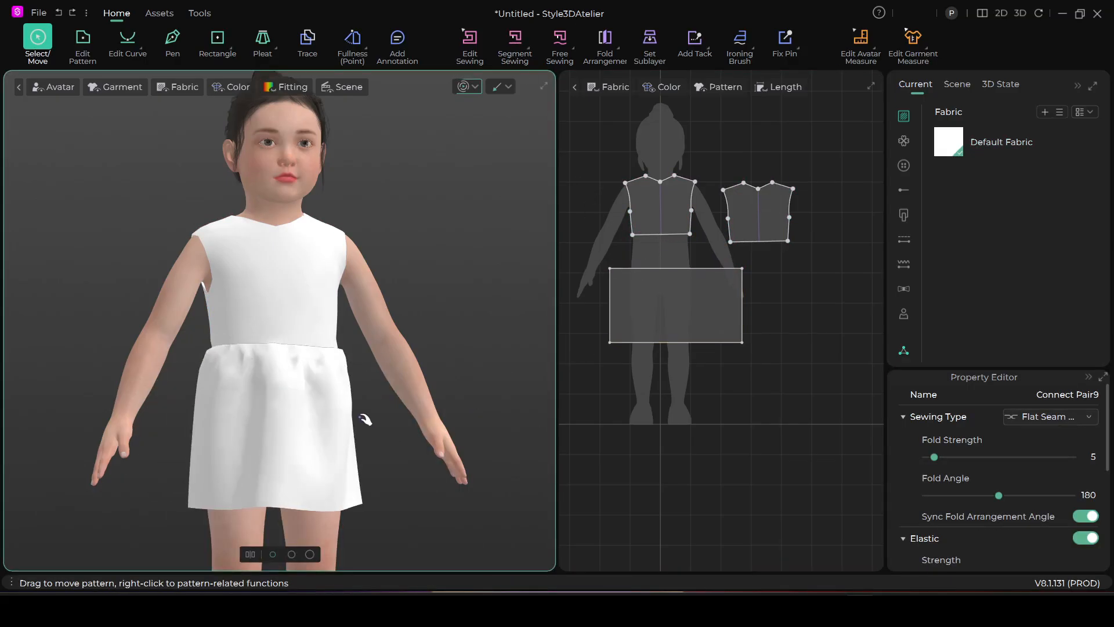
Widen the skirt panel to about 52 cm and tug the draped skirt into shape in the simulation
{"action": "left_click", "coordinate": [273, 431]}
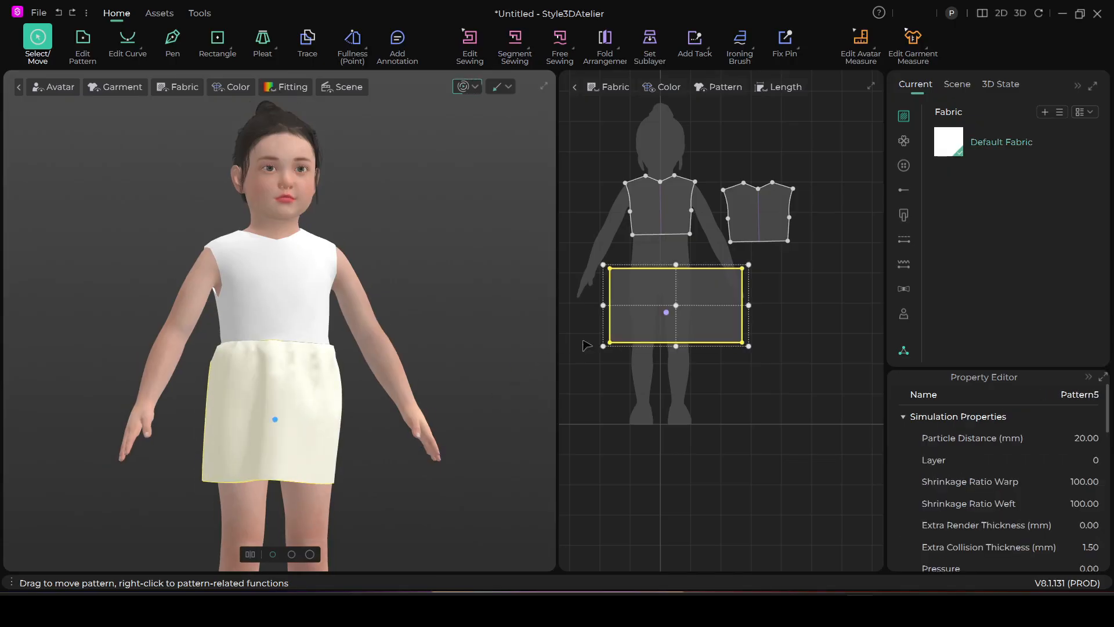
{"action": "left_click_drag", "start_coordinate": [759, 306], "coordinate": [772, 306]}
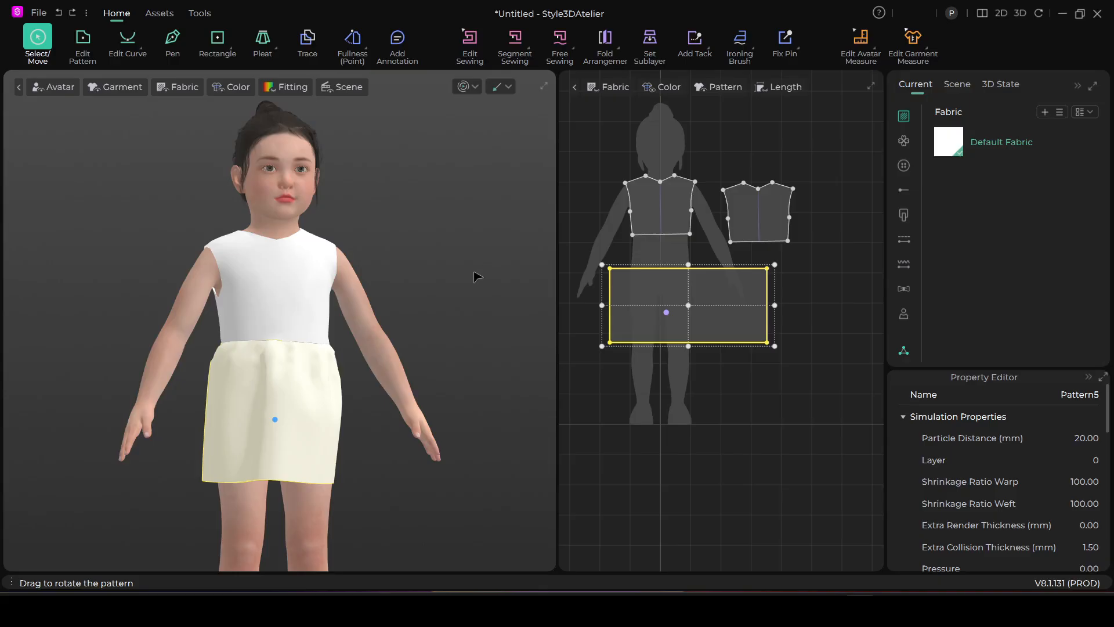
{"action": "scroll", "coordinate": [307, 398], "scroll_direction": "down", "scroll_amount": 1}
{"action": "left_click_drag", "start_coordinate": [308, 354], "coordinate": [239, 432]}
{"action": "right_click_drag", "start_coordinate": [336, 412], "coordinate": [368, 403]}
{"action": "scroll", "coordinate": [368, 403], "scroll_direction": "down", "scroll_amount": 1}
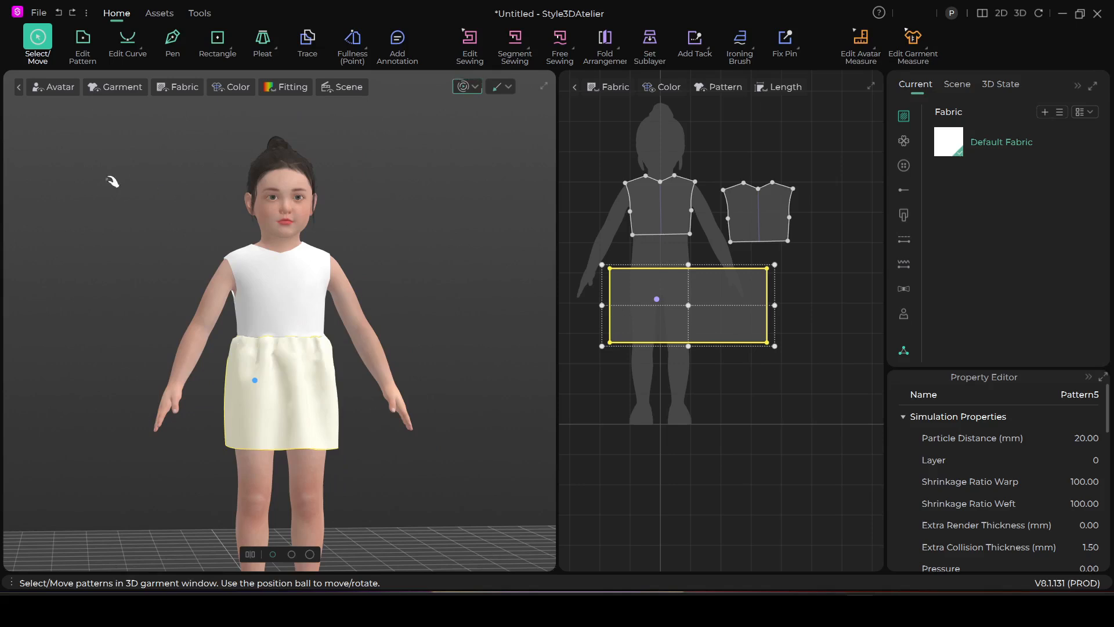
Move the skirt panel's lower edge down with Edit Pattern to lengthen the panel to about 28 cm
{"action": "left_click", "coordinate": [87, 36]}
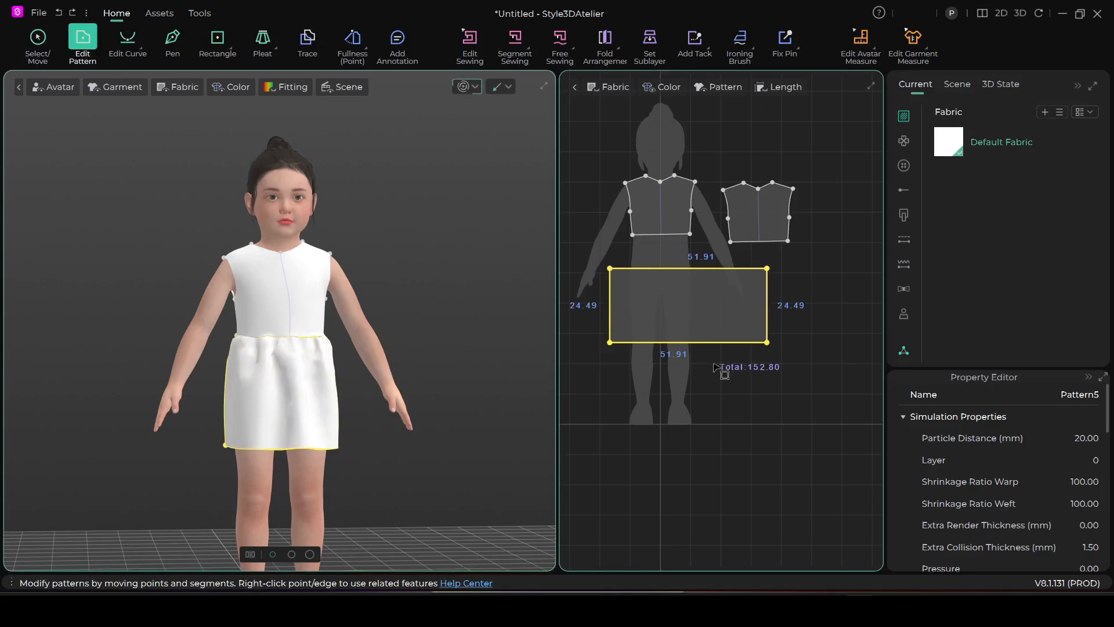
{"action": "left_click", "coordinate": [514, 40]}
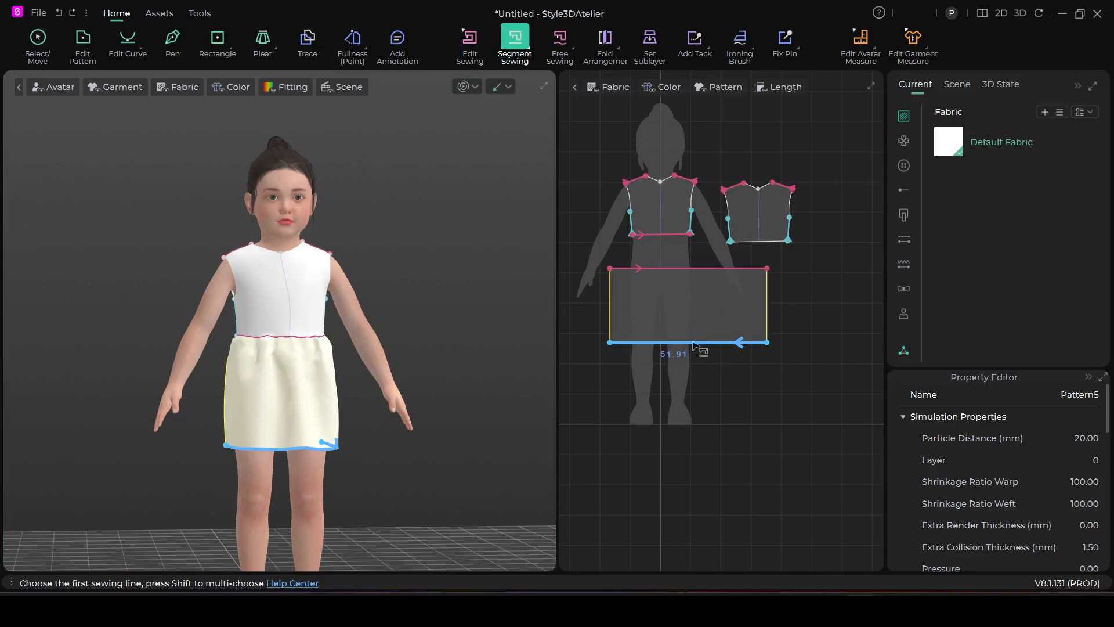
{"action": "left_click", "coordinate": [83, 40]}
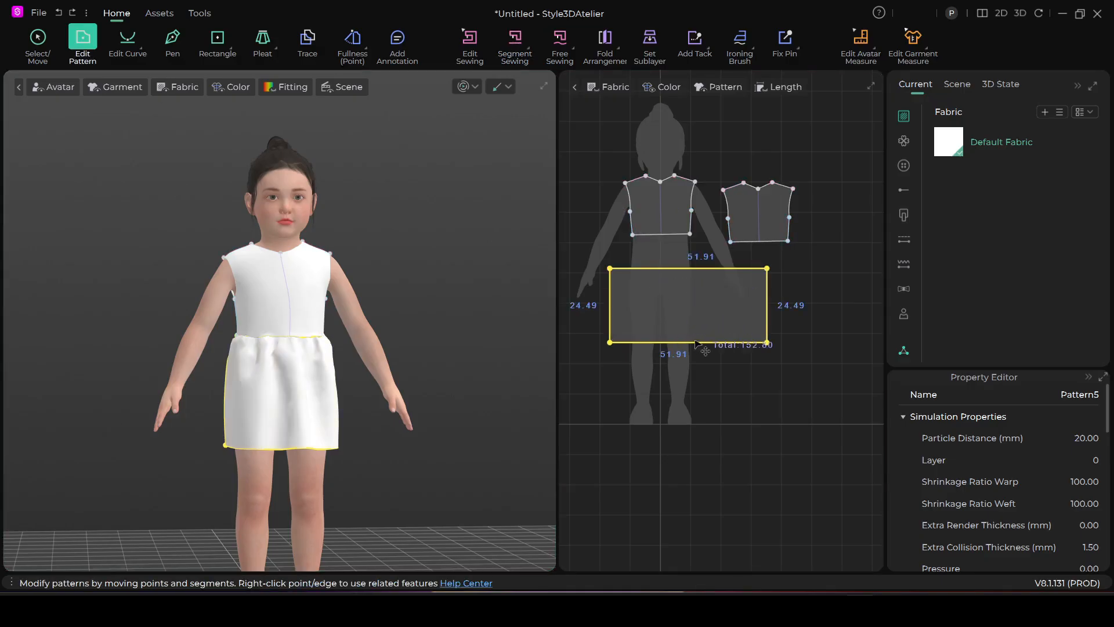
{"action": "left_click", "coordinate": [722, 370]}
{"action": "left_click", "coordinate": [685, 344]}
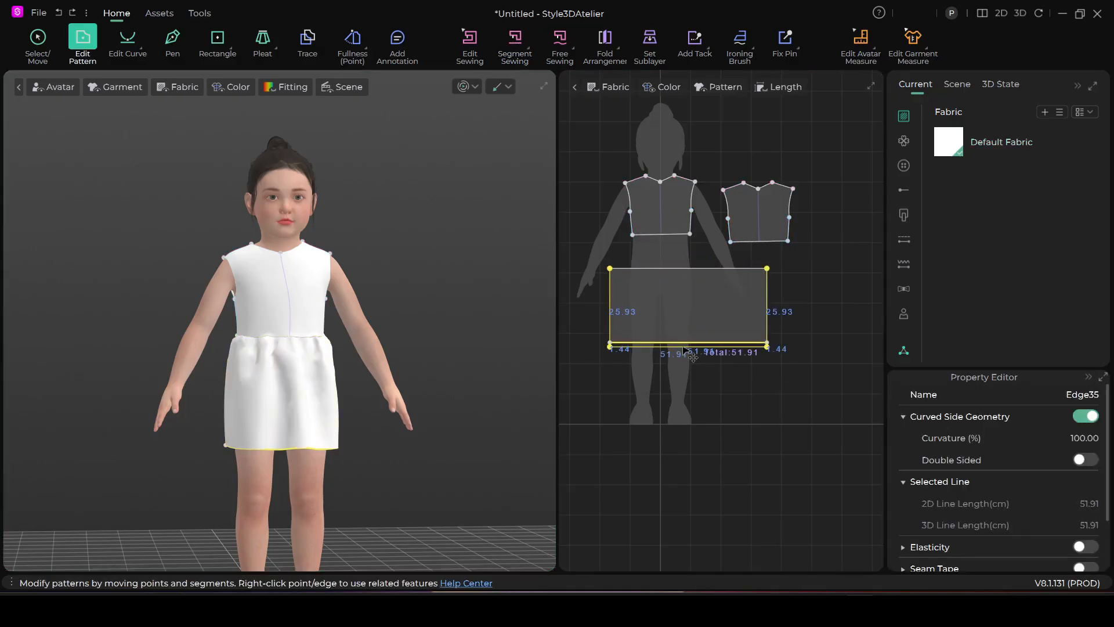
{"action": "left_click_drag", "start_coordinate": [684, 346], "coordinate": [688, 356]}
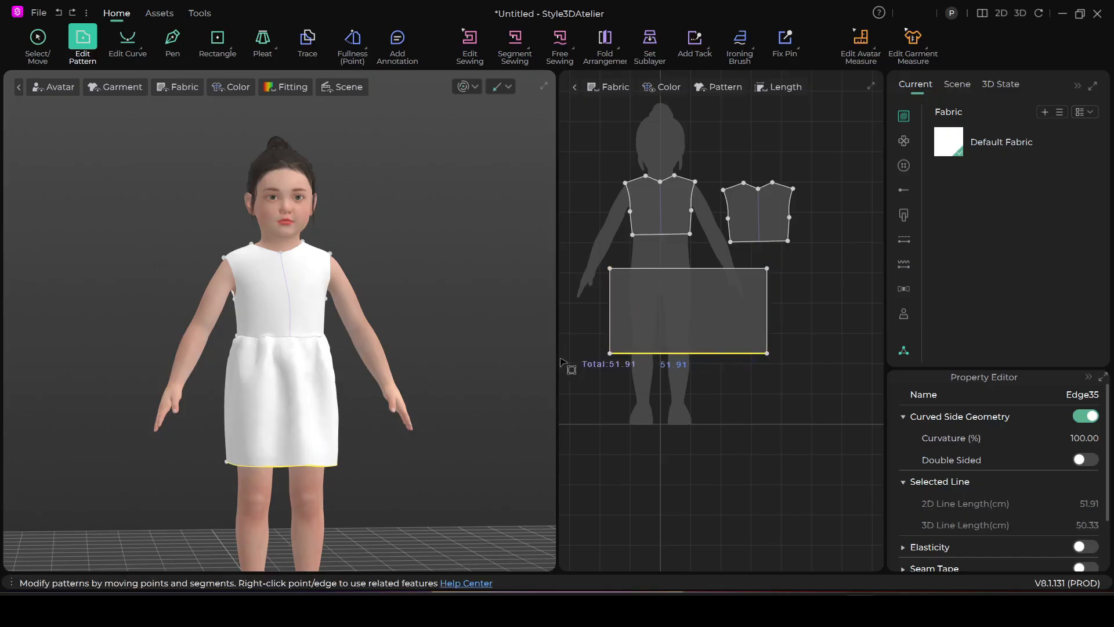
{"action": "left_click", "coordinate": [29, 44]}
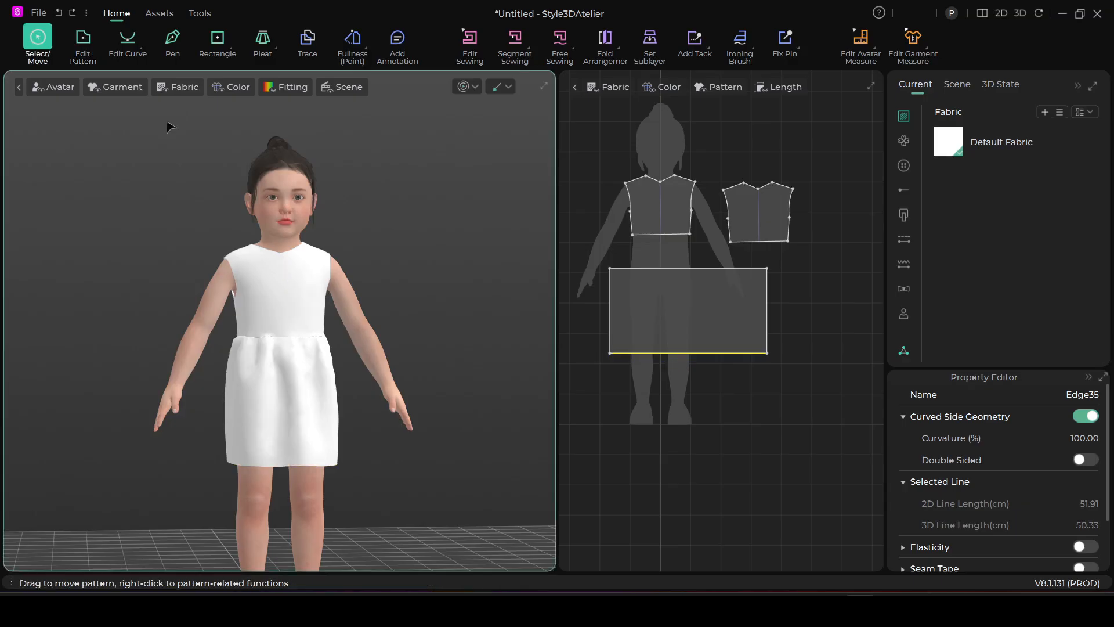
{"action": "left_click", "coordinate": [706, 303]}
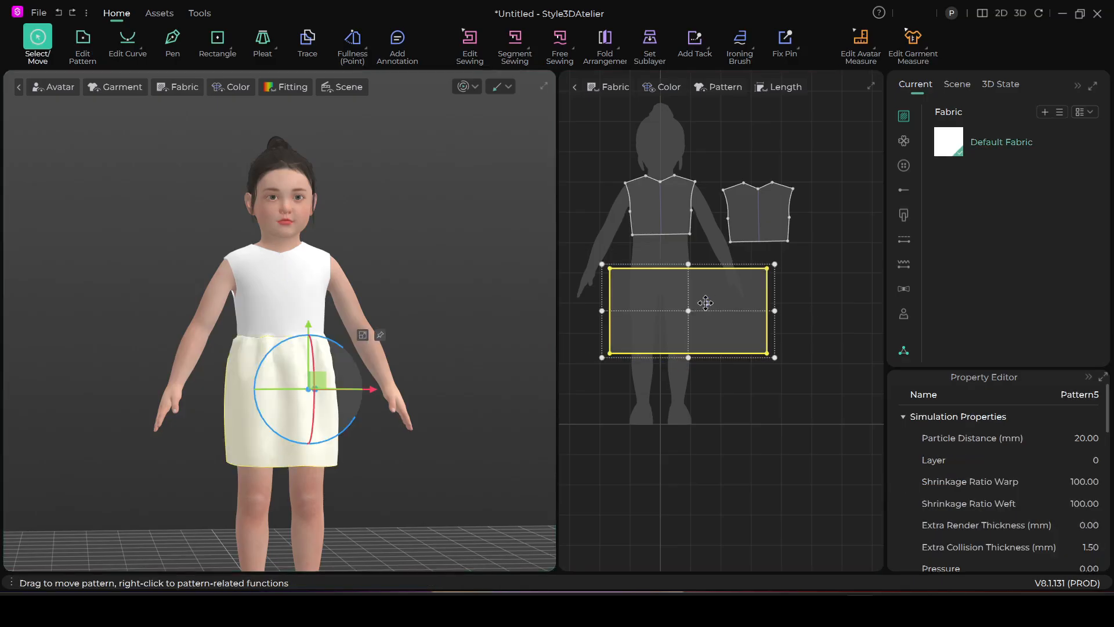
{"action": "key", "text": "v"}
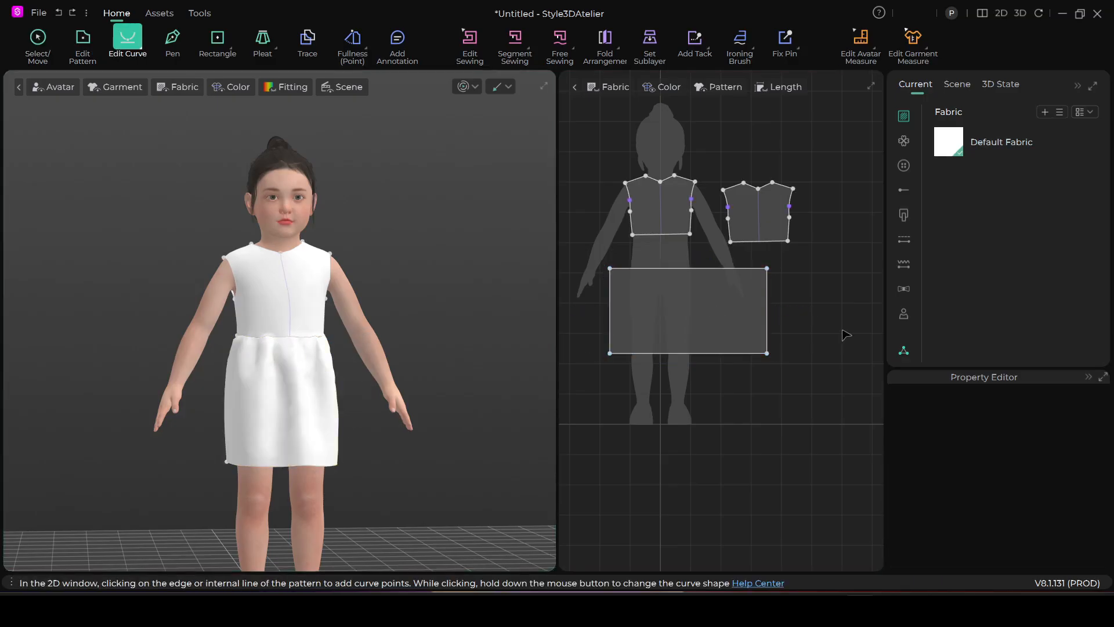
{"action": "key", "text": "z"}
{"action": "key", "text": "q"}
Copy the skirt panel and paste the duplicate below the original in the 2D pattern layout
{"action": "left_click", "coordinate": [718, 301]}
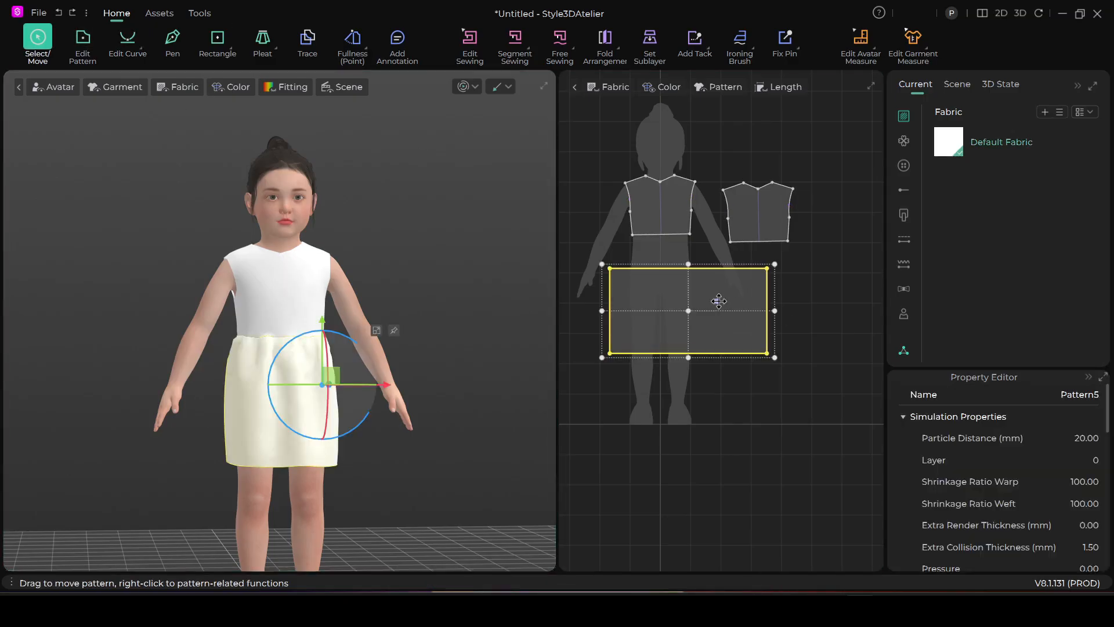
{"action": "key", "text": "v"}
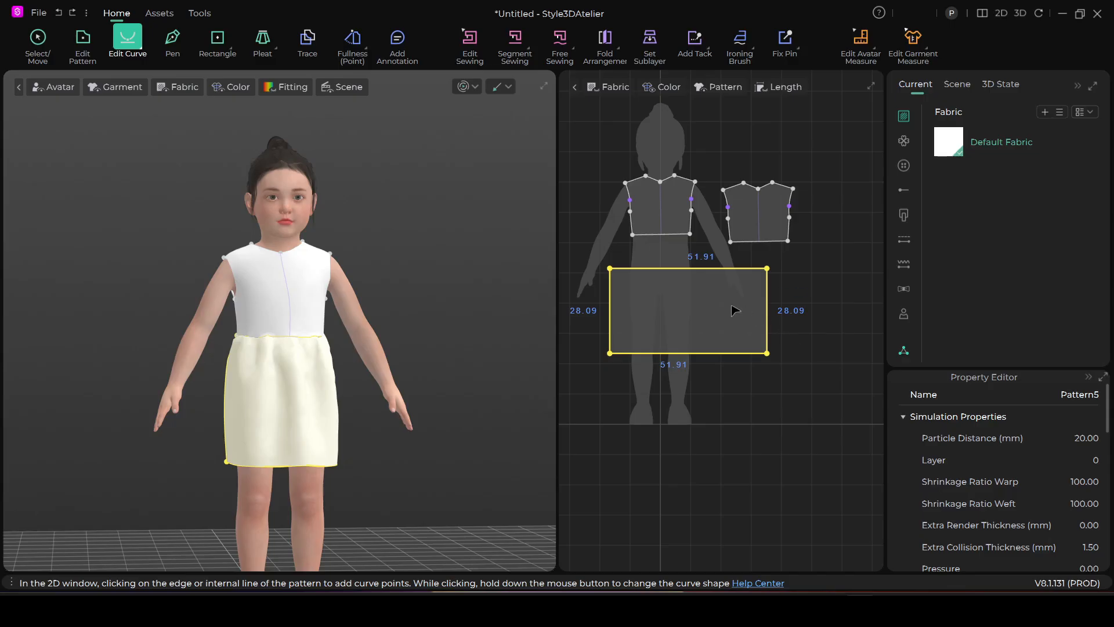
{"action": "key", "text": "q"}
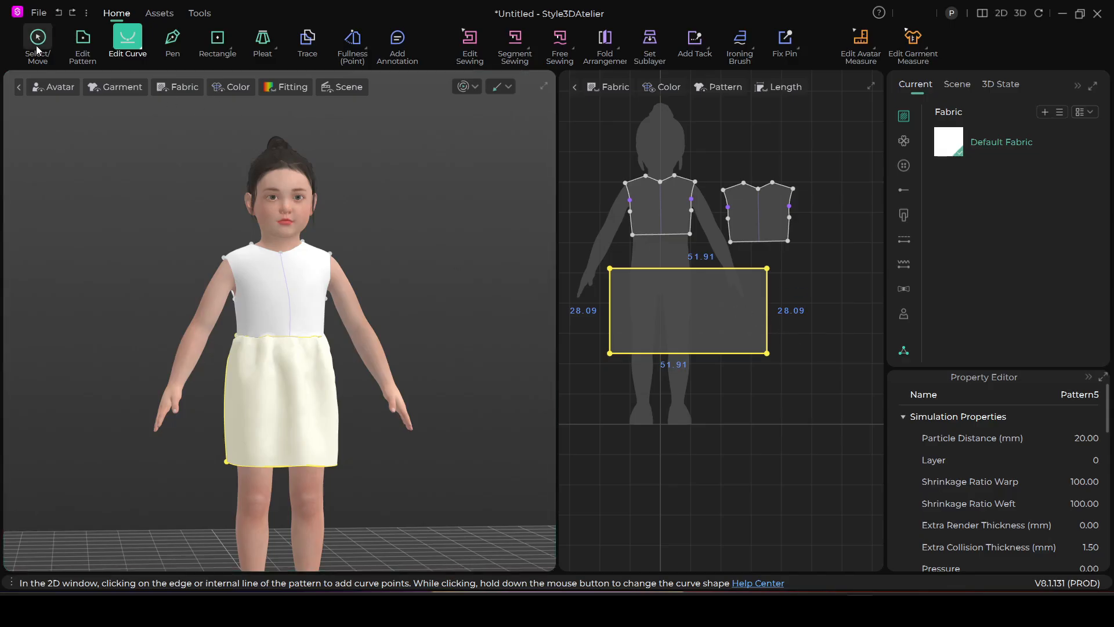
{"action": "scroll", "coordinate": [761, 469], "scroll_direction": "down", "scroll_amount": 3}
{"action": "middle_click_drag", "start_coordinate": [748, 450], "coordinate": [649, 365]}
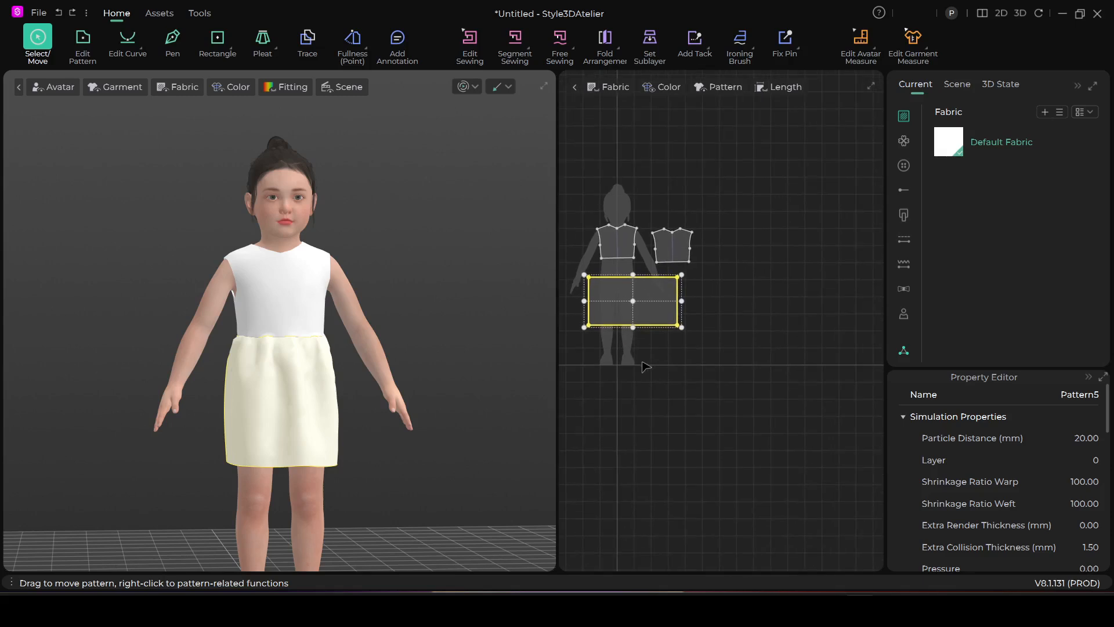
{"action": "key", "text": "ctrl+v"}
{"action": "left_click", "coordinate": [642, 361]}
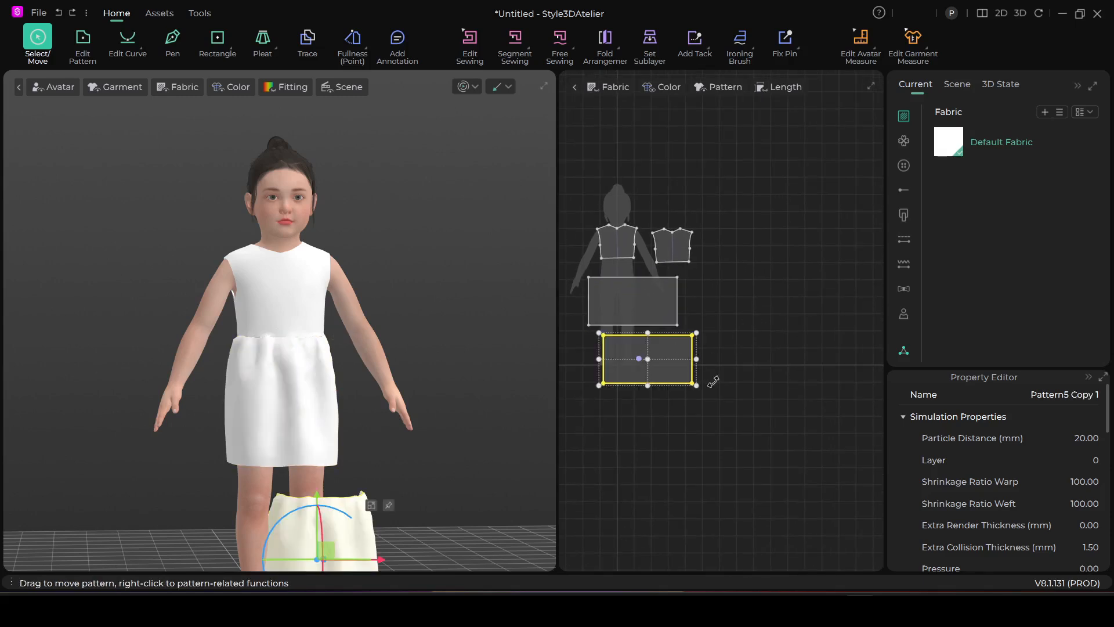
Move the copied skirt panel up to waist height and place it behind the avatar in 3D
{"action": "scroll", "coordinate": [354, 467], "scroll_direction": "down", "scroll_amount": 1}
{"action": "left_click_drag", "start_coordinate": [324, 516], "coordinate": [292, 318]}
{"action": "scroll", "coordinate": [367, 404], "scroll_direction": "up", "scroll_amount": 3}
{"action": "right_click_drag", "start_coordinate": [366, 404], "coordinate": [213, 412]}
{"action": "left_click_drag", "start_coordinate": [290, 332], "coordinate": [387, 418]}
{"action": "right_click_drag", "start_coordinate": [391, 360], "coordinate": [345, 385]}
Flip the copied skirt panel horizontally in 3D and adjust its position behind the avatar below the back bodice
{"action": "right_click", "coordinate": [340, 382]}
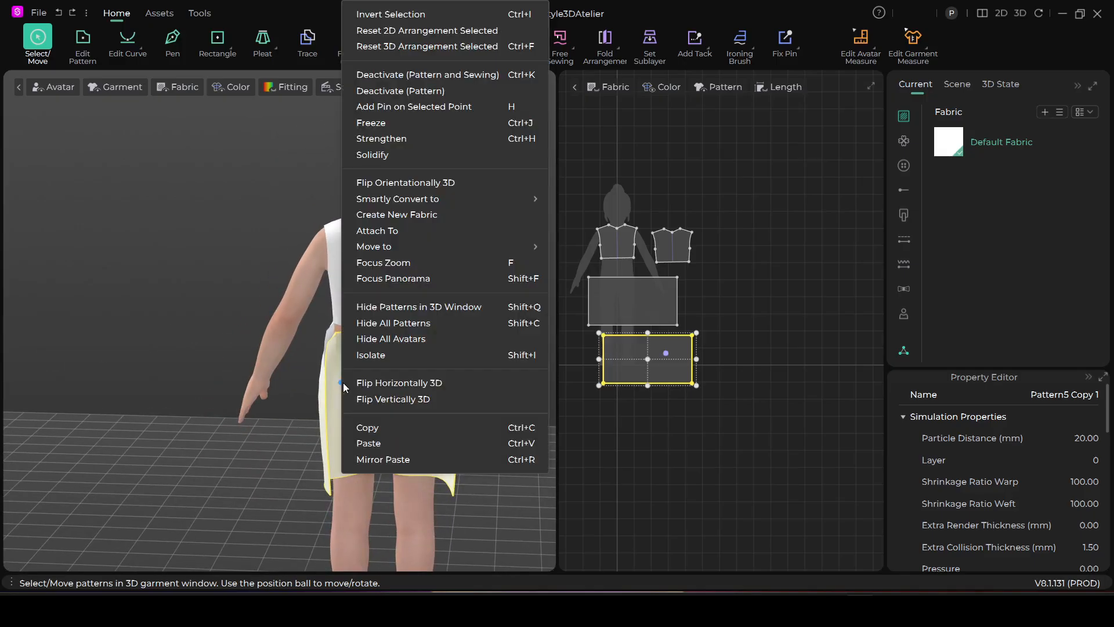
{"action": "left_click", "coordinate": [368, 382]}
{"action": "right_click_drag", "start_coordinate": [405, 376], "coordinate": [341, 404]}
{"action": "left_click_drag", "start_coordinate": [407, 368], "coordinate": [393, 378]}
{"action": "right_click_drag", "start_coordinate": [350, 401], "coordinate": [428, 374]}
{"action": "scroll", "coordinate": [520, 174], "scroll_direction": "up", "scroll_amount": 2}
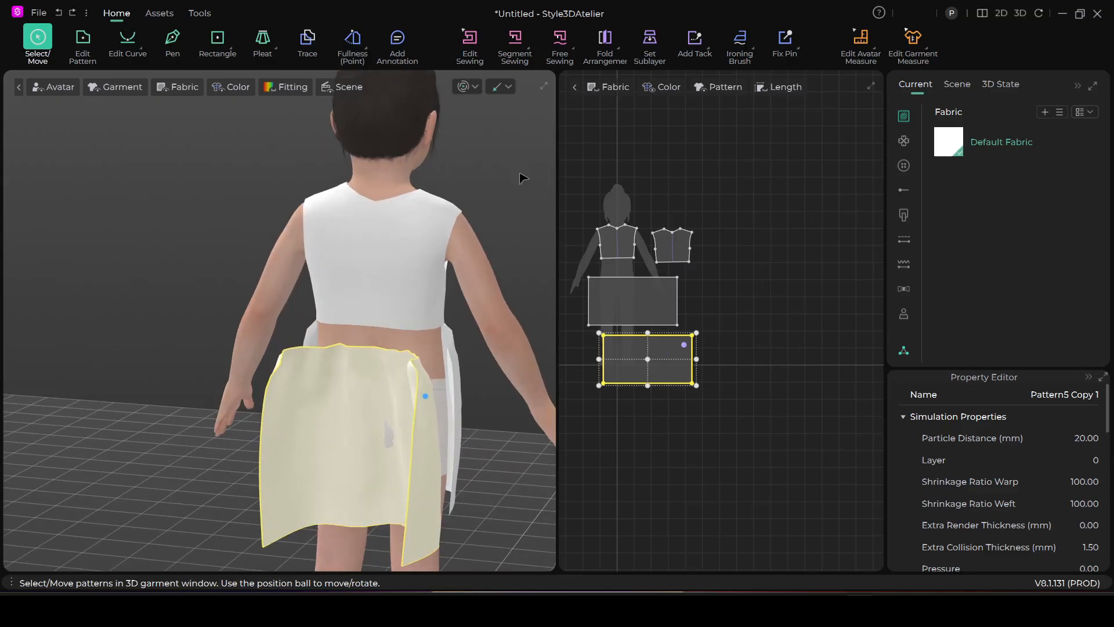
Sew the back bodice's waist edge to the upper edge of the copied back skirt panel with Segment Sewing
{"action": "left_click", "coordinate": [524, 45]}
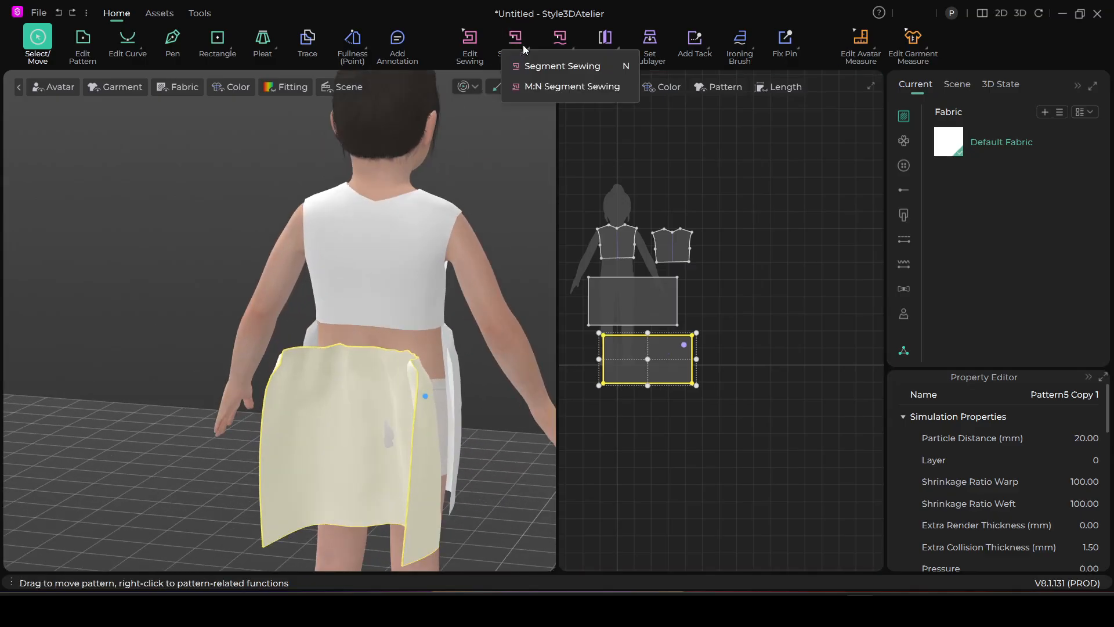
{"action": "left_click", "coordinate": [562, 65]}
{"action": "scroll", "coordinate": [412, 357], "scroll_direction": "up", "scroll_amount": 2}
{"action": "left_click", "coordinate": [424, 338]}
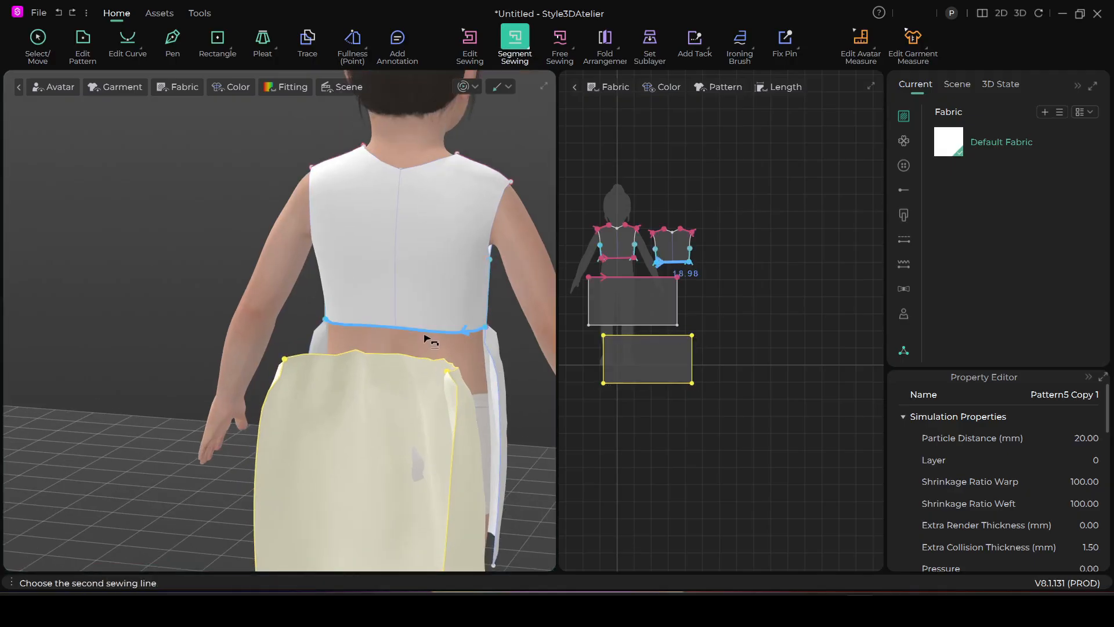
{"action": "left_click", "coordinate": [428, 359]}
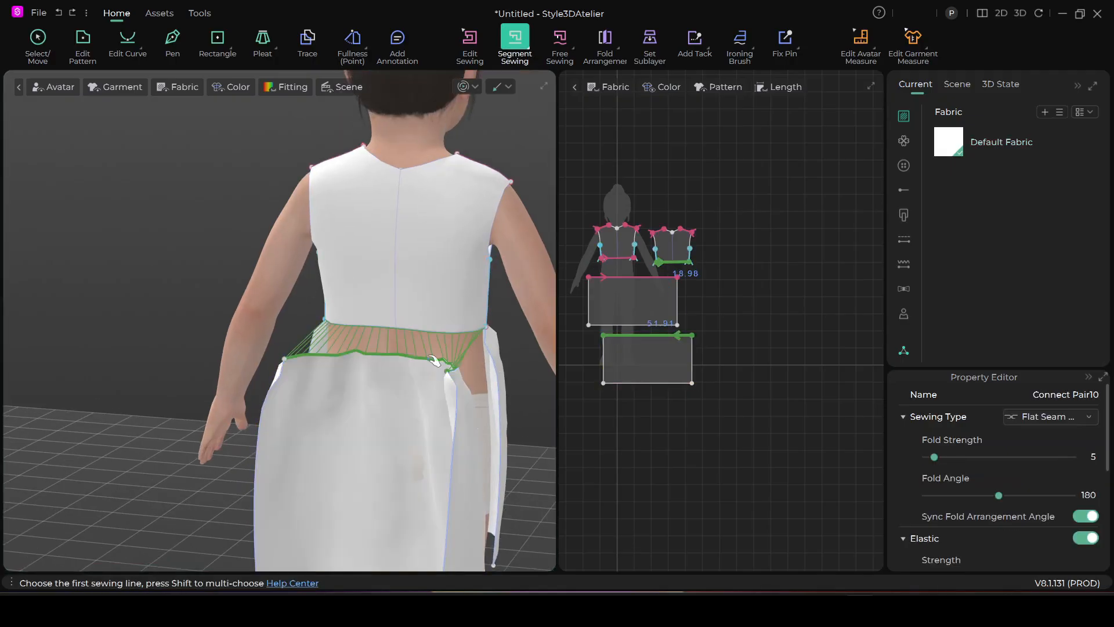
Simulate the garment and pull the back skirt panel outward behind the avatar
{"action": "key", "text": "space"}
{"action": "scroll", "coordinate": [436, 438], "scroll_direction": "down", "scroll_amount": 2}
{"action": "right_click_drag", "start_coordinate": [451, 444], "coordinate": [329, 459]}
{"action": "left_click_drag", "start_coordinate": [334, 453], "coordinate": [262, 437]}
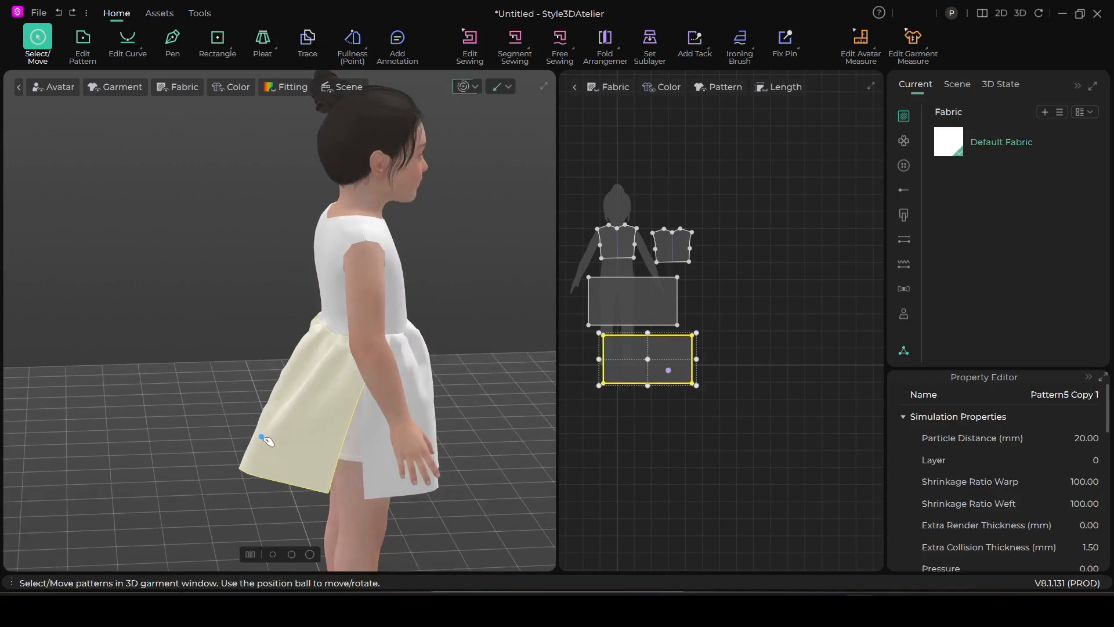
Sew both side edges of the front skirt panel to the matching side edges of the back skirt panel with Segment Sewing
{"action": "key", "text": "n"}
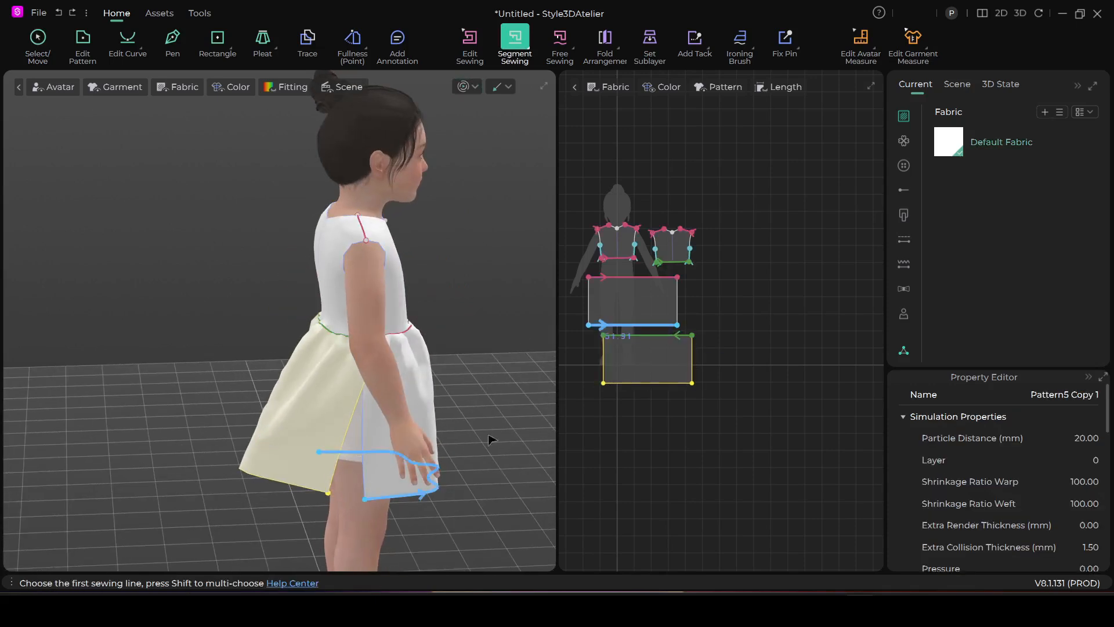
{"action": "left_click", "coordinate": [340, 481]}
{"action": "left_click", "coordinate": [359, 487]}
{"action": "right_click_drag", "start_coordinate": [284, 470], "coordinate": [551, 430]}
{"action": "right_click_drag", "start_coordinate": [422, 432], "coordinate": [417, 455]}
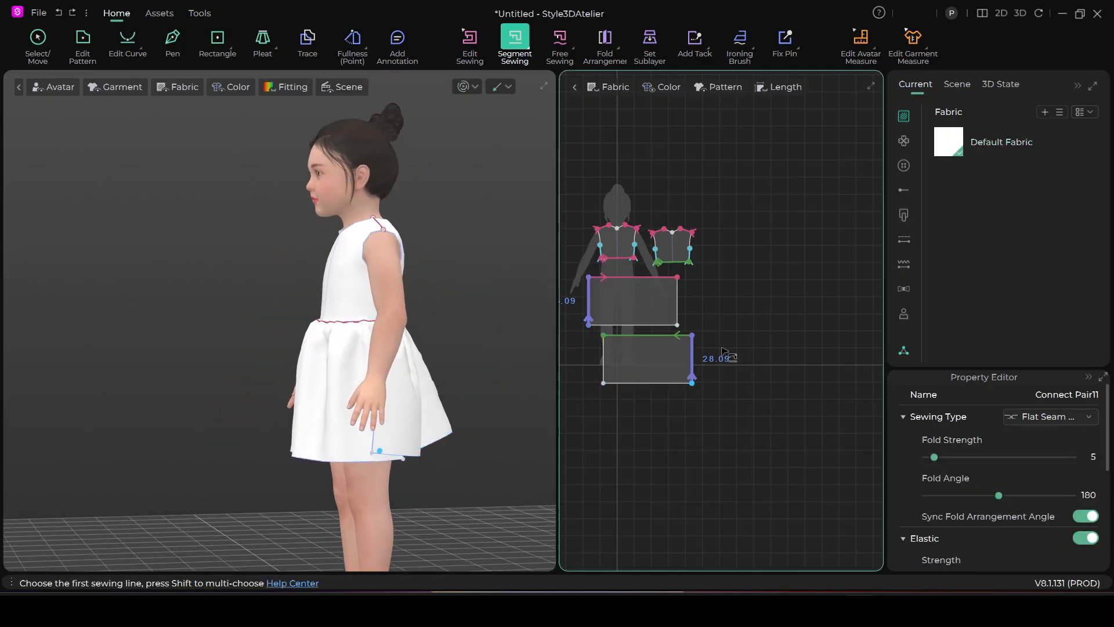
{"action": "left_click", "coordinate": [677, 301]}
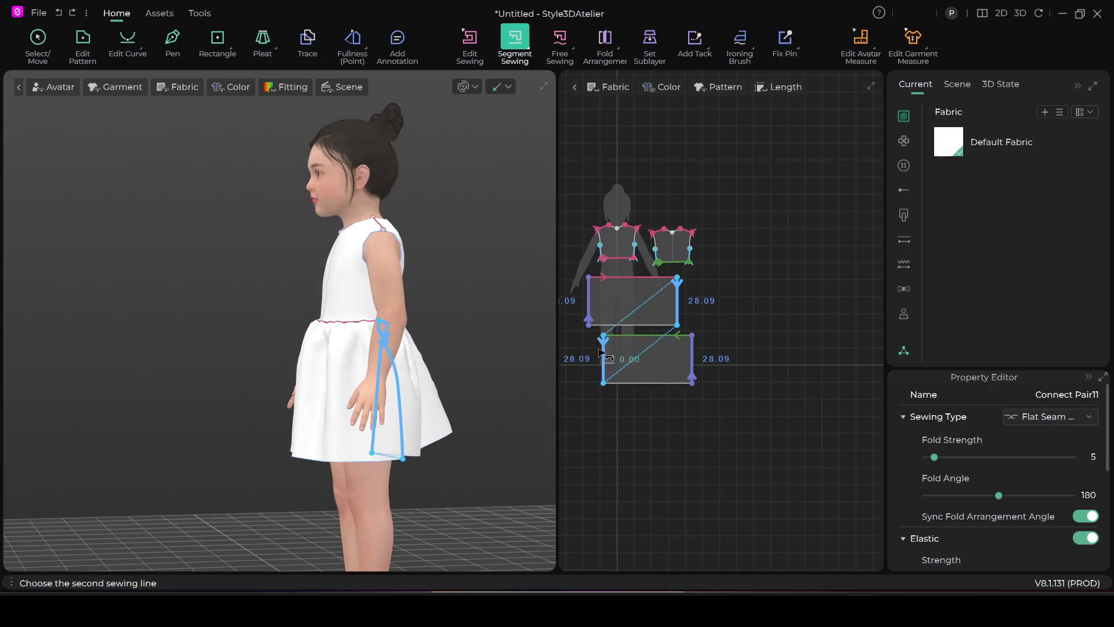
{"action": "left_click", "coordinate": [601, 353]}
Simulate the dress to close the skirt's side seams, pulling the skirt into place
{"action": "key", "text": "space"}
{"action": "key", "text": "space"}
{"action": "left_click", "coordinate": [422, 430]}
{"action": "right_click_drag", "start_coordinate": [228, 433], "coordinate": [426, 139]}
{"action": "left_click", "coordinate": [422, 424]}
{"action": "key", "text": "n"}
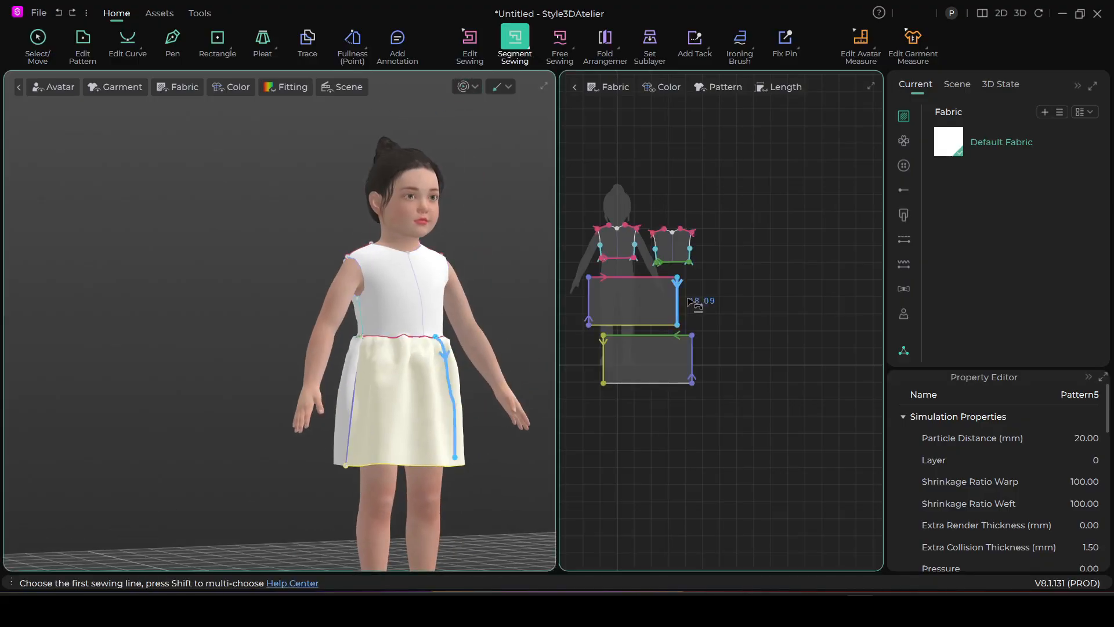
{"action": "scroll", "coordinate": [725, 299], "scroll_direction": "up", "scroll_amount": 3}
{"action": "scroll", "coordinate": [761, 306], "scroll_direction": "down", "scroll_amount": 4}
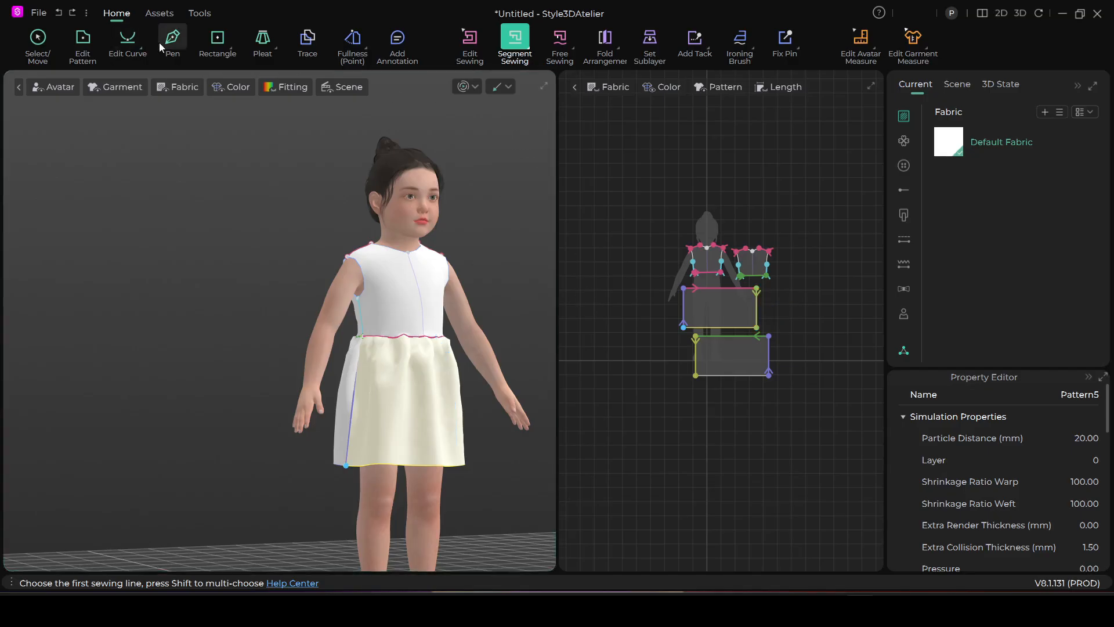
Draw a rectangular sleeve pattern about 22.6 by 10 cm beside the front bodice at shoulder height
{"action": "left_click", "coordinate": [217, 38]}
{"action": "scroll", "coordinate": [656, 291], "scroll_direction": "up", "scroll_amount": 4}
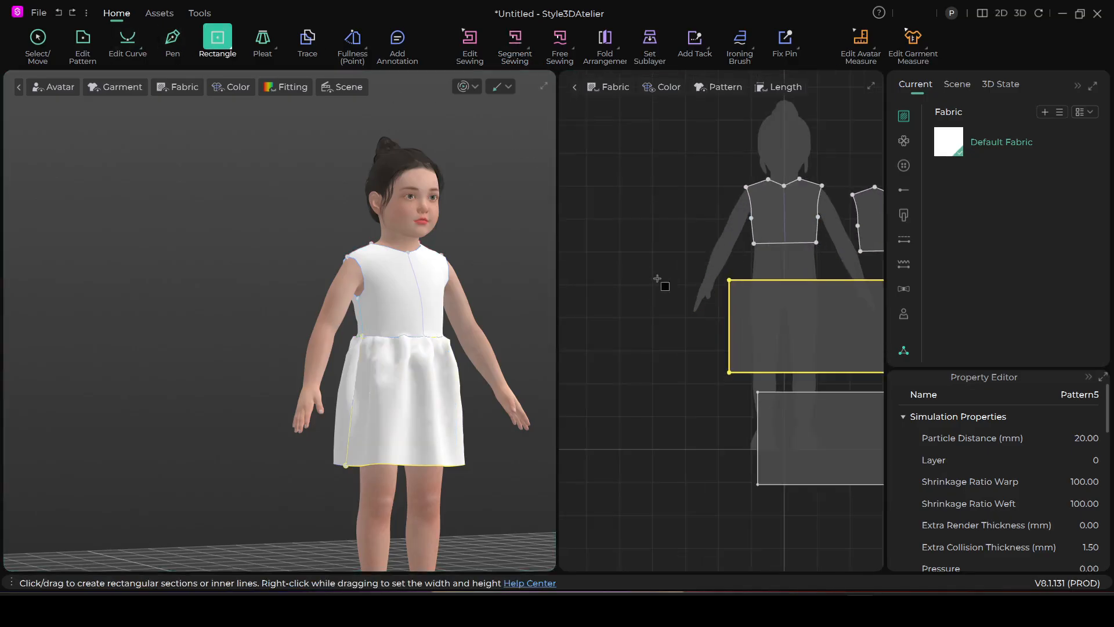
{"action": "middle_click_drag", "start_coordinate": [660, 278], "coordinate": [626, 381]}
{"action": "scroll", "coordinate": [638, 351], "scroll_direction": "up", "scroll_amount": 1}
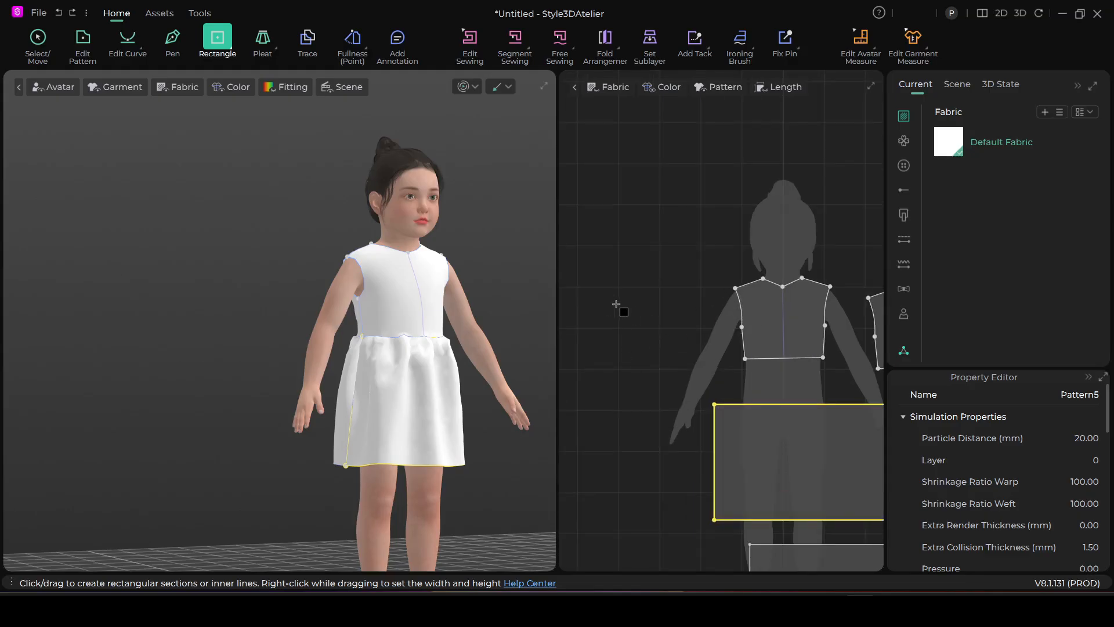
{"action": "left_click_drag", "start_coordinate": [606, 289], "coordinate": [698, 330]}
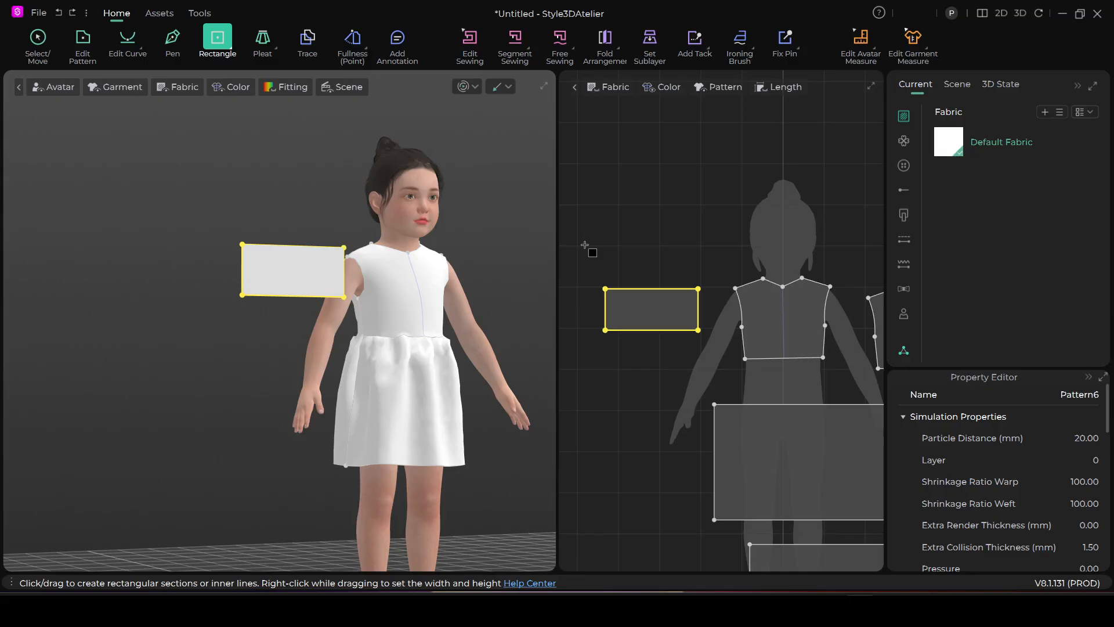
Extend the sleeve's upper corner toward the bodice to lengthen the upper edge to about 27.7 cm, and set that edge as the symmetry axis
{"action": "left_click", "coordinate": [83, 38]}
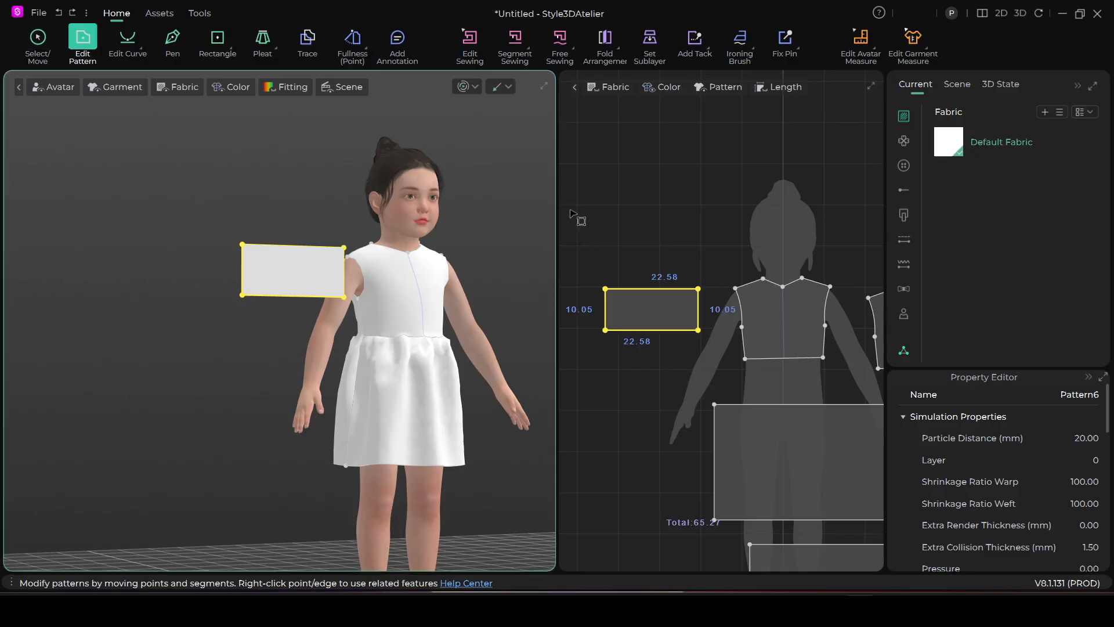
{"action": "left_click", "coordinate": [698, 243]}
{"action": "left_click_drag", "start_coordinate": [698, 288], "coordinate": [719, 287]}
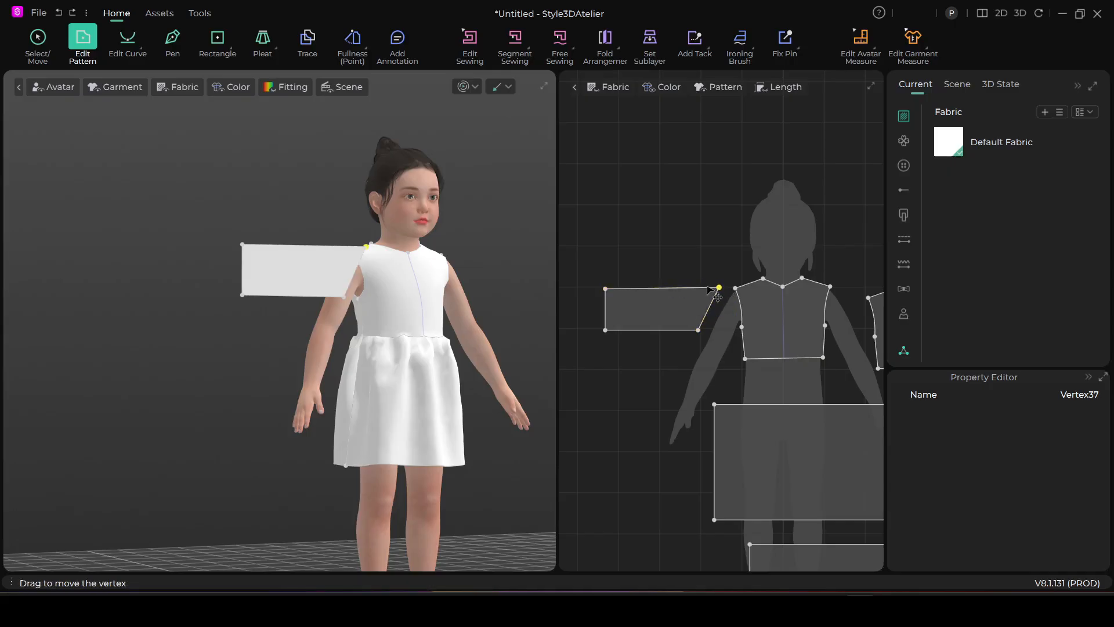
{"action": "right_click", "coordinate": [656, 288]}
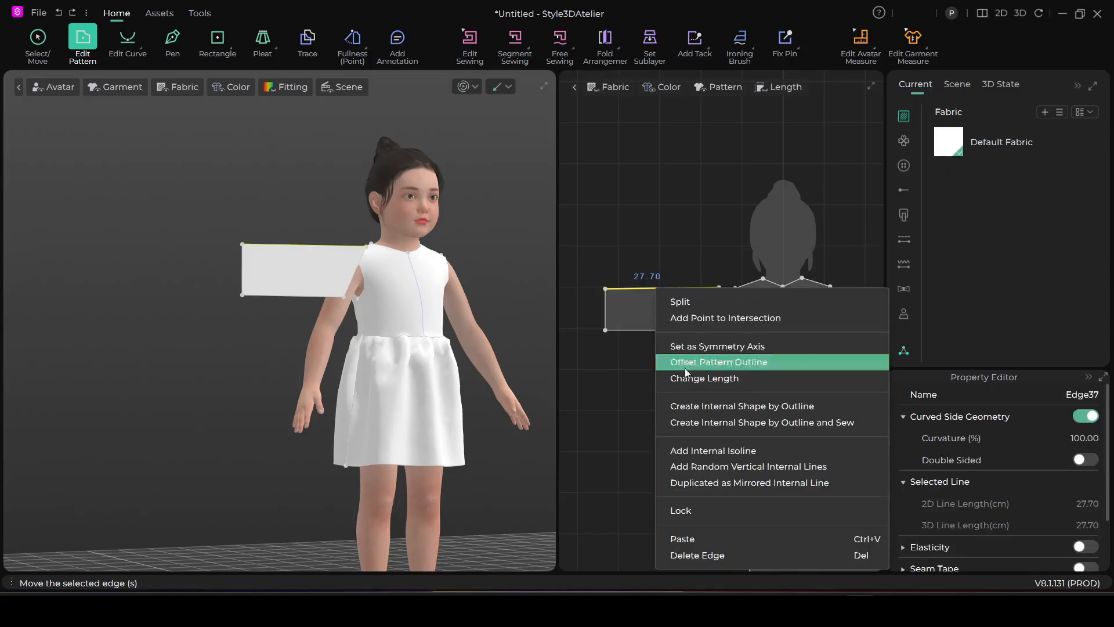
{"action": "left_click", "coordinate": [719, 346]}
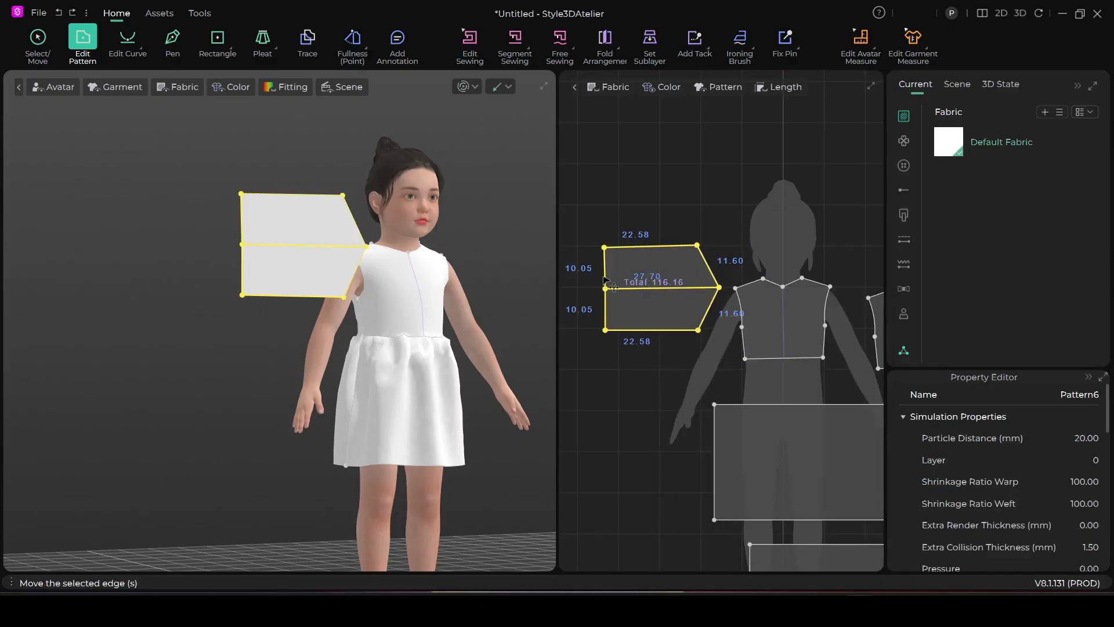
{"action": "left_click", "coordinate": [657, 185]}
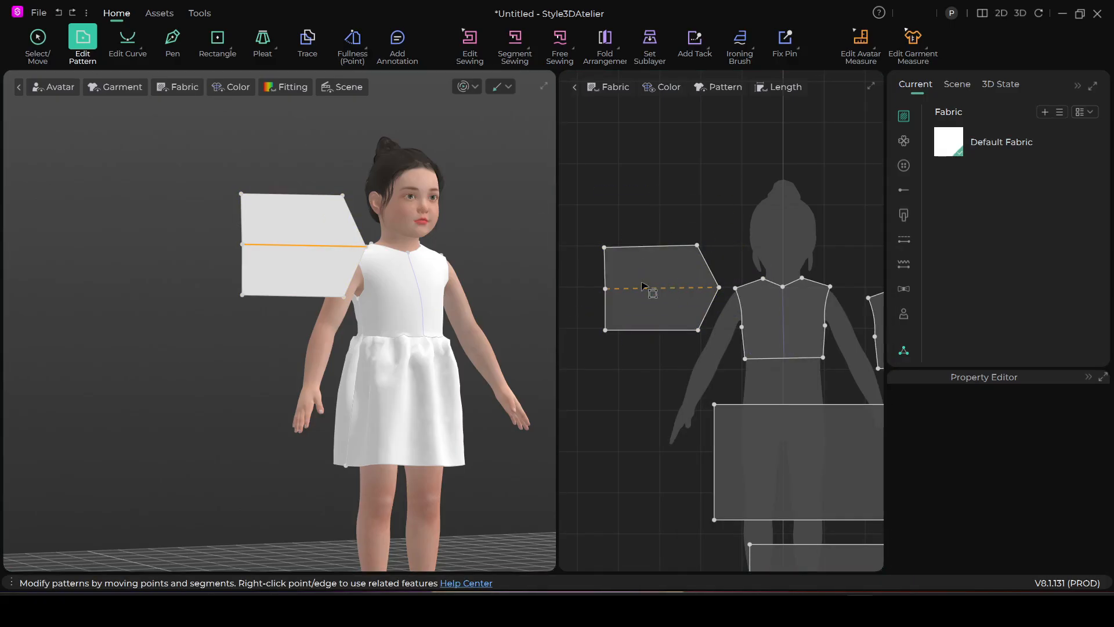
Delete the point where the sleeve's symmetry line meets its straight hem edge
{"action": "right_click", "coordinate": [606, 289]}
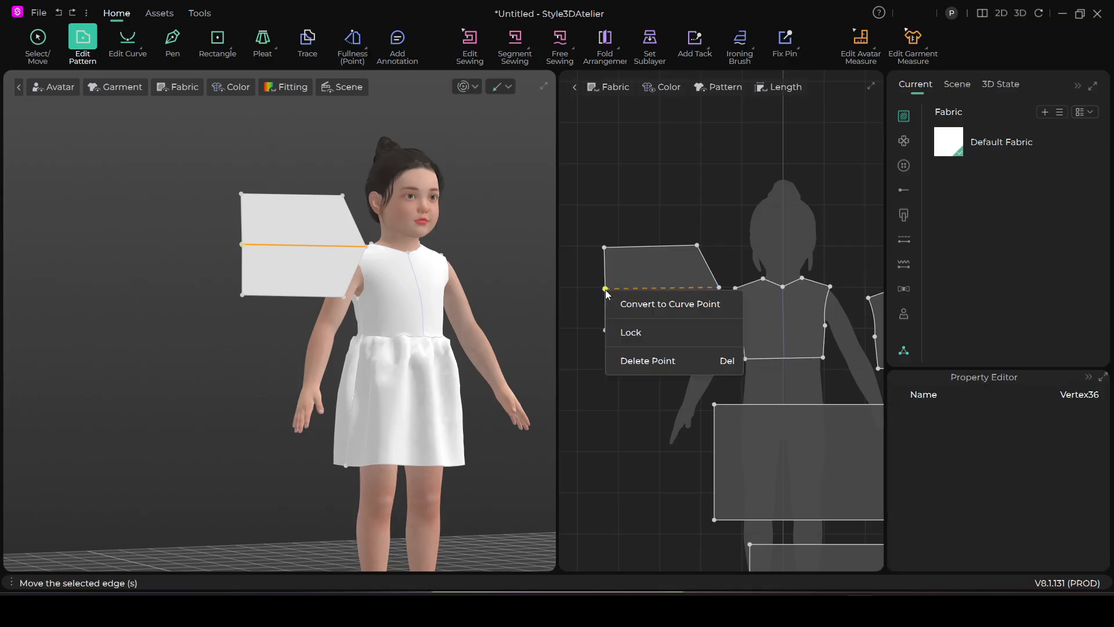
{"action": "left_click", "coordinate": [674, 360]}
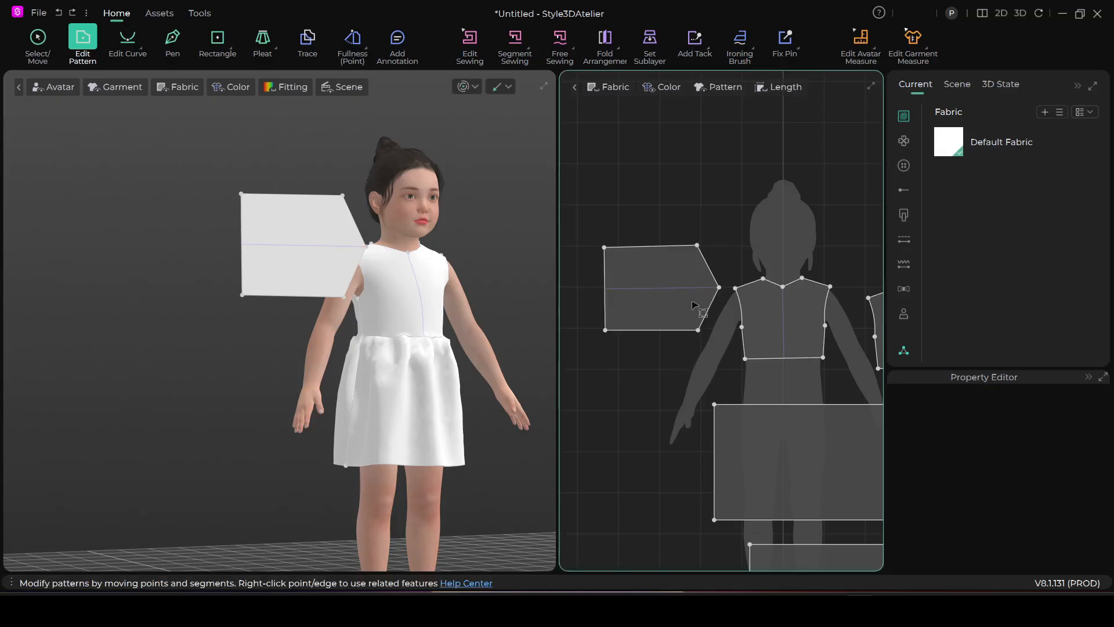
{"action": "scroll", "coordinate": [720, 285], "scroll_direction": "up", "scroll_amount": 2}
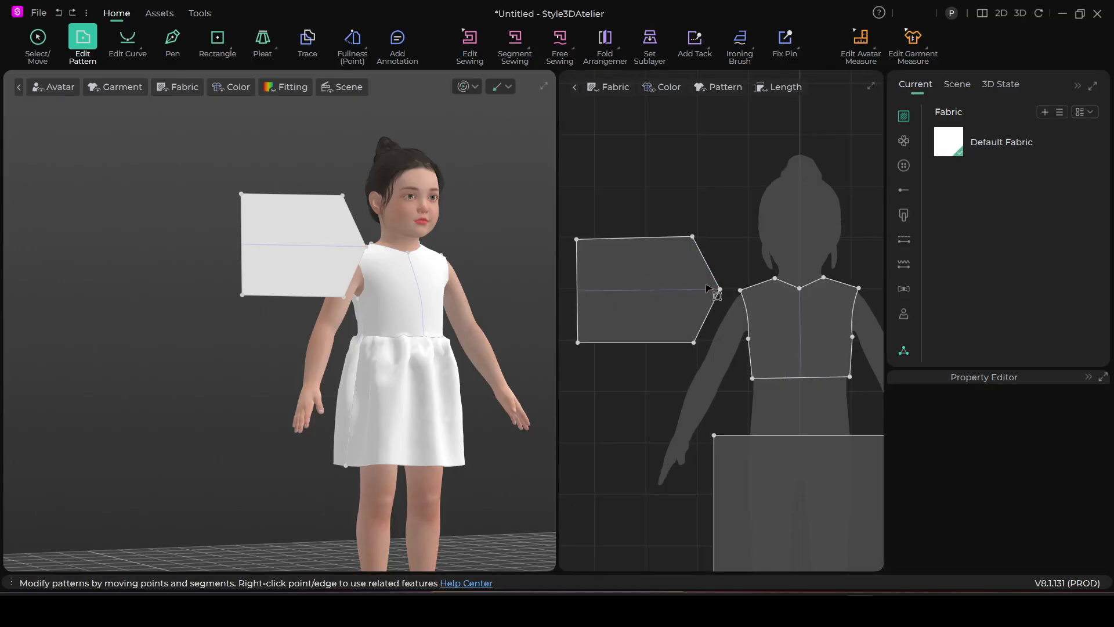
{"action": "scroll", "coordinate": [715, 293], "scroll_direction": "down", "scroll_amount": 3}
{"action": "scroll", "coordinate": [714, 299], "scroll_direction": "up", "scroll_amount": 3}
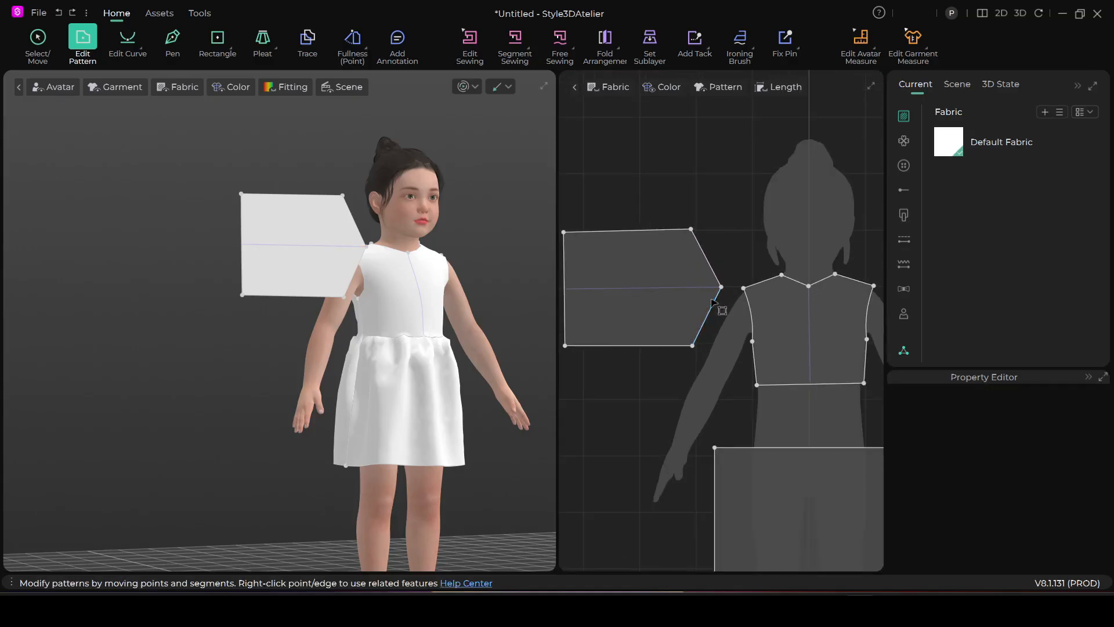
Move the sleeve pattern to free space in the 2D layout and rotate it upright with its pointed end facing up
{"action": "left_click", "coordinate": [38, 39]}
{"action": "scroll", "coordinate": [607, 295], "scroll_direction": "down", "scroll_amount": 3}
{"action": "left_click", "coordinate": [607, 297]}
{"action": "middle_click_drag", "start_coordinate": [607, 297], "coordinate": [725, 290]}
{"action": "left_click_drag", "start_coordinate": [724, 286], "coordinate": [625, 301]}
{"action": "scroll", "coordinate": [655, 348], "scroll_direction": "up", "scroll_amount": 2}
{"action": "middle_click_drag", "start_coordinate": [659, 356], "coordinate": [708, 393]}
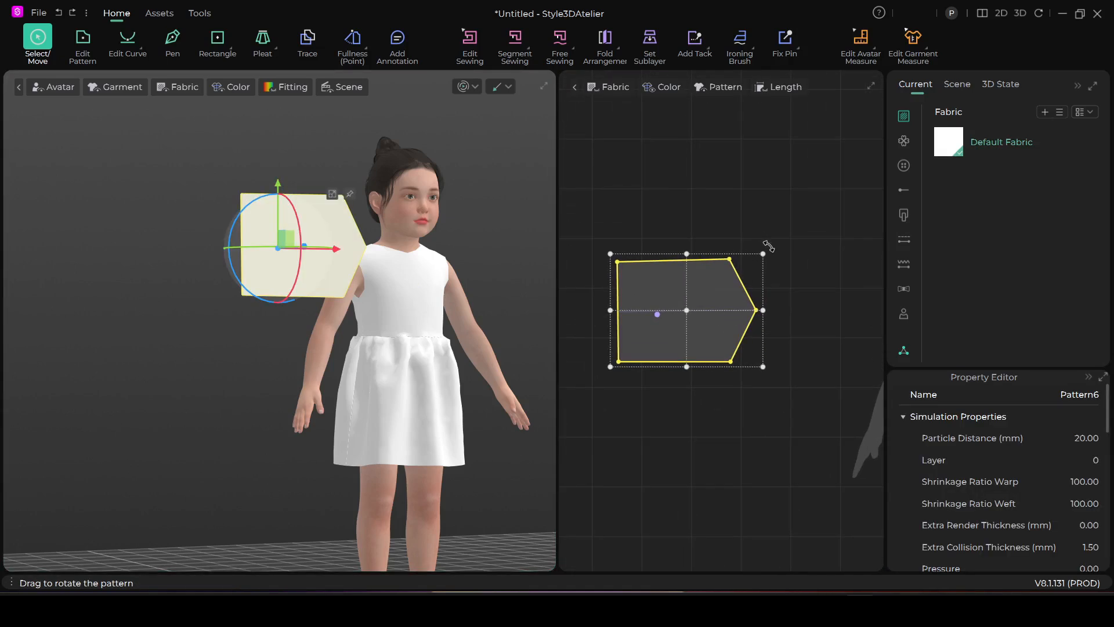
{"action": "left_click_drag", "start_coordinate": [774, 374], "coordinate": [731, 251]}
{"action": "left_click", "coordinate": [734, 191]}
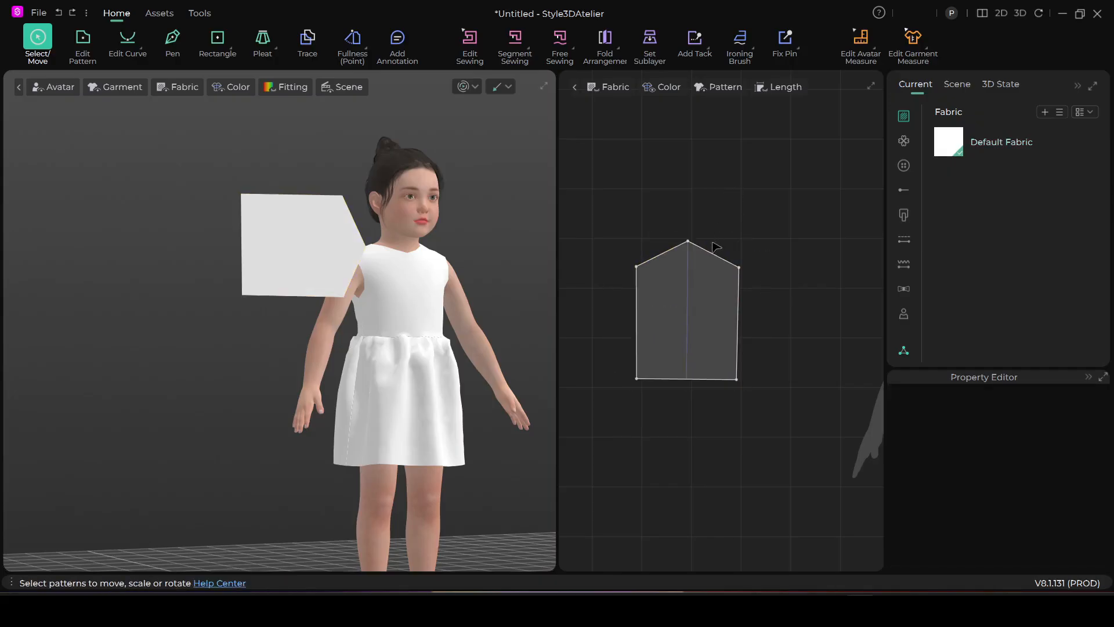
Convert the sleeve's peak vertex to a curve point to round the sleeve cap
{"action": "left_click", "coordinate": [83, 39]}
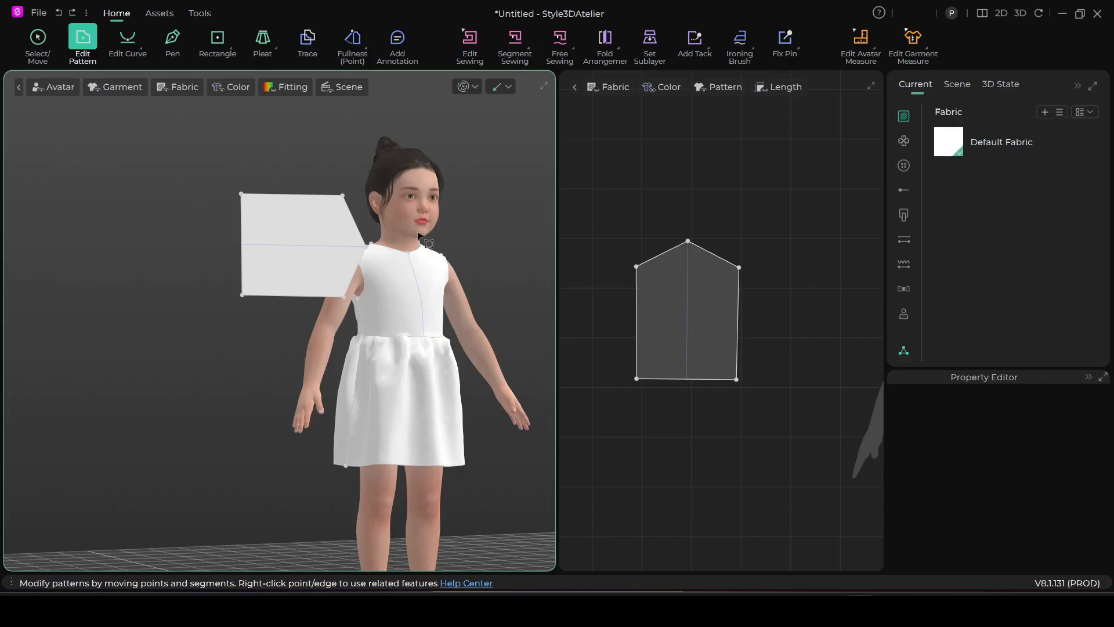
{"action": "right_click", "coordinate": [687, 242]}
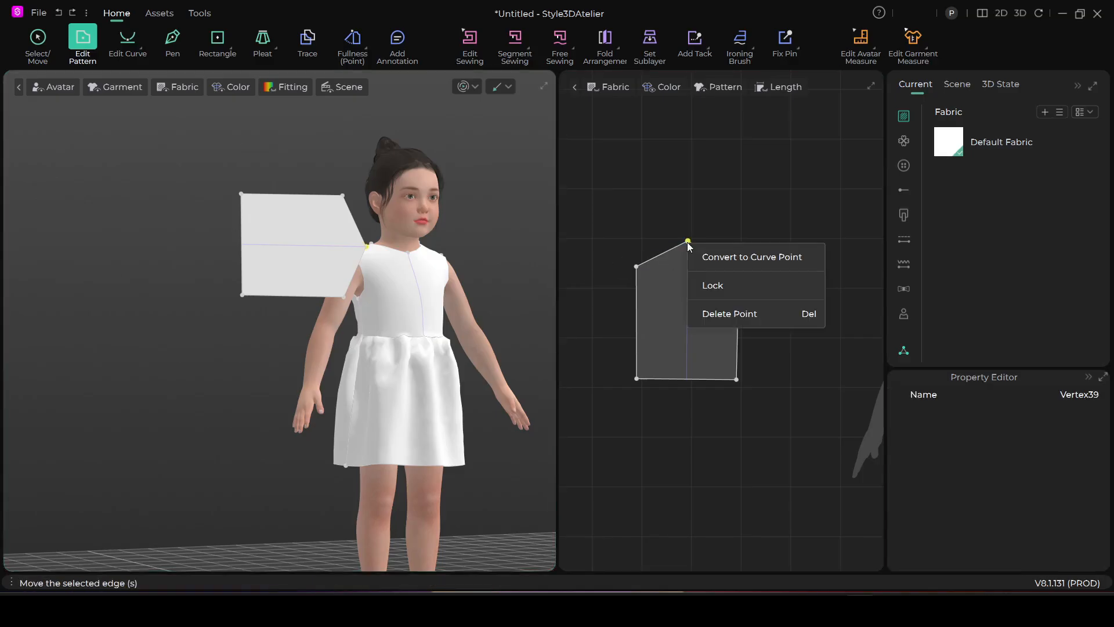
{"action": "left_click", "coordinate": [740, 258]}
{"action": "scroll", "coordinate": [690, 256], "scroll_direction": "up", "scroll_amount": 3}
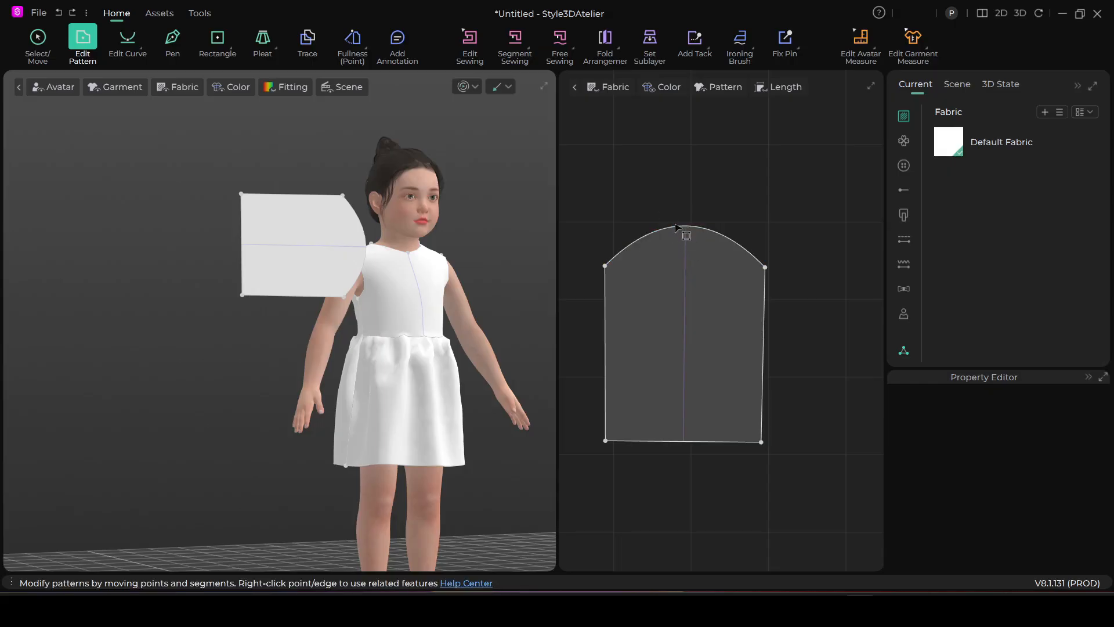
Raise the sleeve cap's arc with Edit Arc to a curve length of about 25.4 cm
{"action": "left_click", "coordinate": [127, 38]}
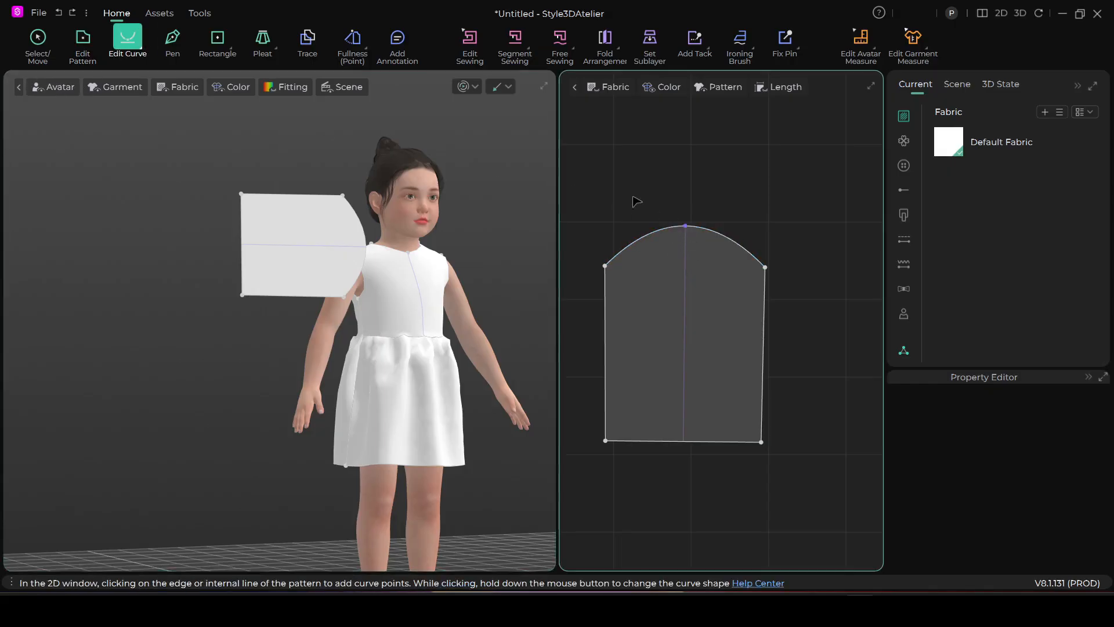
{"action": "left_click", "coordinate": [140, 46]}
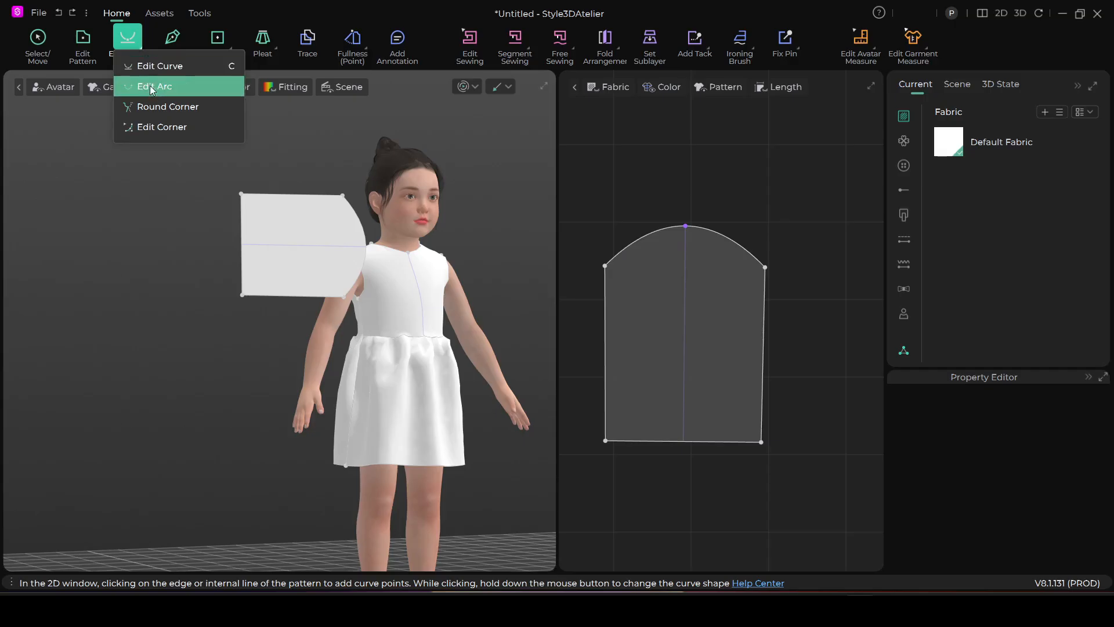
{"action": "left_click", "coordinate": [156, 93]}
{"action": "left_click_drag", "start_coordinate": [684, 226], "coordinate": [682, 219]}
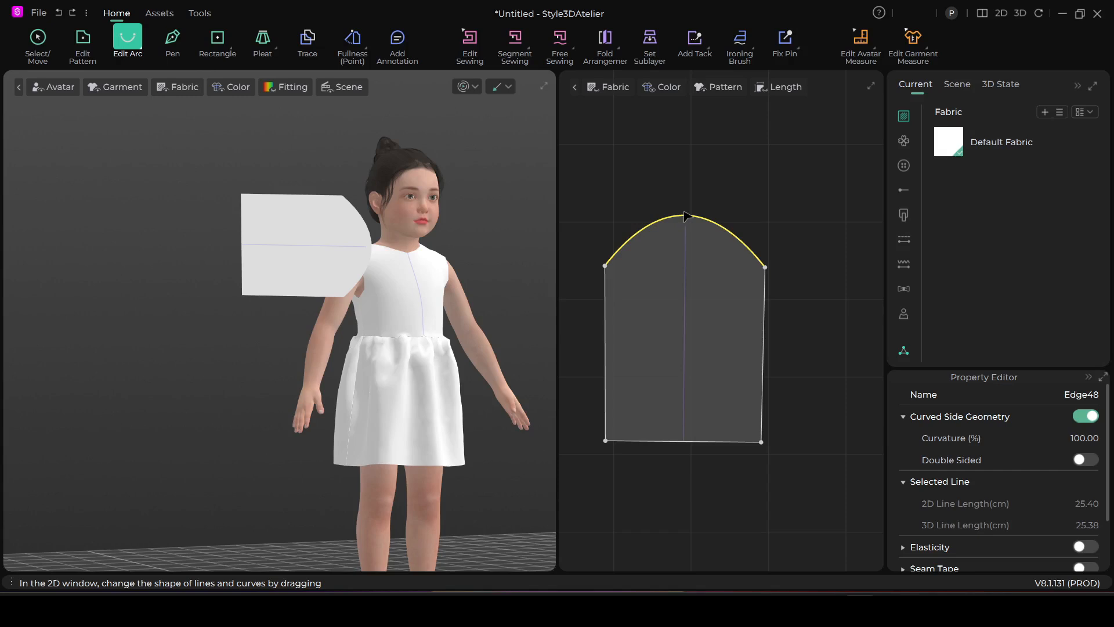
Add a point at the top centre of the sleeve cap curve with Add Point
{"action": "left_click", "coordinate": [232, 52]}
{"action": "left_click", "coordinate": [267, 167]}
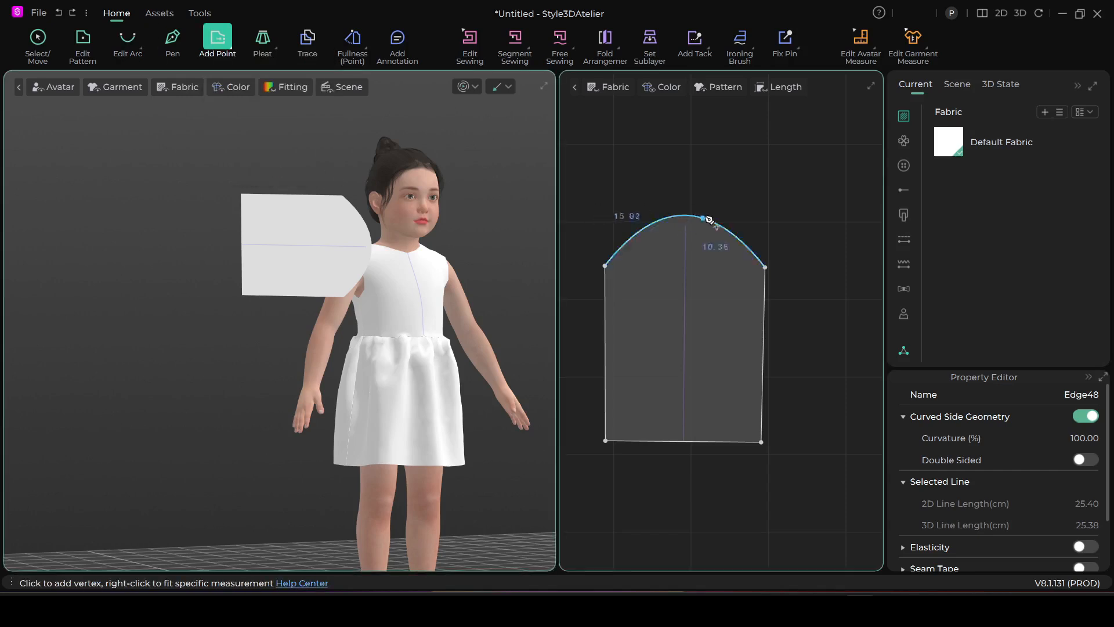
{"action": "left_click", "coordinate": [685, 217]}
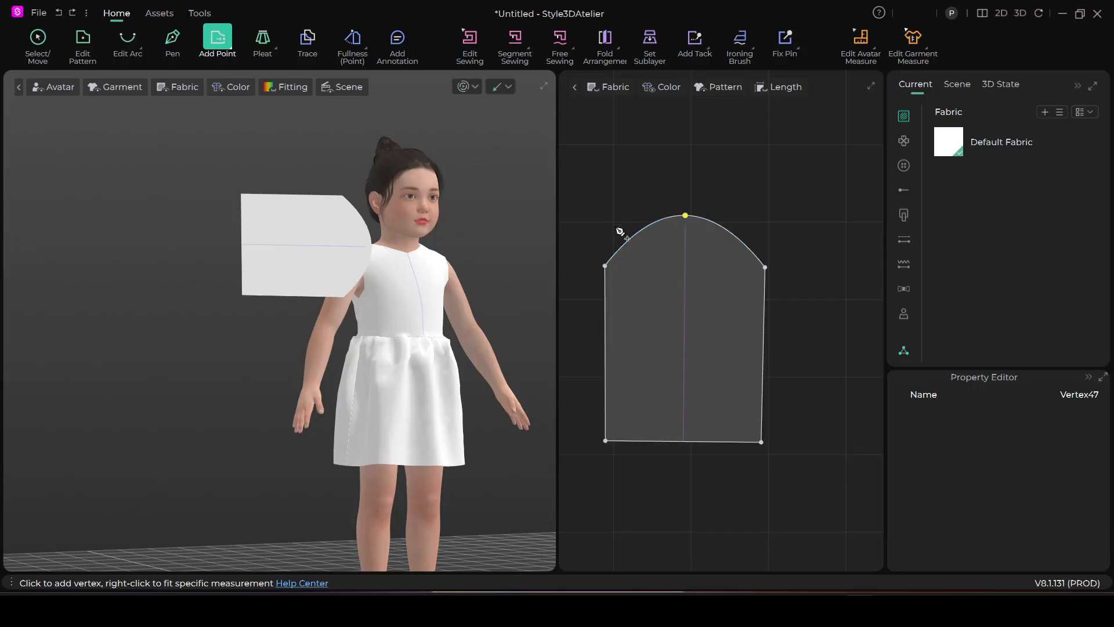
{"action": "scroll", "coordinate": [620, 231], "scroll_direction": "up", "scroll_amount": 2}
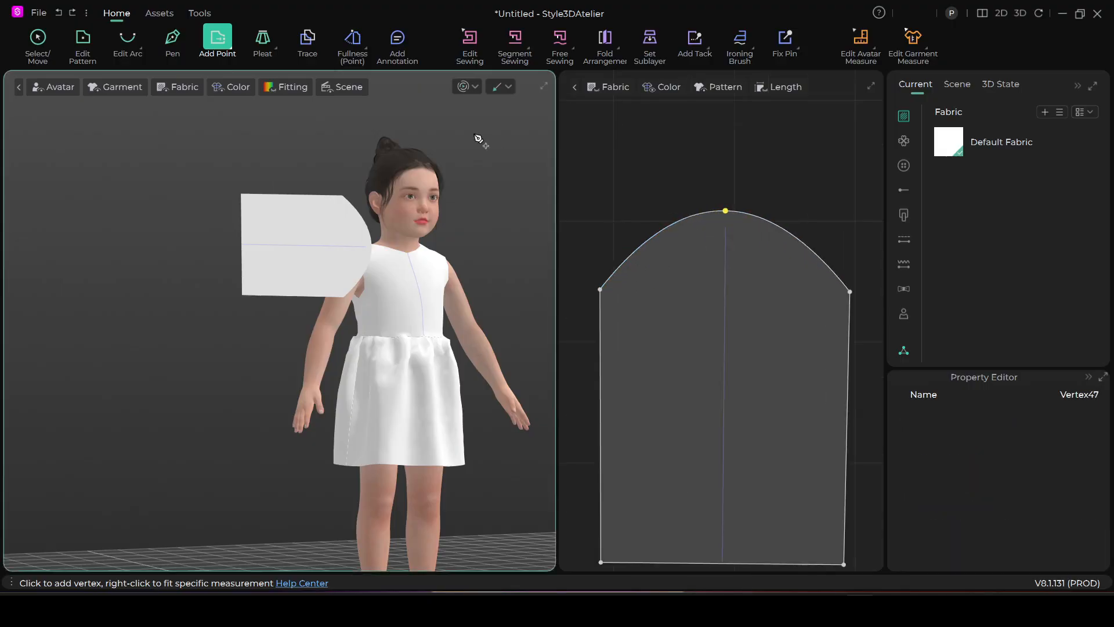
Move the lowest curve point on the left half of the sleeve cap slightly inward with Edit Curve
{"action": "left_click", "coordinate": [129, 45]}
{"action": "left_click", "coordinate": [141, 50]}
{"action": "left_click", "coordinate": [154, 126]}
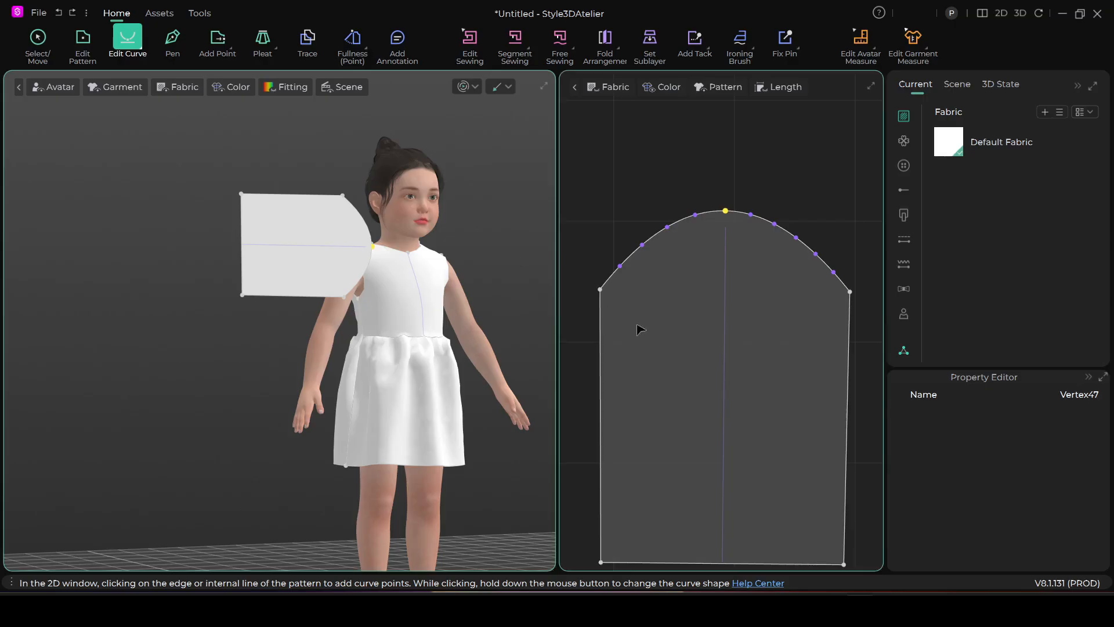
{"action": "left_click", "coordinate": [620, 267]}
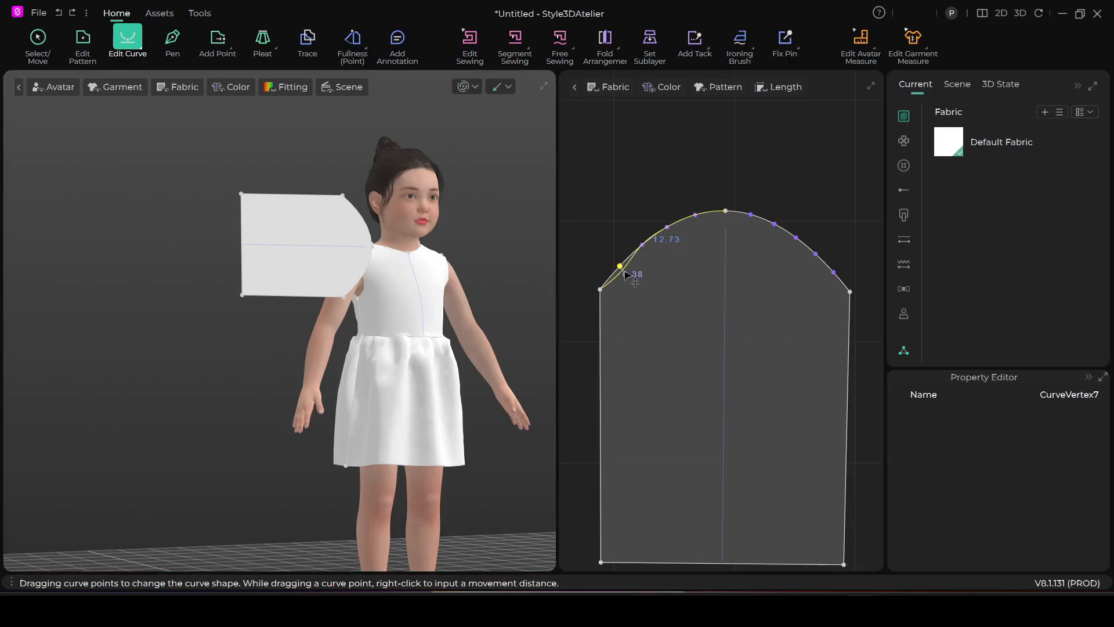
{"action": "left_click_drag", "start_coordinate": [627, 272], "coordinate": [631, 275]}
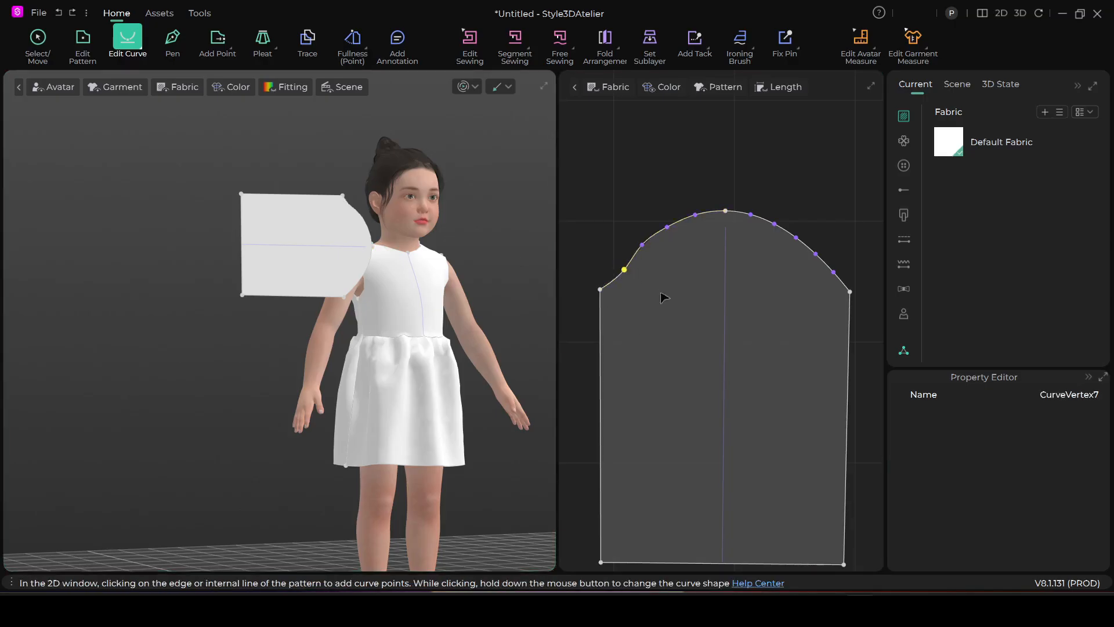
Move the lowest curve point on the right half of the sleeve cap slightly inward with Edit Curve
{"action": "left_click", "coordinate": [835, 274]}
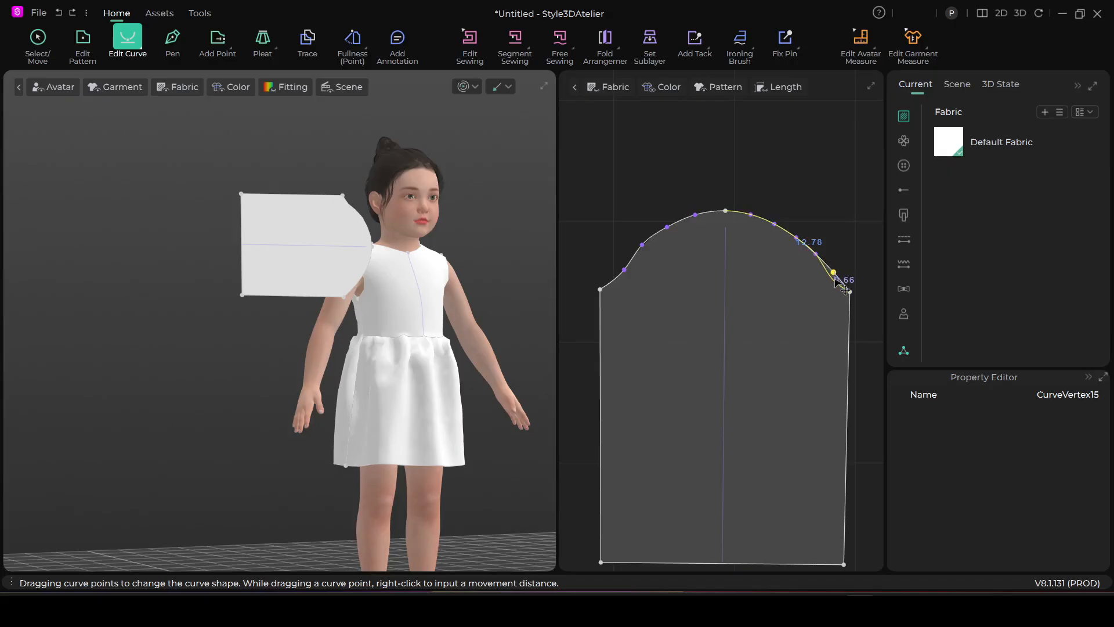
{"action": "scroll", "coordinate": [801, 321], "scroll_direction": "down", "scroll_amount": 5}
{"action": "right_click_drag", "start_coordinate": [807, 331], "coordinate": [691, 316]}
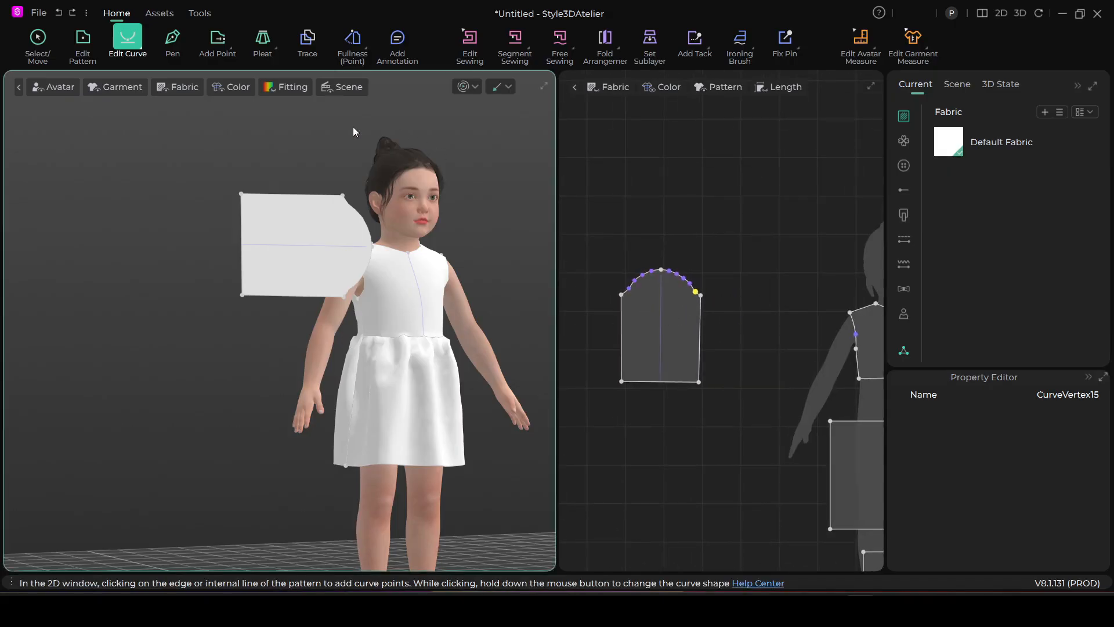
Flip the back bodice pattern's orientation in 3D so its right side faces outward
{"action": "left_click", "coordinate": [36, 39]}
{"action": "right_click_drag", "start_coordinate": [299, 274], "coordinate": [167, 91]}
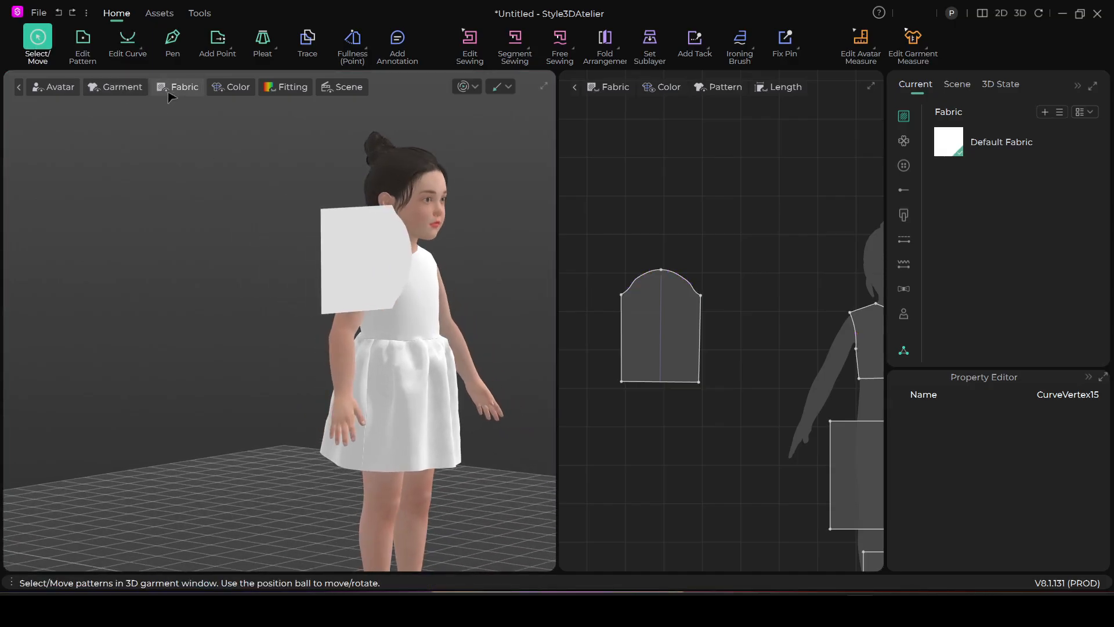
{"action": "left_click", "coordinate": [177, 92]}
{"action": "right_click_drag", "start_coordinate": [250, 221], "coordinate": [356, 268]}
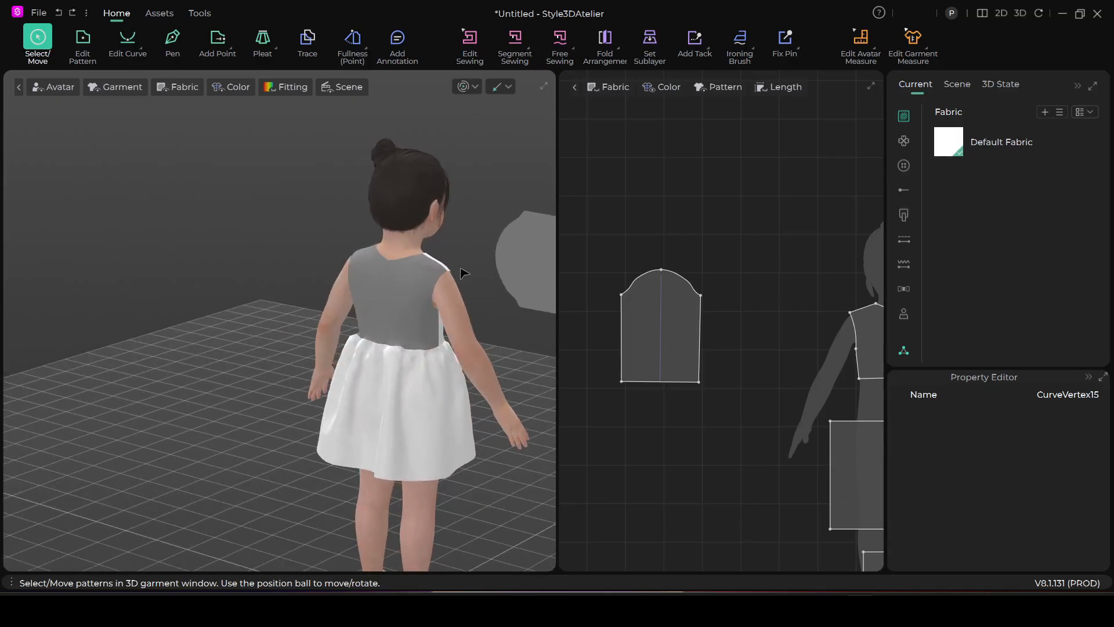
{"action": "right_click", "coordinate": [403, 285]}
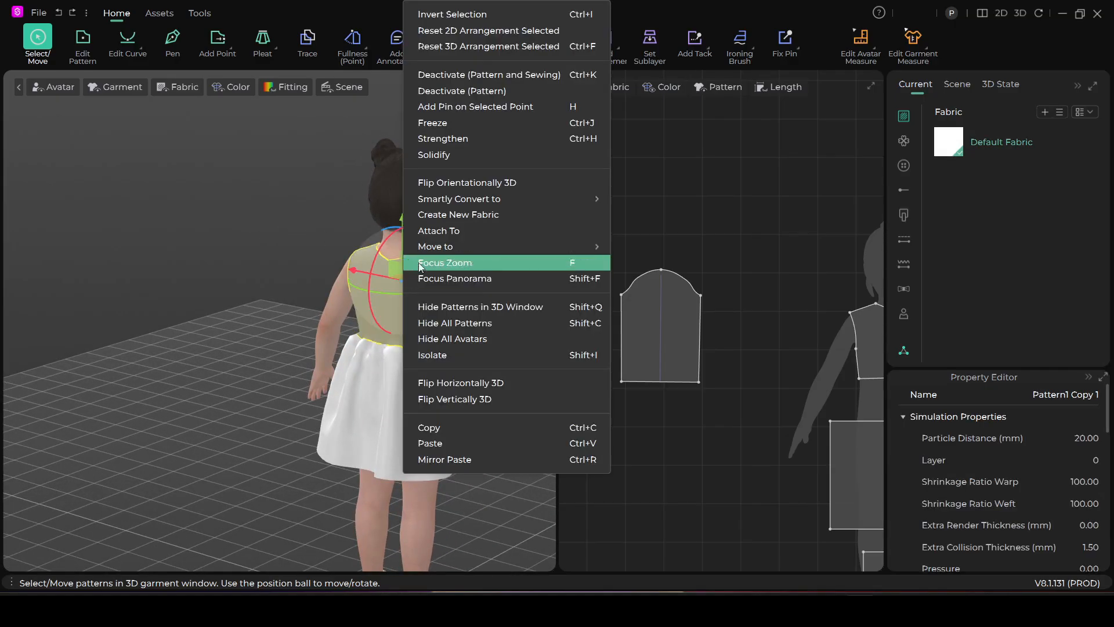
{"action": "left_click", "coordinate": [475, 184]}
Inspect the bodice in 3D from the back around to the front of the avatar
{"action": "right_click_drag", "start_coordinate": [463, 312], "coordinate": [343, 325]}
{"action": "scroll", "coordinate": [292, 316], "scroll_direction": "up", "scroll_amount": 3}
{"action": "left_click", "coordinate": [300, 240]}
{"action": "scroll", "coordinate": [328, 303], "scroll_direction": "up", "scroll_amount": 2}
{"action": "left_click", "coordinate": [346, 262]}
{"action": "left_click_drag", "start_coordinate": [346, 263], "coordinate": [342, 276]}
{"action": "right_click_drag", "start_coordinate": [428, 353], "coordinate": [357, 362]}
{"action": "middle_click_drag", "start_coordinate": [406, 334], "coordinate": [226, 311]}
{"action": "left_click_drag", "start_coordinate": [202, 285], "coordinate": [261, 281]}
Rotate the sleeve pattern in 3D so its cap points upward and position it alongside the avatar's right arm
{"action": "left_click", "coordinate": [248, 264]}
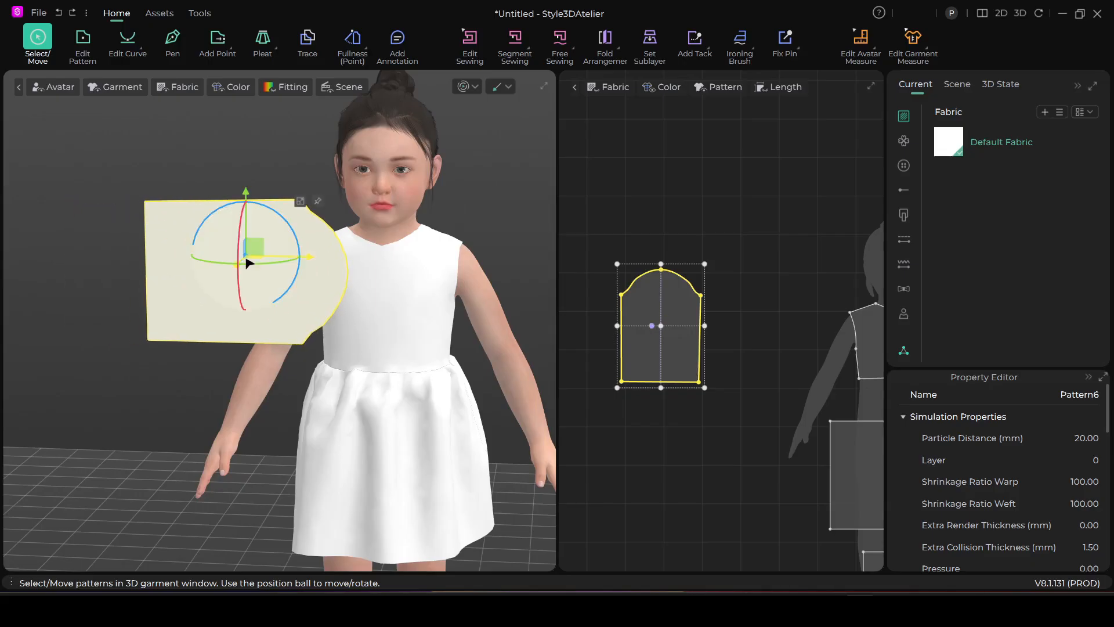
{"action": "left_click_drag", "start_coordinate": [206, 219], "coordinate": [258, 283]}
{"action": "mouse_move", "coordinate": [264, 328]}
{"action": "right_mouse_down"}
{"action": "mouse_move", "coordinate": [383, 338]}
{"action": "mouse_move", "coordinate": [274, 324]}
{"action": "right_mouse_up"}
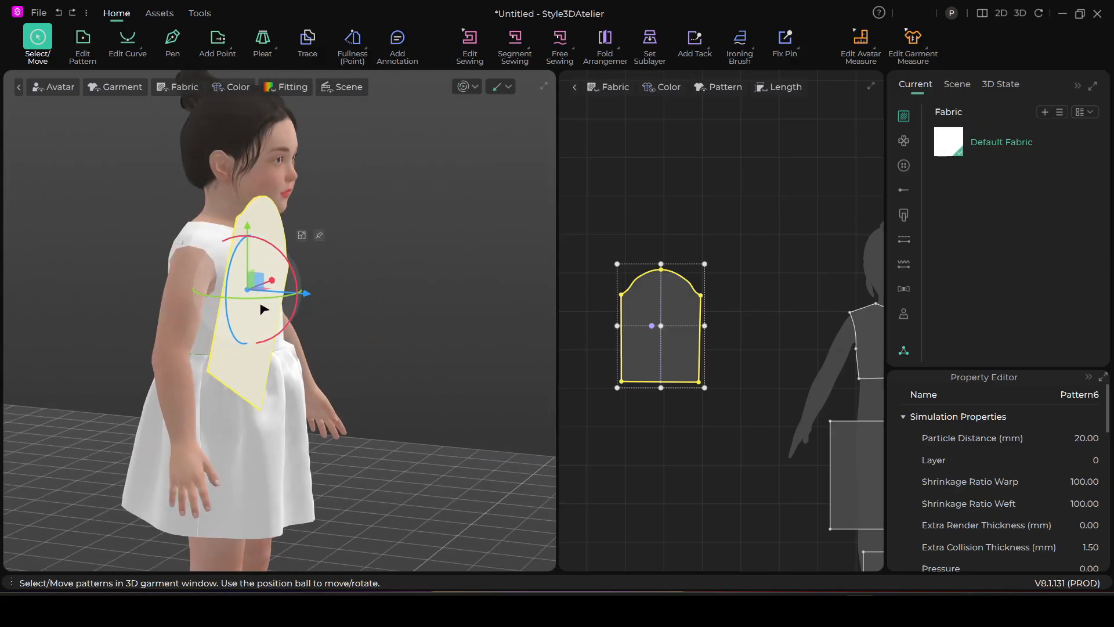
{"action": "left_click_drag", "start_coordinate": [258, 299], "coordinate": [206, 300]}
{"action": "left_click_drag", "start_coordinate": [202, 299], "coordinate": [248, 296]}
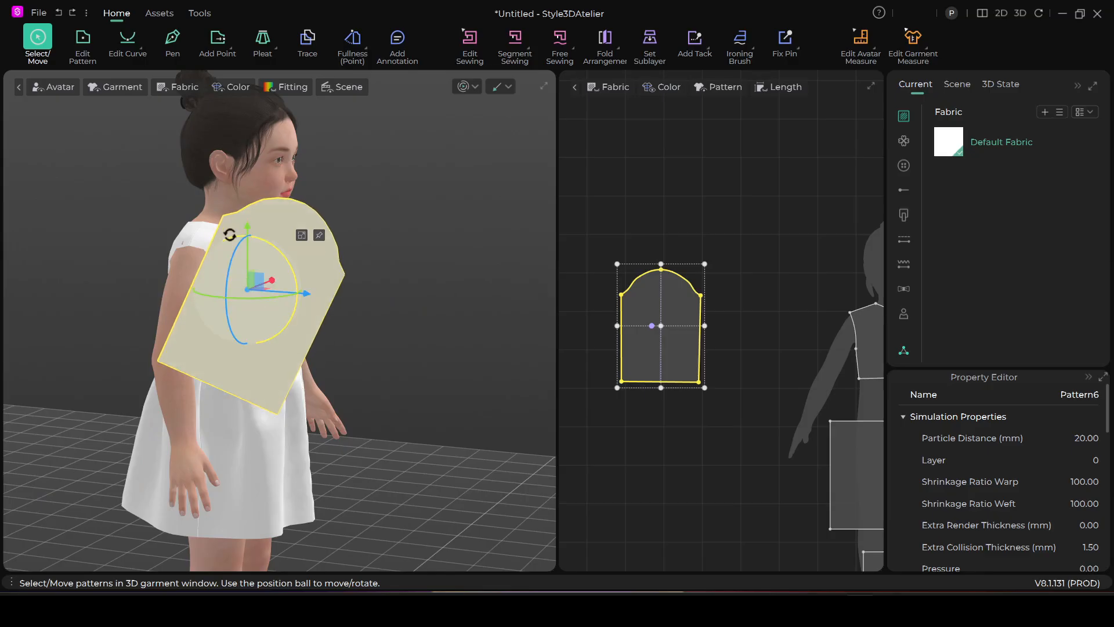
{"action": "left_click_drag", "start_coordinate": [235, 236], "coordinate": [220, 244]}
{"action": "left_click_drag", "start_coordinate": [274, 308], "coordinate": [200, 325]}
{"action": "right_click_drag", "start_coordinate": [255, 340], "coordinate": [115, 333]}
{"action": "left_click_drag", "start_coordinate": [199, 247], "coordinate": [221, 256]}
{"action": "mouse_move", "coordinate": [270, 340]}
{"action": "right_mouse_down"}
{"action": "mouse_move", "coordinate": [237, 352]}
{"action": "mouse_move", "coordinate": [284, 347]}
{"action": "right_mouse_up"}
Show the avatar's arrangement points and wrap the sleeve around the right arm using an outer arm point
{"action": "left_click", "coordinate": [70, 88]}
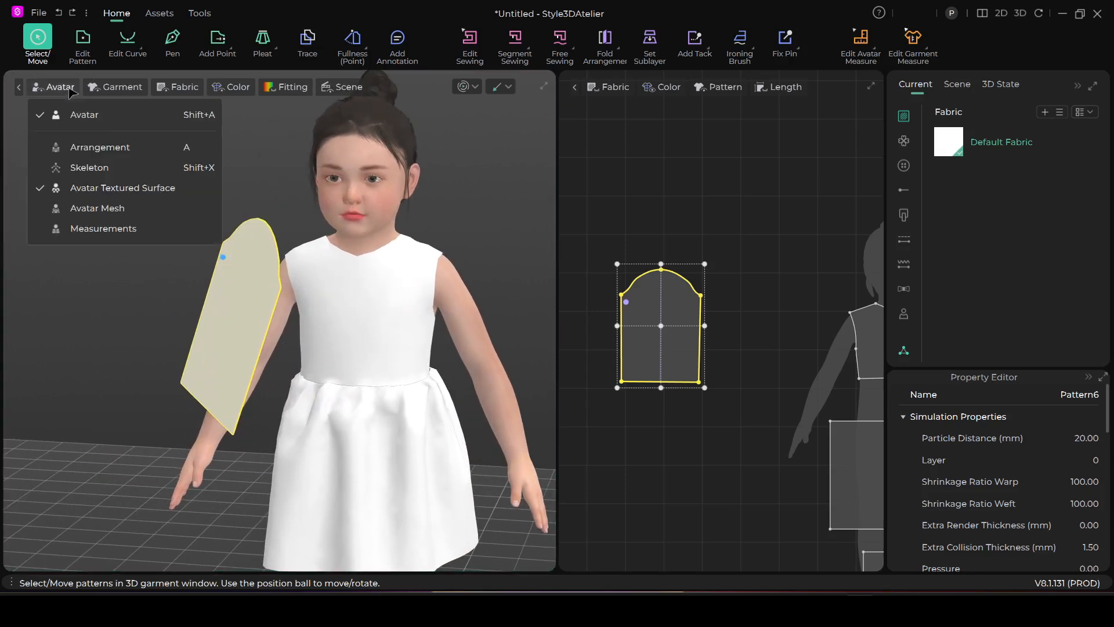
{"action": "left_click", "coordinate": [108, 149]}
{"action": "right_click_drag", "start_coordinate": [191, 318], "coordinate": [332, 308]}
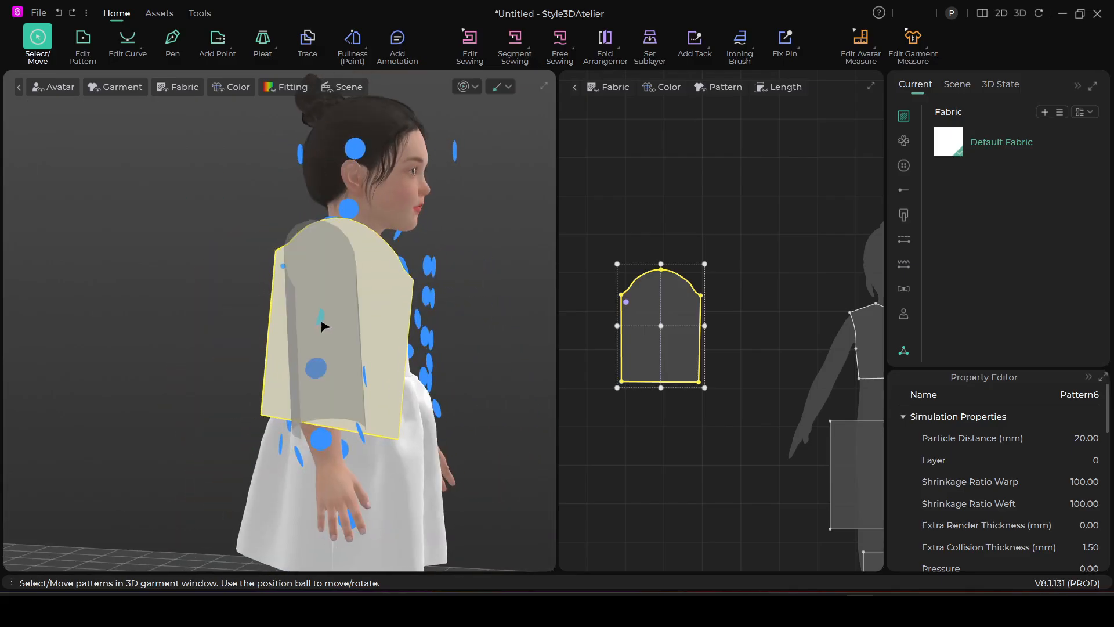
{"action": "left_click", "coordinate": [322, 322]}
{"action": "right_click_drag", "start_coordinate": [296, 365], "coordinate": [372, 370]}
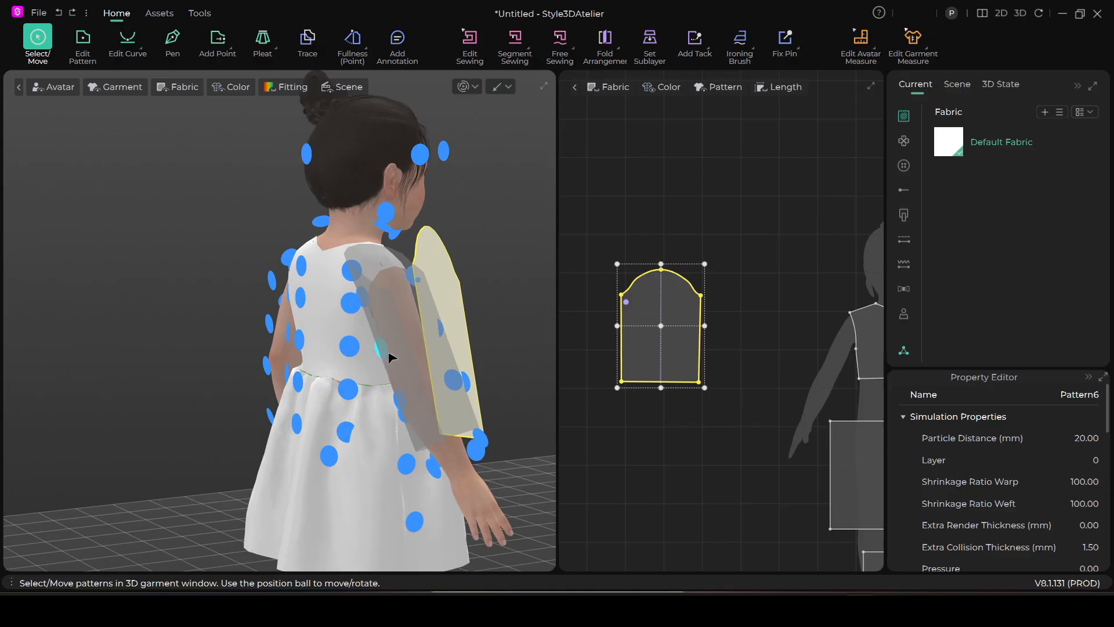
{"action": "scroll", "coordinate": [399, 362], "scroll_direction": "up", "scroll_amount": 1}
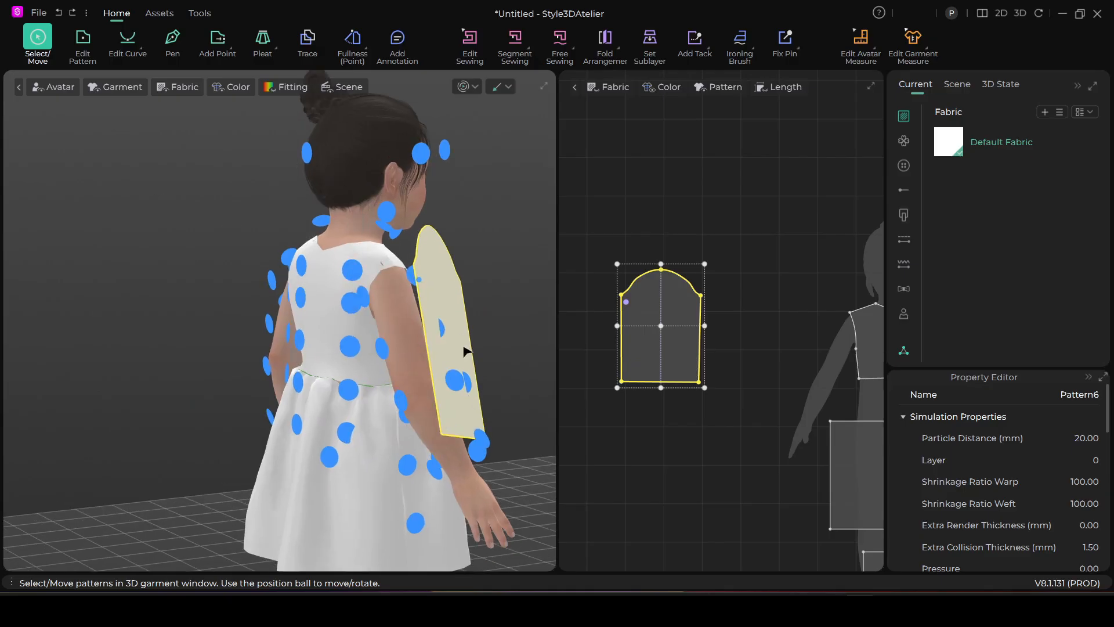
{"action": "right_click_drag", "start_coordinate": [464, 351], "coordinate": [444, 309]}
{"action": "left_click", "coordinate": [444, 302]}
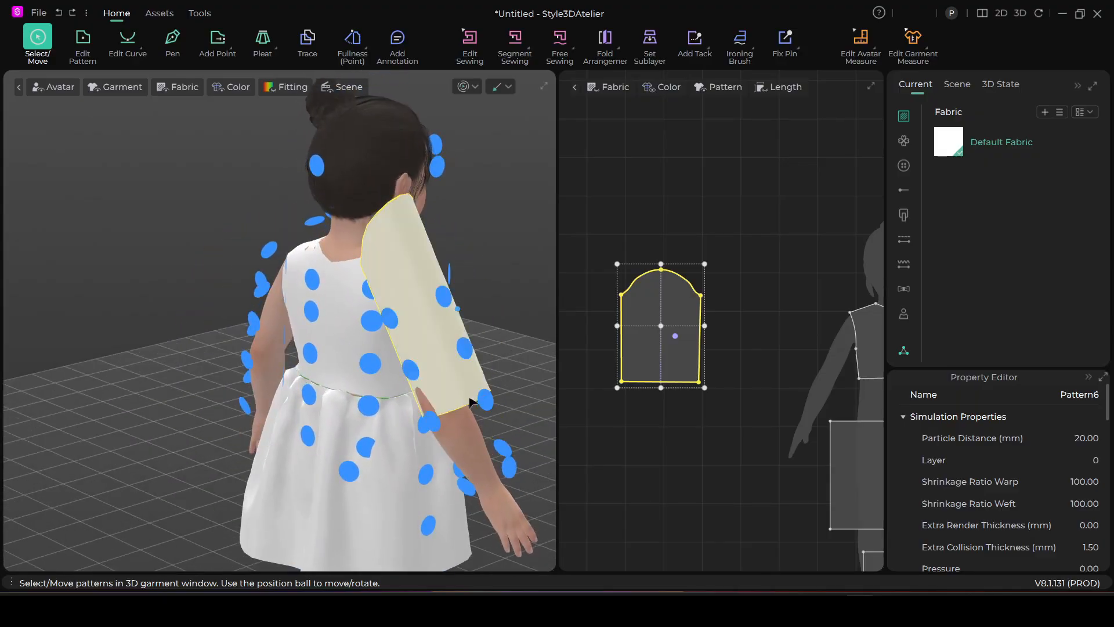
Slide the wrapped sleeve down along the right arm until its cap sits near the armhole, and hide the arrangement points
{"action": "left_click_drag", "start_coordinate": [423, 368], "coordinate": [455, 442]}
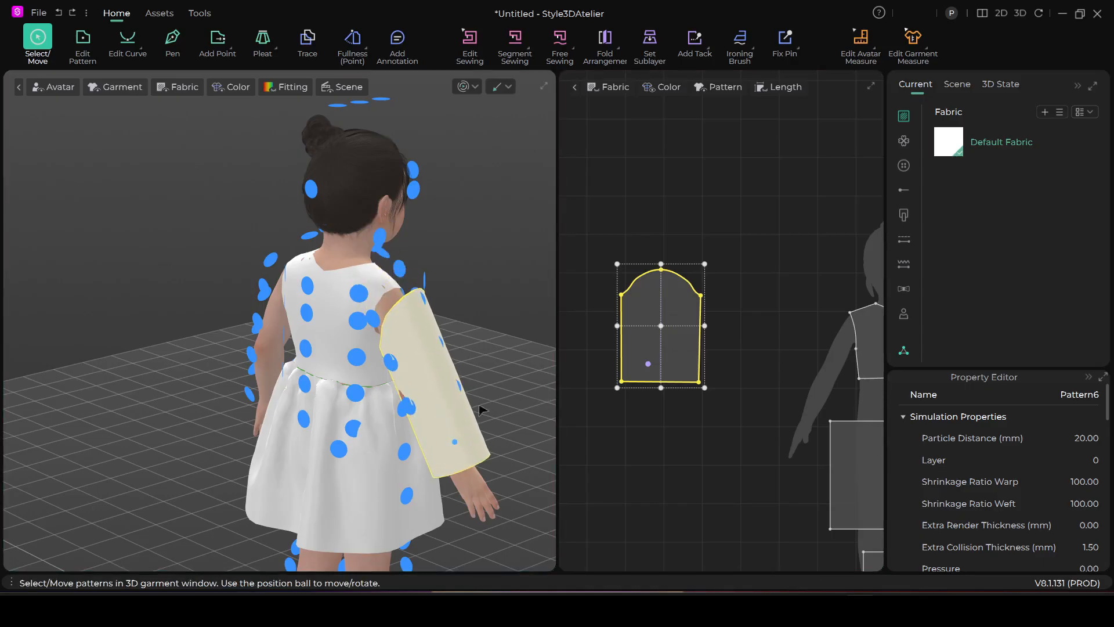
{"action": "scroll", "coordinate": [509, 363], "scroll_direction": "up", "scroll_amount": 2}
{"action": "middle_click_drag", "start_coordinate": [509, 363], "coordinate": [428, 372]}
{"action": "right_click_drag", "start_coordinate": [429, 376], "coordinate": [199, 193]}
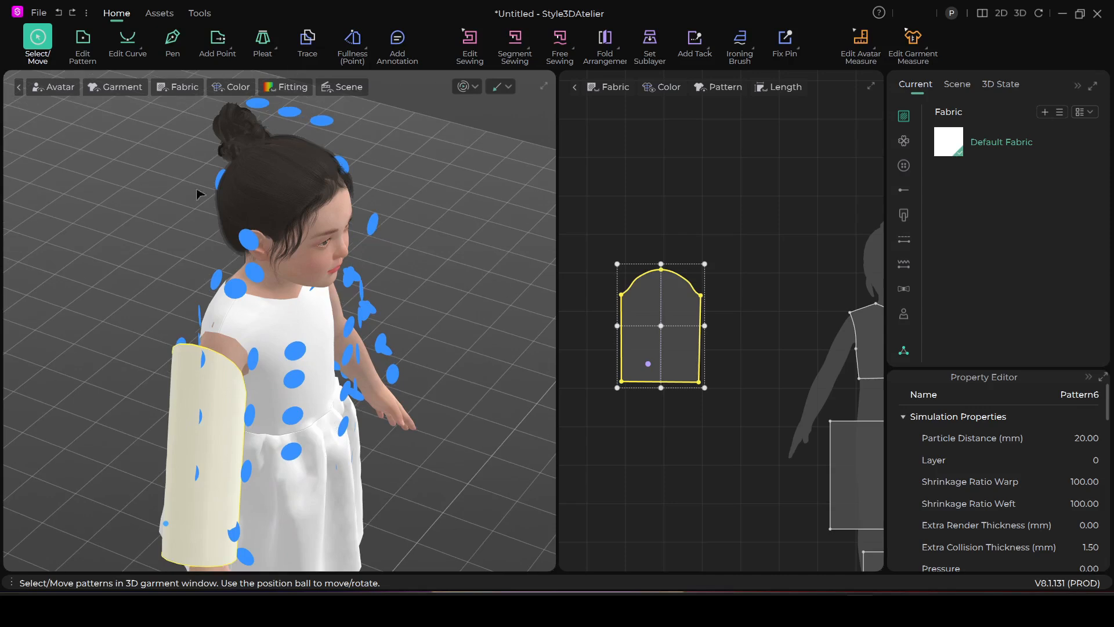
{"action": "left_click", "coordinate": [64, 88]}
{"action": "left_click", "coordinate": [98, 147]}
{"action": "scroll", "coordinate": [420, 285], "scroll_direction": "down", "scroll_amount": 2}
{"action": "mouse_move", "coordinate": [420, 285]}
{"action": "right_mouse_down"}
{"action": "mouse_move", "coordinate": [443, 249]}
{"action": "mouse_move", "coordinate": [422, 294]}
{"action": "right_mouse_up"}
Sew the two halves of the sleeve cap to the front and back armhole edges with Segment Sewing
{"action": "left_click", "coordinate": [511, 53]}
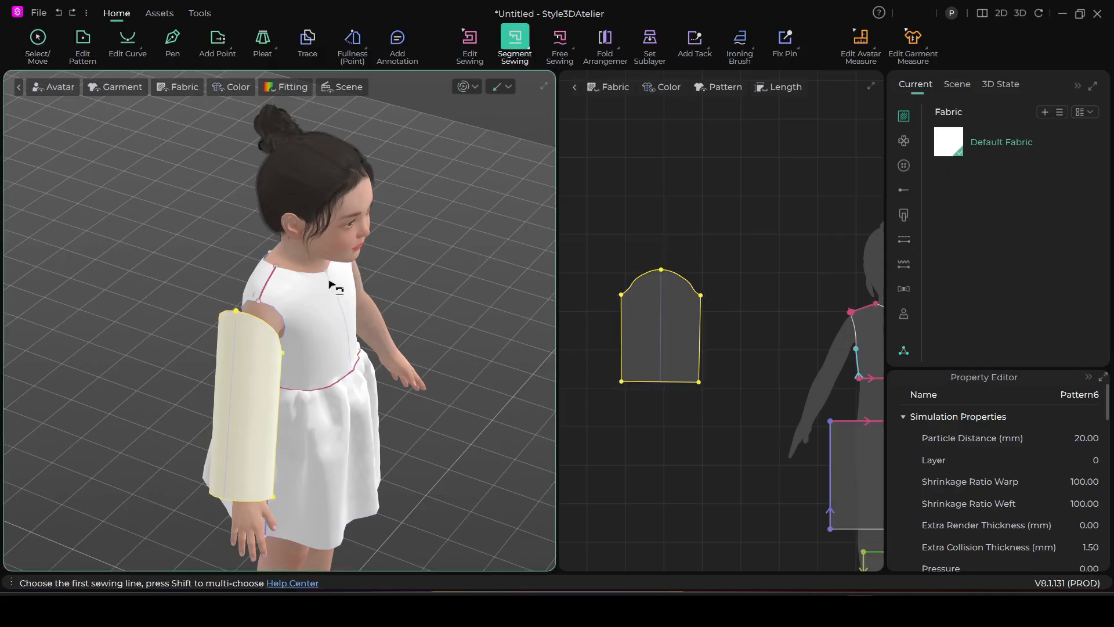
{"action": "left_click", "coordinate": [268, 313]}
{"action": "left_click", "coordinate": [263, 325]}
{"action": "right_click_drag", "start_coordinate": [262, 325], "coordinate": [364, 301]}
{"action": "left_click", "coordinate": [361, 293]}
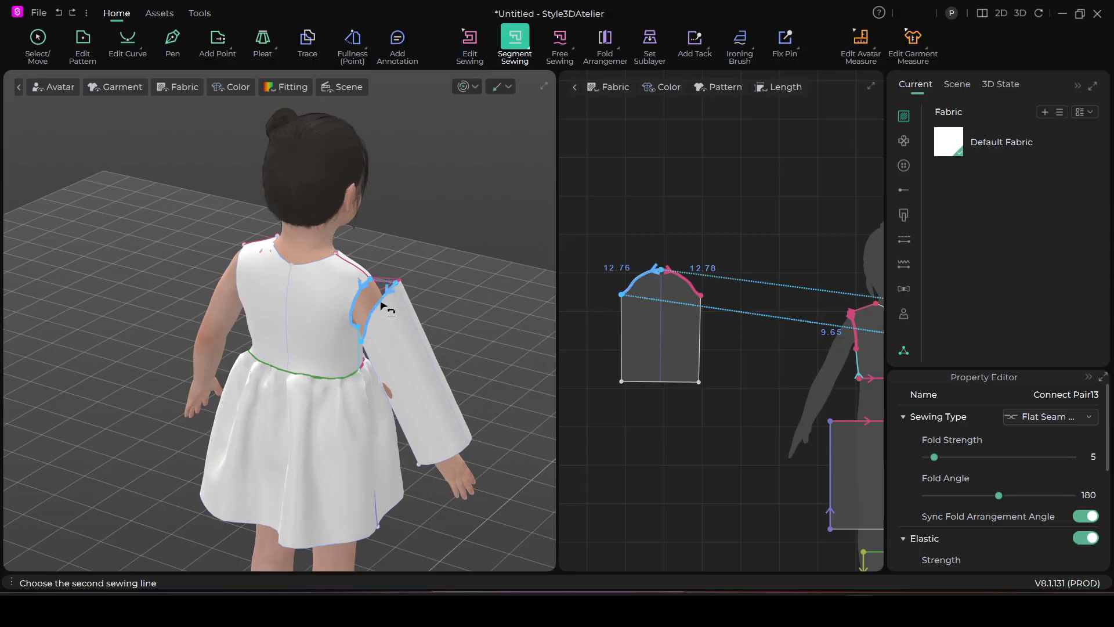
{"action": "left_click", "coordinate": [383, 306]}
Move the sleeve slightly closer to the bodice's armhole in the 3D view
{"action": "right_click_drag", "start_coordinate": [384, 307], "coordinate": [162, 308]}
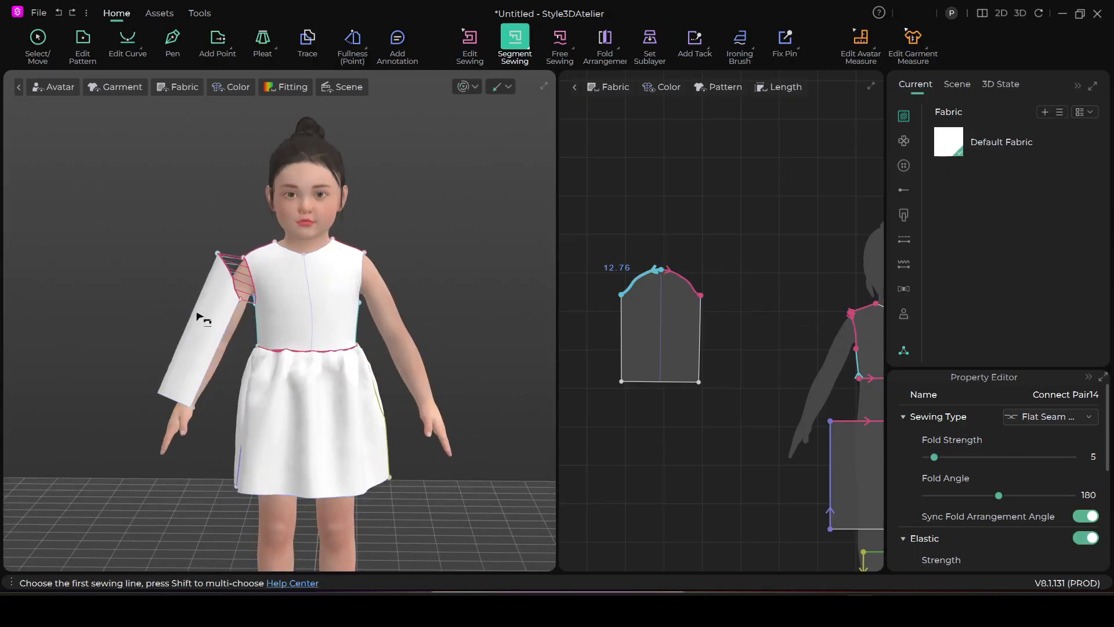
{"action": "scroll", "coordinate": [205, 319], "scroll_direction": "down", "scroll_amount": 1}
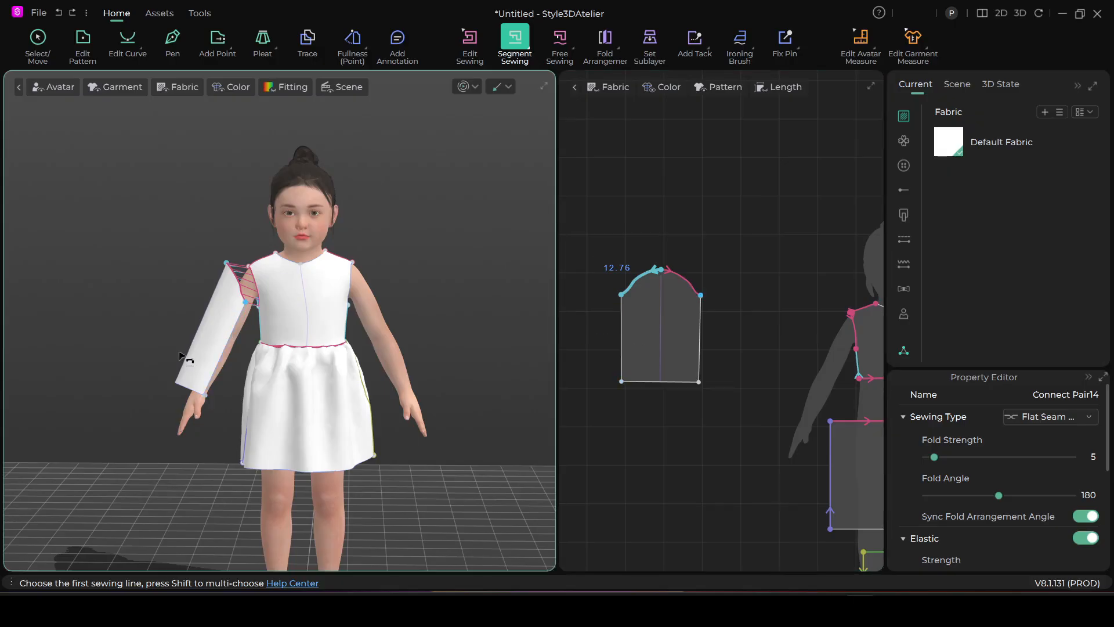
{"action": "left_click", "coordinate": [39, 48]}
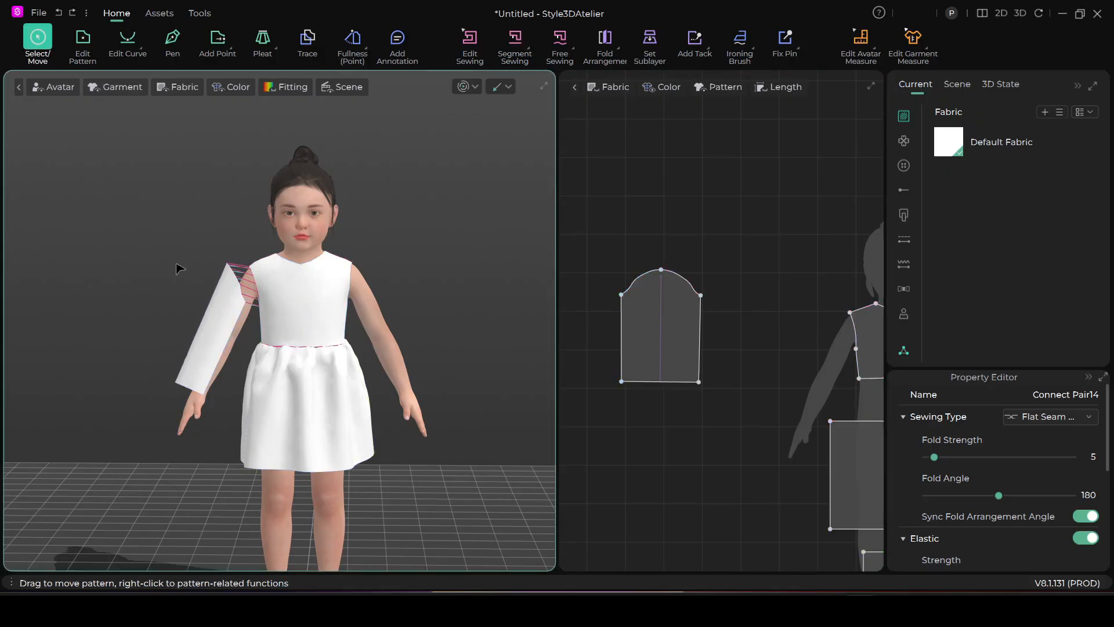
{"action": "left_click", "coordinate": [235, 308]}
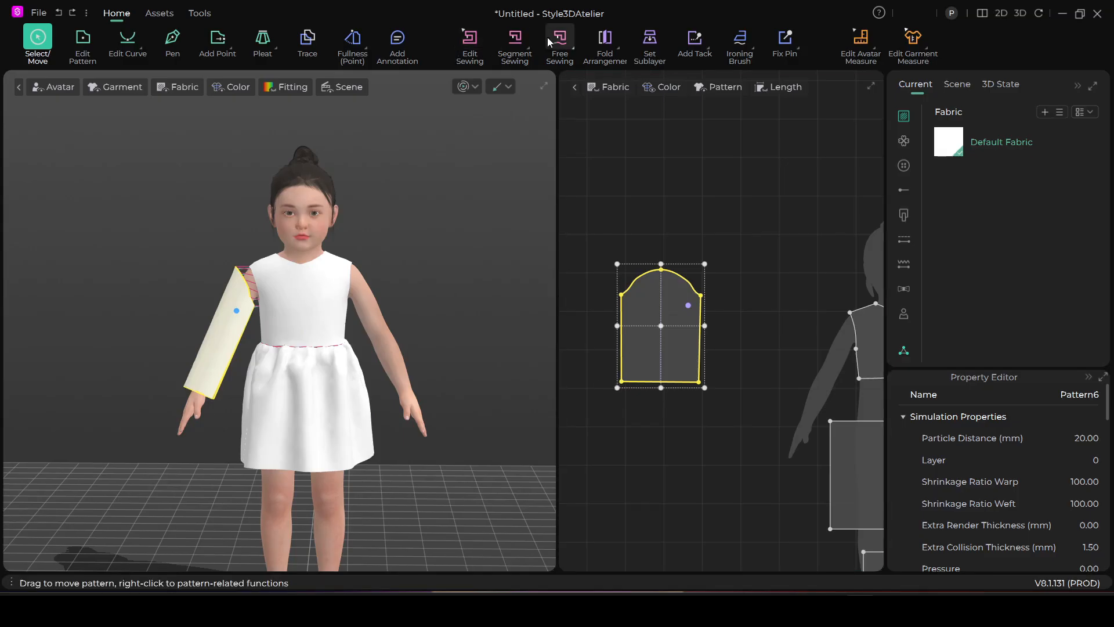
Sew the sleeve's two side edges together with Segment Sewing and simulate the garment to attach the sleeve
{"action": "left_click", "coordinate": [522, 42]}
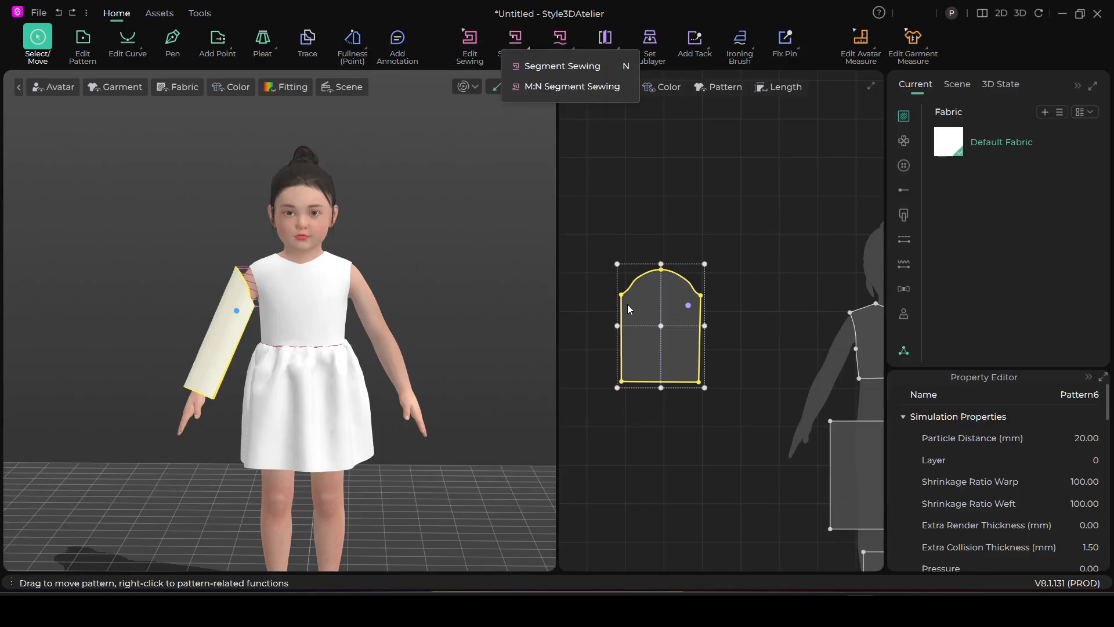
{"action": "left_click", "coordinate": [545, 67]}
{"action": "left_click", "coordinate": [622, 339]}
{"action": "left_click", "coordinate": [701, 320]}
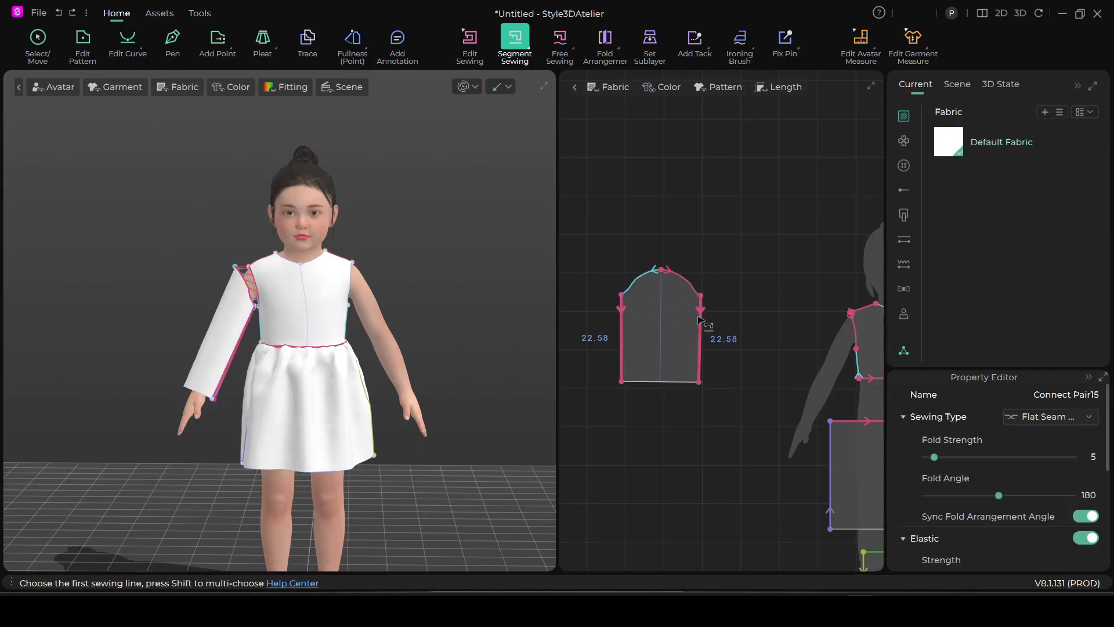
{"action": "left_click", "coordinate": [463, 87]}
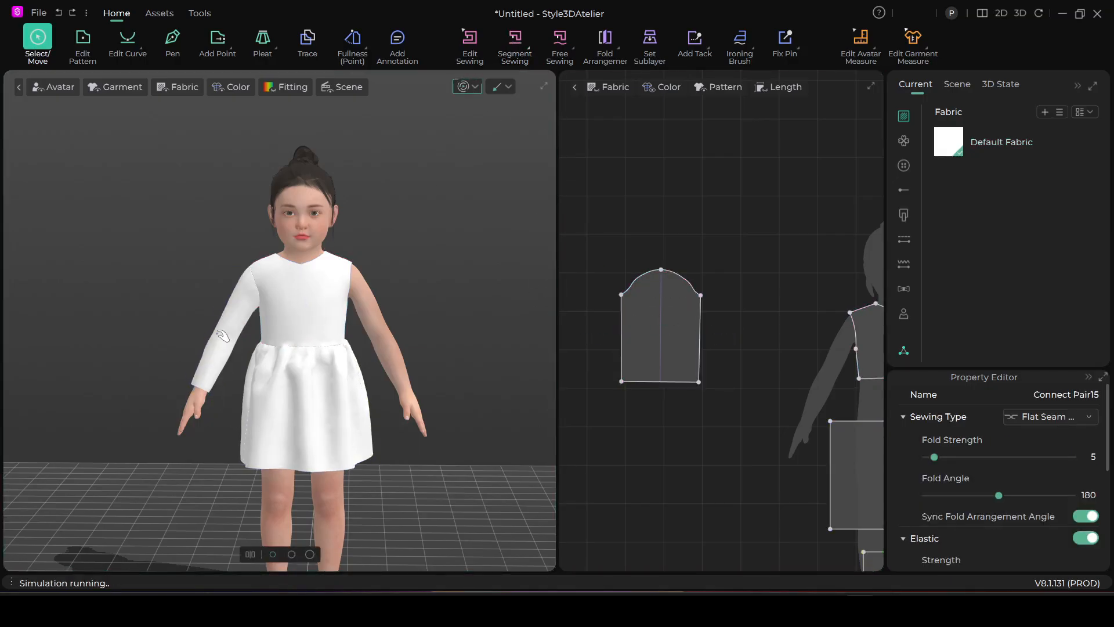
{"action": "left_click", "coordinate": [464, 87]}
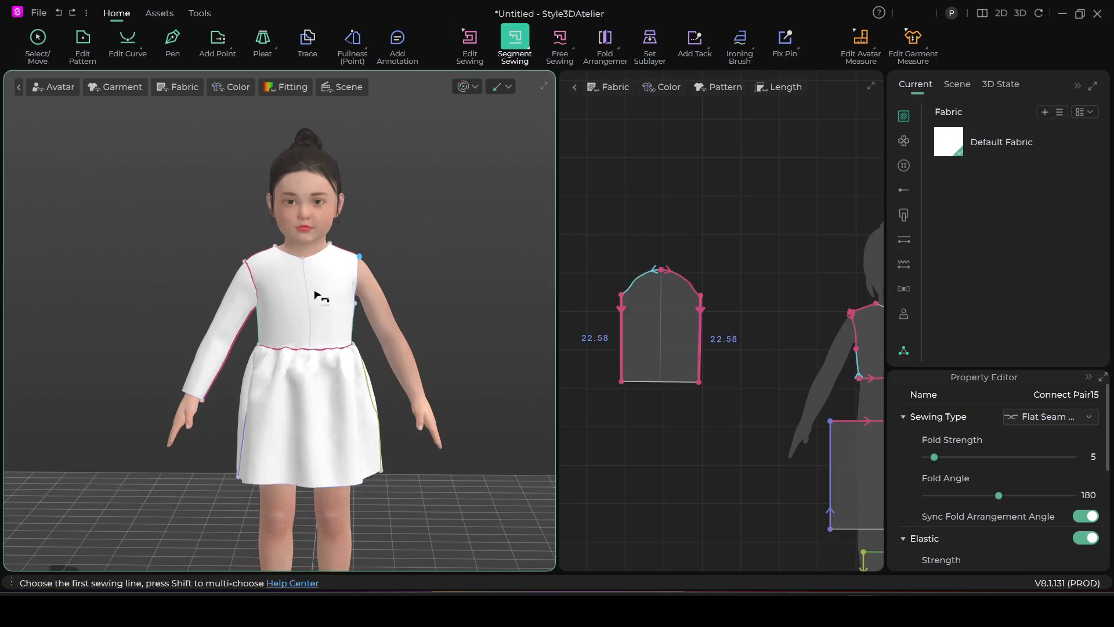
Widen the sleeve pattern evenly on both sides of its centre line, keeping its height unchanged
{"action": "scroll", "coordinate": [316, 295], "scroll_direction": "down", "scroll_amount": 1}
{"action": "scroll", "coordinate": [662, 347], "scroll_direction": "down", "scroll_amount": 2}
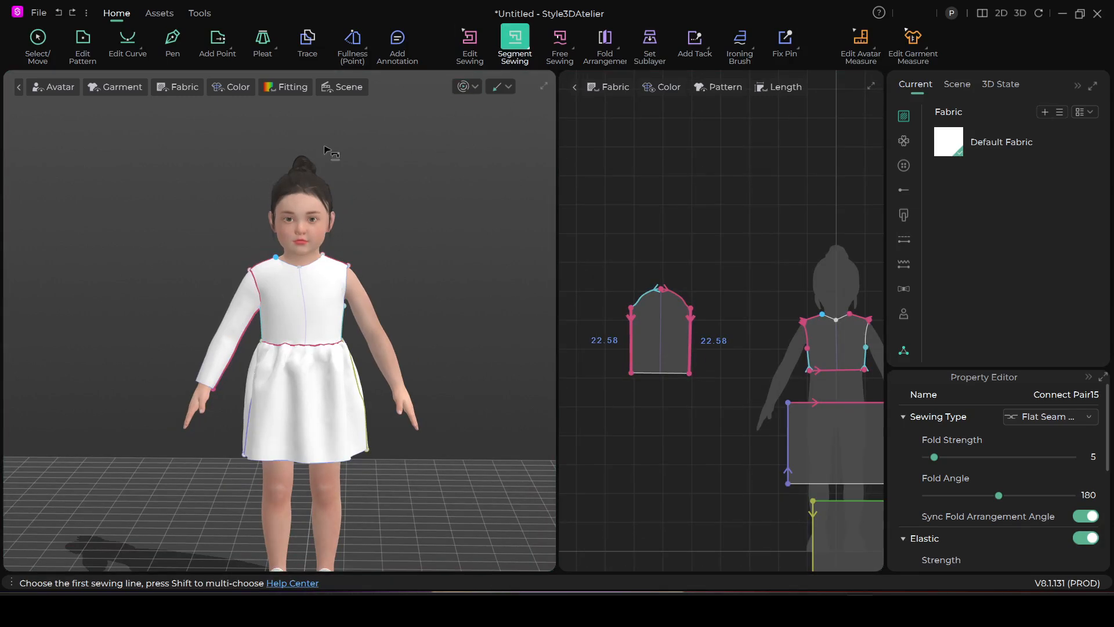
{"action": "left_click", "coordinate": [36, 39]}
{"action": "scroll", "coordinate": [630, 326], "scroll_direction": "up", "scroll_amount": 2}
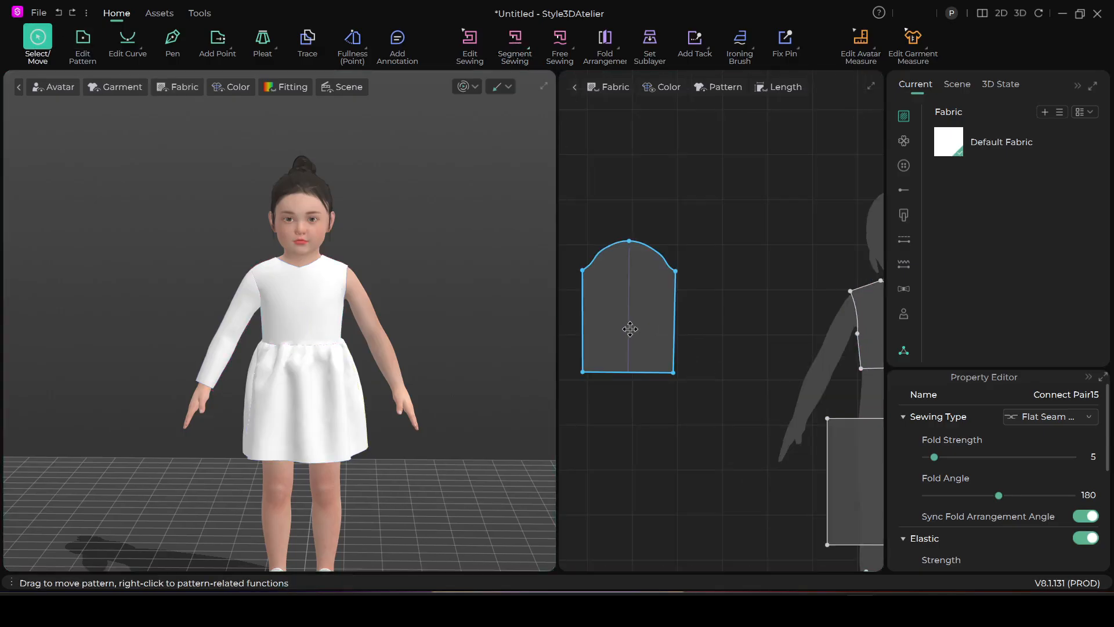
{"action": "left_click", "coordinate": [650, 319]}
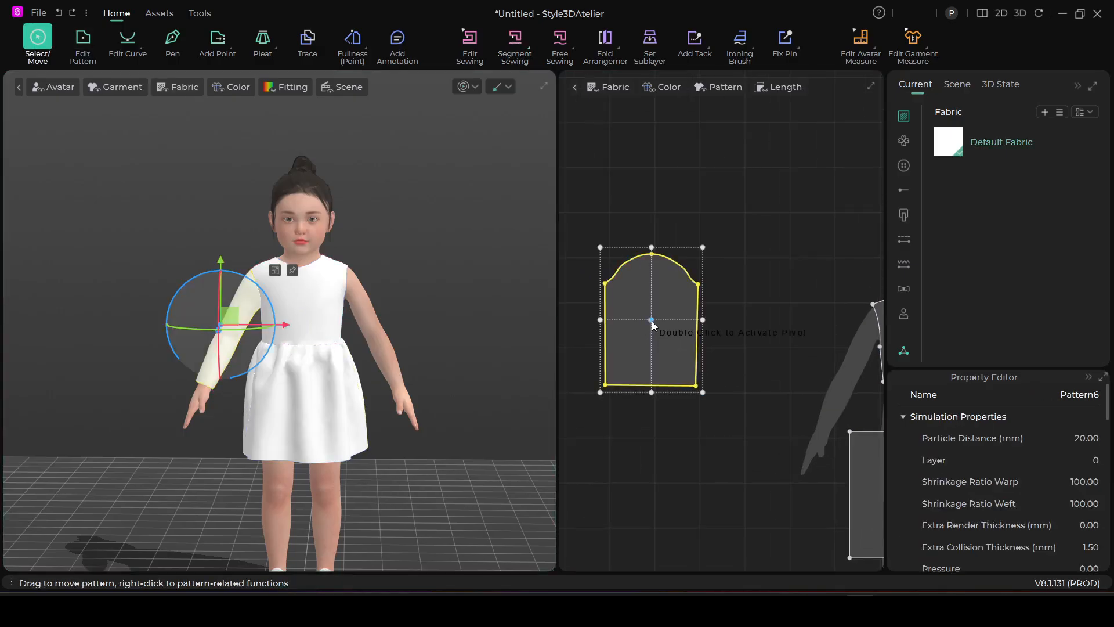
{"action": "key", "text": "ctrl+c"}
{"action": "left_click_drag", "start_coordinate": [702, 320], "coordinate": [739, 324]}
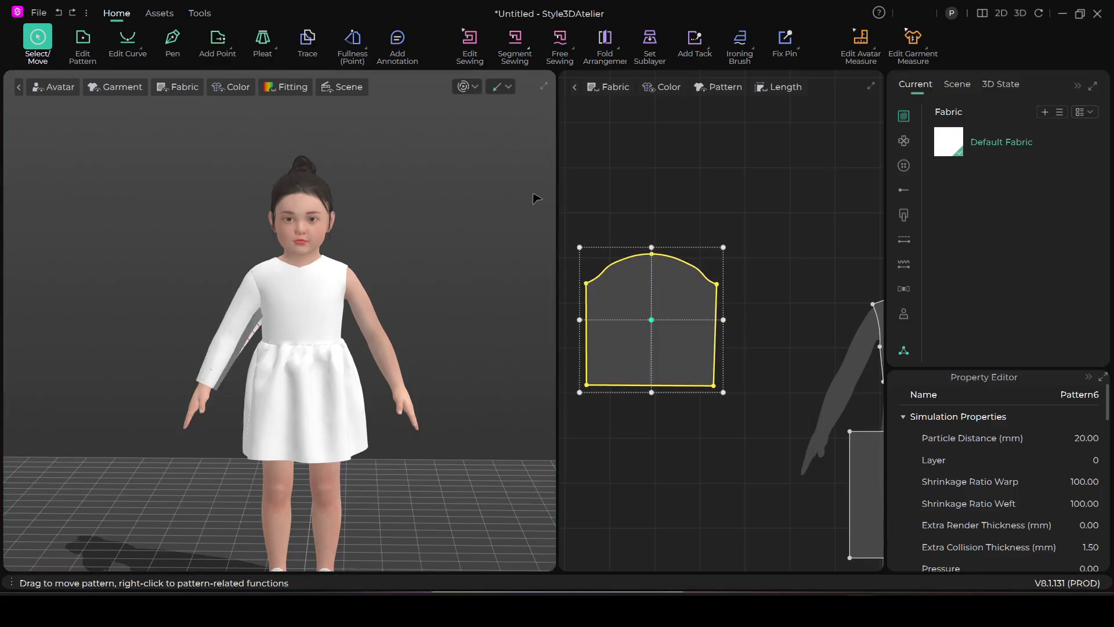
Simulate the garment with the widened sleeve, adjust the sleeve's drape by pulling on it, and stop the simulation
{"action": "key", "text": "space"}
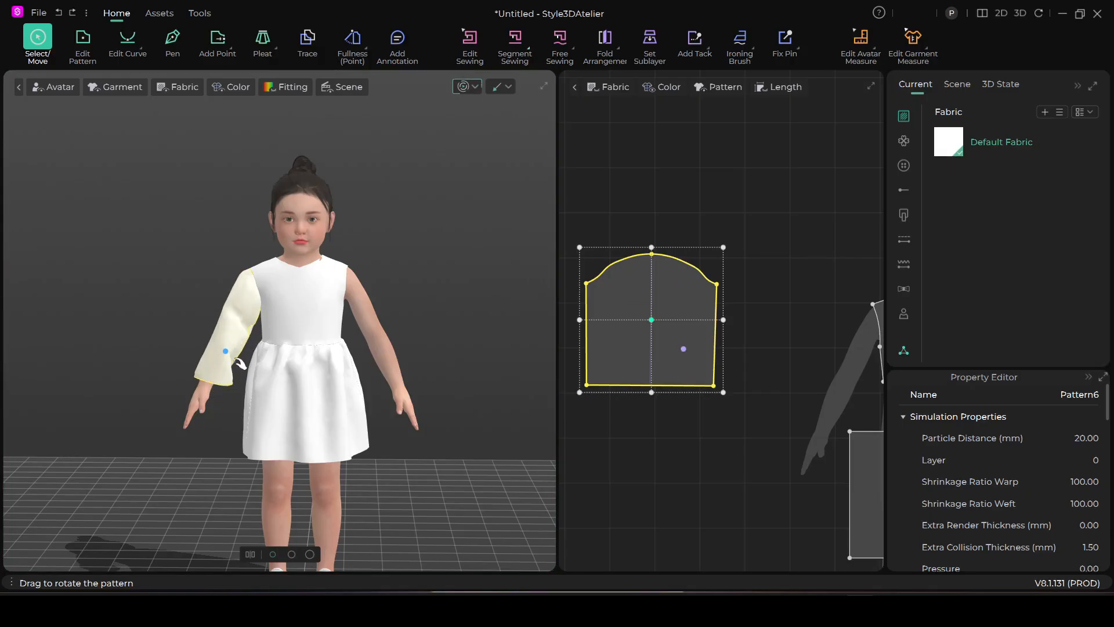
{"action": "right_click_drag", "start_coordinate": [240, 363], "coordinate": [269, 321]}
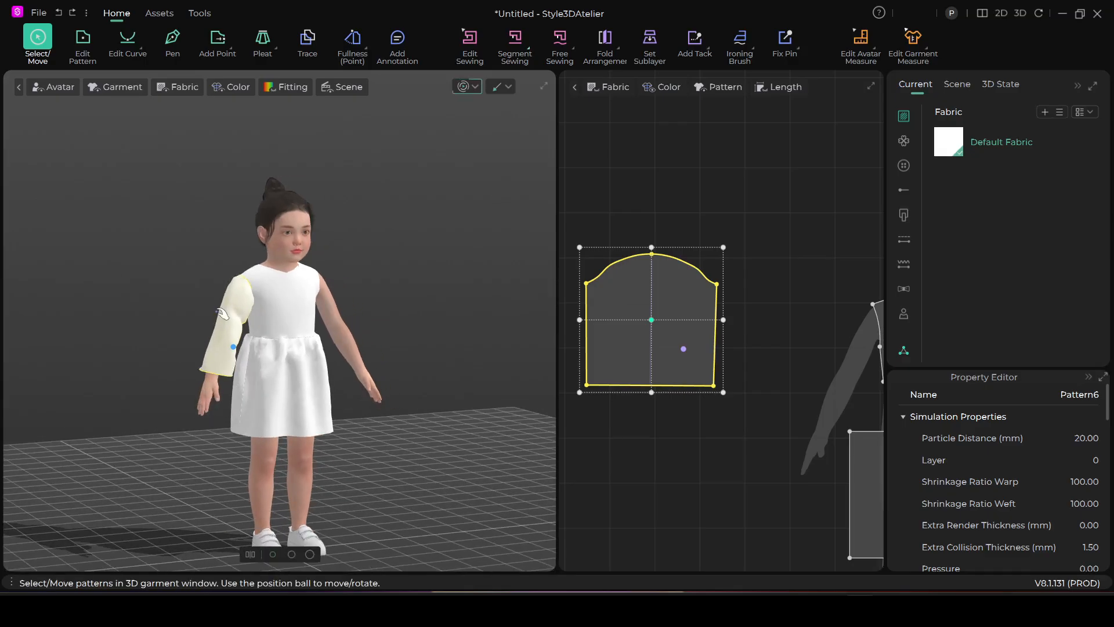
{"action": "left_click_drag", "start_coordinate": [221, 312], "coordinate": [230, 294]}
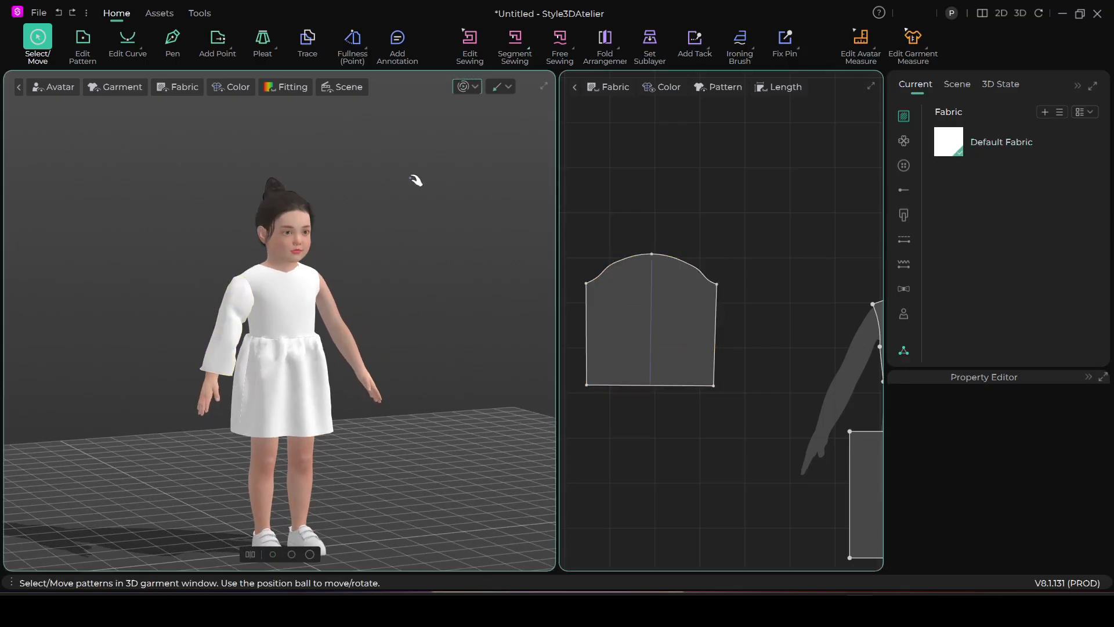
{"action": "left_click", "coordinate": [469, 92]}
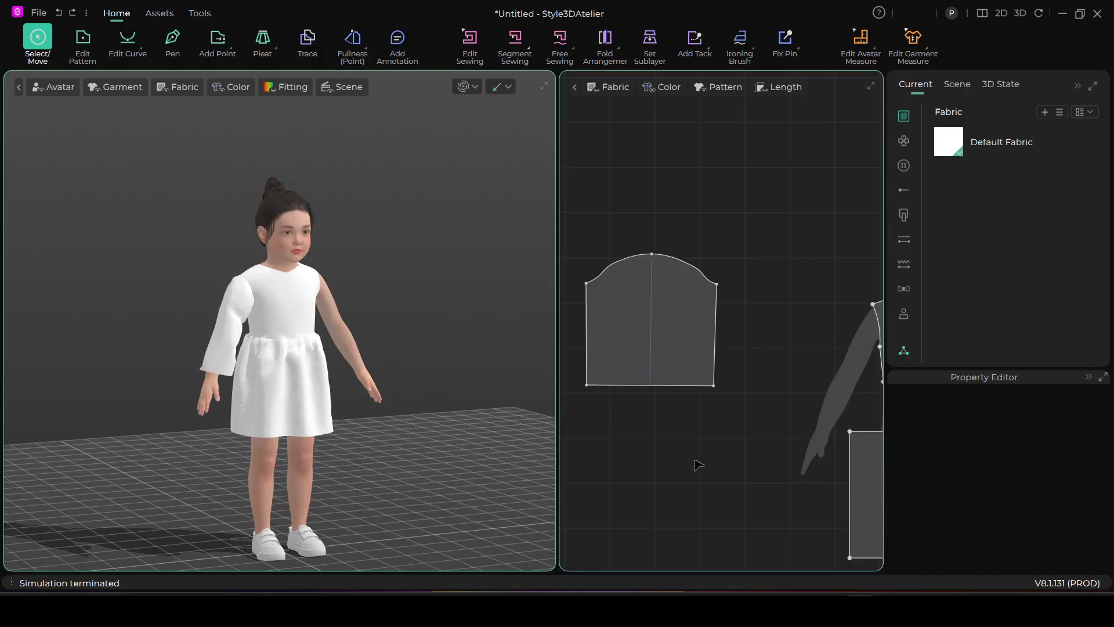
Shorten the sleeve to about elbow length by moving its hem edge upward with Edit Pattern
{"action": "left_click", "coordinate": [83, 41]}
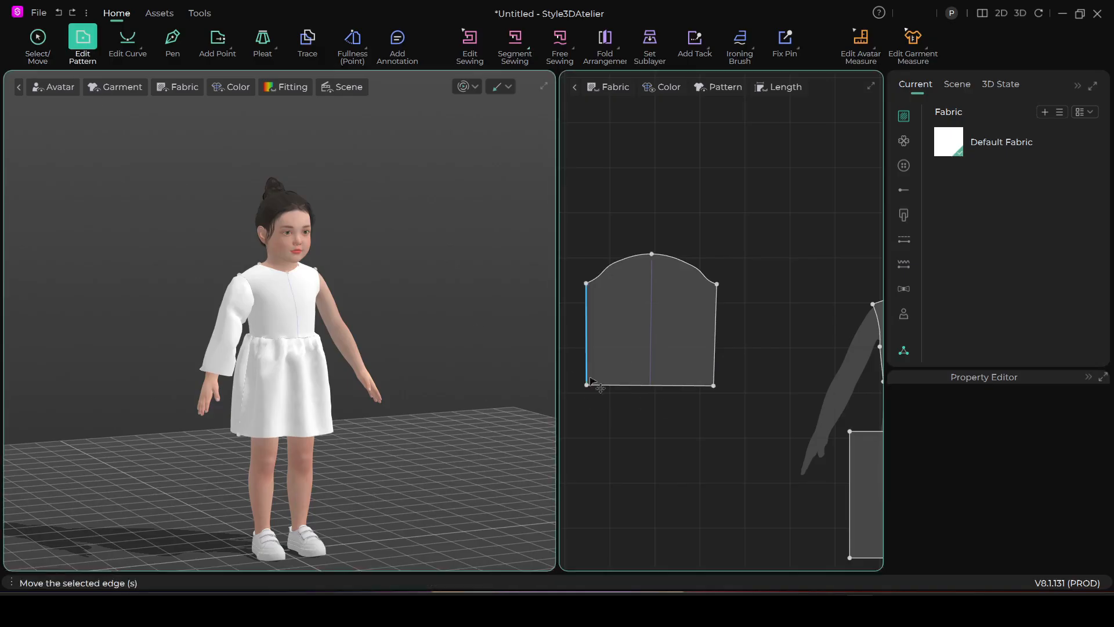
{"action": "left_click_drag", "start_coordinate": [649, 389], "coordinate": [644, 343]}
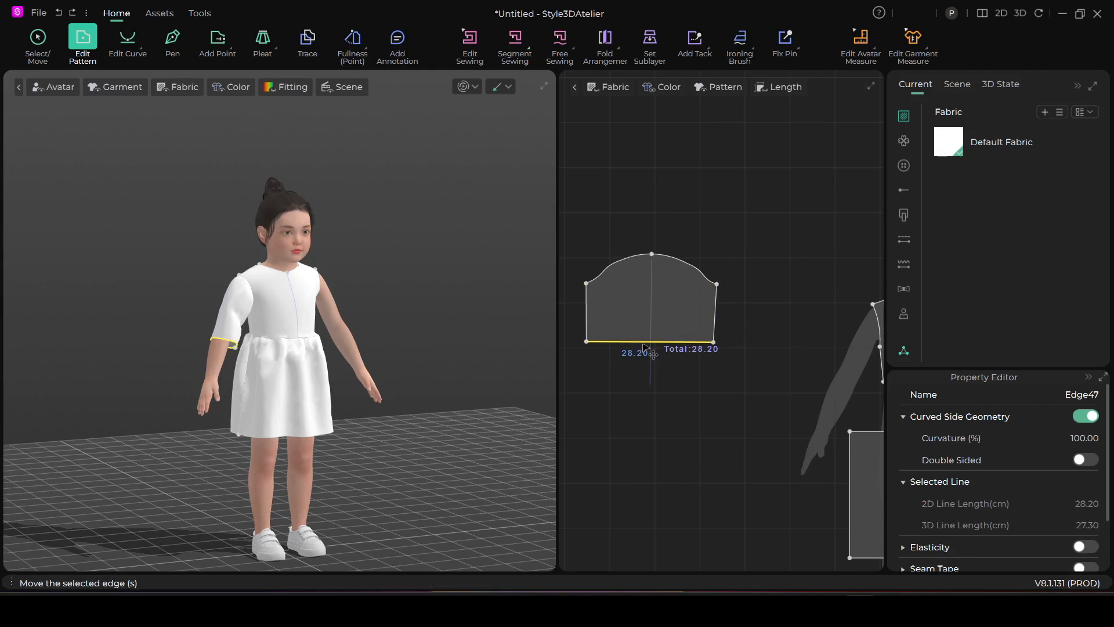
Simulate the garment to drape the shortened sleeve on the arm, and stop the simulation
{"action": "scroll", "coordinate": [239, 380], "scroll_direction": "up", "scroll_amount": 2}
{"action": "left_click", "coordinate": [464, 86]}
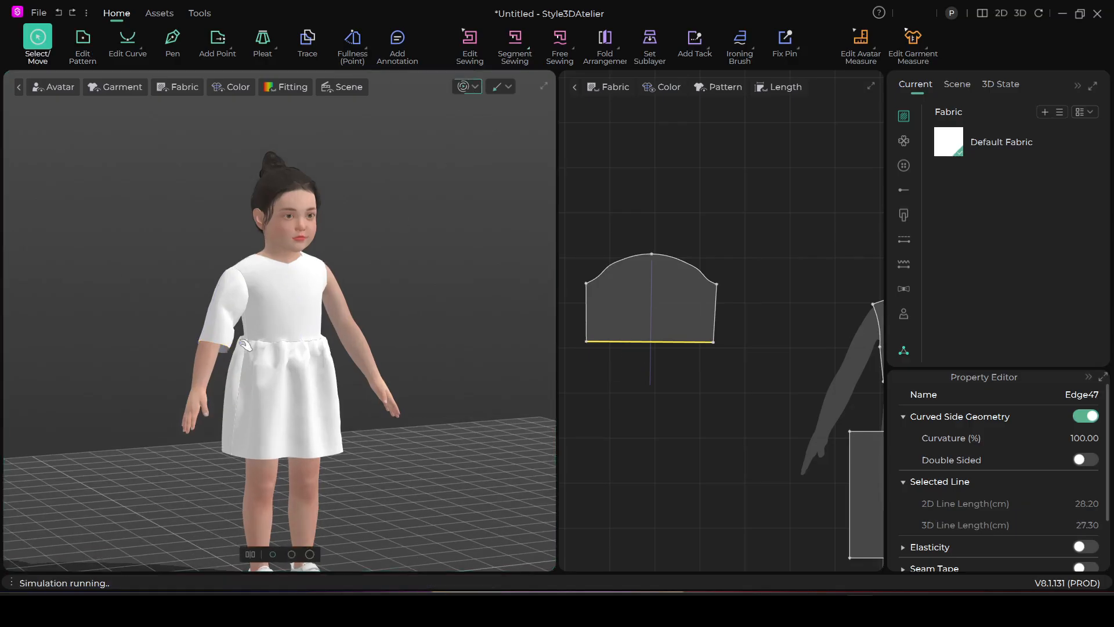
{"action": "left_click", "coordinate": [232, 287]}
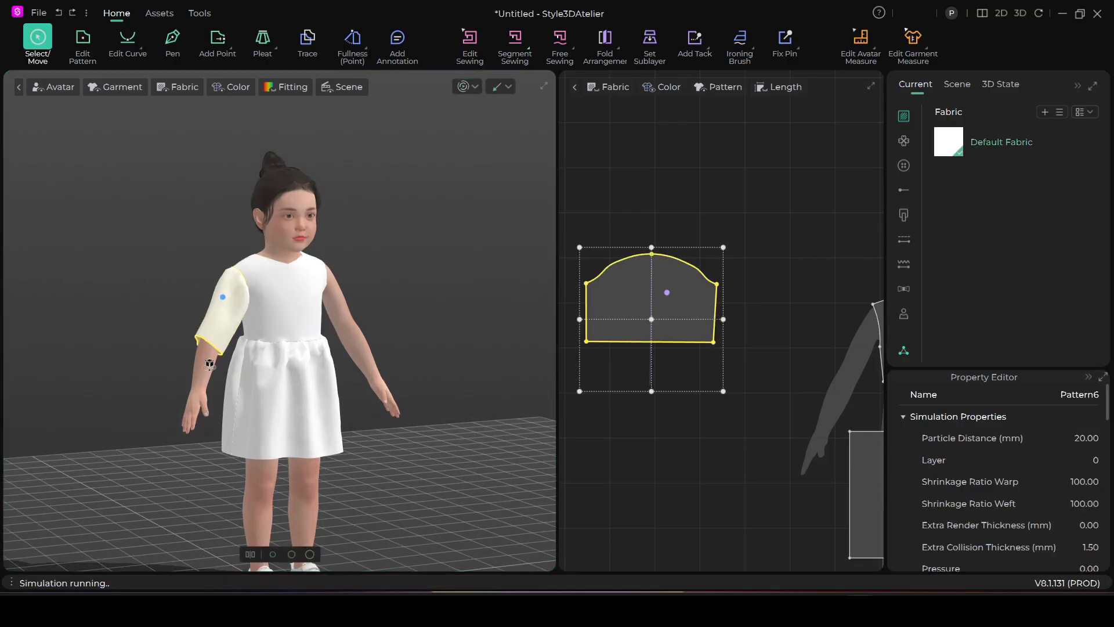
{"action": "key", "text": "2"}
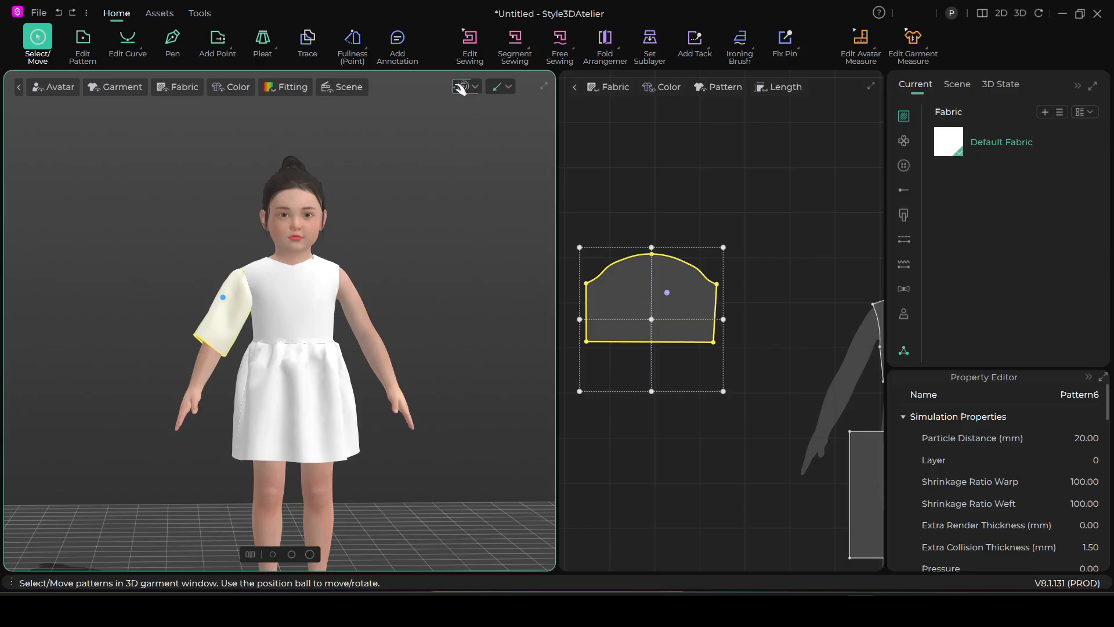
{"action": "left_click", "coordinate": [461, 88]}
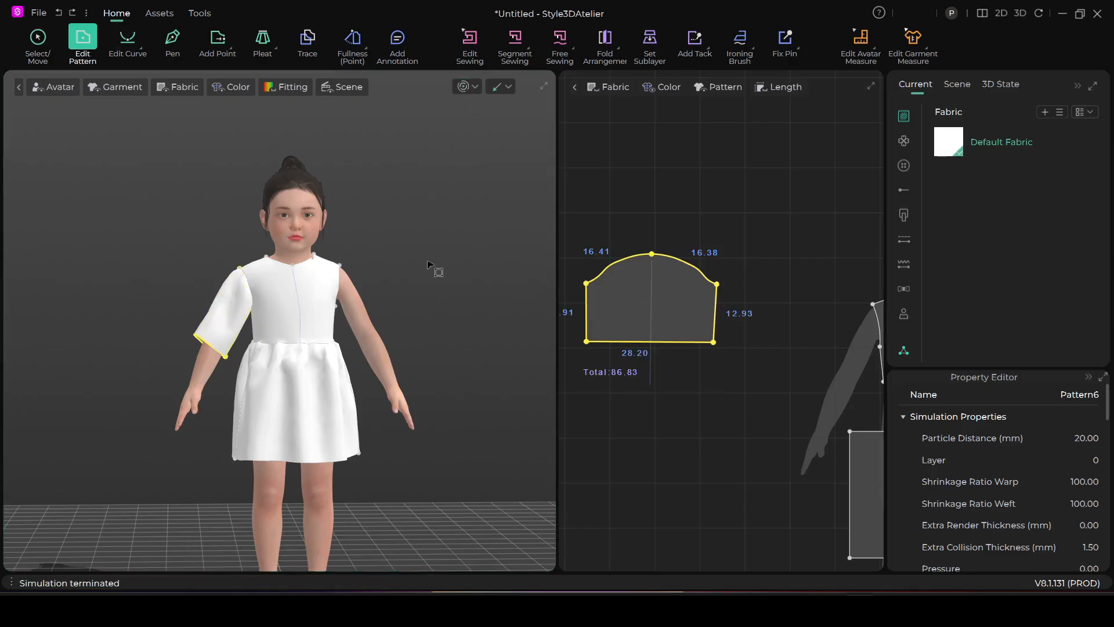
Add one internal isoline to the sleeve pattern, spaced 3 cm from its hem edge and extended to the outline
{"action": "left_click", "coordinate": [709, 193]}
{"action": "right_click", "coordinate": [648, 341]}
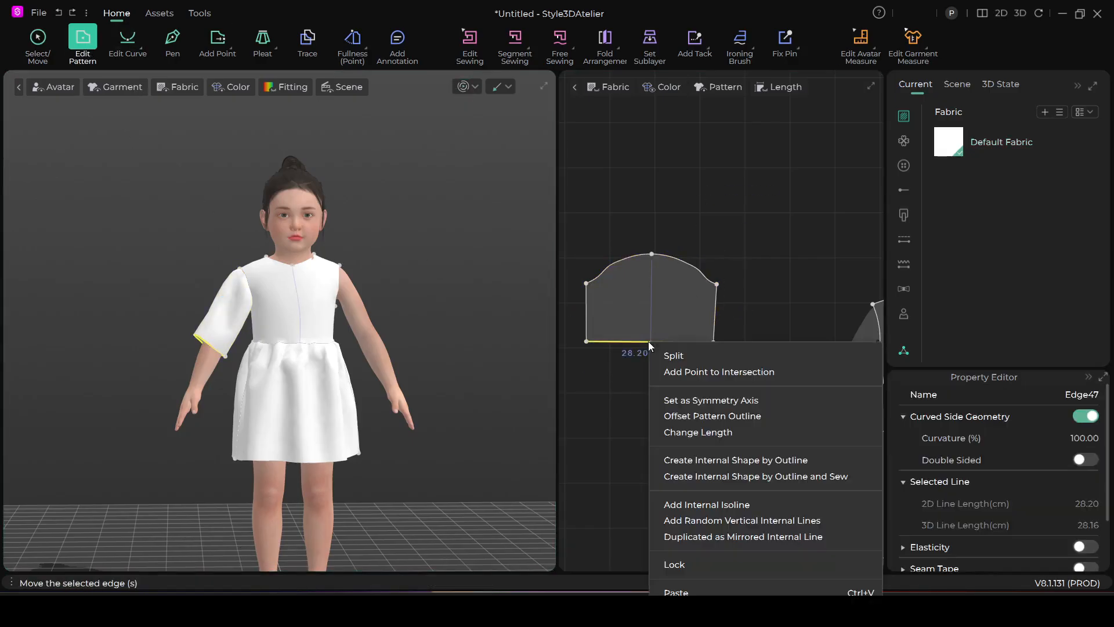
{"action": "left_click", "coordinate": [701, 504]}
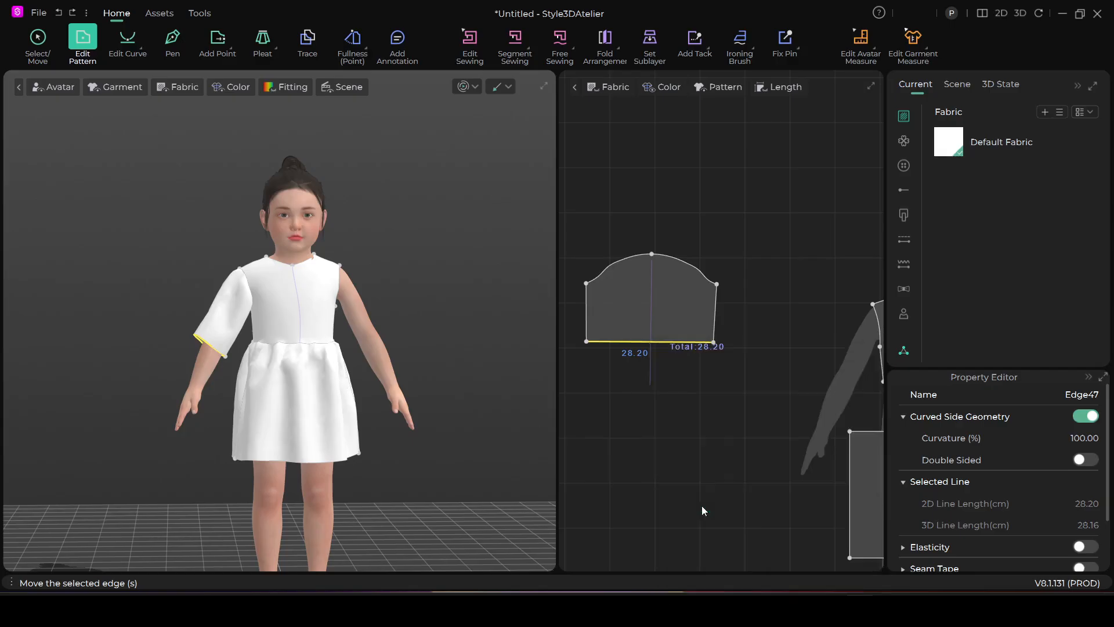
{"action": "left_click_drag", "start_coordinate": [562, 149], "coordinate": [461, 151]}
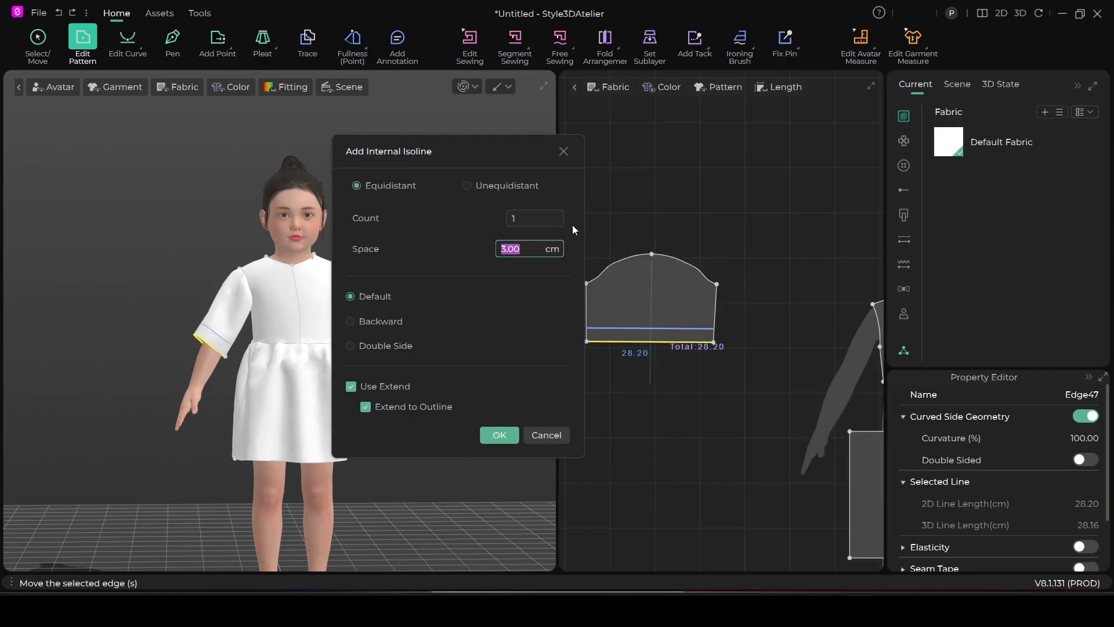
{"action": "left_click", "coordinate": [485, 436]}
Cut and sew the sleeve pattern along the new internal line to form a separate cuff strip
{"action": "left_click", "coordinate": [649, 328]}
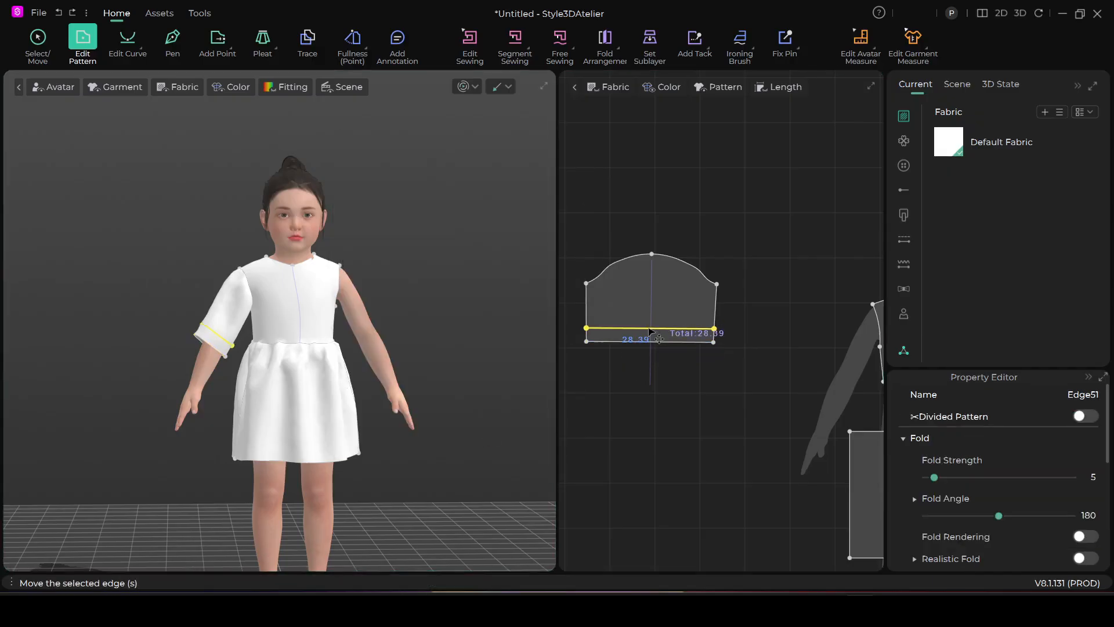
{"action": "right_click", "coordinate": [649, 328]}
{"action": "left_click", "coordinate": [733, 31]}
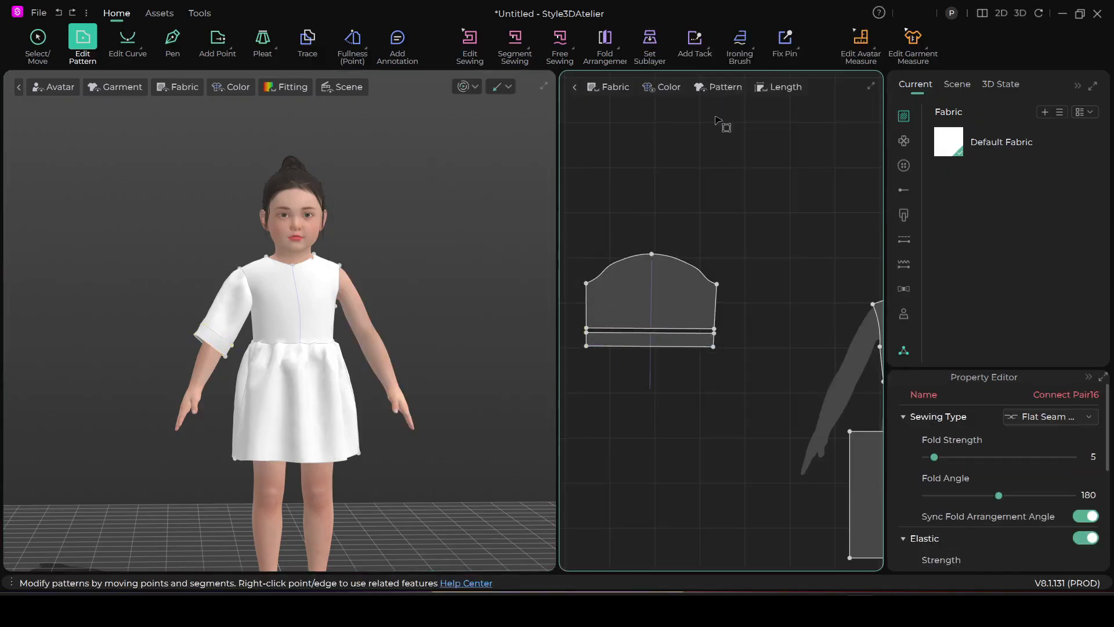
Narrow the cuff pattern evenly on both sides of its centre line, keeping its height unchanged
{"action": "left_click", "coordinate": [37, 38]}
{"action": "left_click", "coordinate": [665, 306]}
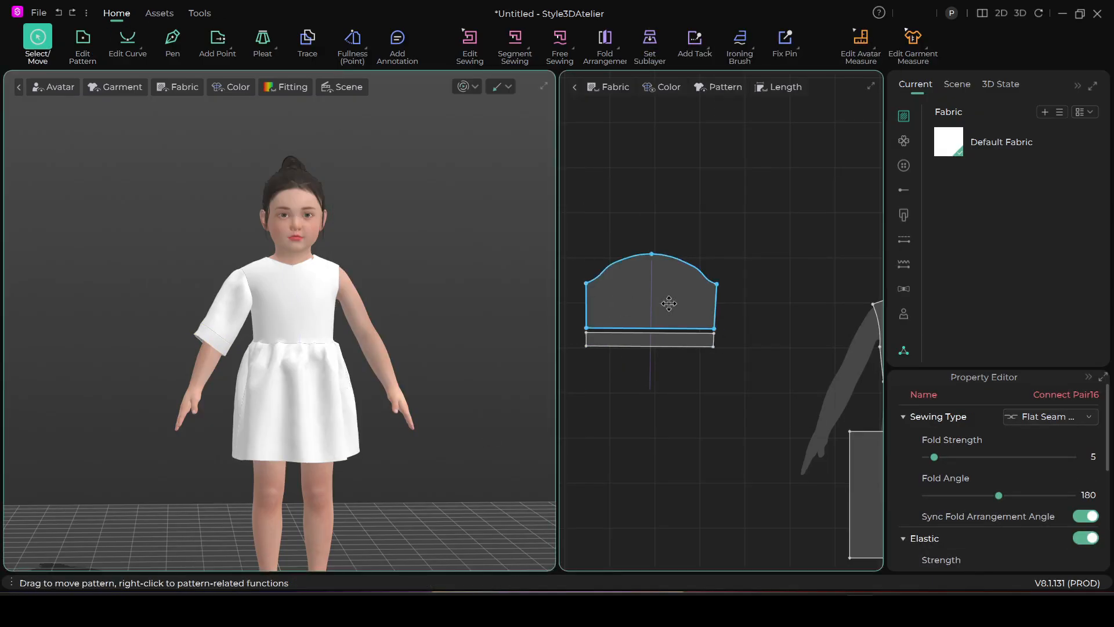
{"action": "left_click", "coordinate": [664, 336]}
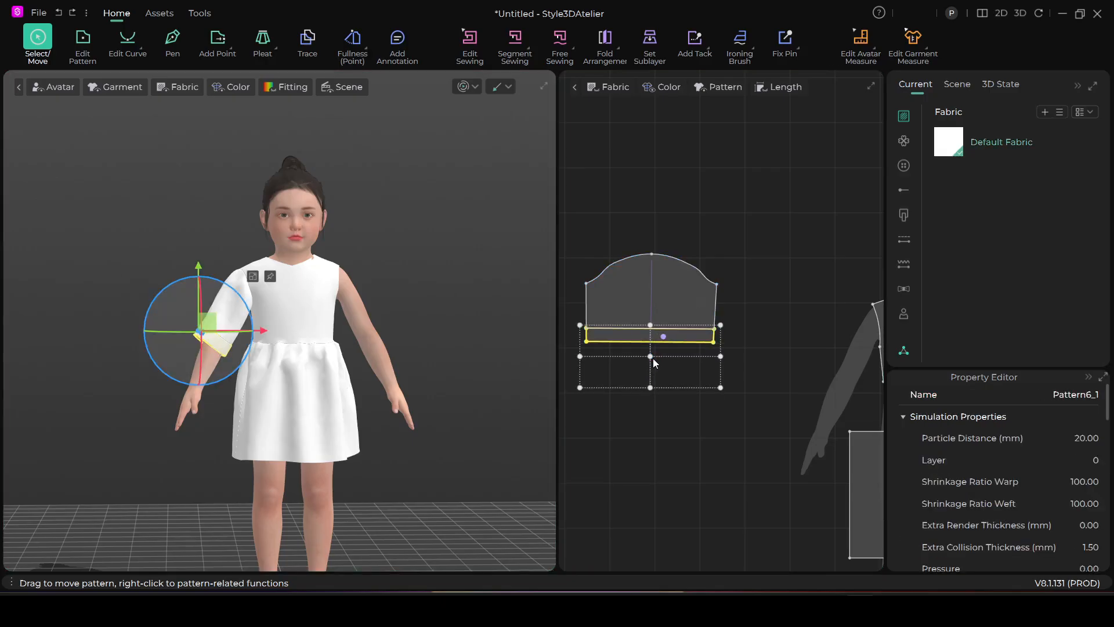
{"action": "left_click", "coordinate": [650, 358]}
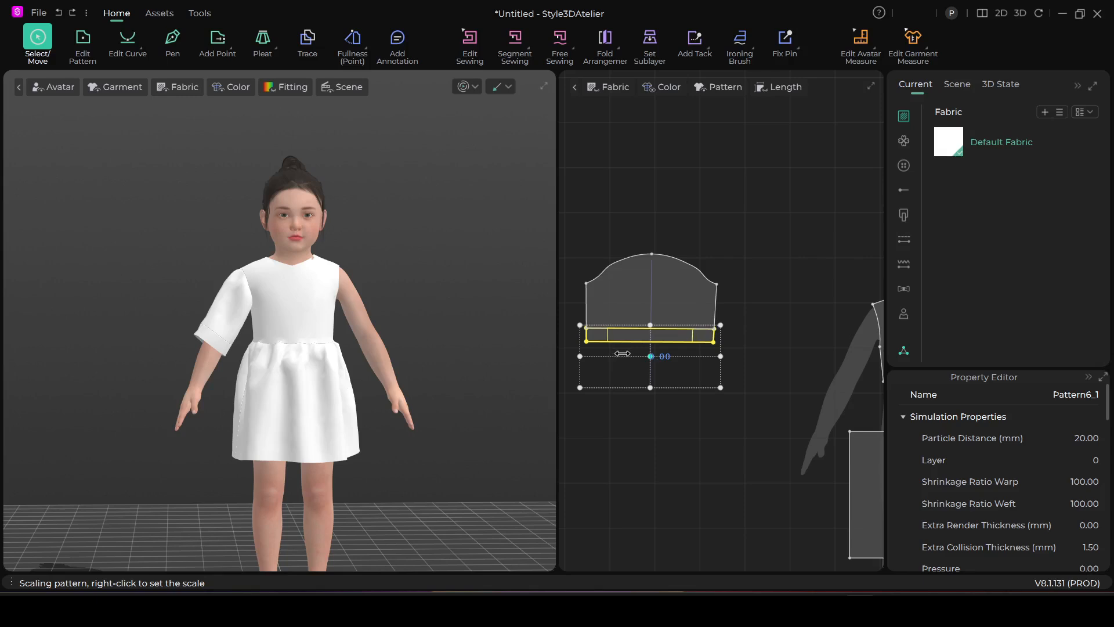
{"action": "left_click_drag", "start_coordinate": [632, 354], "coordinate": [631, 353]}
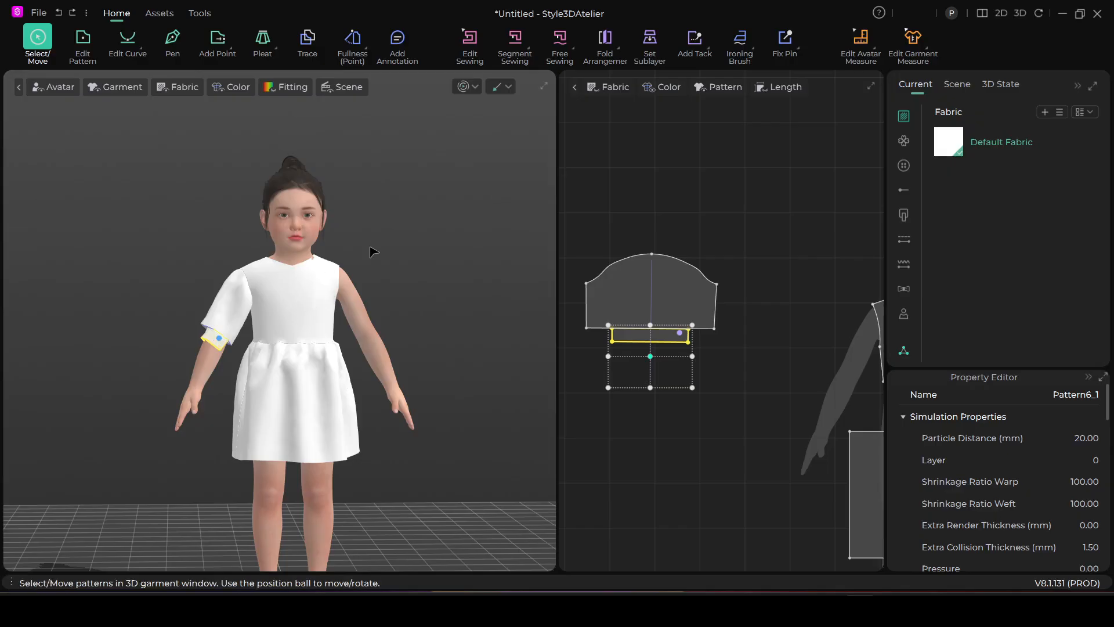
Simulate the garment with the narrowed cuff, pull the sleeve and cuff into a puffed shape, and stop the simulation
{"action": "key", "text": "space"}
{"action": "left_click", "coordinate": [224, 318]}
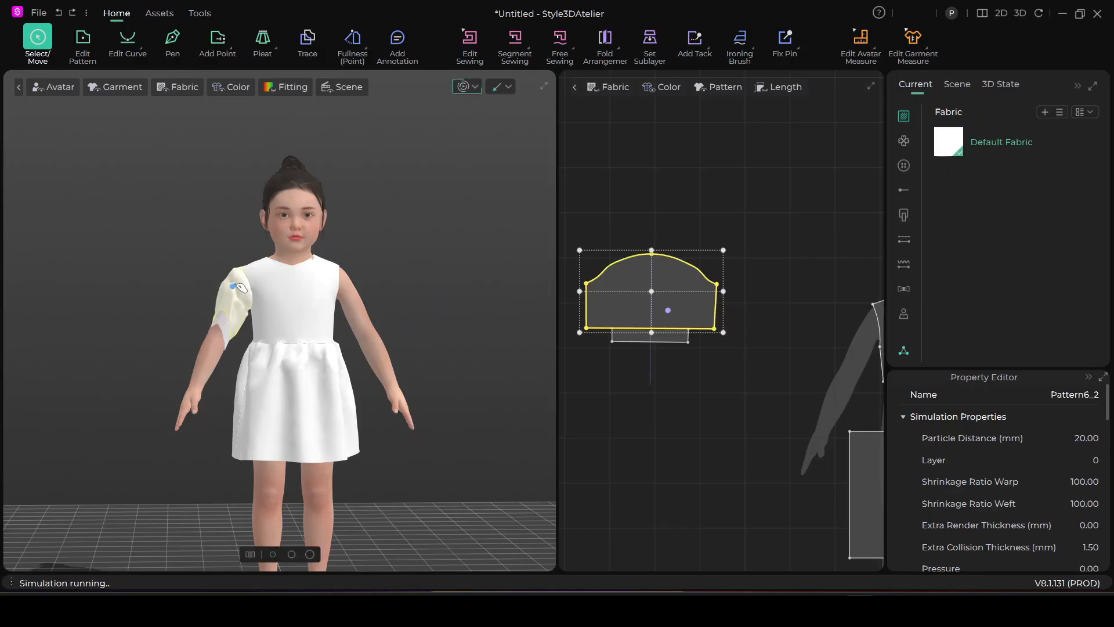
{"action": "scroll", "coordinate": [283, 347], "scroll_direction": "up", "scroll_amount": 3}
{"action": "right_click_drag", "start_coordinate": [282, 346], "coordinate": [348, 349]}
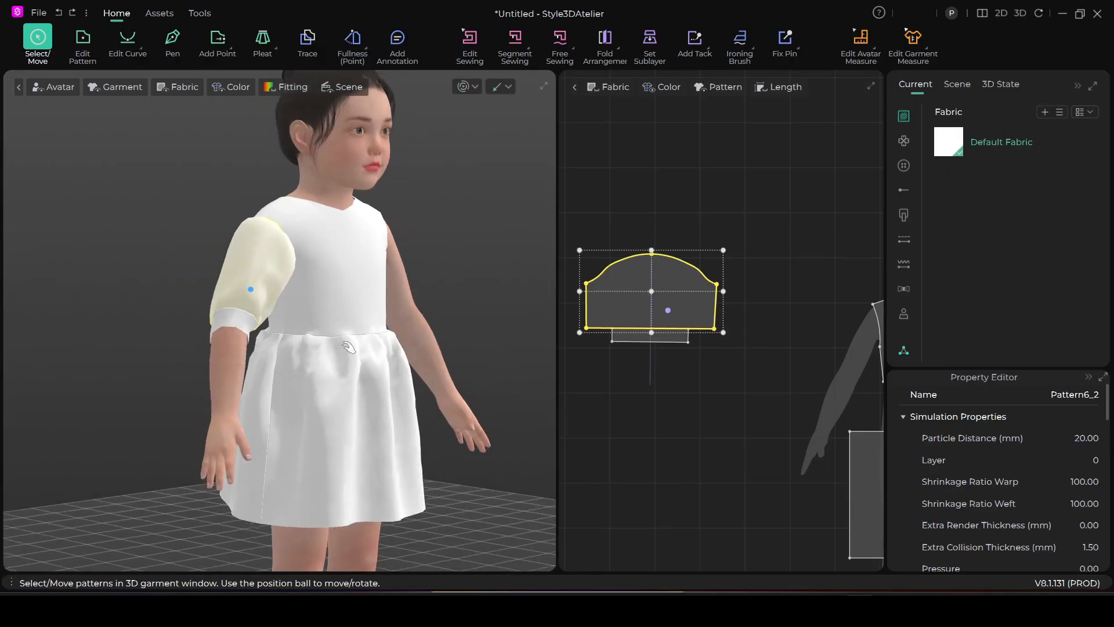
{"action": "left_click", "coordinate": [256, 322]}
{"action": "right_click_drag", "start_coordinate": [242, 338], "coordinate": [359, 350]}
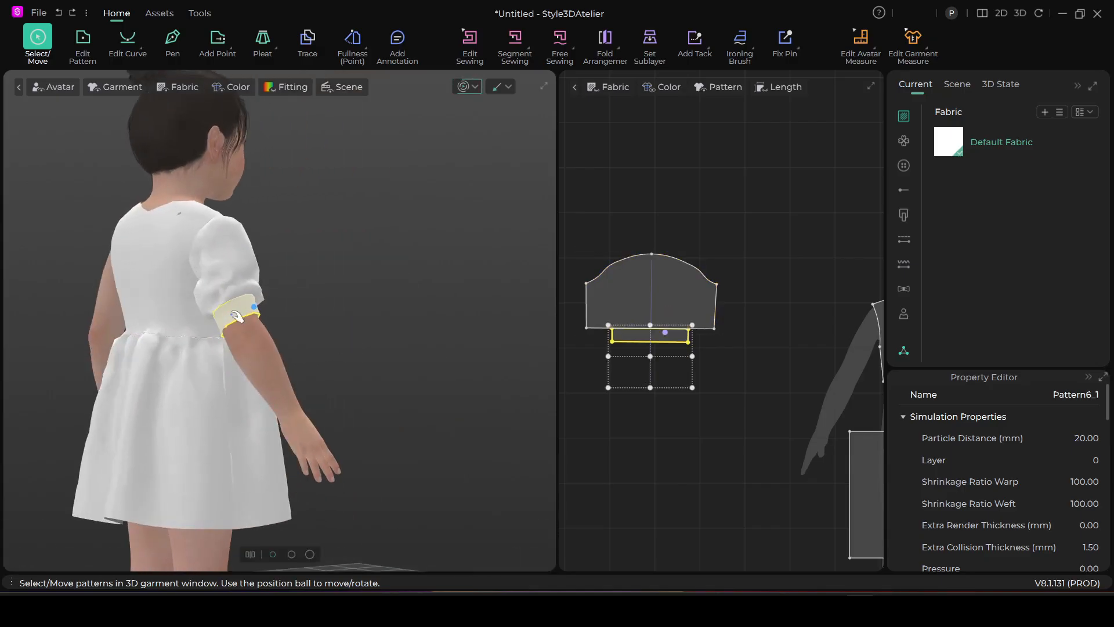
{"action": "left_click_drag", "start_coordinate": [204, 282], "coordinate": [203, 279]}
{"action": "right_click_drag", "start_coordinate": [261, 345], "coordinate": [149, 347]}
{"action": "left_click_drag", "start_coordinate": [253, 305], "coordinate": [266, 291]}
{"action": "left_click", "coordinate": [253, 260]}
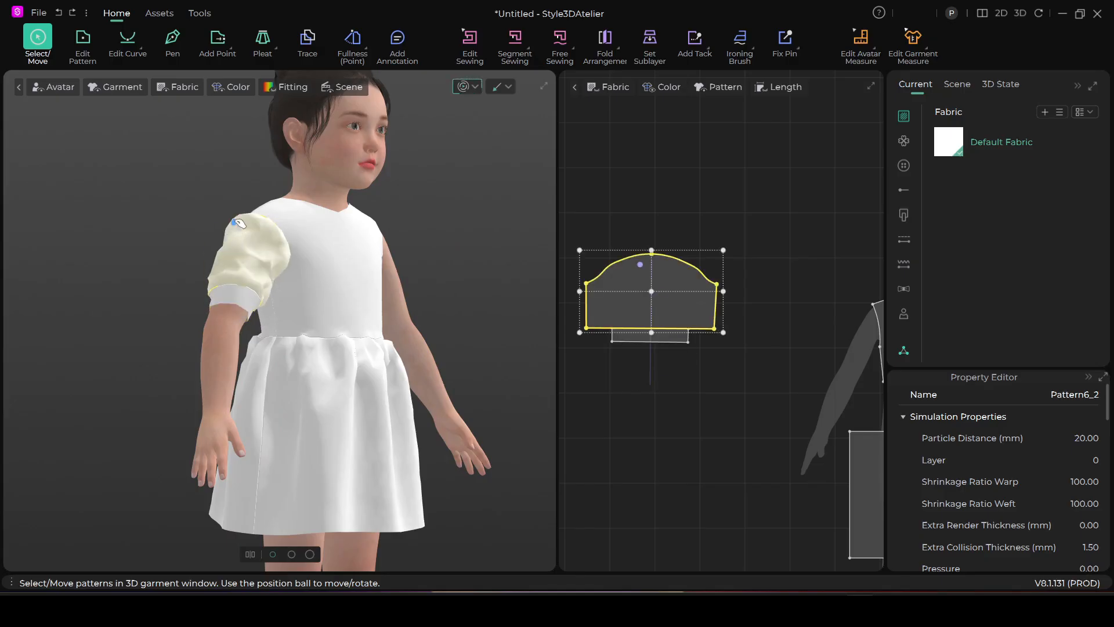
{"action": "right_click_drag", "start_coordinate": [333, 318], "coordinate": [241, 336]}
{"action": "key", "text": "space"}
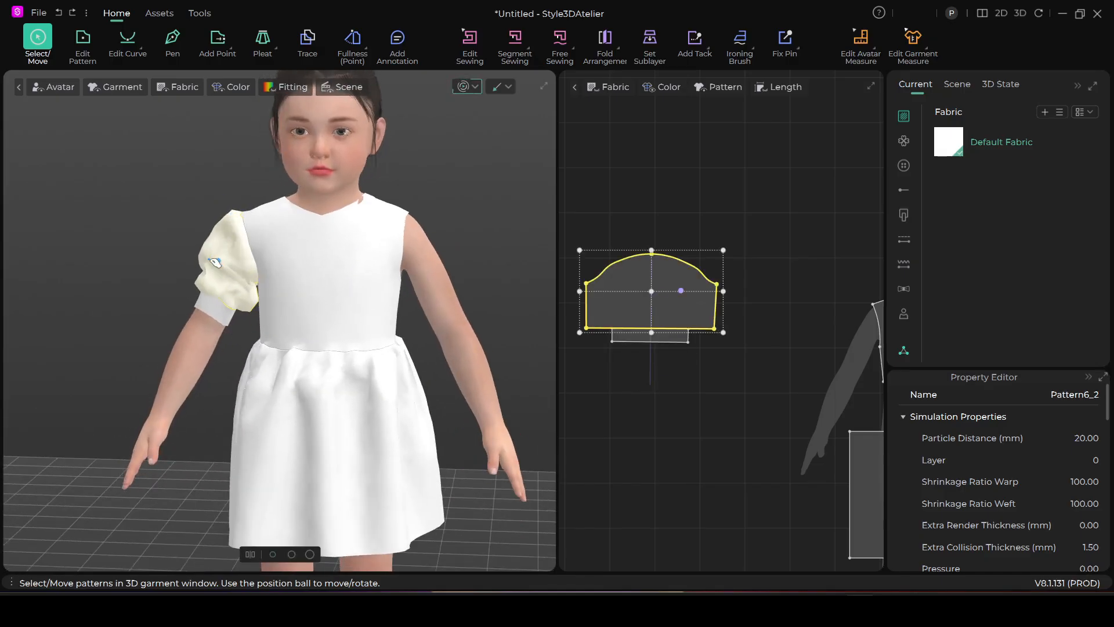
{"action": "left_click", "coordinate": [465, 87]}
Create a Symmetric Pattern with Seam of the sleeve and cuff together and place the copy beside the original
{"action": "scroll", "coordinate": [609, 232], "scroll_direction": "down", "scroll_amount": 3}
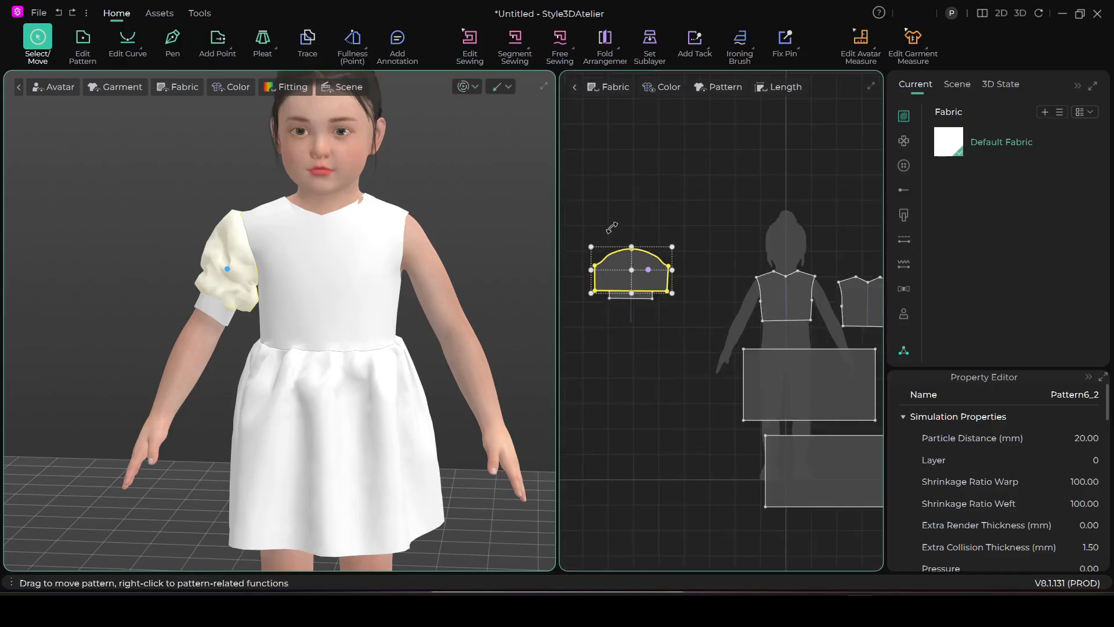
{"action": "left_click", "coordinate": [619, 220]}
{"action": "middle_click_drag", "start_coordinate": [616, 217], "coordinate": [653, 209]}
{"action": "left_click", "coordinate": [704, 276]}
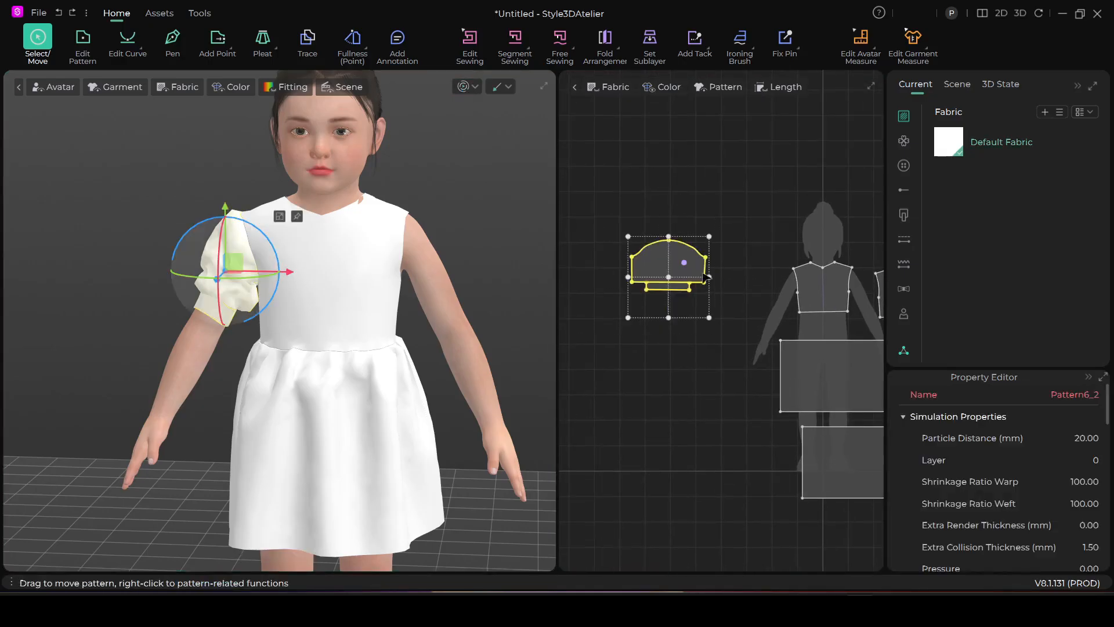
{"action": "right_click", "coordinate": [682, 267]}
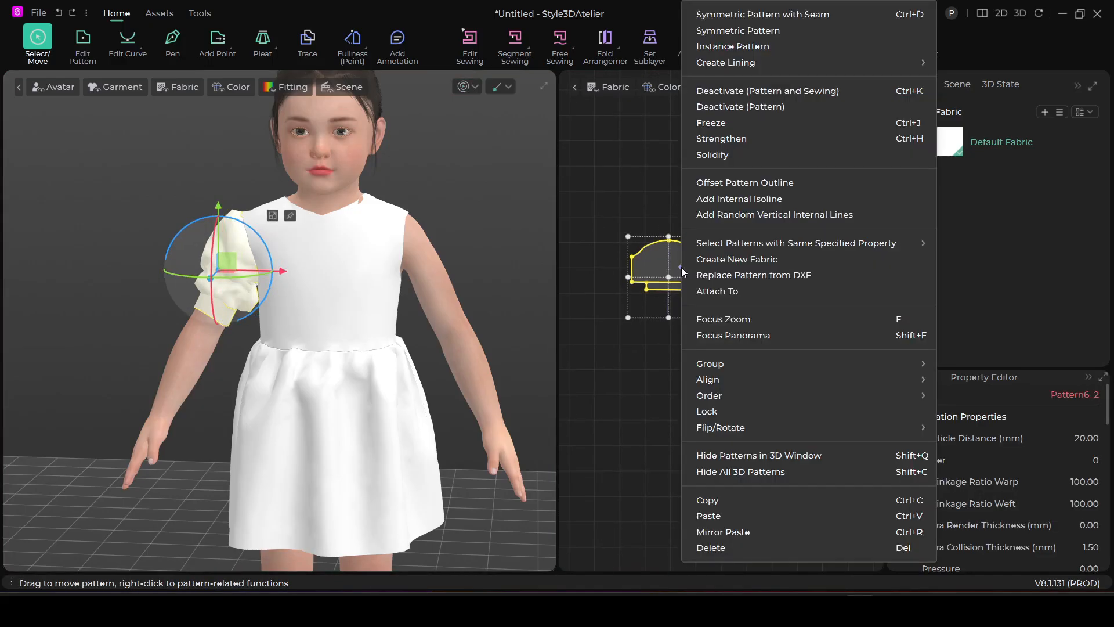
{"action": "left_click", "coordinate": [744, 19]}
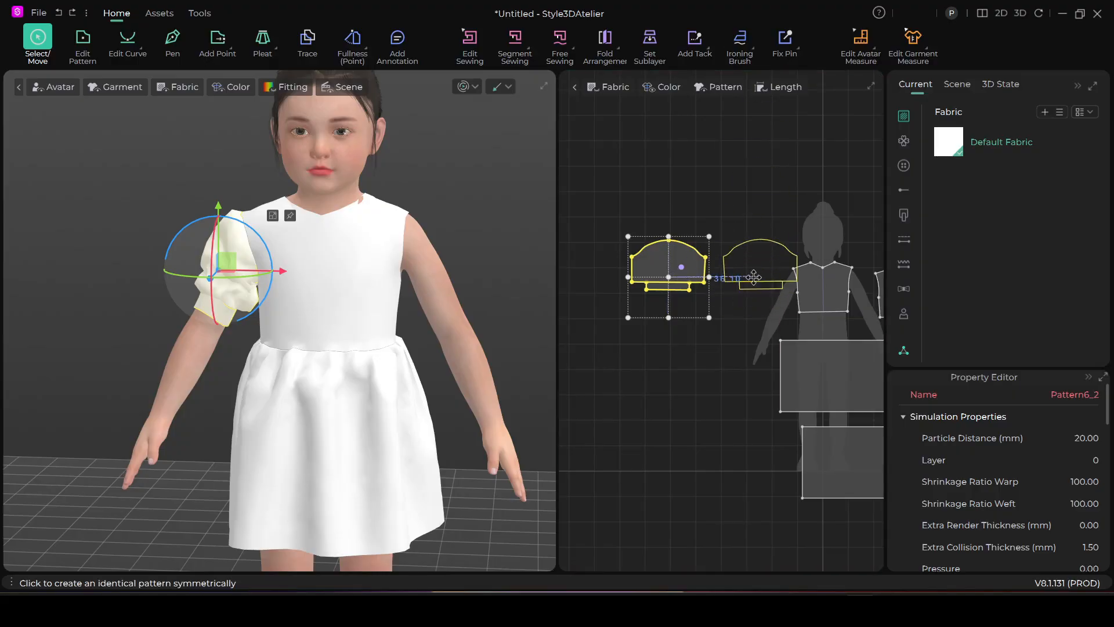
{"action": "left_click", "coordinate": [694, 303]}
Try to sew the front bodice's left armhole to one half of the mirrored sleeve's cap with Segment Sewing
{"action": "scroll", "coordinate": [456, 351], "scroll_direction": "up", "scroll_amount": 2}
{"action": "right_click_drag", "start_coordinate": [490, 343], "coordinate": [396, 382]}
{"action": "scroll", "coordinate": [445, 267], "scroll_direction": "up", "scroll_amount": 2}
{"action": "middle_click_drag", "start_coordinate": [446, 267], "coordinate": [306, 391]}
{"action": "right_click_drag", "start_coordinate": [307, 396], "coordinate": [453, 290]}
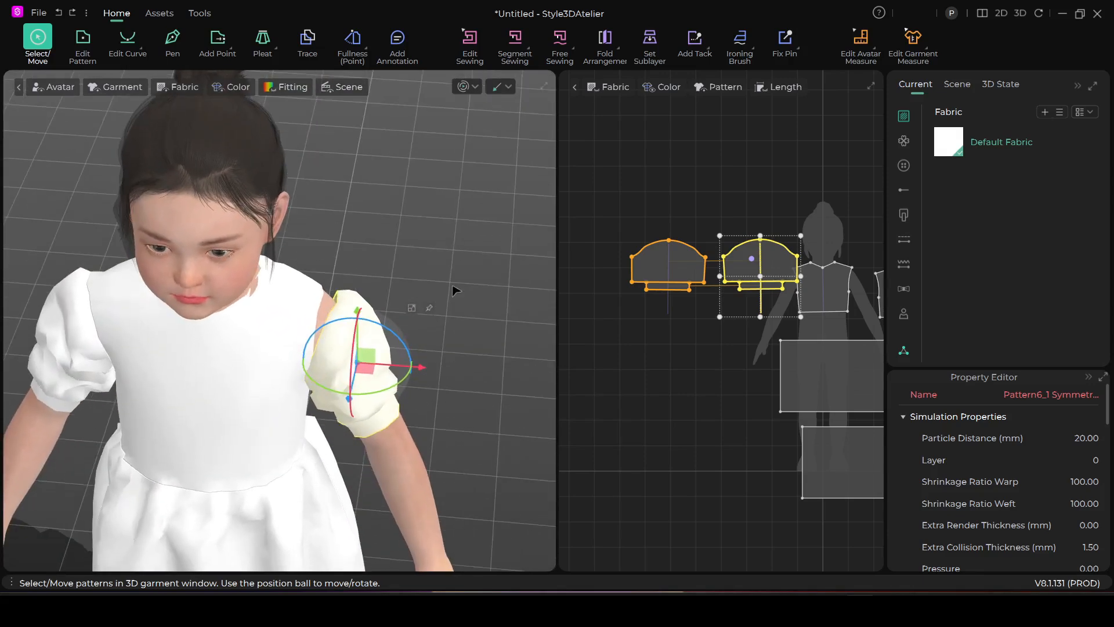
{"action": "left_click", "coordinate": [514, 44]}
{"action": "right_click_drag", "start_coordinate": [440, 328], "coordinate": [425, 363]}
{"action": "left_click", "coordinate": [338, 312]}
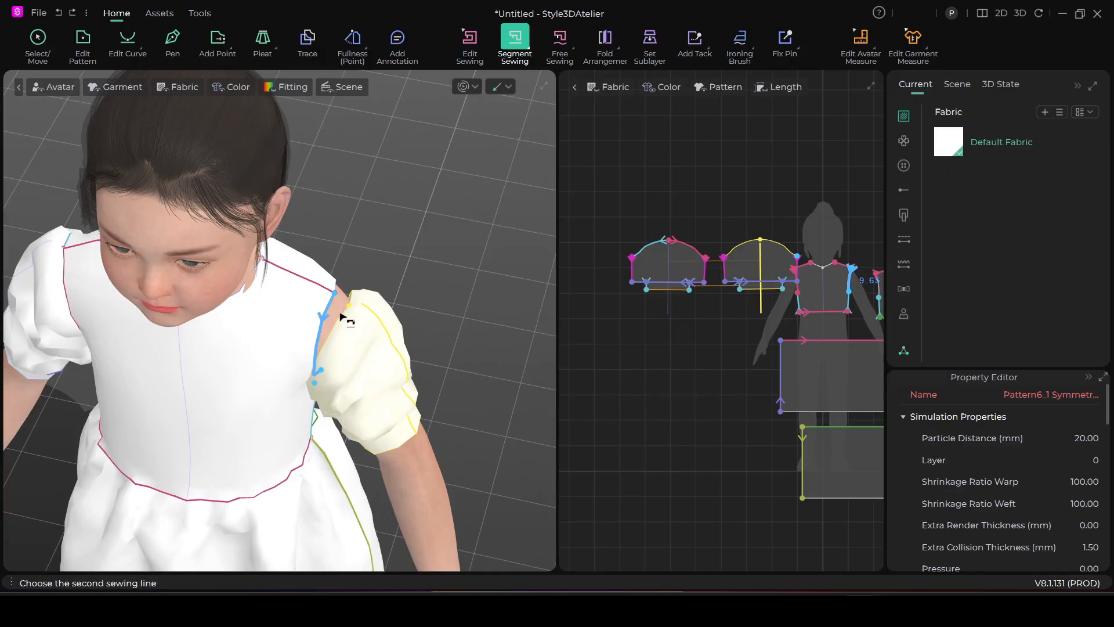
{"action": "left_click", "coordinate": [344, 319]}
{"action": "right_click_drag", "start_coordinate": [387, 351], "coordinate": [368, 340]}
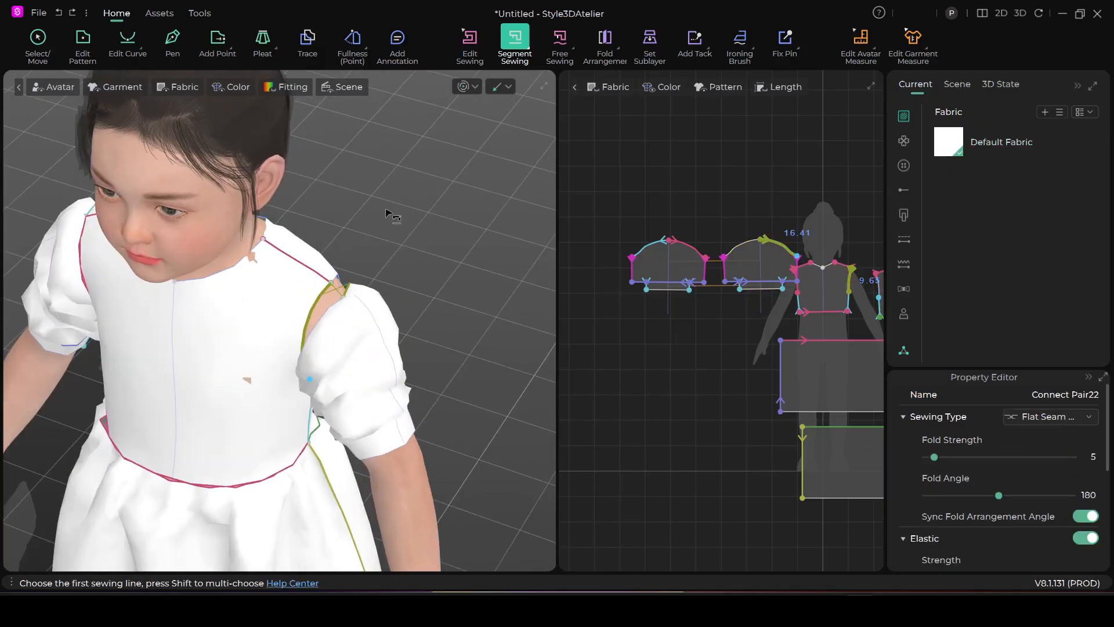
Try reversing the sewing direction of the seam at the left shoulder with Edit Sewing
{"action": "left_click", "coordinate": [476, 42]}
{"action": "right_click", "coordinate": [335, 287]}
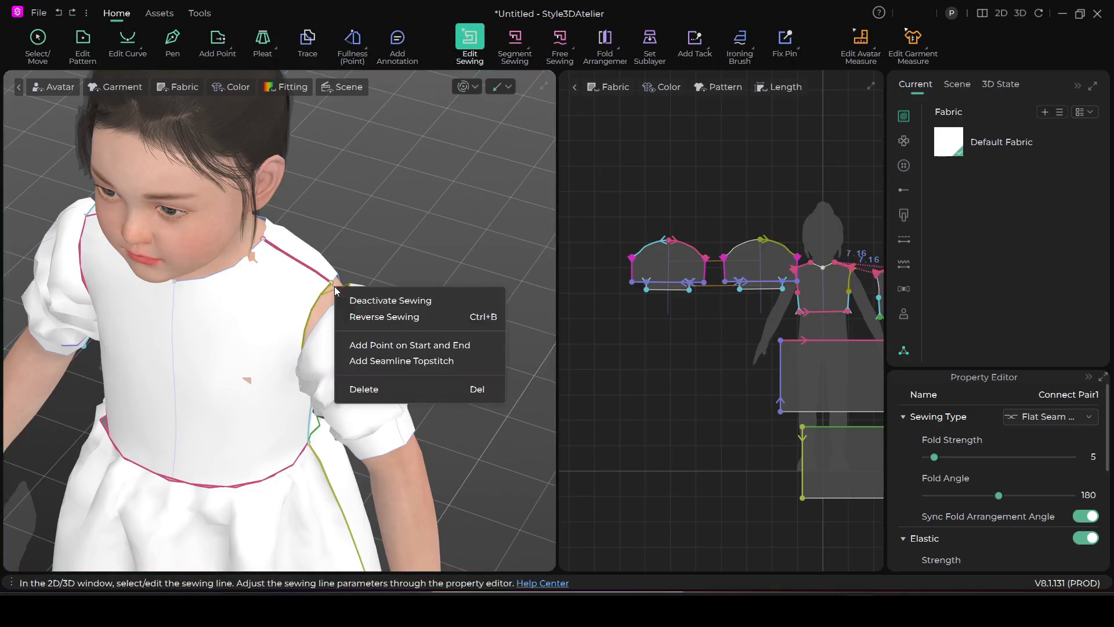
{"action": "left_click", "coordinate": [373, 318]}
{"action": "right_click_drag", "start_coordinate": [373, 319], "coordinate": [2, 92]}
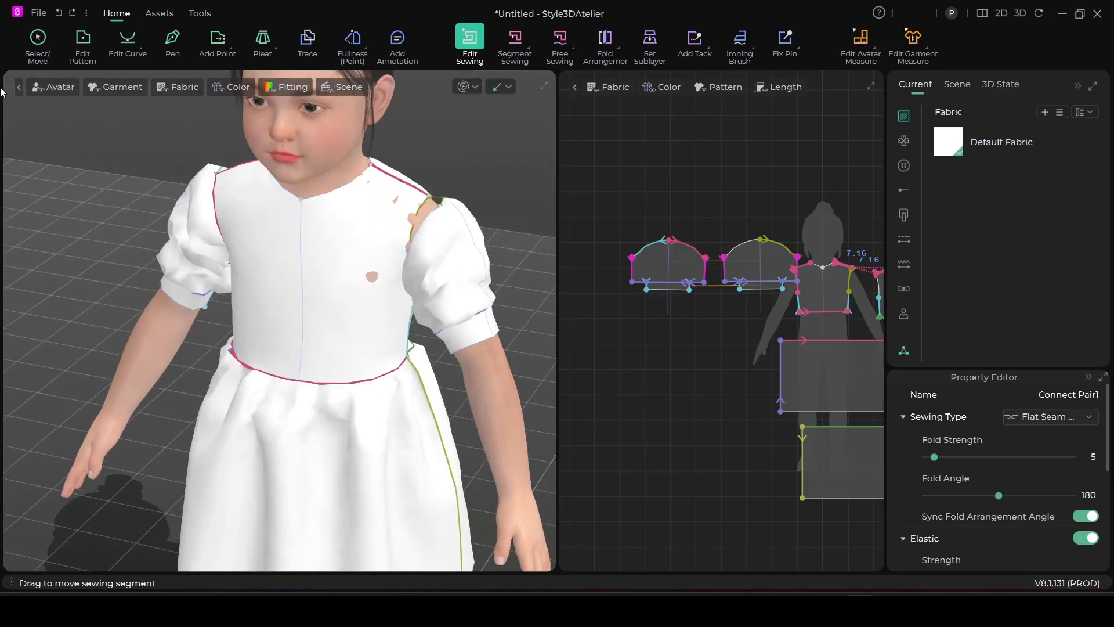
Check the left sleeve's attachment from front and back, and undo the reversed shoulder seam and the armhole seam
{"action": "left_click", "coordinate": [33, 38]}
{"action": "right_click_drag", "start_coordinate": [271, 281], "coordinate": [328, 298]}
{"action": "left_click", "coordinate": [451, 244]}
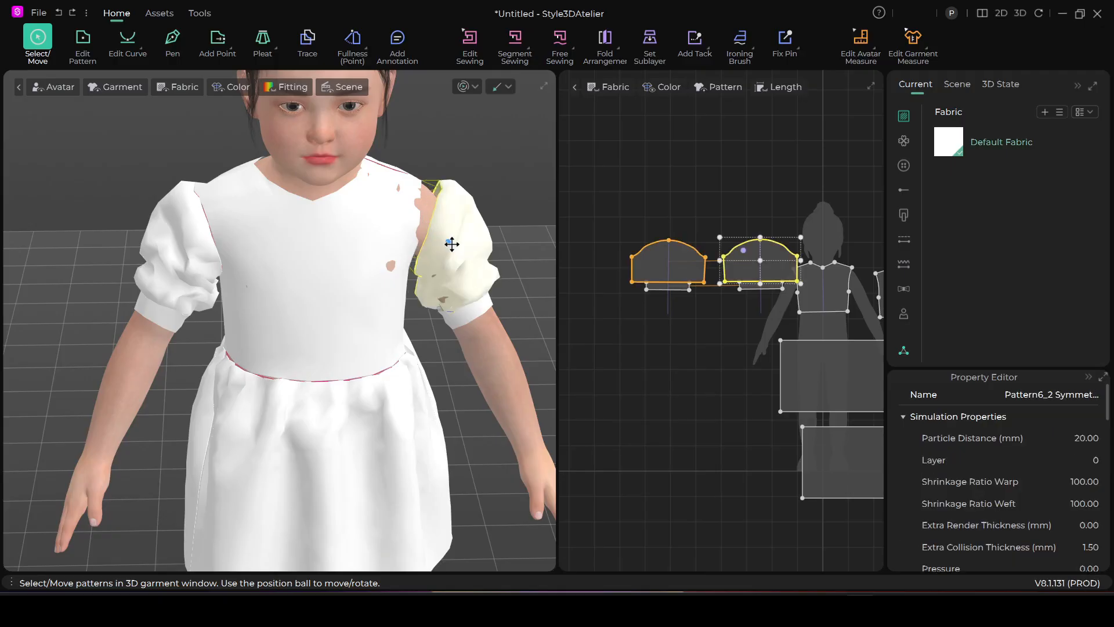
{"action": "right_click_drag", "start_coordinate": [455, 244], "coordinate": [198, 301]}
{"action": "right_click_drag", "start_coordinate": [356, 330], "coordinate": [304, 307]}
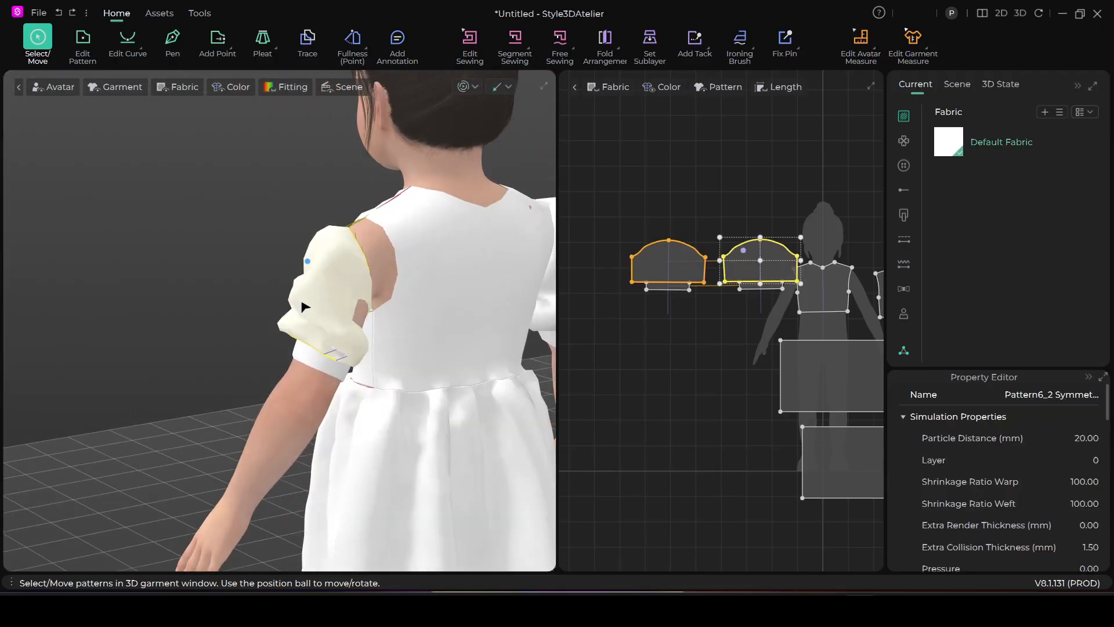
{"action": "right_click_drag", "start_coordinate": [290, 352], "coordinate": [441, 371]}
{"action": "scroll", "coordinate": [440, 273], "scroll_direction": "up", "scroll_amount": 2}
{"action": "middle_click_drag", "start_coordinate": [440, 274], "coordinate": [213, 307]}
{"action": "right_click_drag", "start_coordinate": [213, 308], "coordinate": [295, 358]}
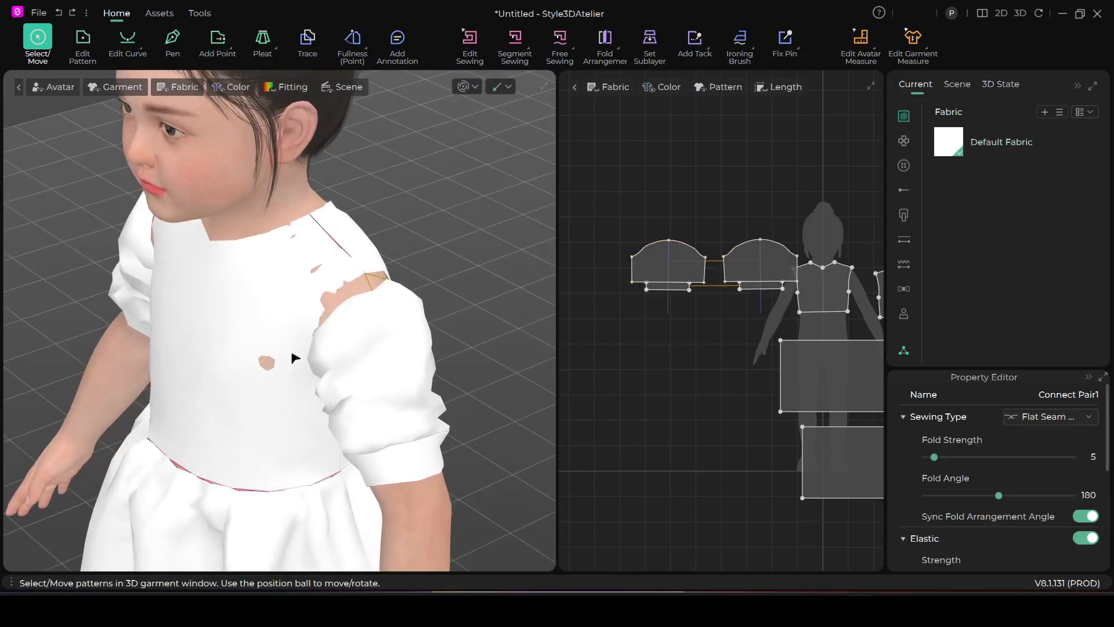
{"action": "left_click", "coordinate": [295, 358]}
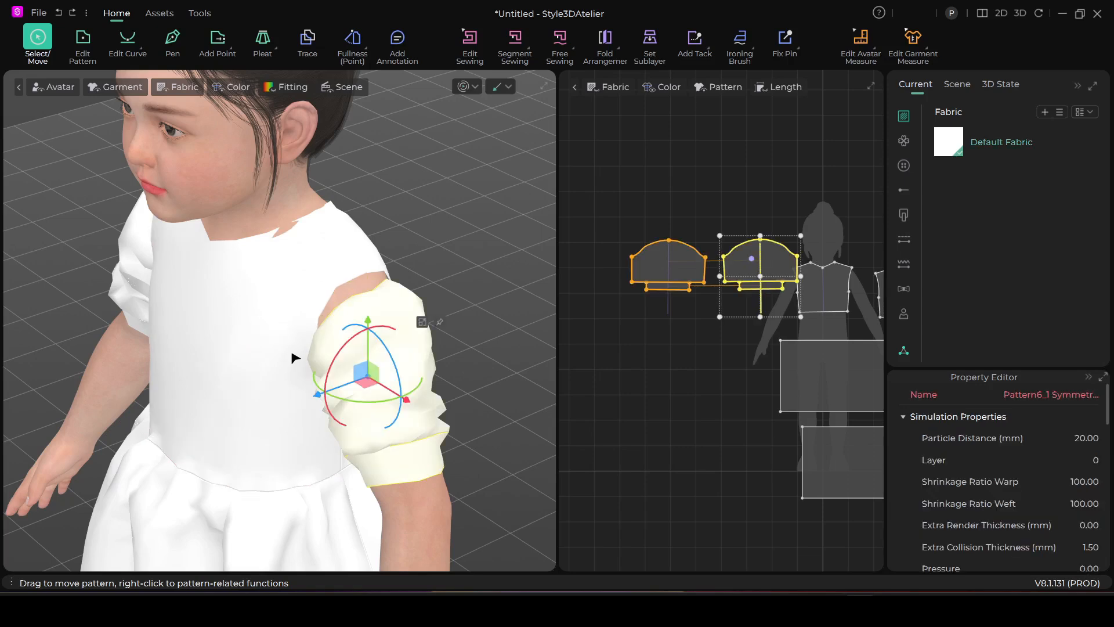
Sew the back half of the left sleeve's cap to the back bodice's armhole with Segment Sewing
{"action": "right_click_drag", "start_coordinate": [416, 383], "coordinate": [290, 344]}
{"action": "left_click", "coordinate": [516, 39]}
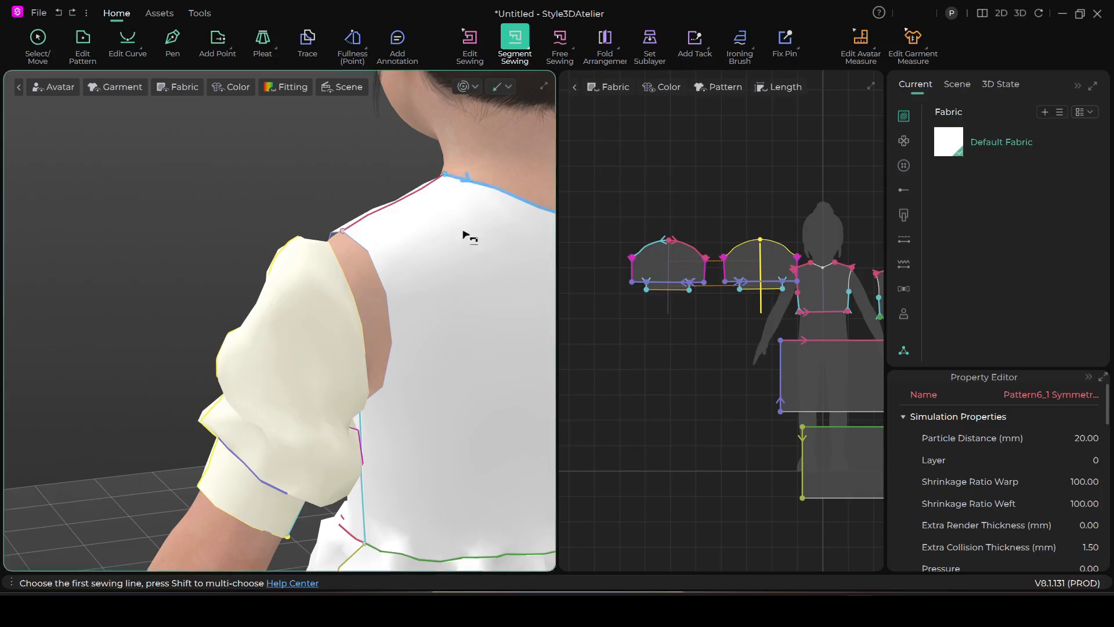
{"action": "right_click_drag", "start_coordinate": [358, 321], "coordinate": [323, 332]}
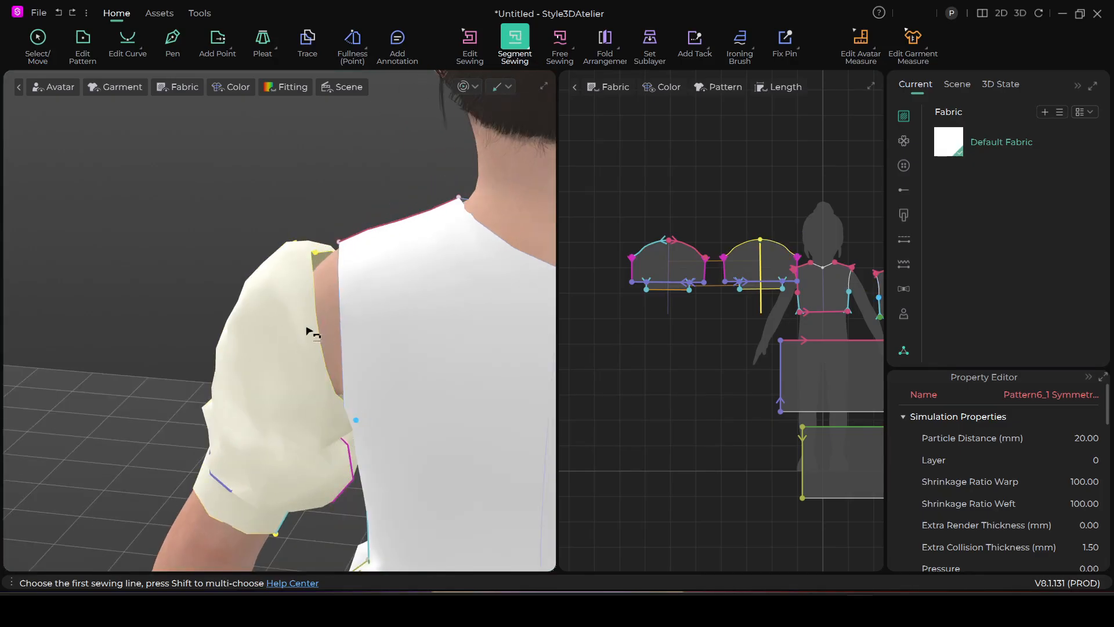
{"action": "left_click", "coordinate": [313, 264]}
{"action": "left_click", "coordinate": [340, 258]}
Sew the front bodice's left armhole to the front half of the left sleeve's cap with Segment Sewing
{"action": "right_click_drag", "start_coordinate": [340, 259], "coordinate": [346, 355]}
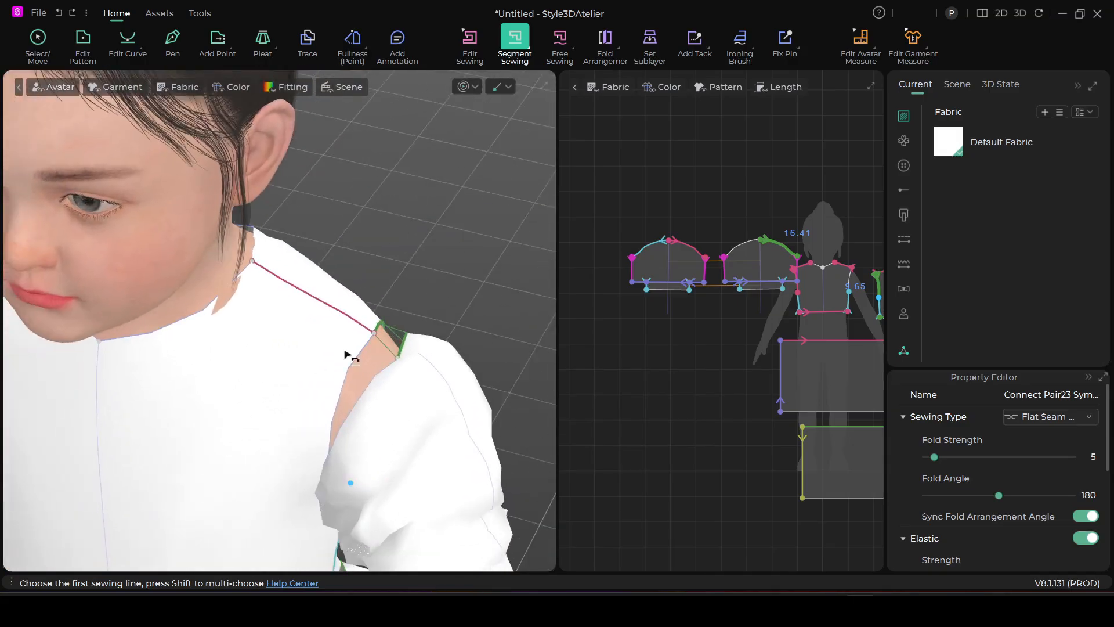
{"action": "left_click", "coordinate": [370, 349]}
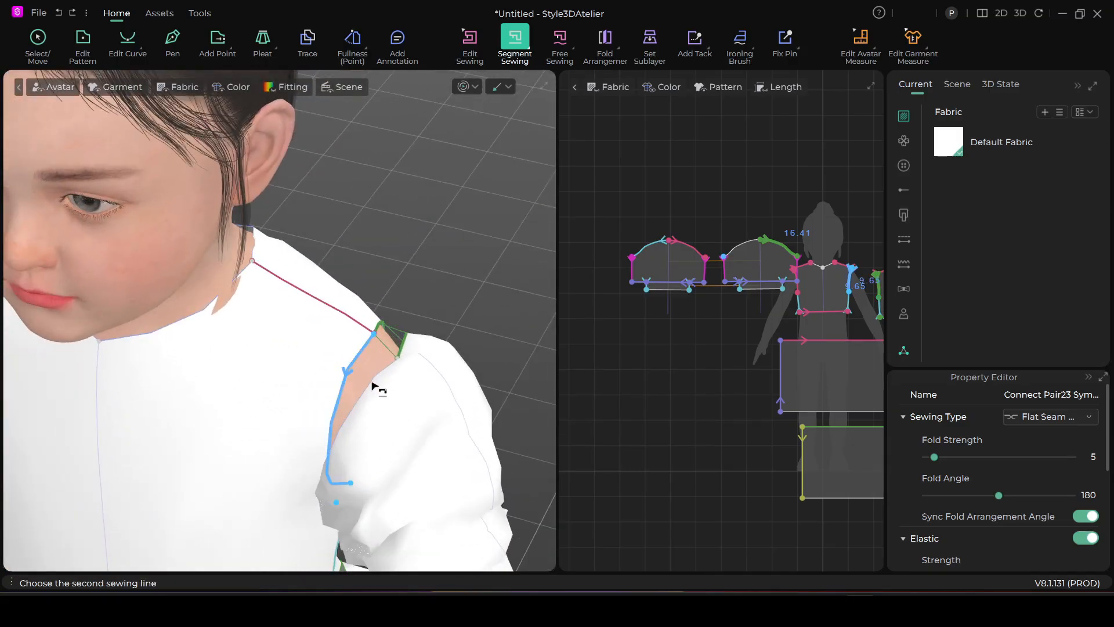
{"action": "left_click", "coordinate": [379, 380]}
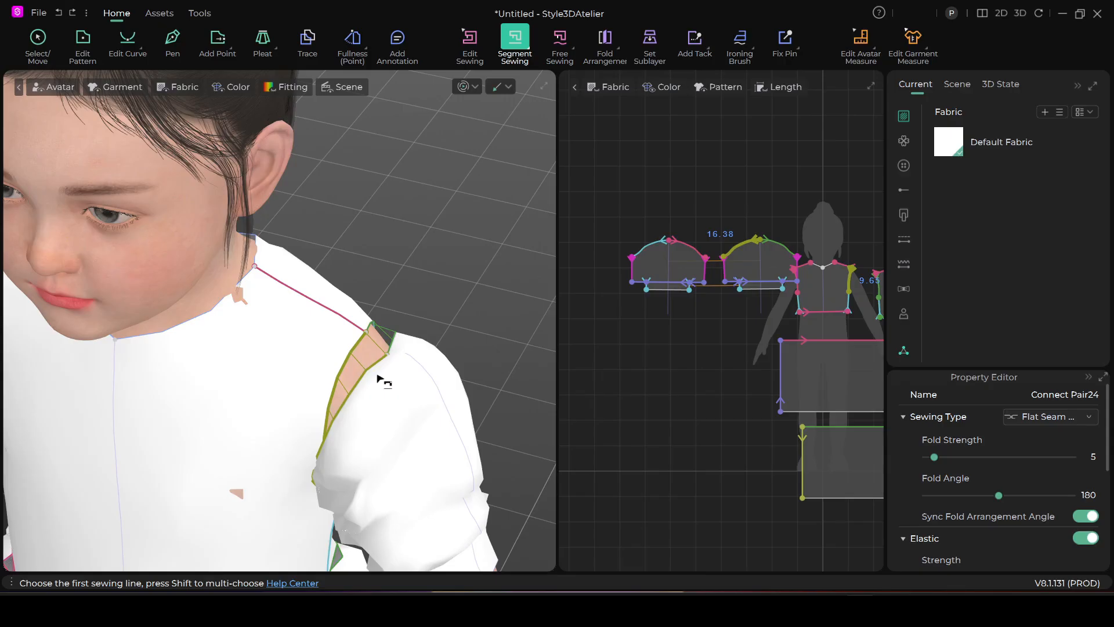
Simulate the dress with both sleeves attached, pull the left sleeve into shape and stop the simulation
{"action": "key", "text": "space"}
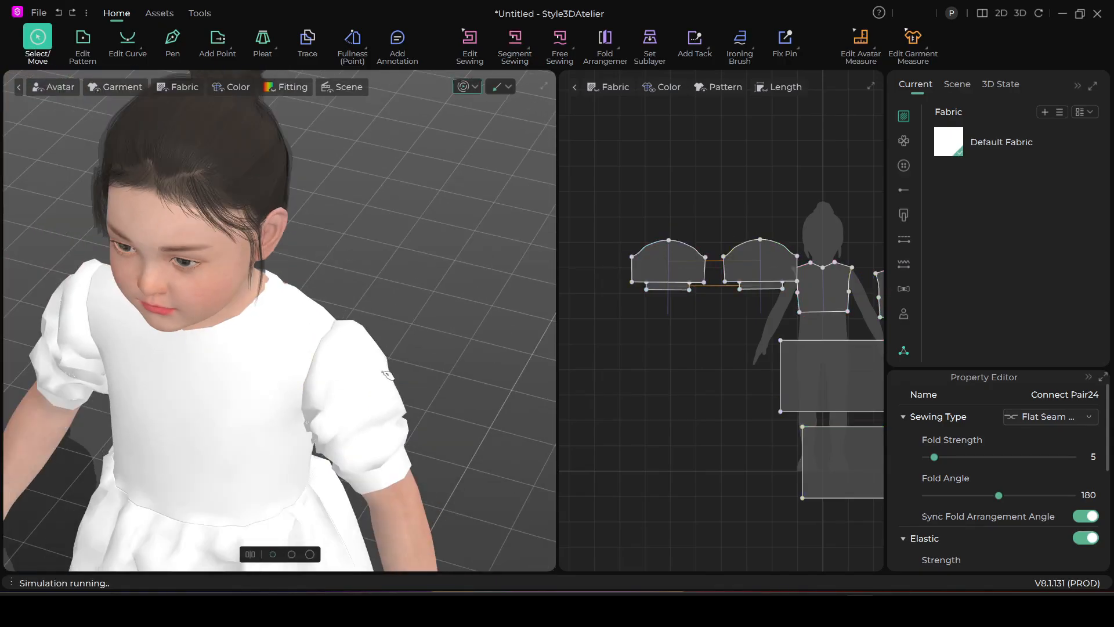
{"action": "left_click", "coordinate": [380, 374]}
{"action": "right_click_drag", "start_coordinate": [380, 378], "coordinate": [422, 349]}
{"action": "scroll", "coordinate": [295, 409], "scroll_direction": "down", "scroll_amount": 5}
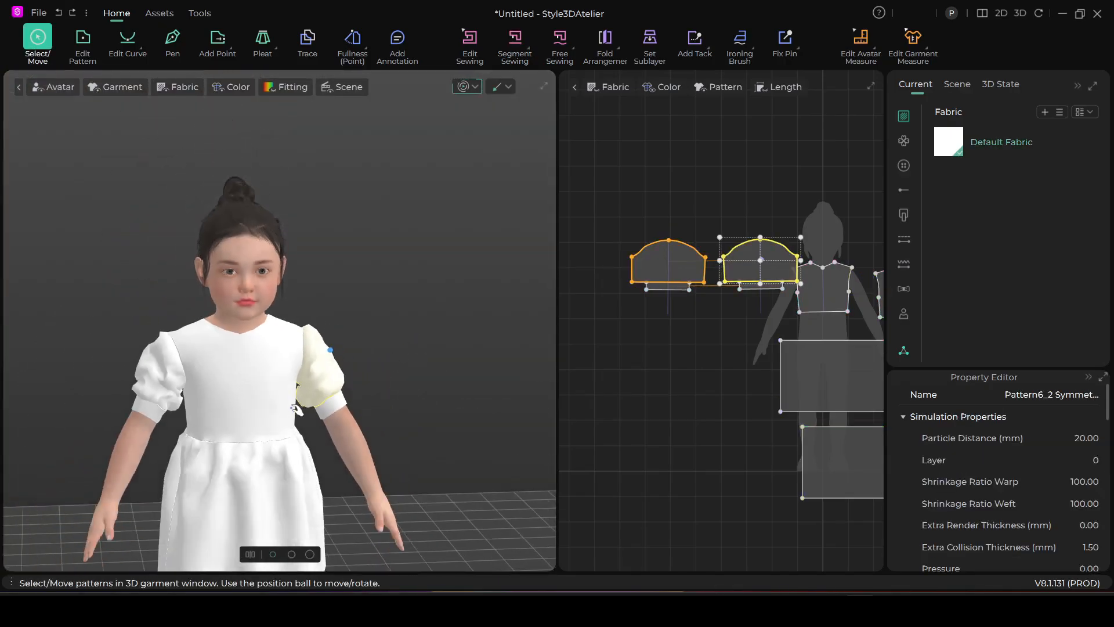
{"action": "scroll", "coordinate": [296, 409], "scroll_direction": "down", "scroll_amount": 3}
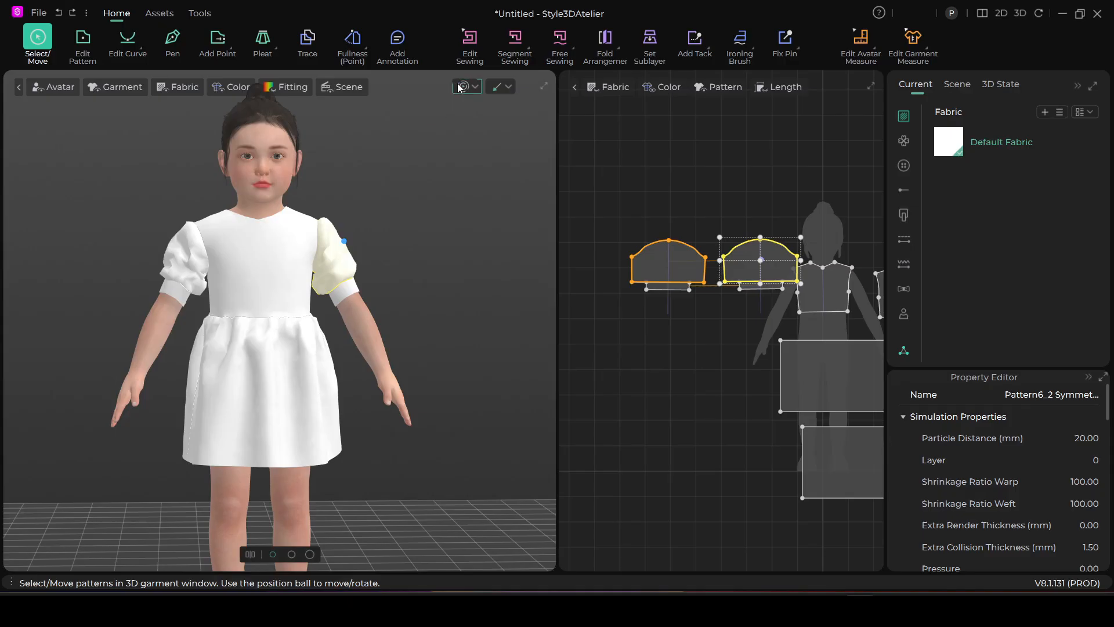
{"action": "left_click", "coordinate": [459, 87]}
{"action": "scroll", "coordinate": [448, 331], "scroll_direction": "down", "scroll_amount": 2}
{"action": "middle_click_drag", "start_coordinate": [419, 349], "coordinate": [473, 325]}
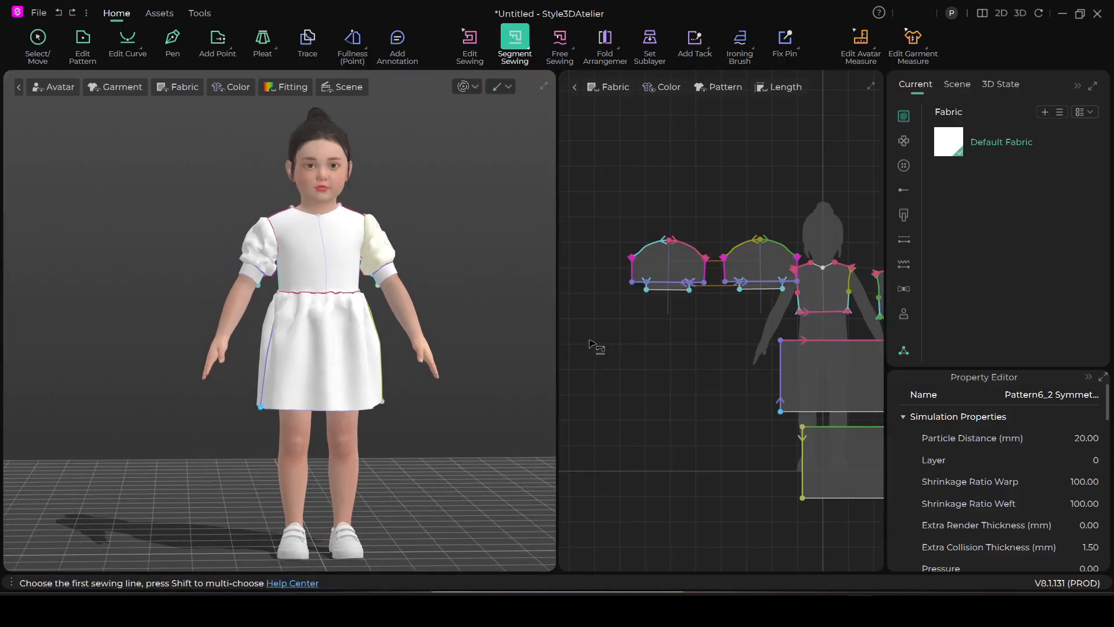
Return to Select/Move, deselect the left sleeve and examine the fit of the bodice, sleeves and gathered skirt
{"action": "key", "text": "XF86AudioLowerVolume"}
{"action": "key", "text": "XF86AudioLowerVolume"}
{"action": "left_click", "coordinate": [45, 38]}
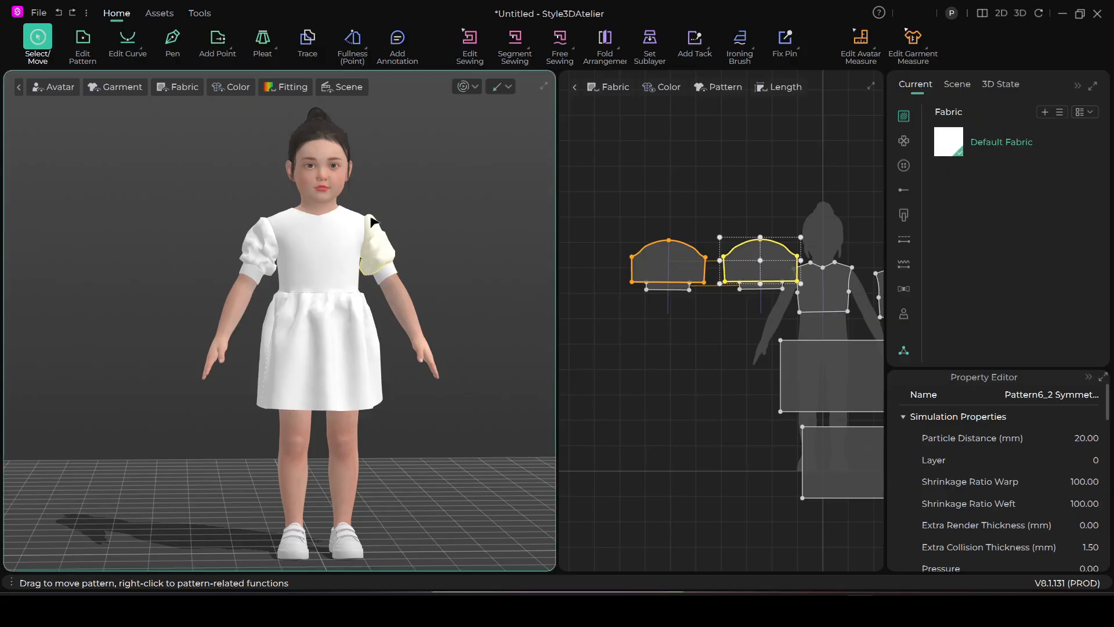
{"action": "scroll", "coordinate": [304, 305], "scroll_direction": "up", "scroll_amount": 3}
{"action": "left_click", "coordinate": [497, 251]}
{"action": "scroll", "coordinate": [427, 289], "scroll_direction": "up", "scroll_amount": 3}
{"action": "middle_click_drag", "start_coordinate": [425, 290], "coordinate": [368, 333]}
{"action": "scroll", "coordinate": [371, 327], "scroll_direction": "down", "scroll_amount": 1}
{"action": "scroll", "coordinate": [467, 354], "scroll_direction": "down", "scroll_amount": 1}
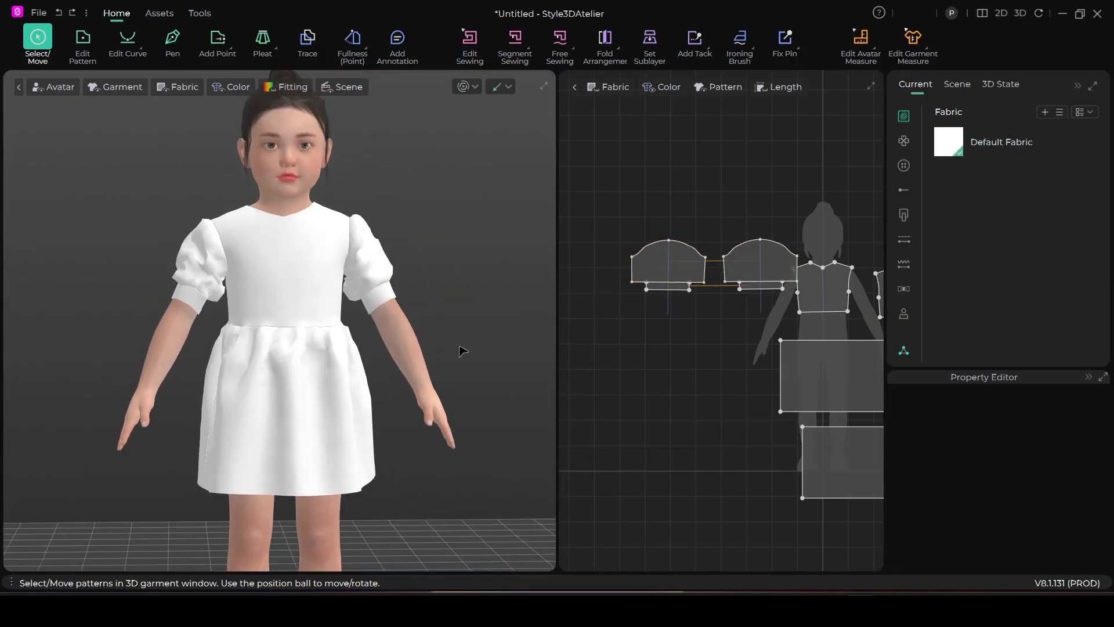
{"action": "scroll", "coordinate": [455, 406], "scroll_direction": "up", "scroll_amount": 1}
{"action": "right_click_drag", "start_coordinate": [455, 405], "coordinate": [416, 401]}
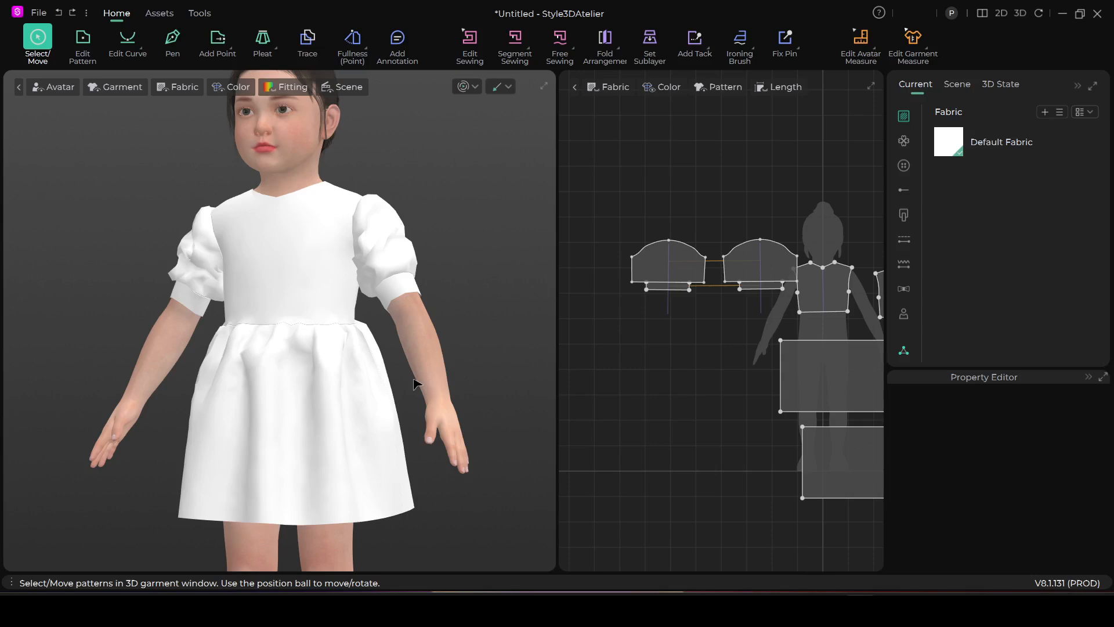
Browse the Resource Library's fabrics and add Polyester_poly_pongee_1 to the project's fabrics
{"action": "left_click", "coordinate": [842, 462]}
{"action": "left_click", "coordinate": [904, 351]}
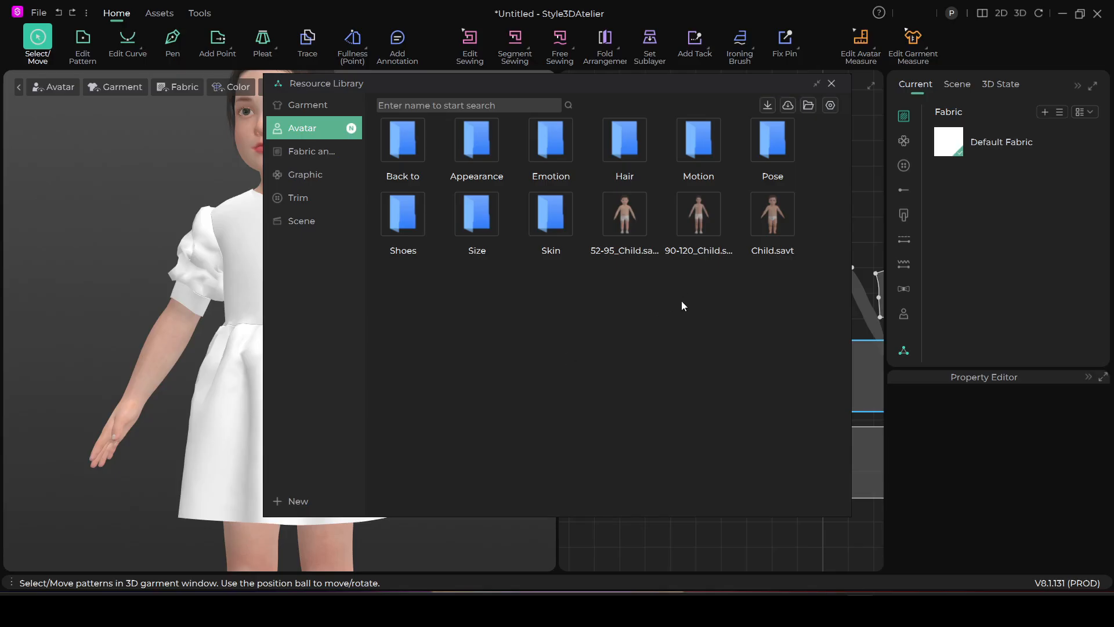
{"action": "left_click", "coordinate": [316, 150]}
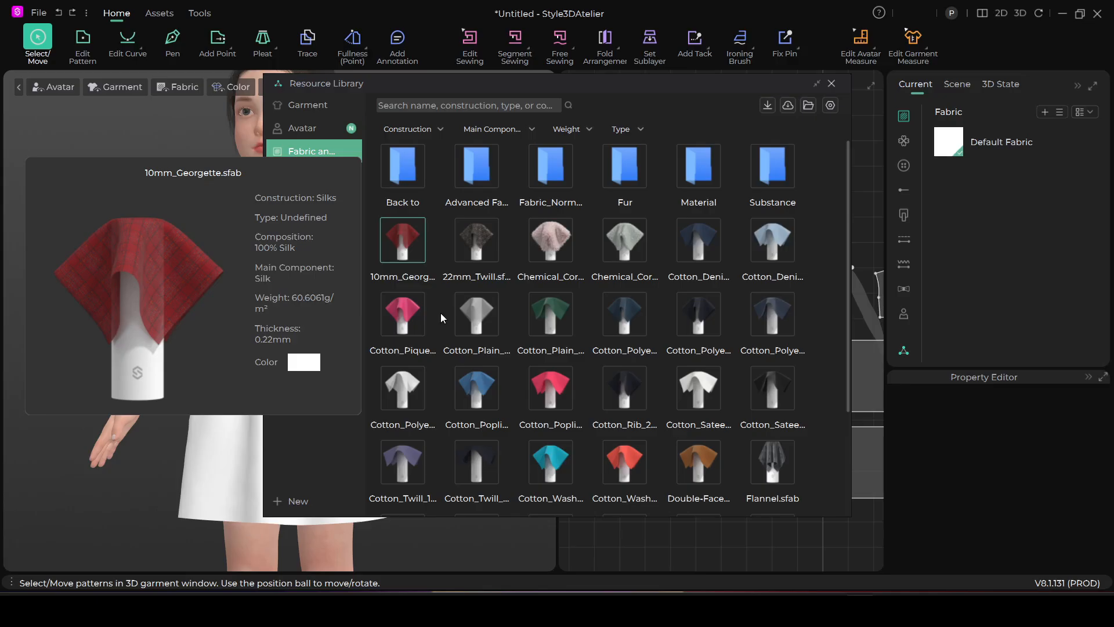
{"action": "scroll", "coordinate": [559, 378], "scroll_direction": "down", "scroll_amount": 5}
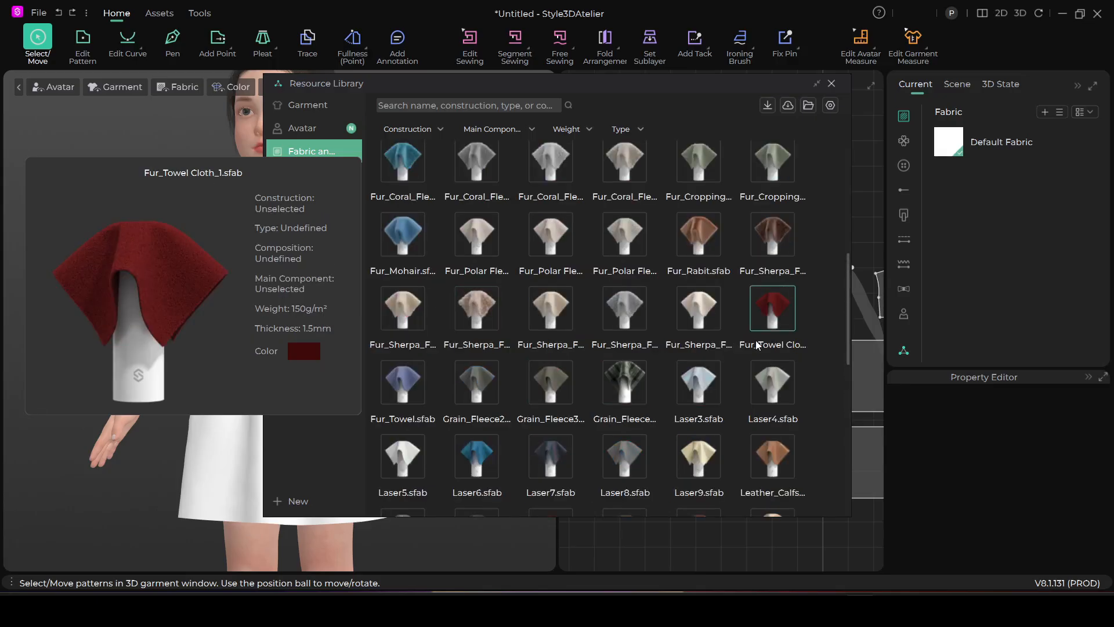
{"action": "scroll", "coordinate": [760, 342], "scroll_direction": "down", "scroll_amount": 5}
{"action": "scroll", "coordinate": [762, 346], "scroll_direction": "down", "scroll_amount": 5}
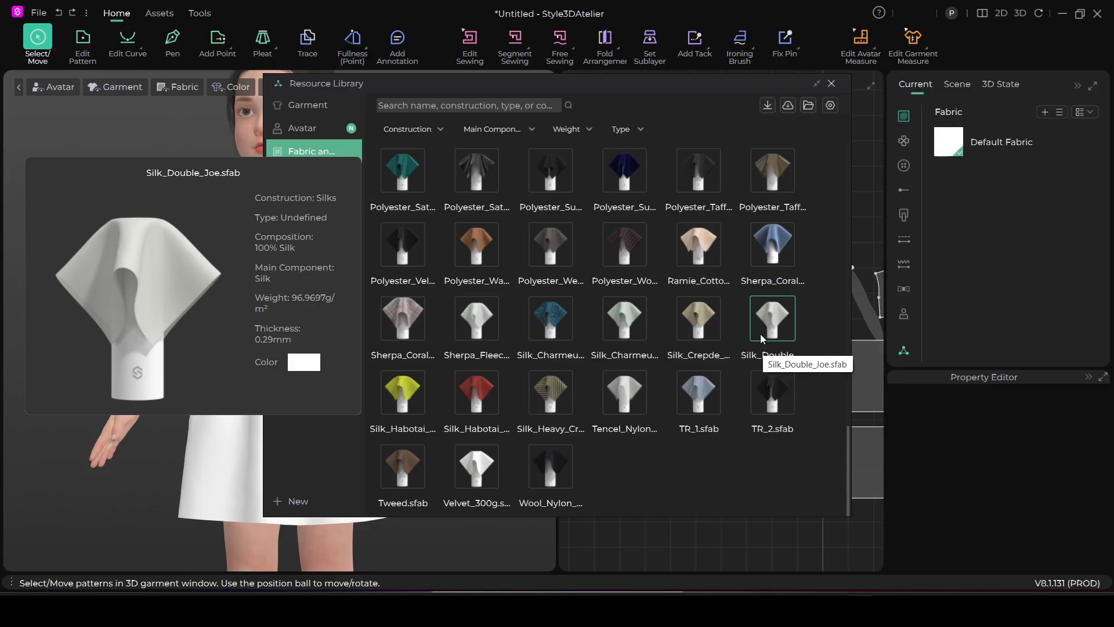
{"action": "scroll", "coordinate": [761, 339], "scroll_direction": "up", "scroll_amount": 3}
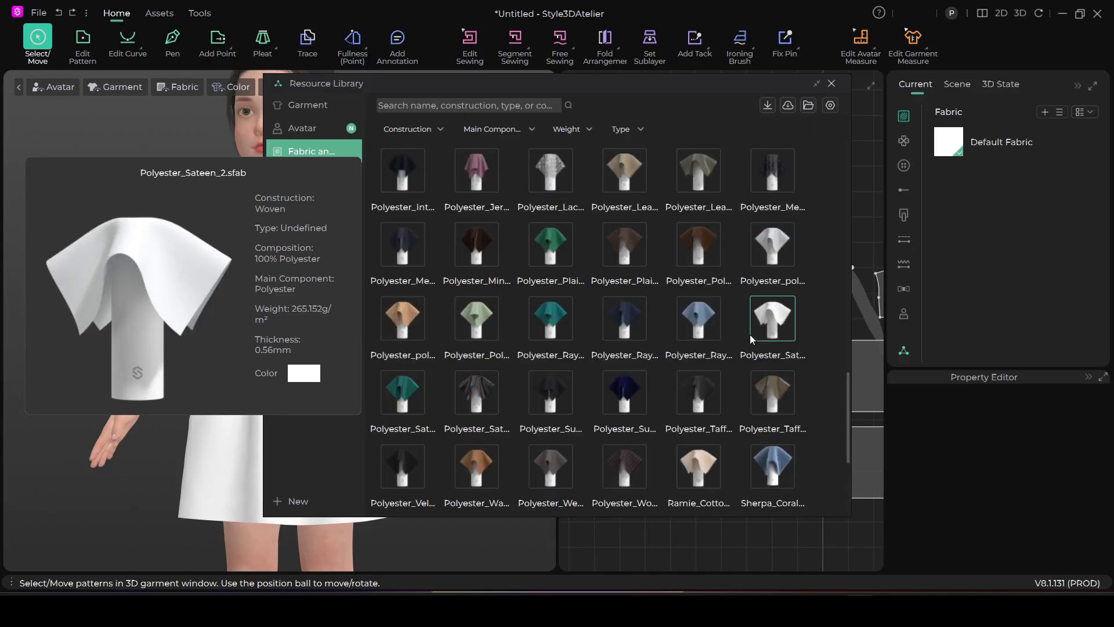
{"action": "scroll", "coordinate": [753, 325], "scroll_direction": "up", "scroll_amount": 3}
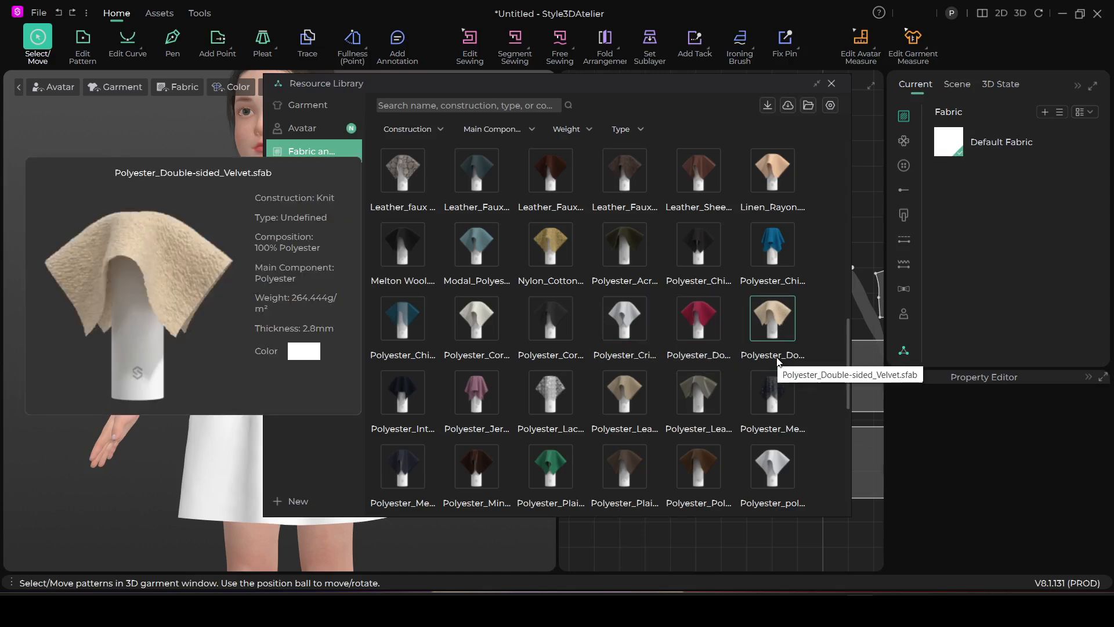
{"action": "scroll", "coordinate": [778, 361], "scroll_direction": "down", "scroll_amount": 3}
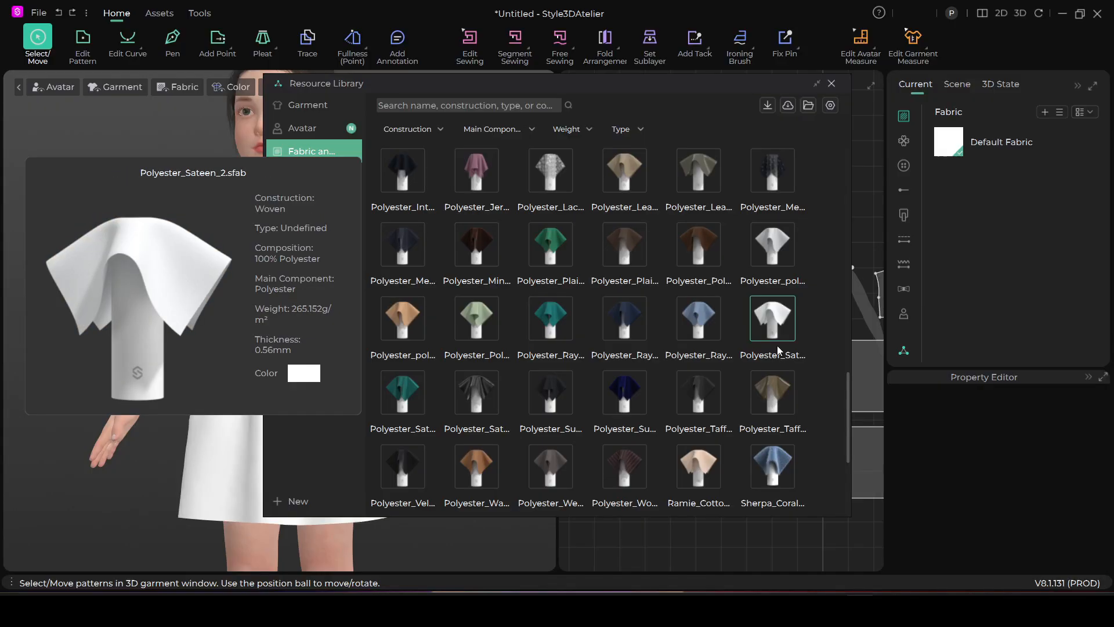
{"action": "left_click", "coordinate": [772, 261]}
{"action": "double_click", "coordinate": [772, 261]}
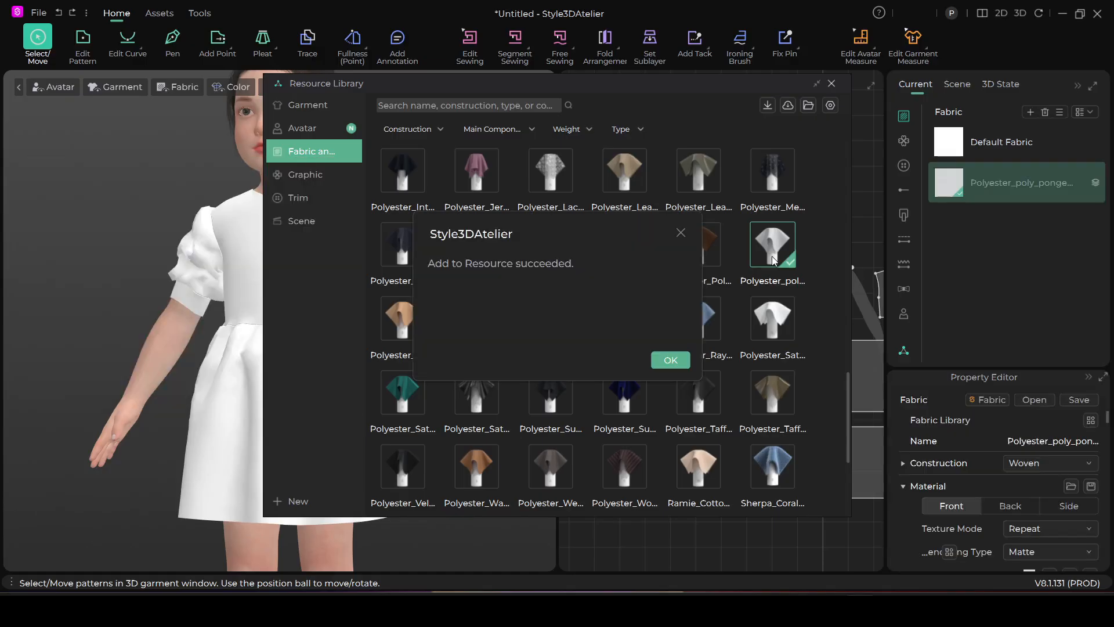
{"action": "left_click", "coordinate": [668, 361]}
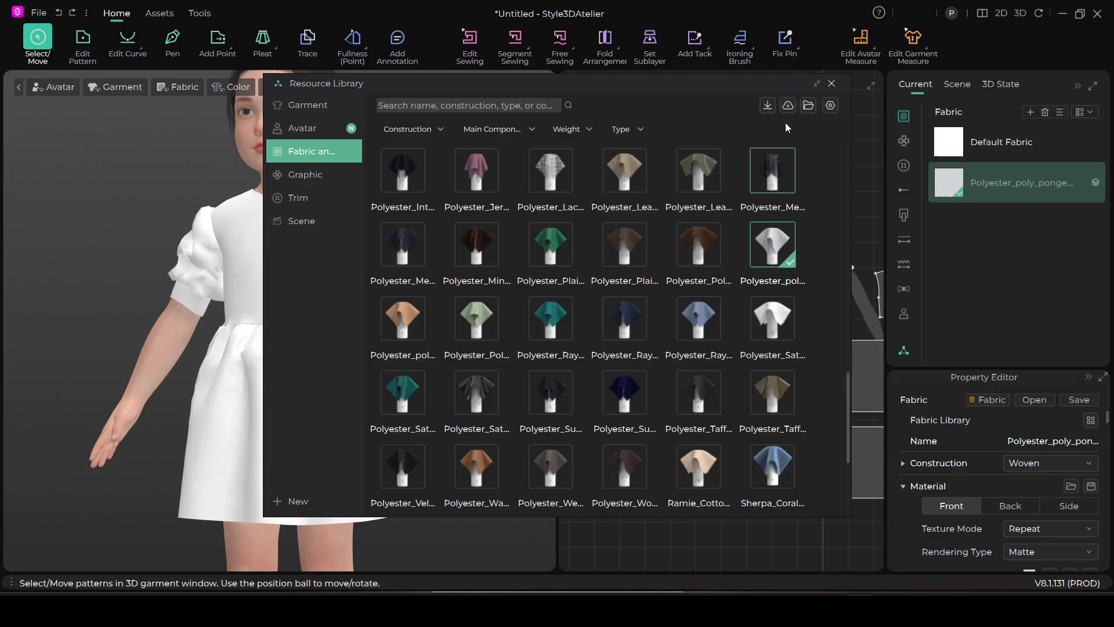
{"action": "left_click", "coordinate": [832, 83]}
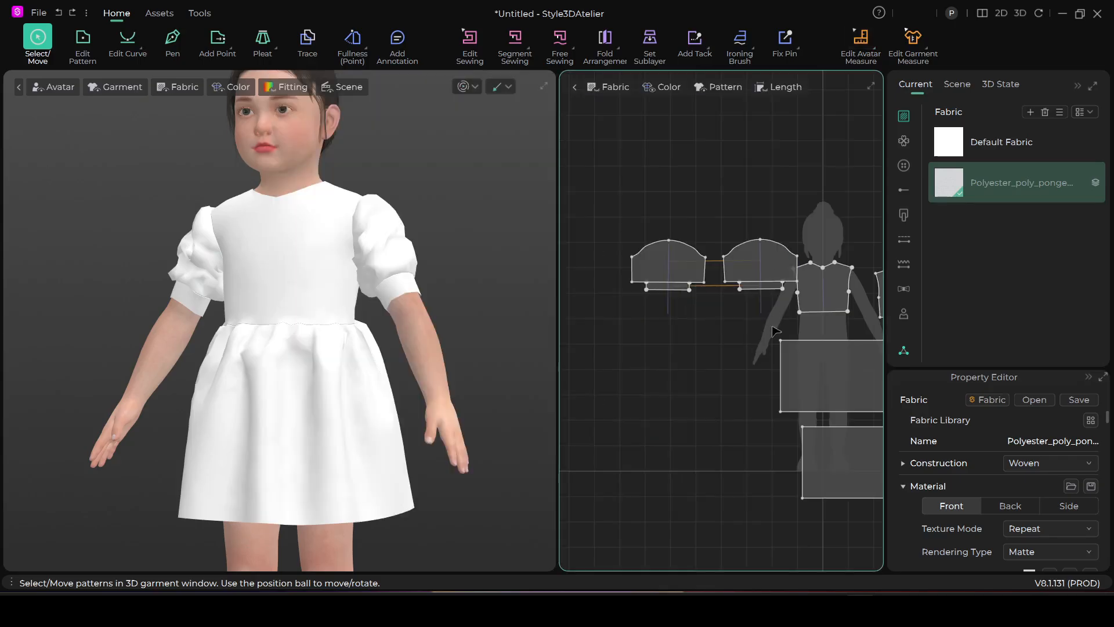
Apply the Polyester_poly_pongee_1 fabric to all pattern pieces of the dress
{"action": "scroll", "coordinate": [762, 369], "scroll_direction": "down", "scroll_amount": 3}
{"action": "scroll", "coordinate": [762, 368], "scroll_direction": "up", "scroll_amount": 4}
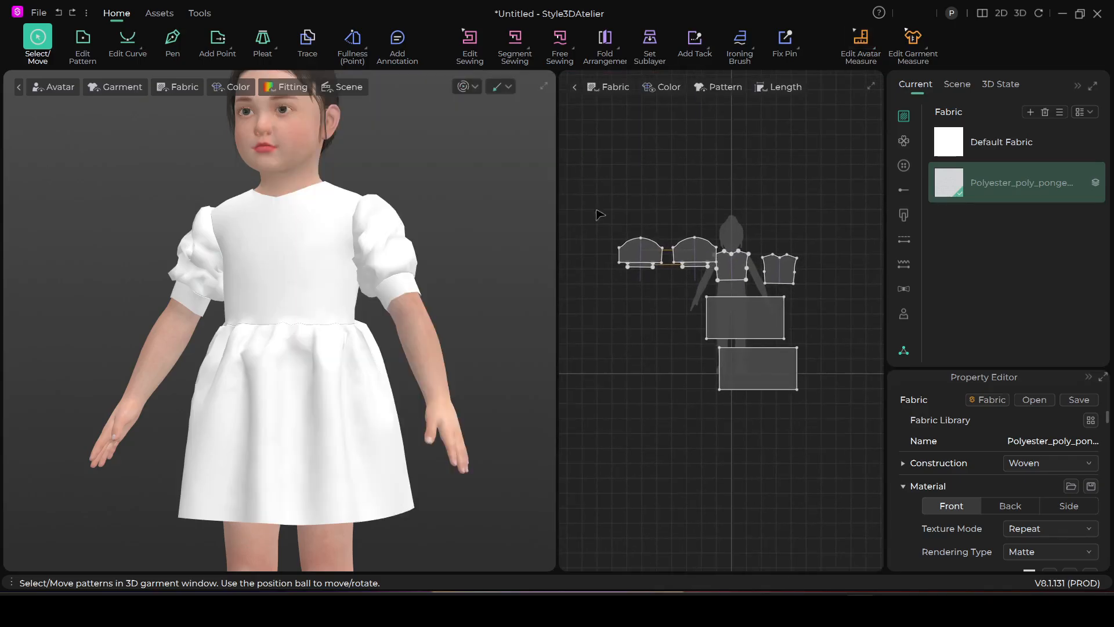
{"action": "left_click_drag", "start_coordinate": [584, 197], "coordinate": [638, 214]}
{"action": "left_click_drag", "start_coordinate": [694, 237], "coordinate": [843, 429]}
{"action": "left_click", "coordinate": [957, 182]}
{"action": "left_click_drag", "start_coordinate": [764, 358], "coordinate": [763, 360]}
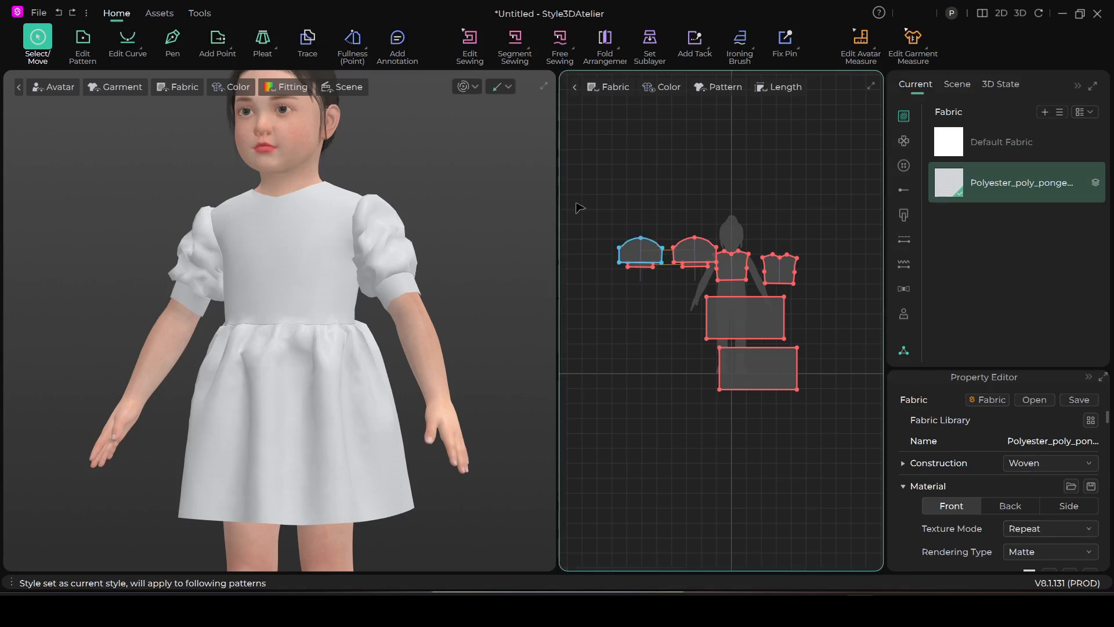
Simulate the dress in the new fabric and set the front skirt panel's particle distance to 10 mm
{"action": "left_click", "coordinate": [463, 86]}
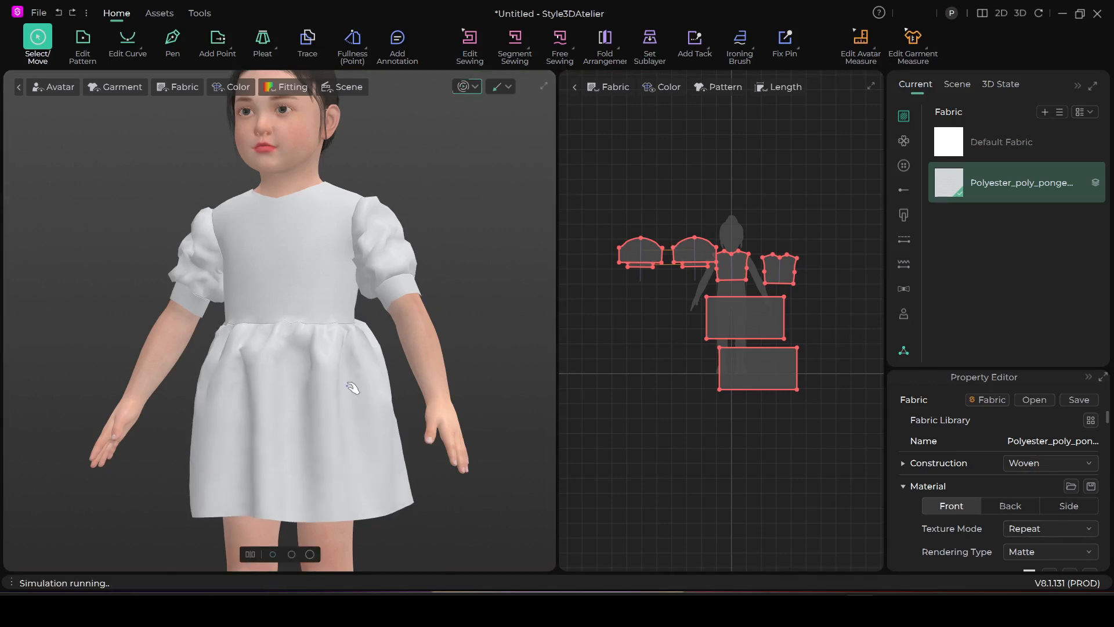
{"action": "left_click", "coordinate": [351, 406]}
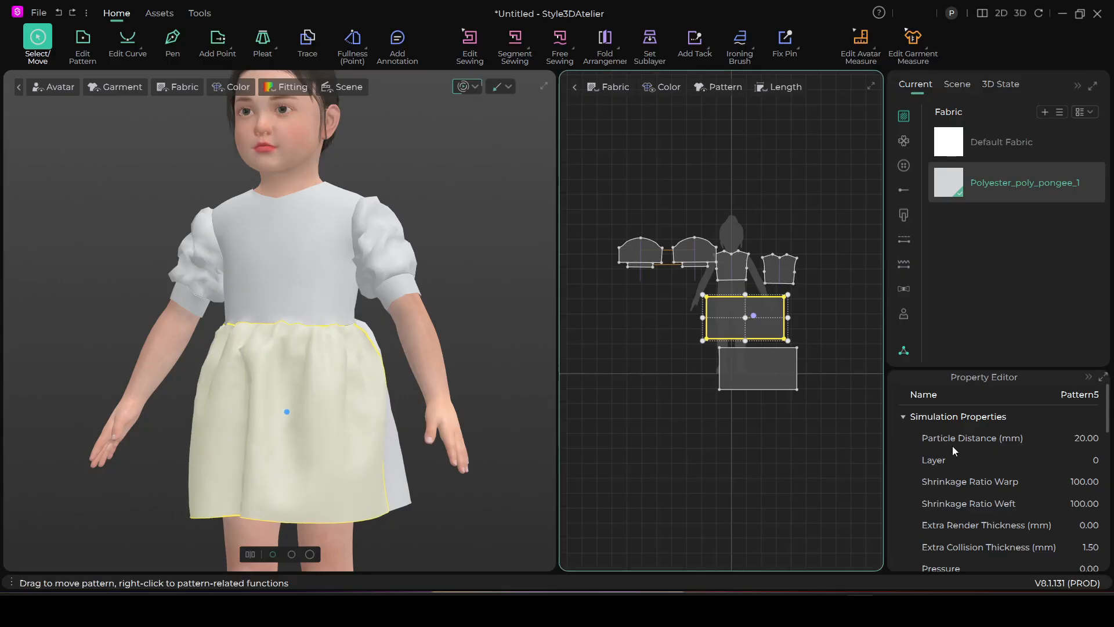
{"action": "left_click", "coordinate": [1084, 438]}
{"action": "type", "text": "10"}
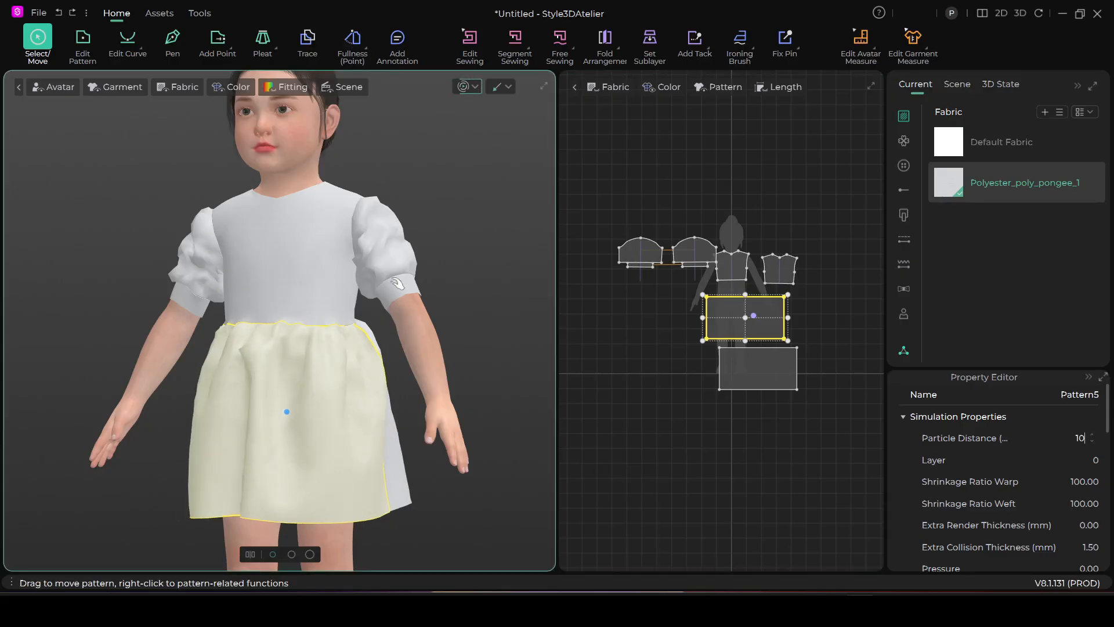
{"action": "left_click", "coordinate": [435, 263]}
{"action": "left_click_drag", "start_coordinate": [435, 262], "coordinate": [460, 268]}
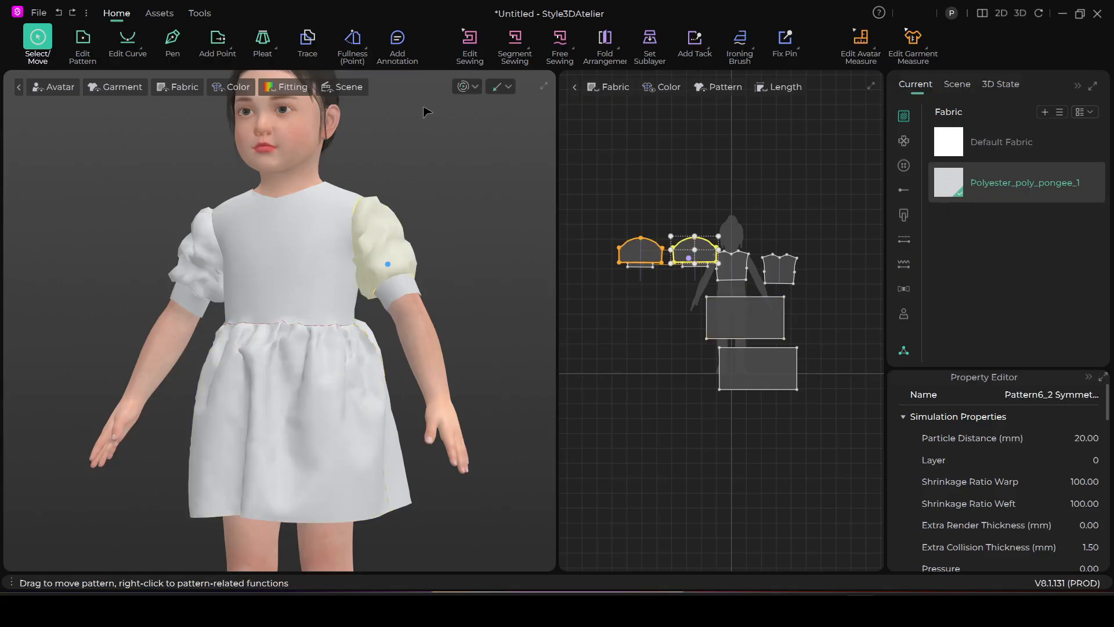
Simulate the dress again, pull the front skirt and both sleeves into shape, and stop the simulation
{"action": "left_click", "coordinate": [463, 87]}
{"action": "left_click", "coordinate": [281, 365]}
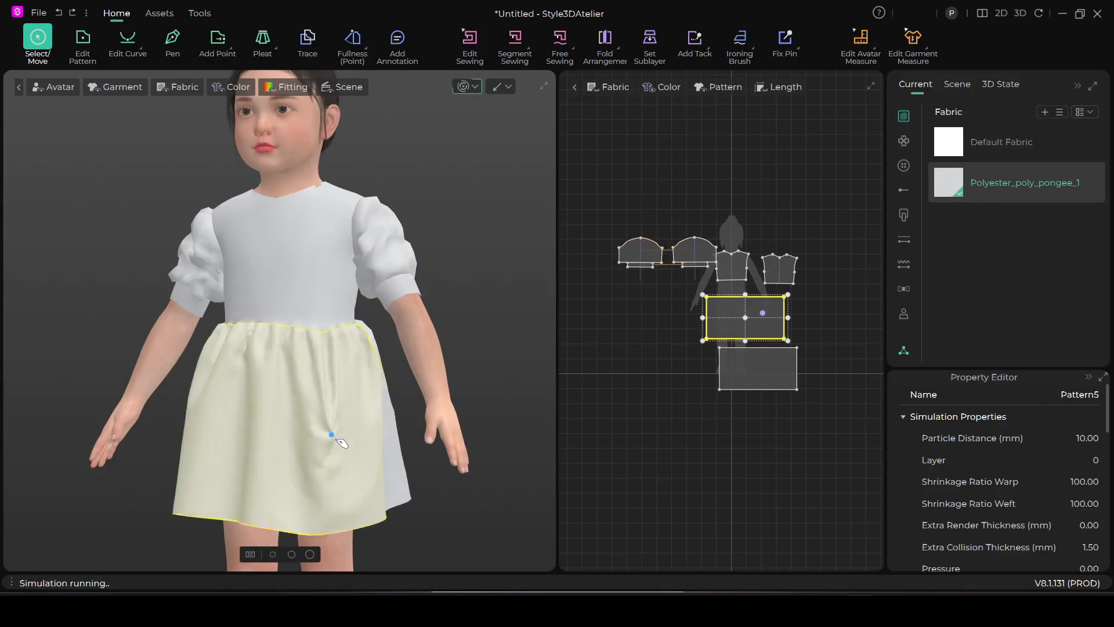
{"action": "right_click_drag", "start_coordinate": [281, 365], "coordinate": [166, 262]}
{"action": "left_click", "coordinate": [166, 262]}
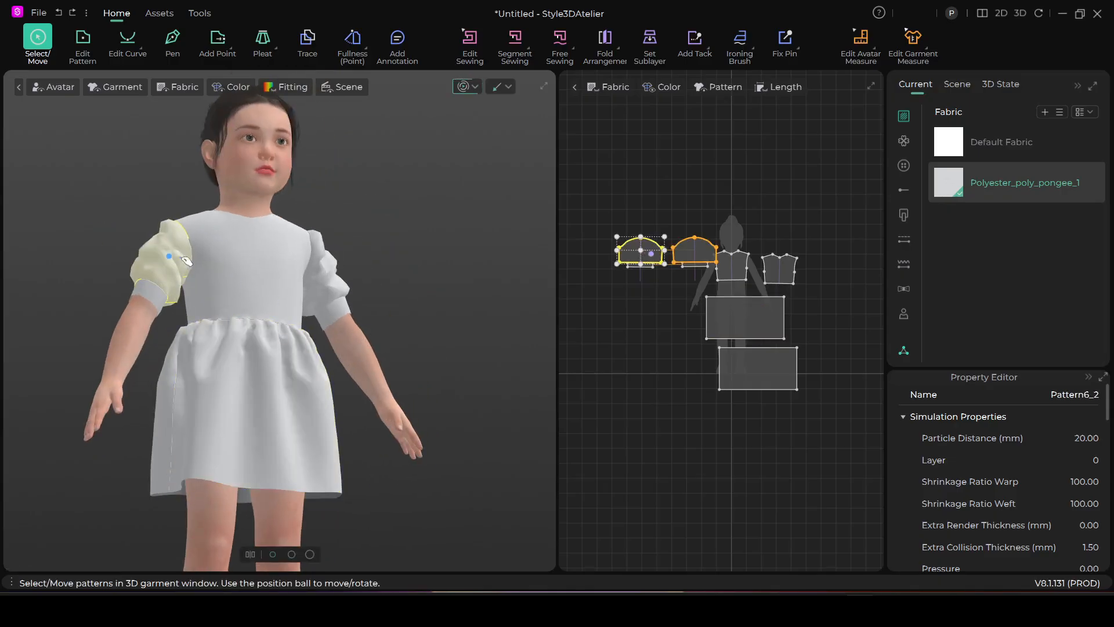
{"action": "left_click", "coordinate": [339, 270]}
{"action": "right_click_drag", "start_coordinate": [338, 271], "coordinate": [384, 271]}
{"action": "left_click_drag", "start_coordinate": [381, 269], "coordinate": [434, 253]}
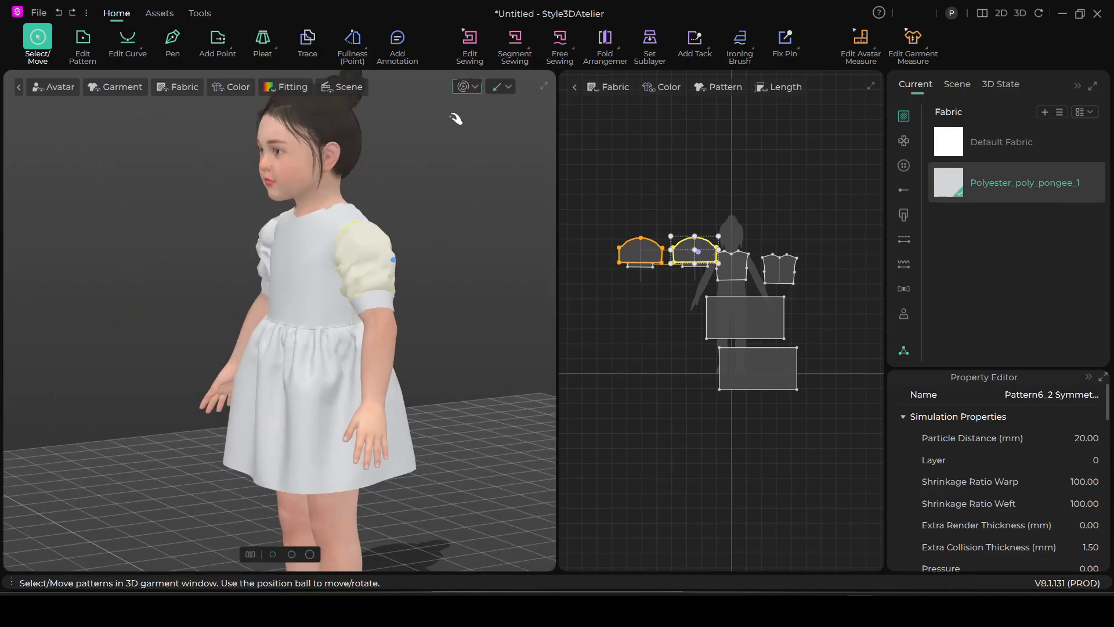
{"action": "left_click", "coordinate": [464, 86]}
Select both sleeve pieces, without their cuffs, and set their pressure to 1
{"action": "left_click", "coordinate": [449, 238]}
{"action": "right_click_drag", "start_coordinate": [440, 273], "coordinate": [511, 273]}
{"action": "left_click", "coordinate": [646, 253]}
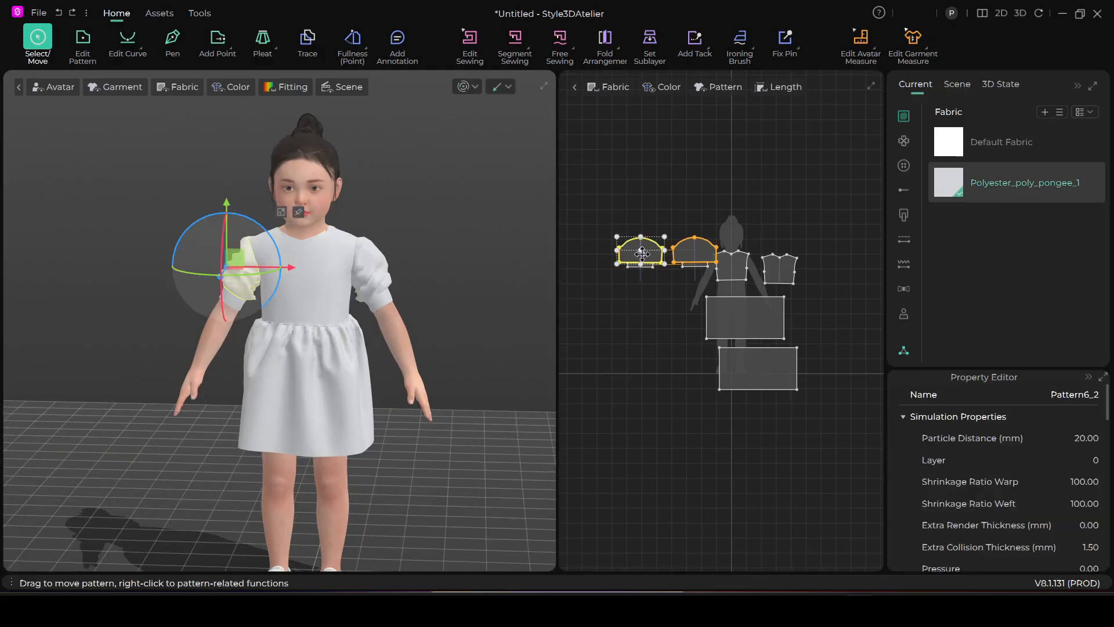
{"action": "left_click", "coordinate": [692, 249], "text": "shift"}
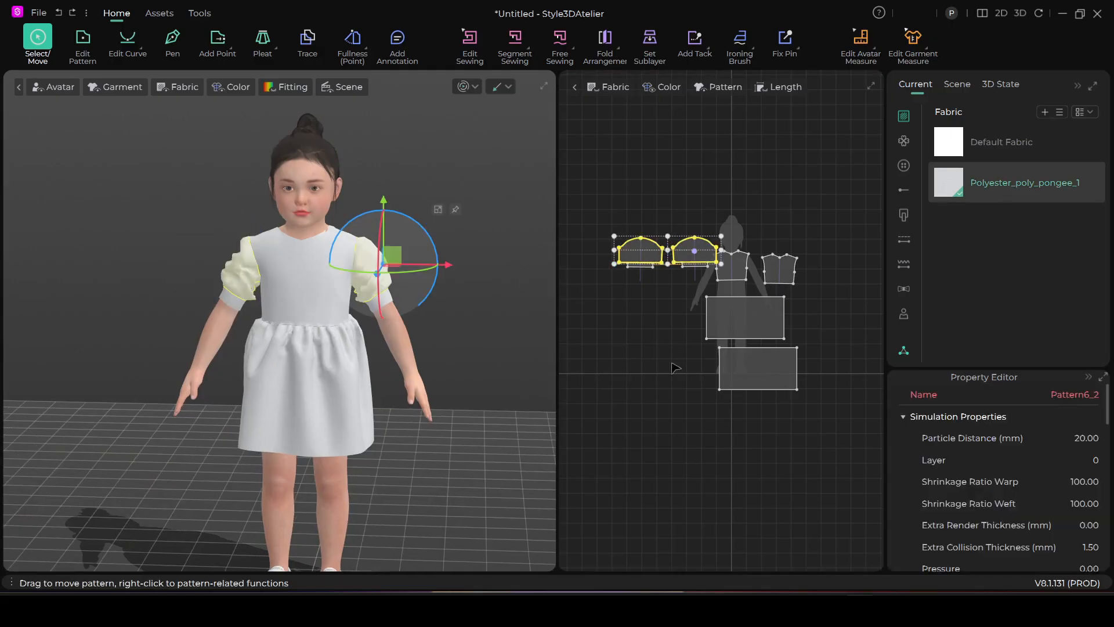
{"action": "scroll", "coordinate": [994, 503], "scroll_direction": "down", "scroll_amount": 1}
{"action": "left_click", "coordinate": [1095, 504]}
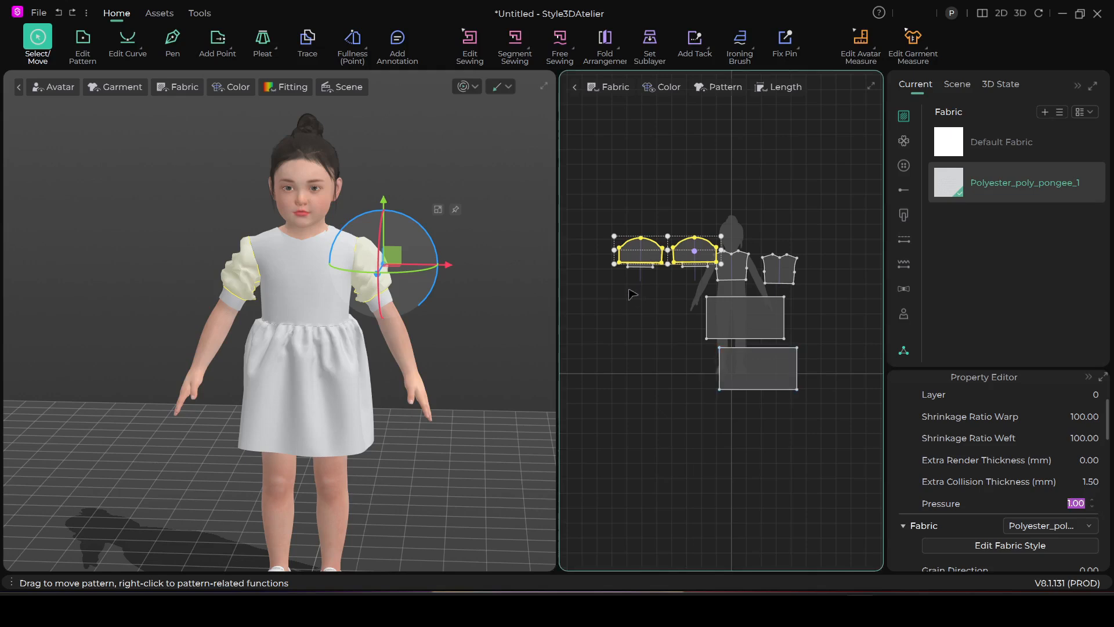
Start the simulation with the pressurised sleeves and tug the fabric of both sleeves
{"action": "left_click", "coordinate": [464, 87]}
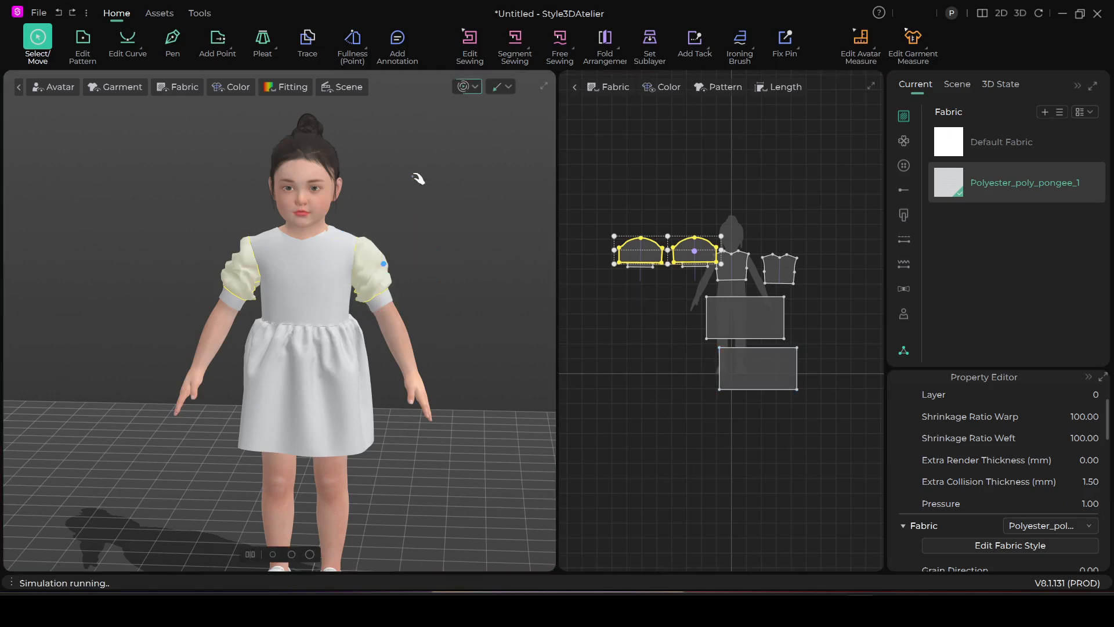
{"action": "left_click", "coordinate": [377, 264]}
{"action": "mouse_move", "coordinate": [236, 267]}
{"action": "left_mouse_down"}
{"action": "mouse_move", "coordinate": [187, 247]}
{"action": "mouse_move", "coordinate": [238, 253]}
{"action": "mouse_move", "coordinate": [215, 265]}
{"action": "mouse_move", "coordinate": [247, 269]}
{"action": "left_mouse_up"}
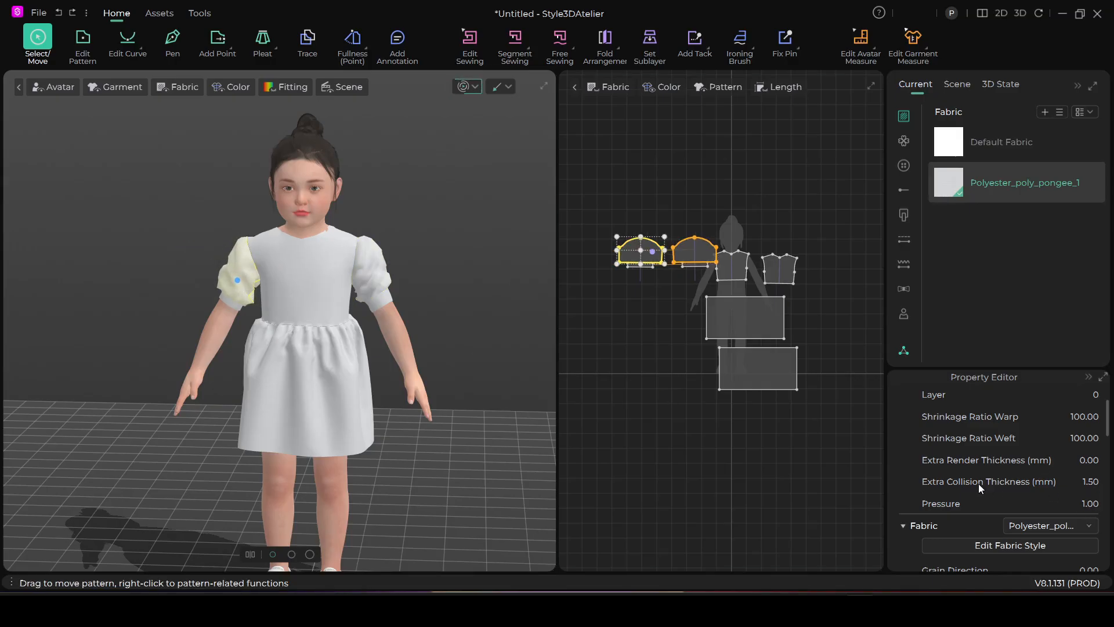
Raise the right sleeve's pressure to 3, let the simulation update the puff and stop it
{"action": "double_click", "coordinate": [1095, 504]}
{"action": "left_click", "coordinate": [463, 87]}
{"action": "left_click", "coordinate": [463, 86]}
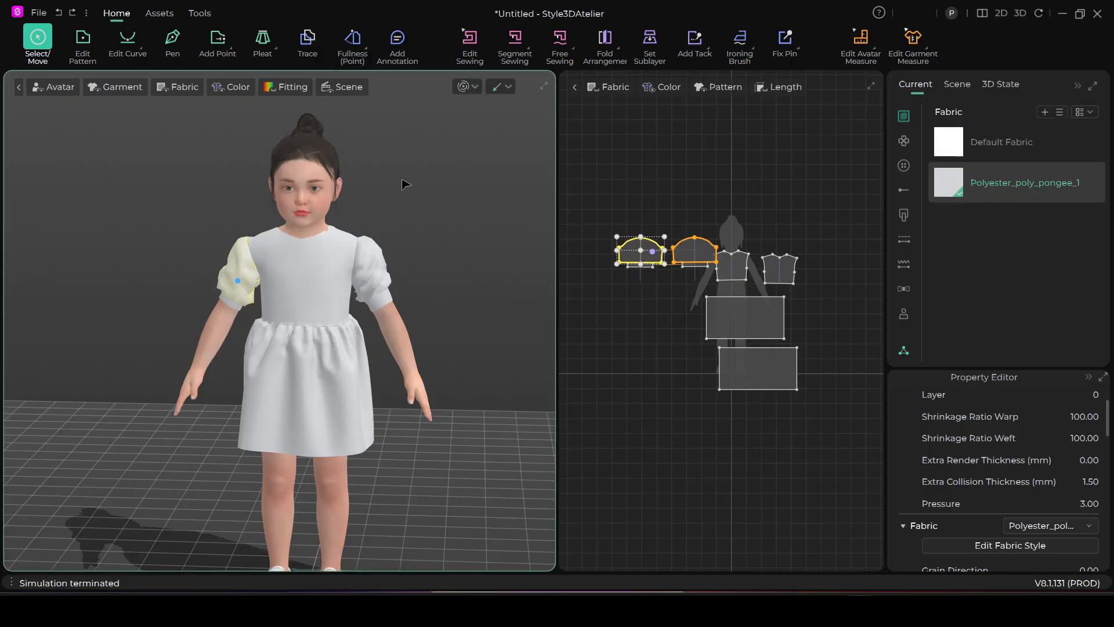
Restart the simulation and tug the fabric of both puff sleeves outward
{"action": "left_click", "coordinate": [463, 86]}
{"action": "left_click", "coordinate": [386, 264]}
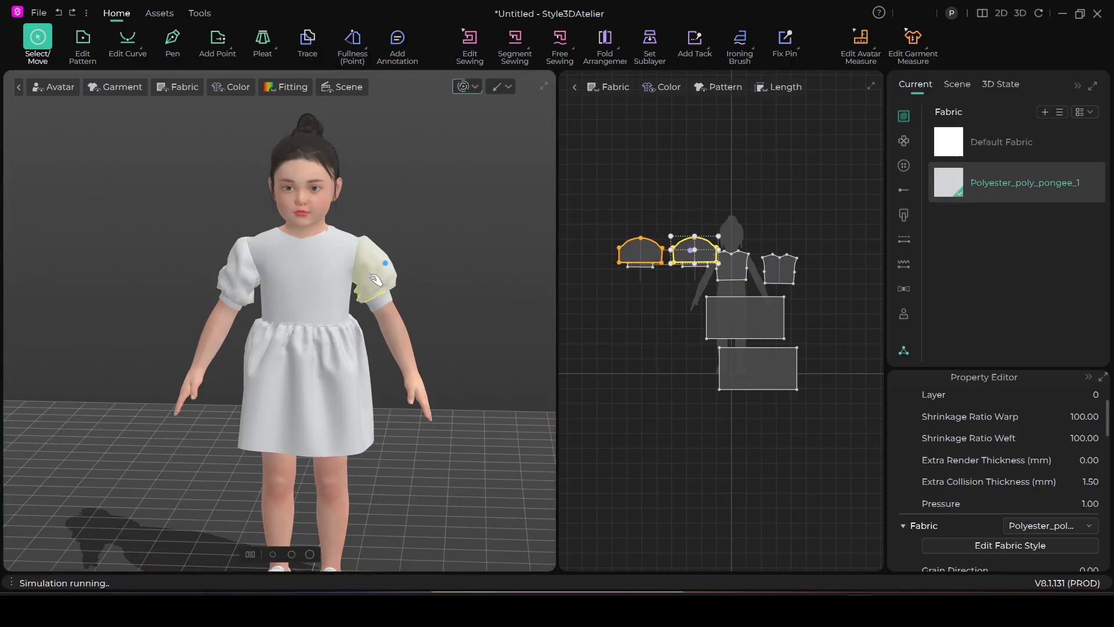
{"action": "left_click", "coordinate": [241, 273]}
{"action": "mouse_move", "coordinate": [225, 283]}
{"action": "left_mouse_down"}
{"action": "mouse_move", "coordinate": [204, 282]}
{"action": "mouse_move", "coordinate": [210, 291]}
{"action": "left_mouse_up"}
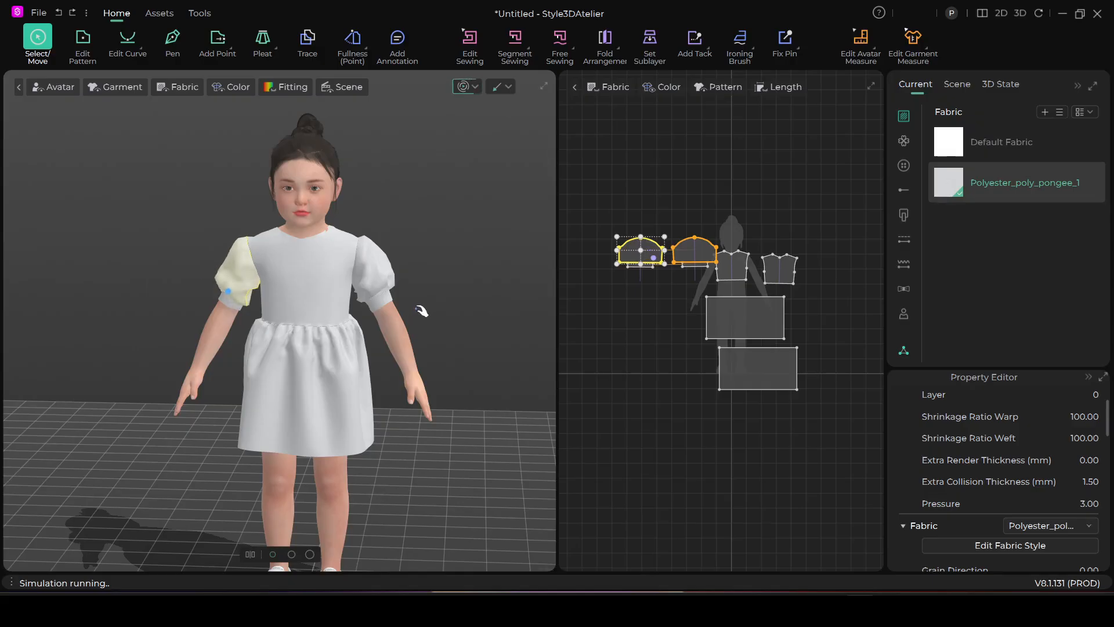
Pull the left sleeve's fabric into shape from behind the avatar while the simulation runs
{"action": "scroll", "coordinate": [424, 311], "scroll_direction": "up", "scroll_amount": 4}
{"action": "right_click_drag", "start_coordinate": [435, 313], "coordinate": [137, 317]}
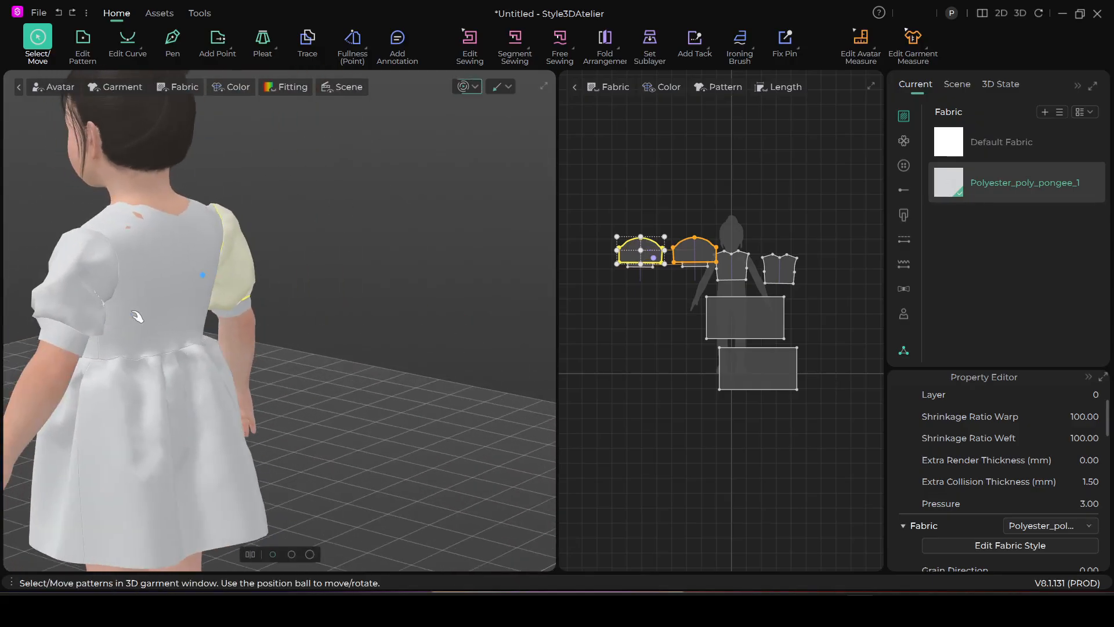
{"action": "left_click_drag", "start_coordinate": [104, 285], "coordinate": [152, 287]}
{"action": "left_click_drag", "start_coordinate": [98, 316], "coordinate": [116, 323]}
{"action": "right_click_drag", "start_coordinate": [99, 314], "coordinate": [374, 310]}
{"action": "scroll", "coordinate": [201, 331], "scroll_direction": "down", "scroll_amount": 1}
{"action": "middle_click_drag", "start_coordinate": [194, 320], "coordinate": [375, 310]}
{"action": "scroll", "coordinate": [250, 344], "scroll_direction": "down", "scroll_amount": 1}
Tug the right and left sleeves from the front to even out their puff, and stop the simulation
{"action": "right_click_drag", "start_coordinate": [140, 310], "coordinate": [101, 301]}
{"action": "left_click_drag", "start_coordinate": [118, 279], "coordinate": [86, 300]}
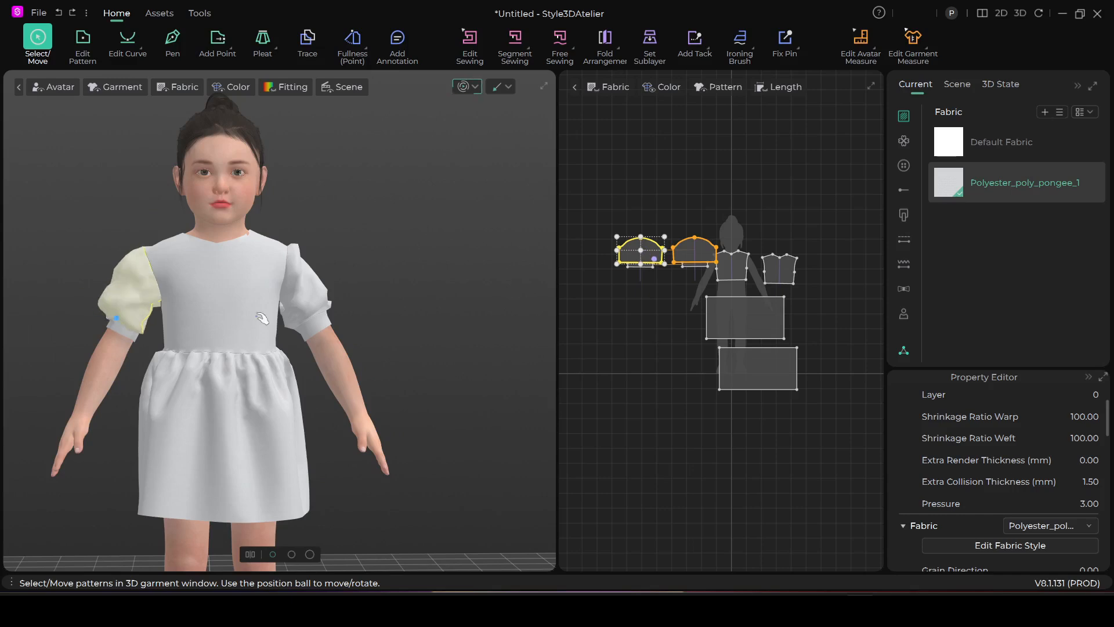
{"action": "left_click", "coordinate": [325, 295]}
{"action": "right_click_drag", "start_coordinate": [350, 309], "coordinate": [328, 283]}
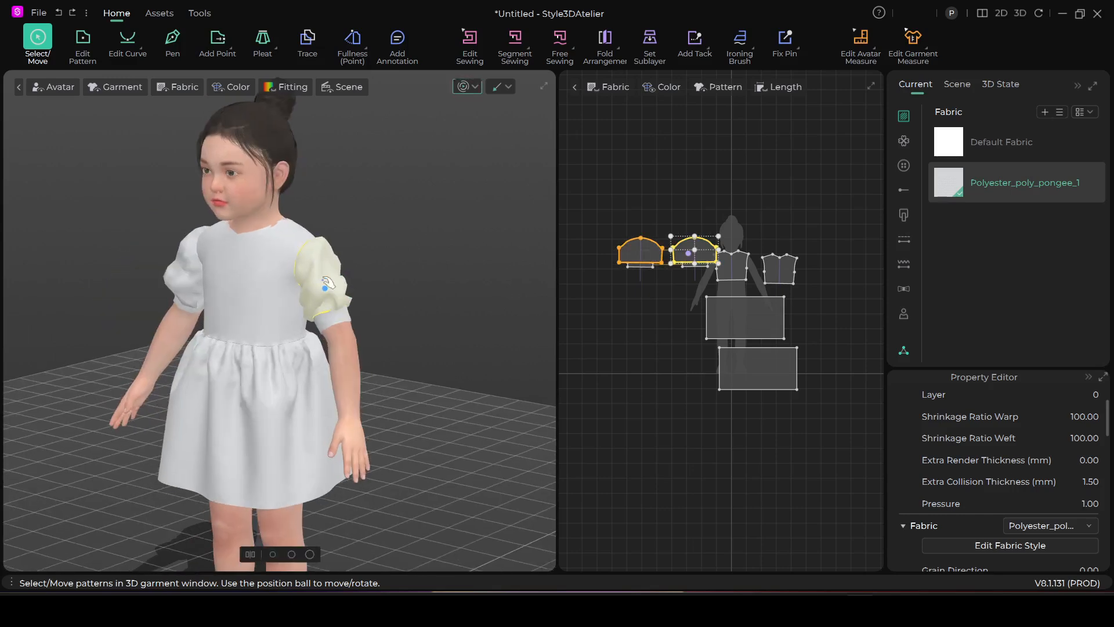
{"action": "scroll", "coordinate": [349, 270], "scroll_direction": "up", "scroll_amount": 1}
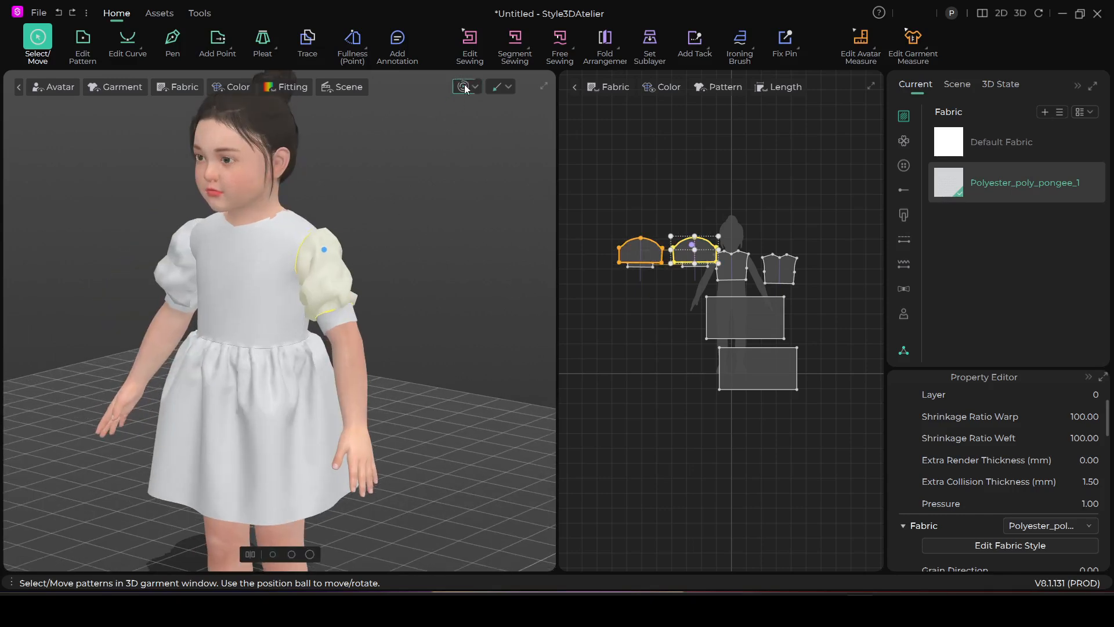
{"action": "left_click", "coordinate": [466, 88]}
Select all pattern pieces of the dress and set their particle distance to 10 mm
{"action": "scroll", "coordinate": [425, 257], "scroll_direction": "down", "scroll_amount": 2}
{"action": "scroll", "coordinate": [639, 255], "scroll_direction": "down", "scroll_amount": 4}
{"action": "scroll", "coordinate": [641, 272], "scroll_direction": "up", "scroll_amount": 2}
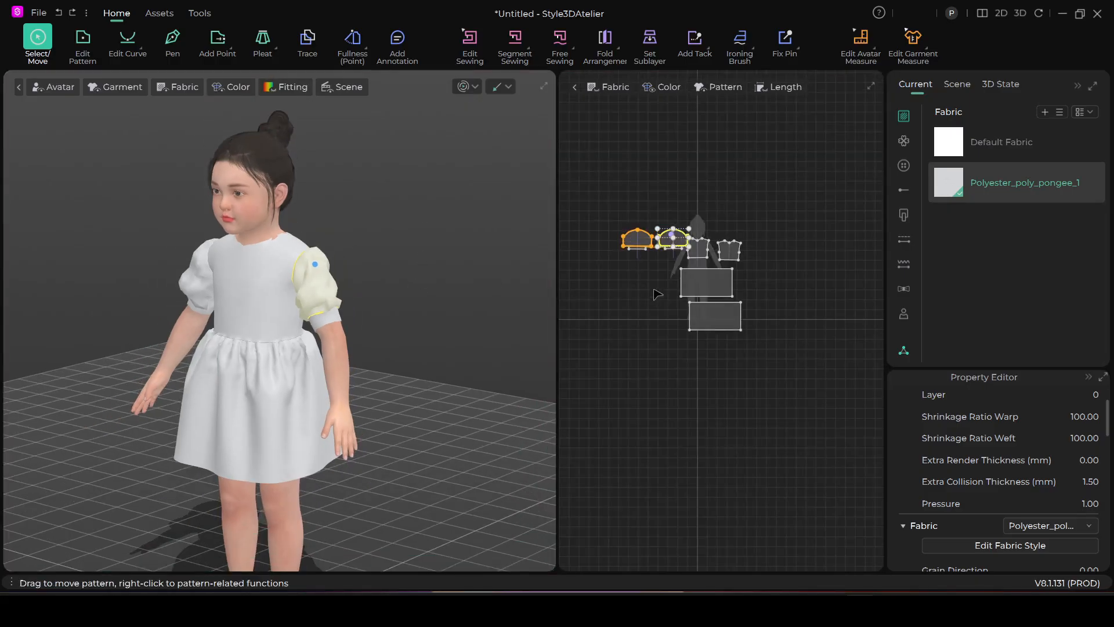
{"action": "left_click_drag", "start_coordinate": [585, 196], "coordinate": [780, 376]}
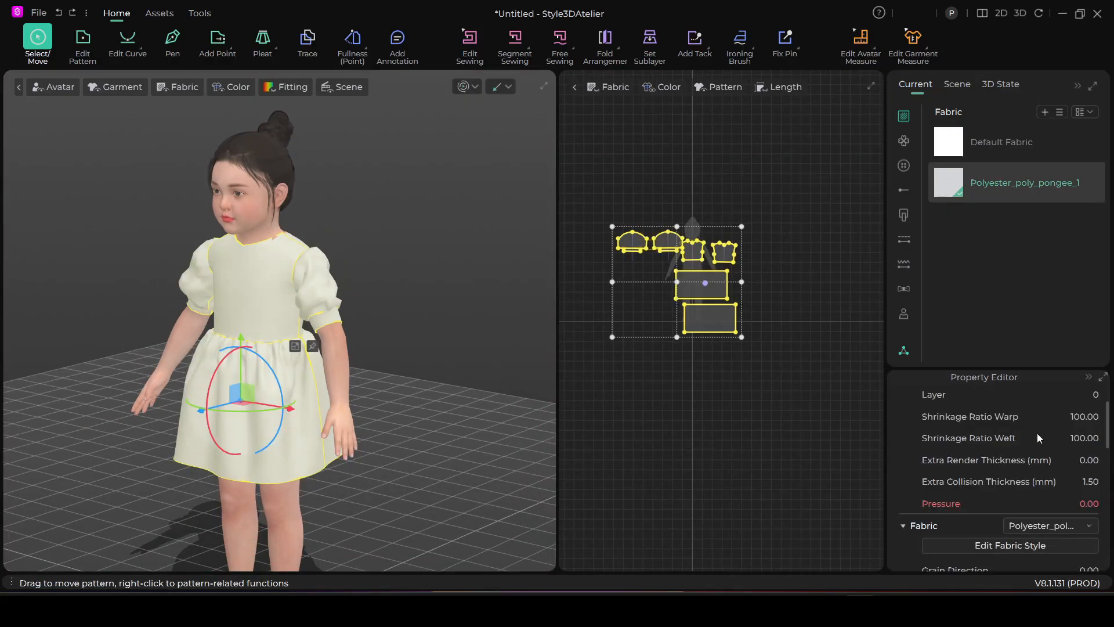
{"action": "scroll", "coordinate": [1073, 427], "scroll_direction": "up", "scroll_amount": 2}
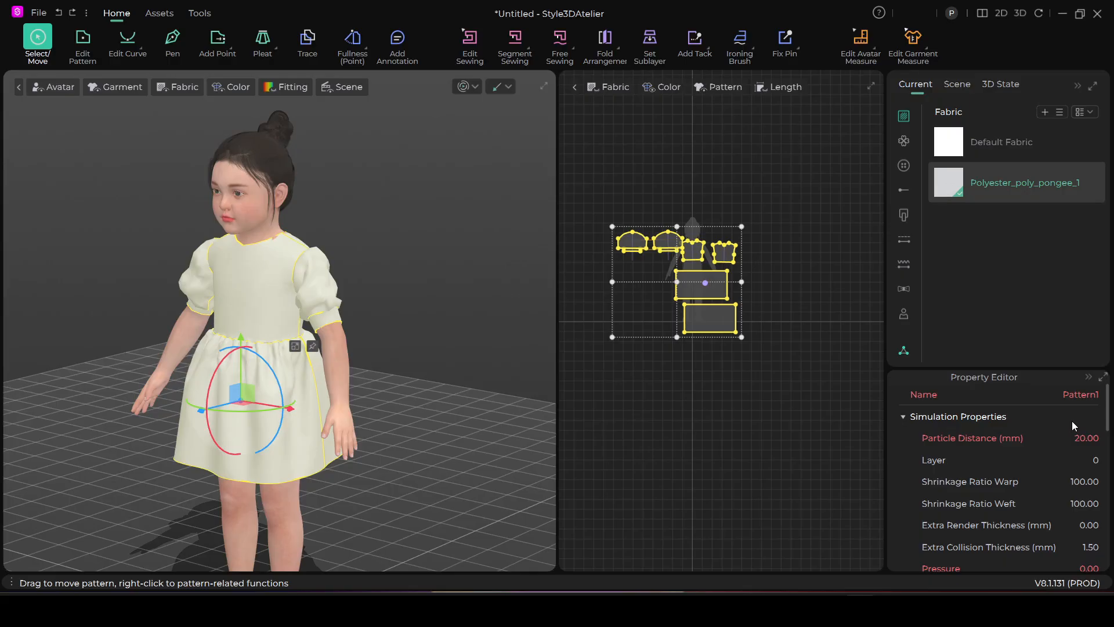
{"action": "left_click", "coordinate": [1088, 440]}
{"action": "type", "text": "10"}
Simulate the dress with the 10 mm particle distance, clear the selection, check the sleeves and stop the simulation
{"action": "left_click", "coordinate": [471, 91]}
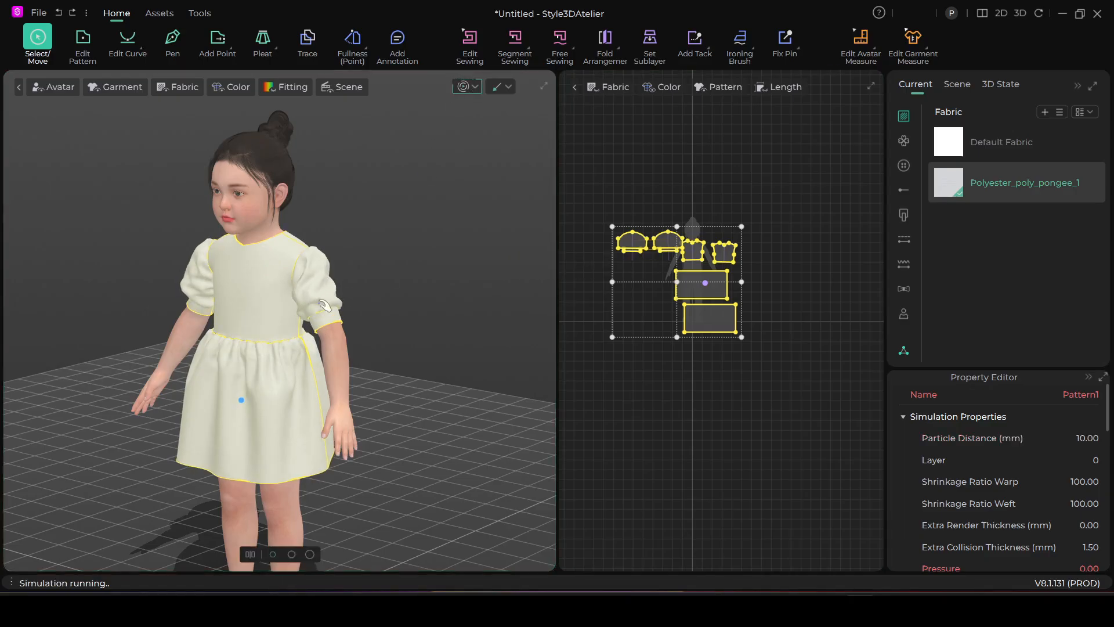
{"action": "scroll", "coordinate": [325, 306], "scroll_direction": "down", "scroll_amount": 2}
{"action": "left_click", "coordinate": [418, 219]}
{"action": "right_click_drag", "start_coordinate": [364, 296], "coordinate": [408, 291]}
{"action": "scroll", "coordinate": [372, 319], "scroll_direction": "up", "scroll_amount": 3}
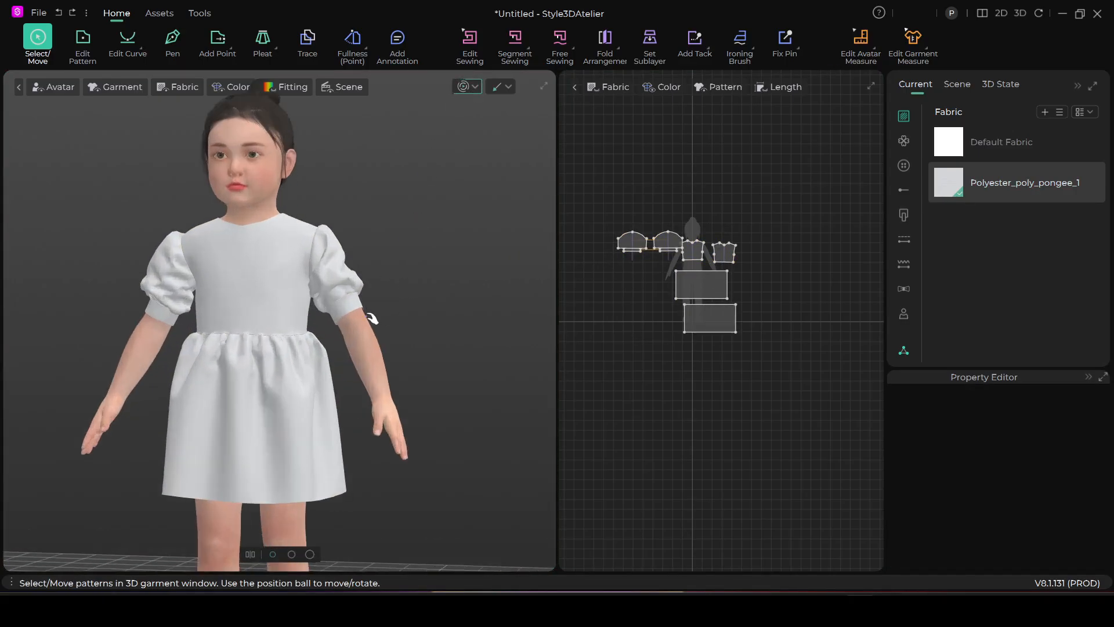
{"action": "scroll", "coordinate": [372, 318], "scroll_direction": "up", "scroll_amount": 2}
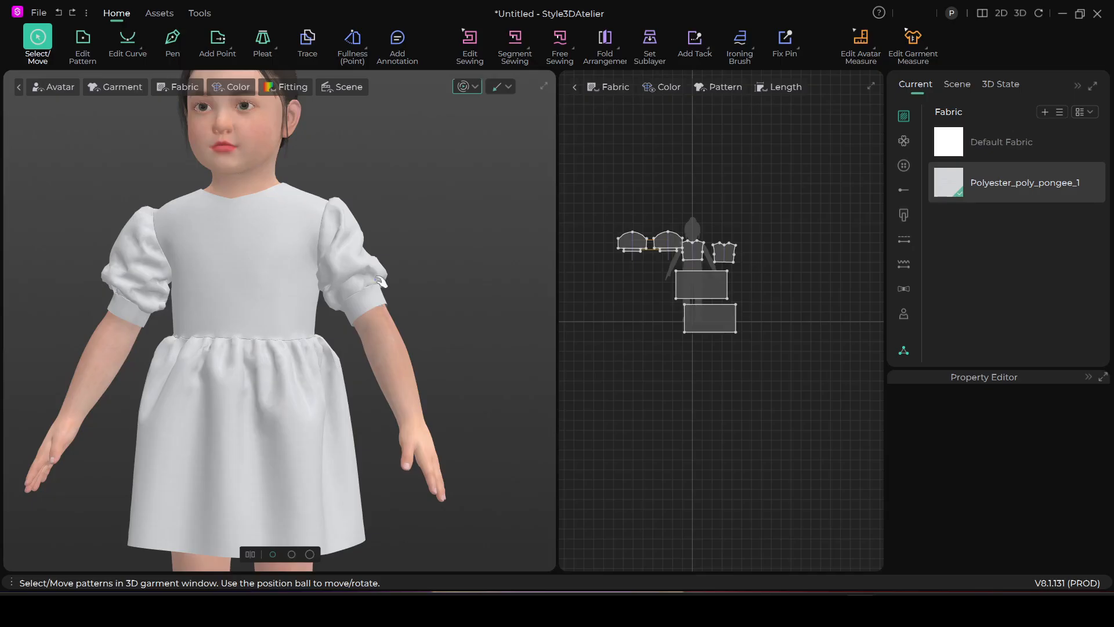
{"action": "left_click", "coordinate": [471, 87]}
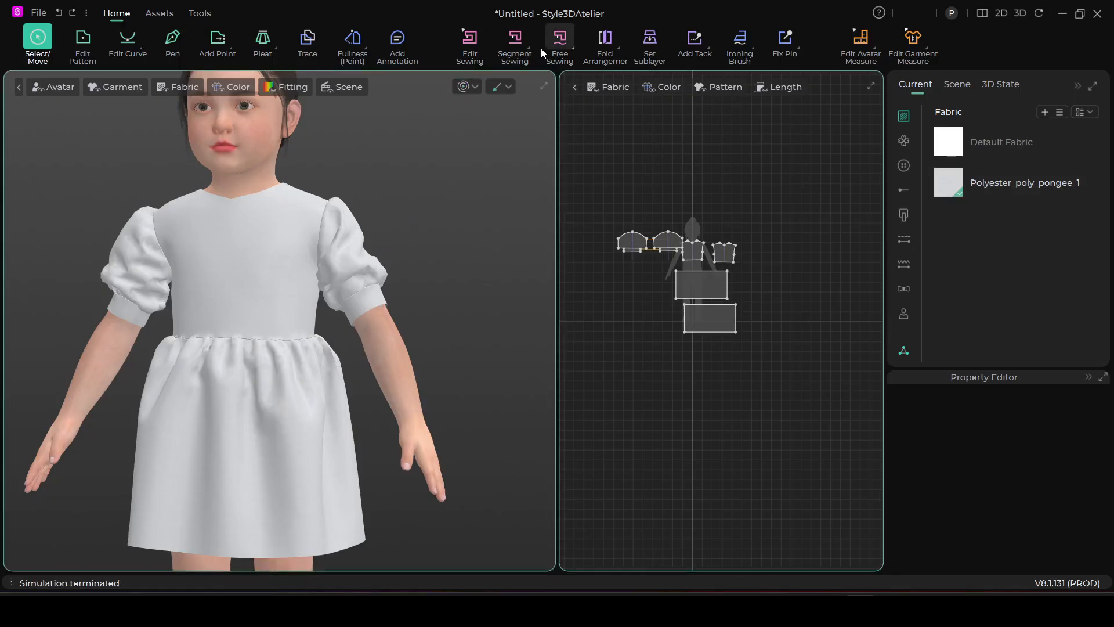
Select all pattern pieces again and refine their particle distance to 5 mm
{"action": "left_click_drag", "start_coordinate": [584, 190], "coordinate": [807, 375]}
{"action": "double_click", "coordinate": [1079, 440]}
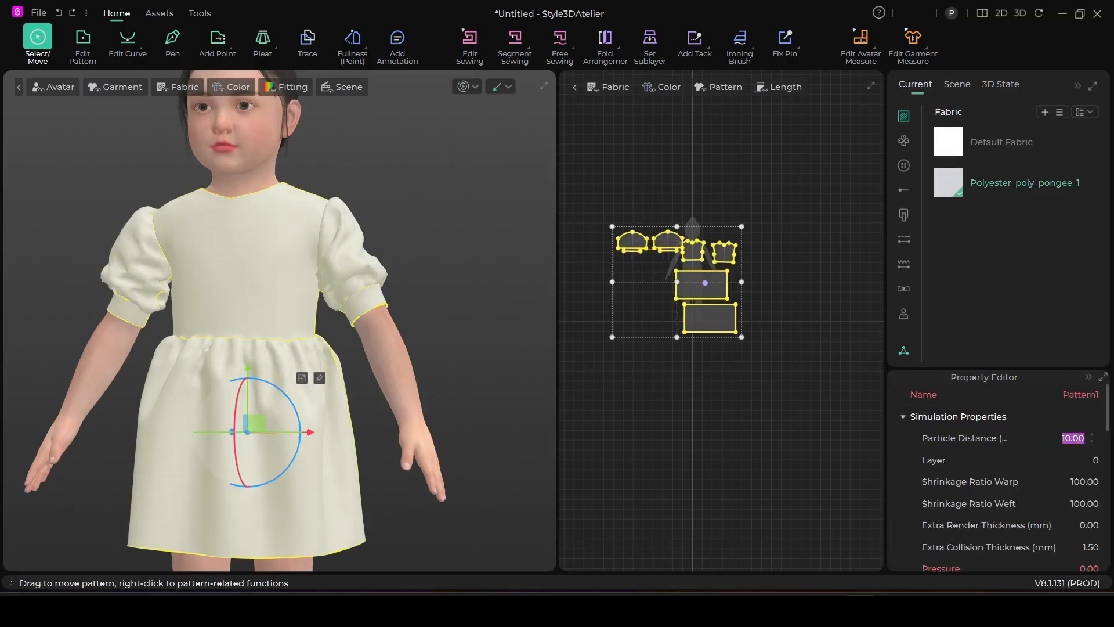
{"action": "type", "text": "5"}
{"action": "key", "text": "Return"}
Simulate the refined dress, tug both sleeves, stop the simulation and deselect all pieces
{"action": "left_click", "coordinate": [463, 88]}
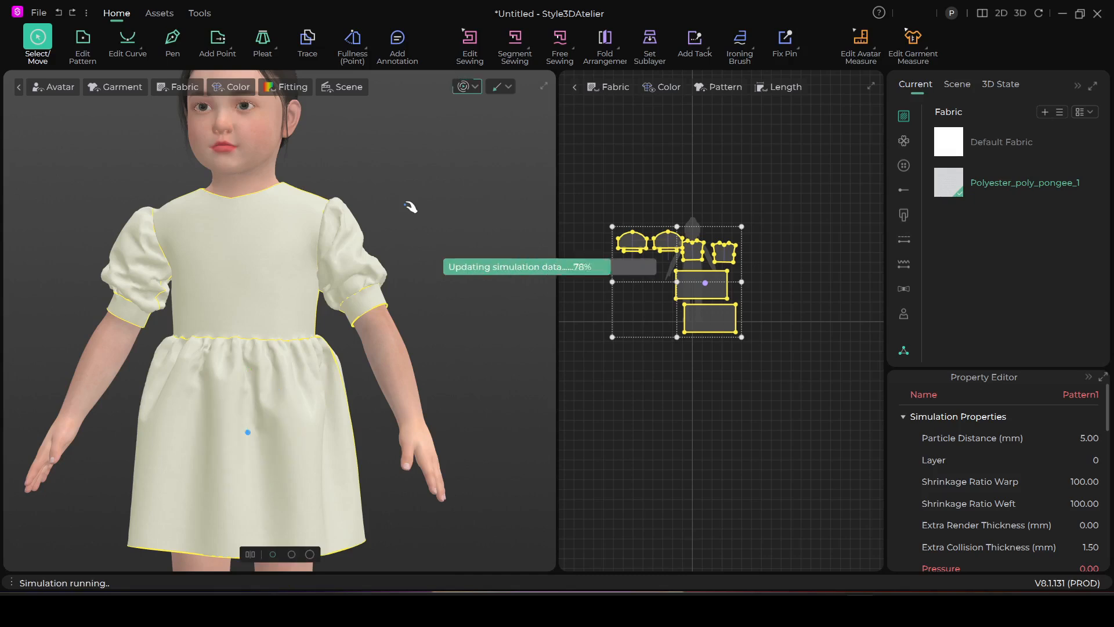
{"action": "left_click_drag", "start_coordinate": [367, 248], "coordinate": [378, 249]}
{"action": "left_click", "coordinate": [133, 267]}
{"action": "scroll", "coordinate": [432, 112], "scroll_direction": "down", "scroll_amount": 3}
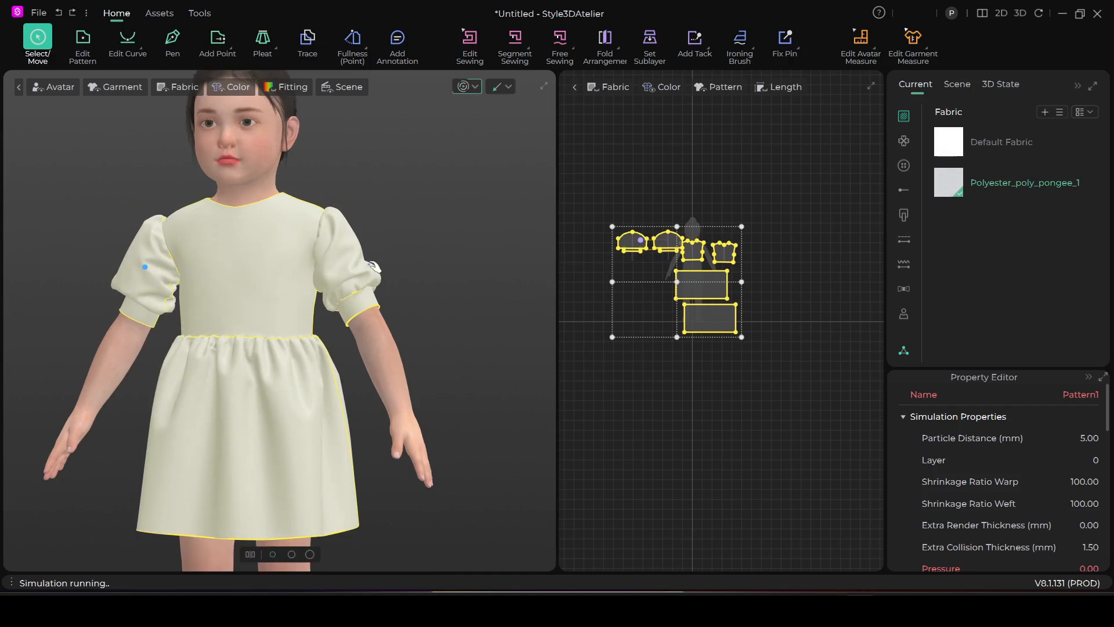
{"action": "left_click", "coordinate": [468, 87]}
{"action": "right_click_drag", "start_coordinate": [450, 231], "coordinate": [474, 252]}
{"action": "left_click", "coordinate": [430, 264]}
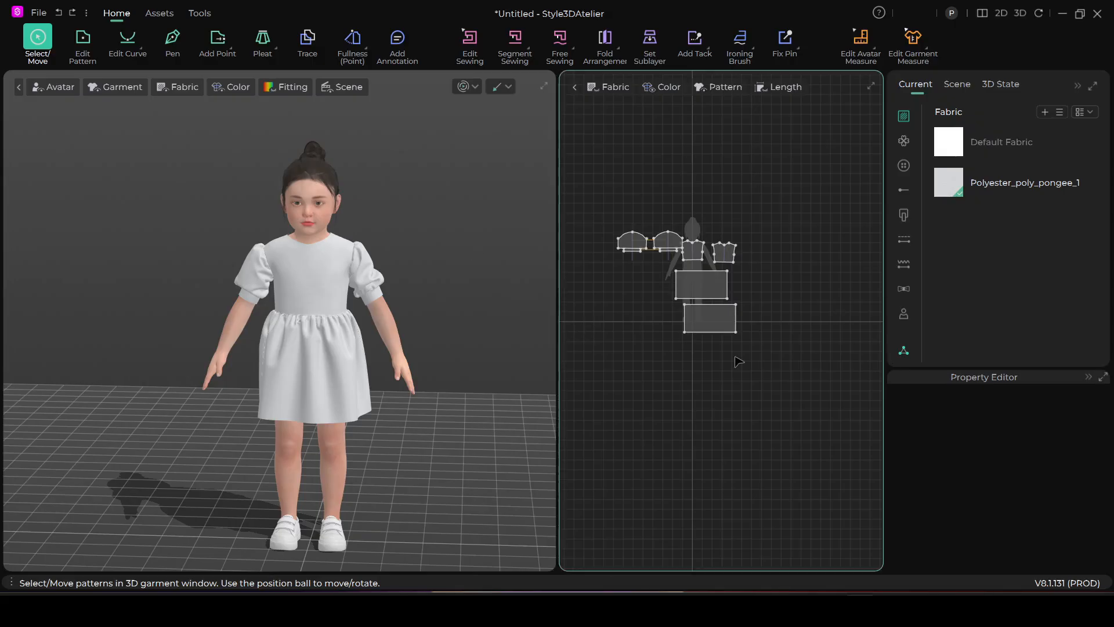
Select the Polyester_poly_pongee_1 fabric and open the image file chooser for its front texture
{"action": "scroll", "coordinate": [456, 342], "scroll_direction": "up", "scroll_amount": 3}
{"action": "scroll", "coordinate": [458, 334], "scroll_direction": "down", "scroll_amount": 4}
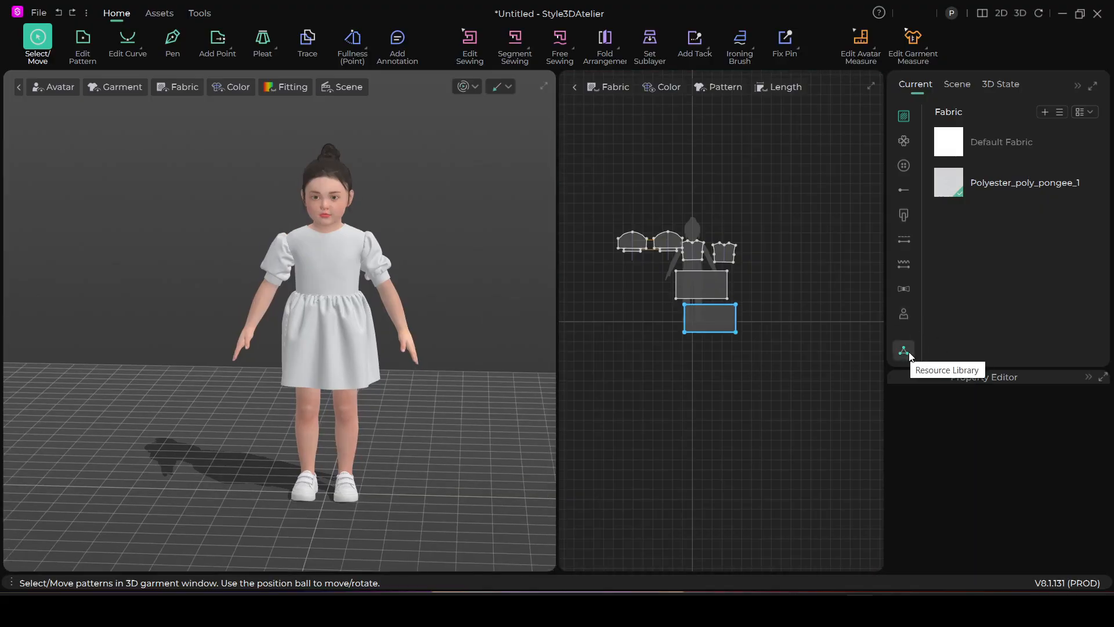
{"action": "left_click", "coordinate": [982, 186]}
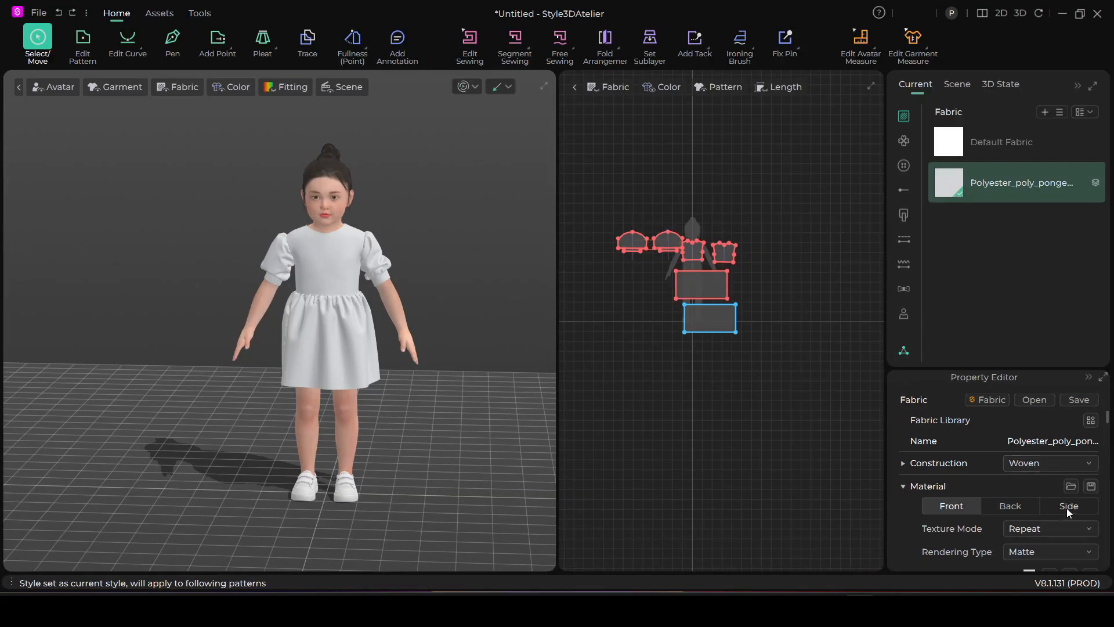
{"action": "scroll", "coordinate": [1043, 483], "scroll_direction": "down", "scroll_amount": 2}
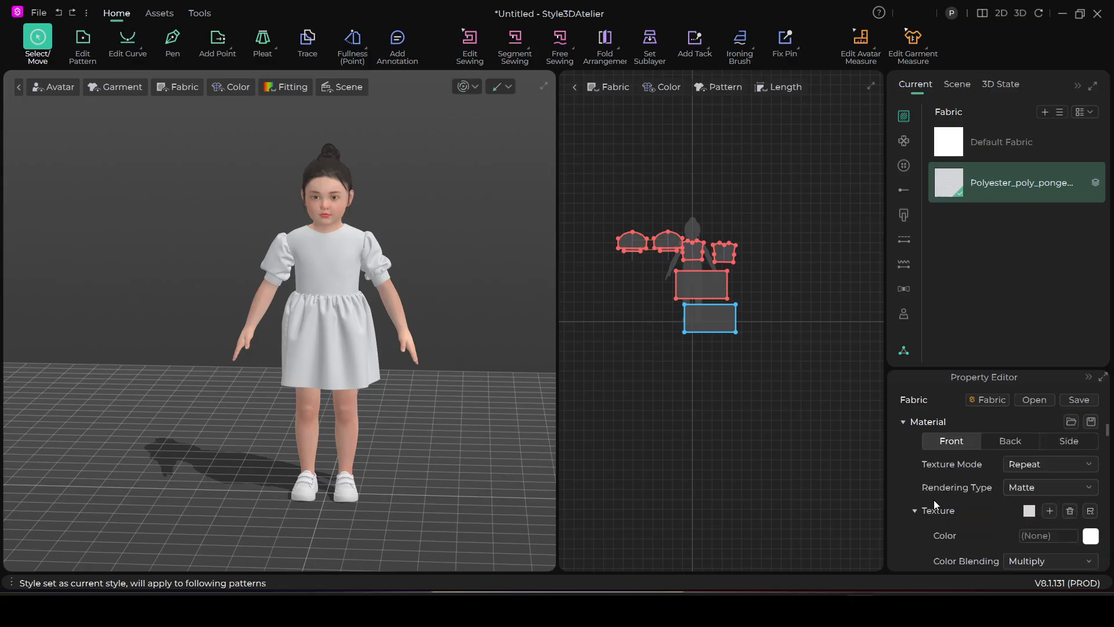
{"action": "scroll", "coordinate": [1013, 472], "scroll_direction": "down", "scroll_amount": 2}
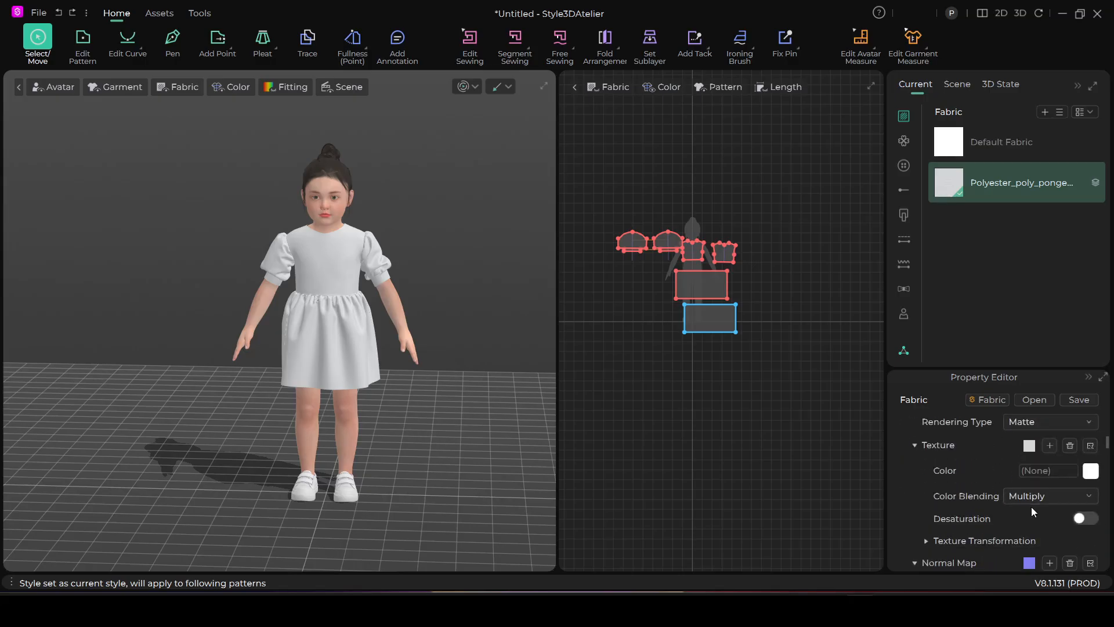
{"action": "left_click", "coordinate": [1049, 446]}
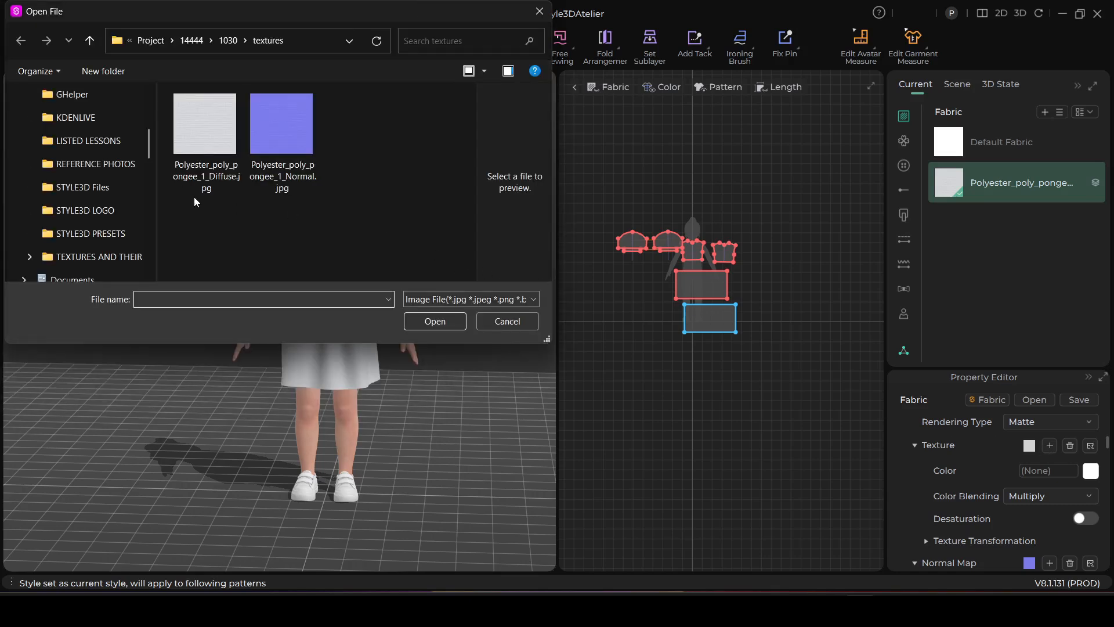
Load the pink cat patchwork image from the Desktop folder TEXTURES AND THEIR MAPS as the fabric's texture
{"action": "scroll", "coordinate": [96, 117], "scroll_direction": "up", "scroll_amount": 5}
{"action": "left_click", "coordinate": [94, 96]}
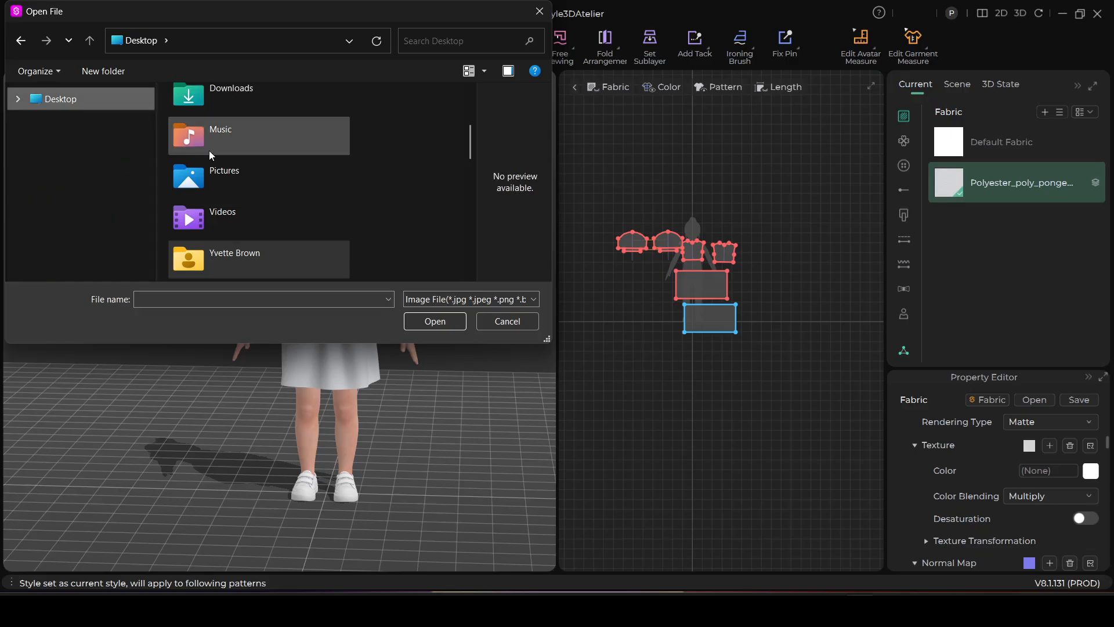
{"action": "scroll", "coordinate": [210, 152], "scroll_direction": "down", "scroll_amount": 5}
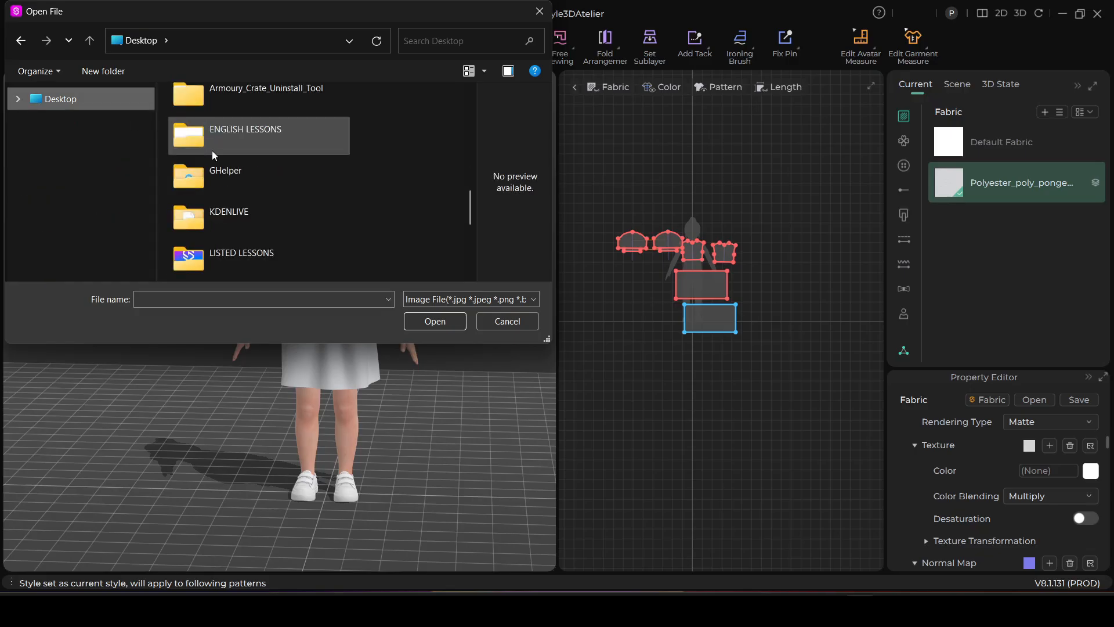
{"action": "scroll", "coordinate": [213, 152], "scroll_direction": "down", "scroll_amount": 5}
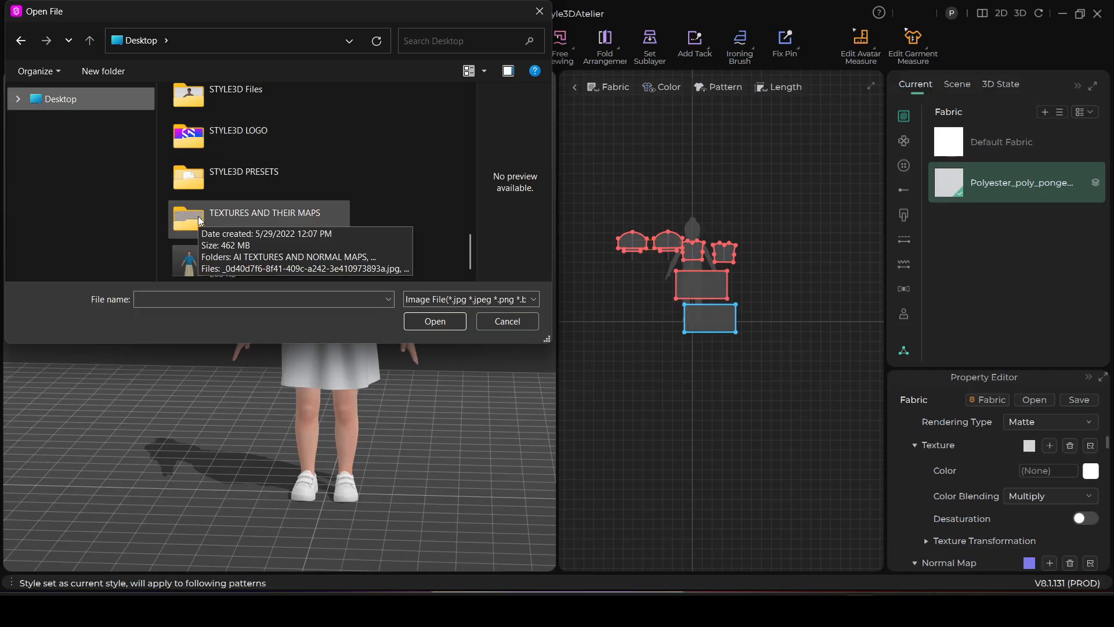
{"action": "scroll", "coordinate": [244, 188], "scroll_direction": "up", "scroll_amount": 2}
{"action": "scroll", "coordinate": [244, 188], "scroll_direction": "down", "scroll_amount": 2}
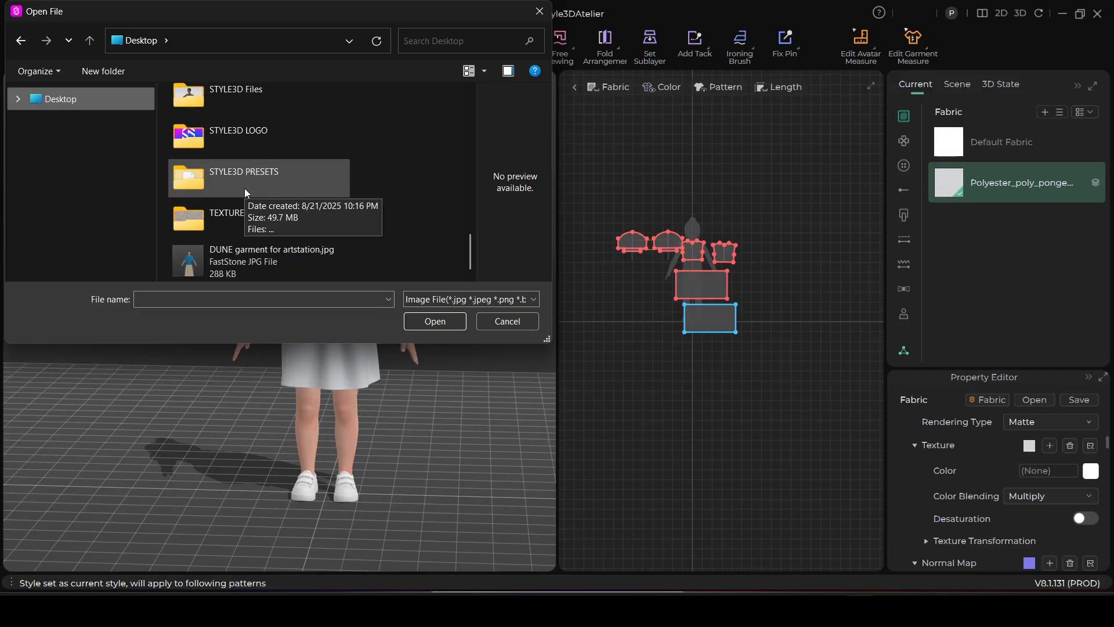
{"action": "double_click", "coordinate": [199, 218]}
{"action": "scroll", "coordinate": [255, 186], "scroll_direction": "down", "scroll_amount": 3}
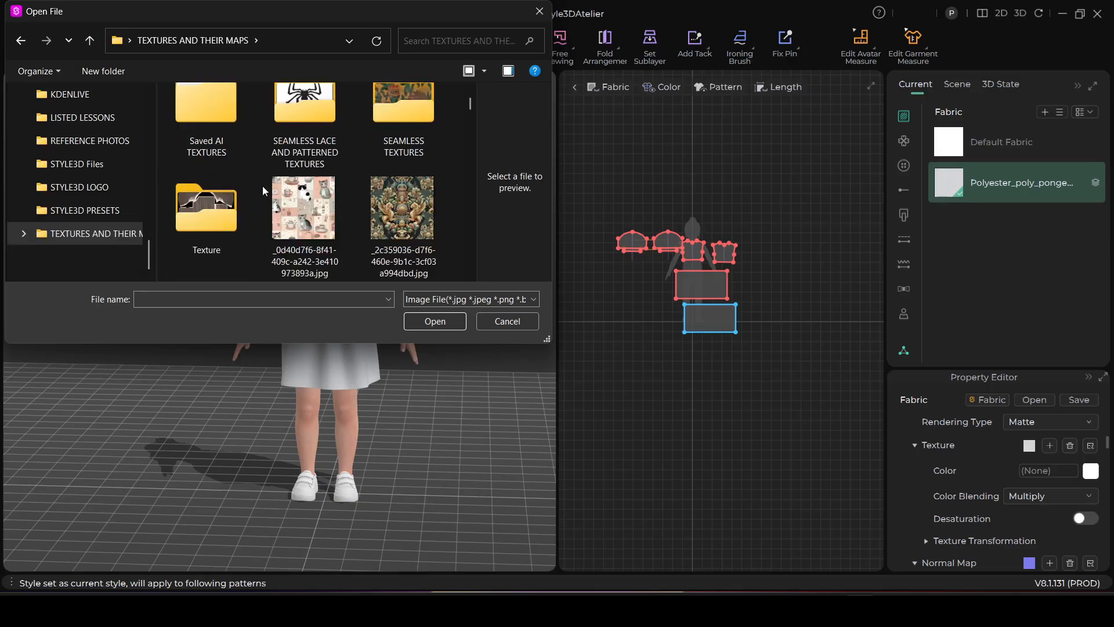
{"action": "double_click", "coordinate": [308, 114]}
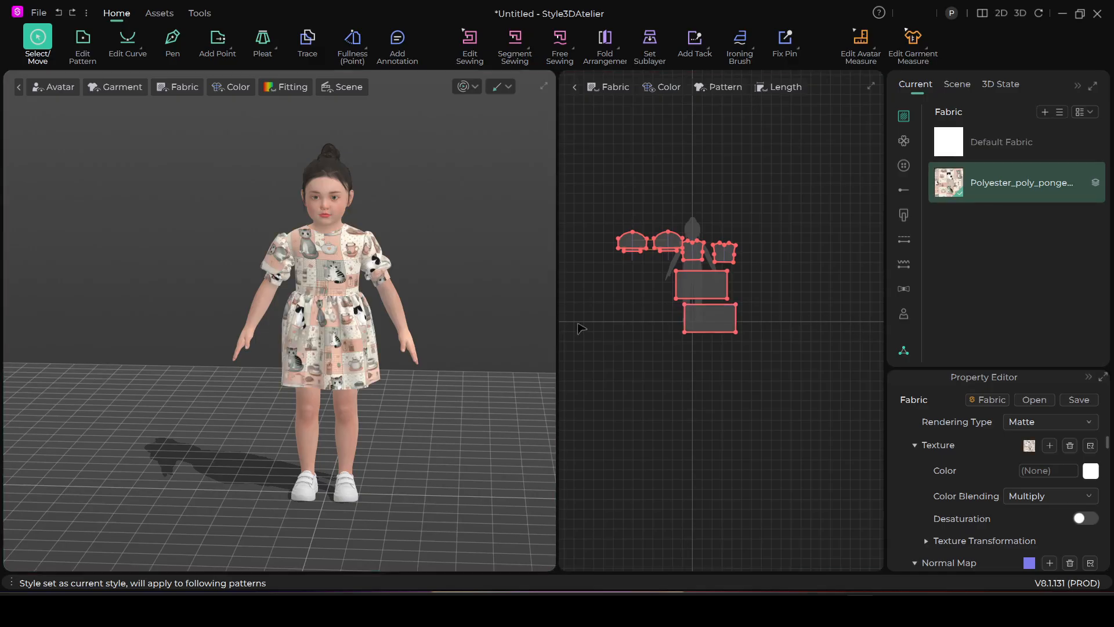
Examine the cat print's scale and placement on the dress's bodice, sleeves and skirt up close and from a distance
{"action": "scroll", "coordinate": [325, 360], "scroll_direction": "up", "scroll_amount": 2}
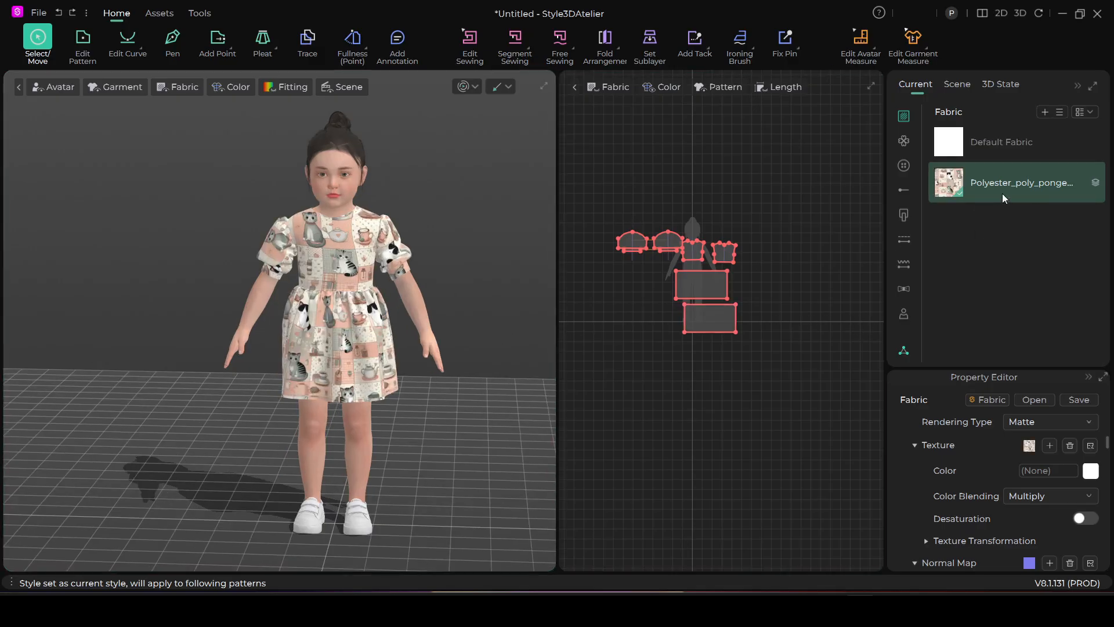
{"action": "scroll", "coordinate": [425, 360], "scroll_direction": "up", "scroll_amount": 2}
{"action": "right_click_drag", "start_coordinate": [425, 361], "coordinate": [388, 321]}
{"action": "scroll", "coordinate": [377, 307], "scroll_direction": "up", "scroll_amount": 5}
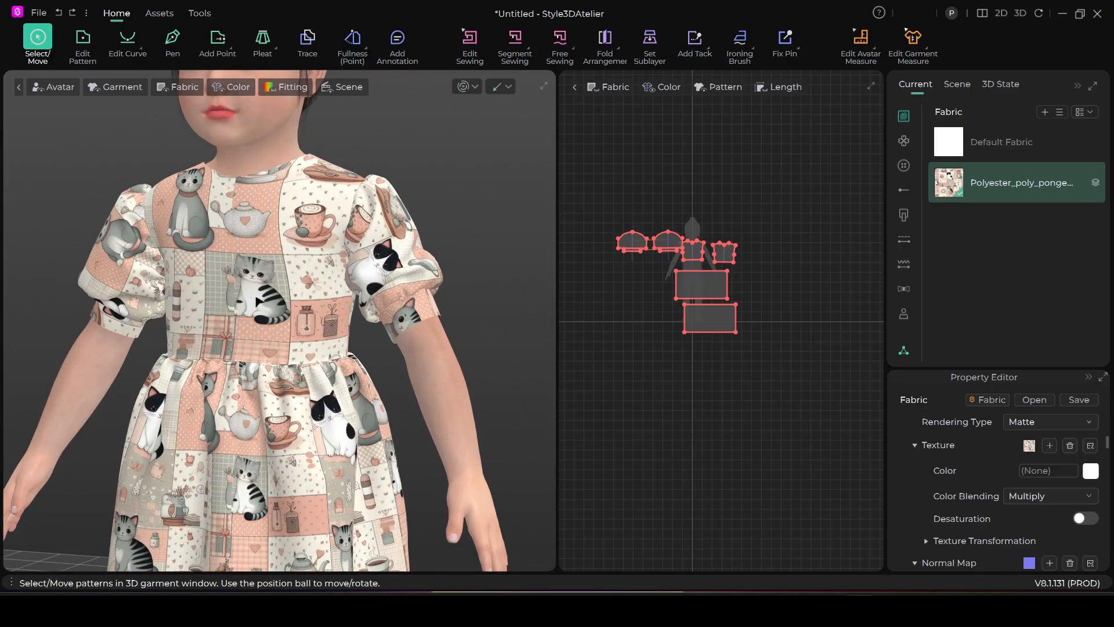
{"action": "scroll", "coordinate": [276, 306], "scroll_direction": "down", "scroll_amount": 2}
{"action": "right_click_drag", "start_coordinate": [256, 351], "coordinate": [342, 327]}
{"action": "scroll", "coordinate": [370, 321], "scroll_direction": "down", "scroll_amount": 3}
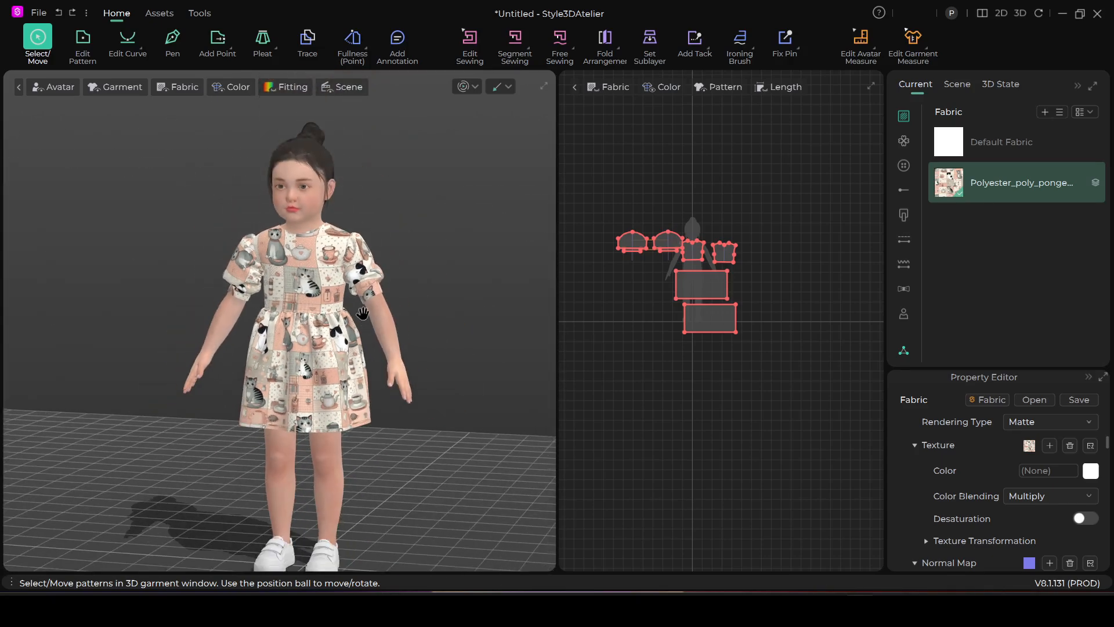
{"action": "middle_click_drag", "start_coordinate": [362, 313], "coordinate": [386, 285]}
{"action": "right_click_drag", "start_coordinate": [367, 337], "coordinate": [388, 335]}
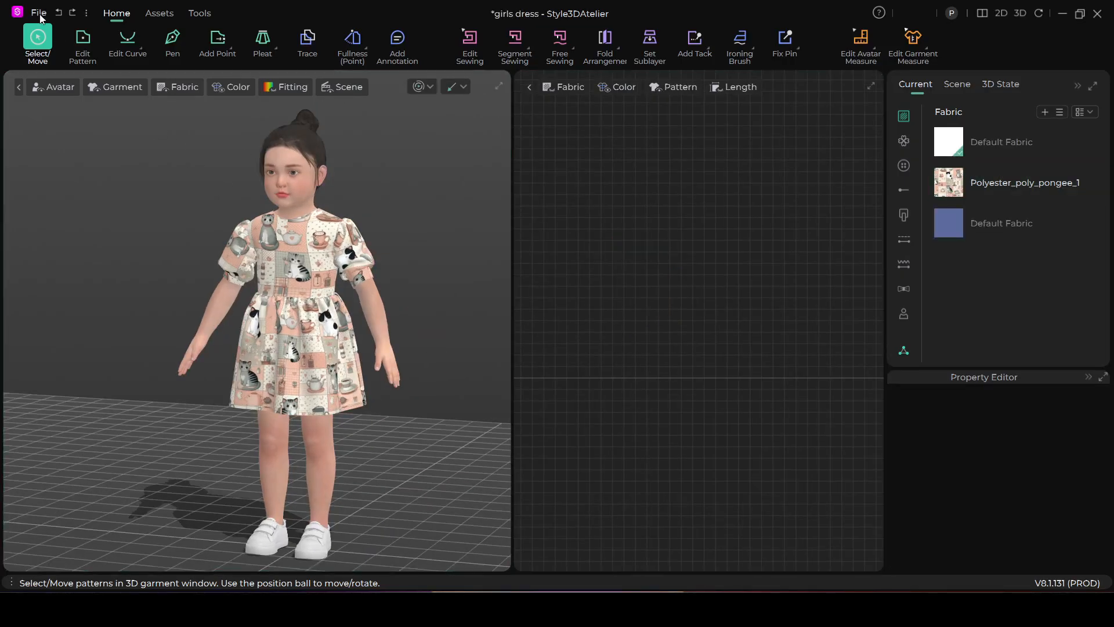
{"action": "left_click", "coordinate": [39, 14]}
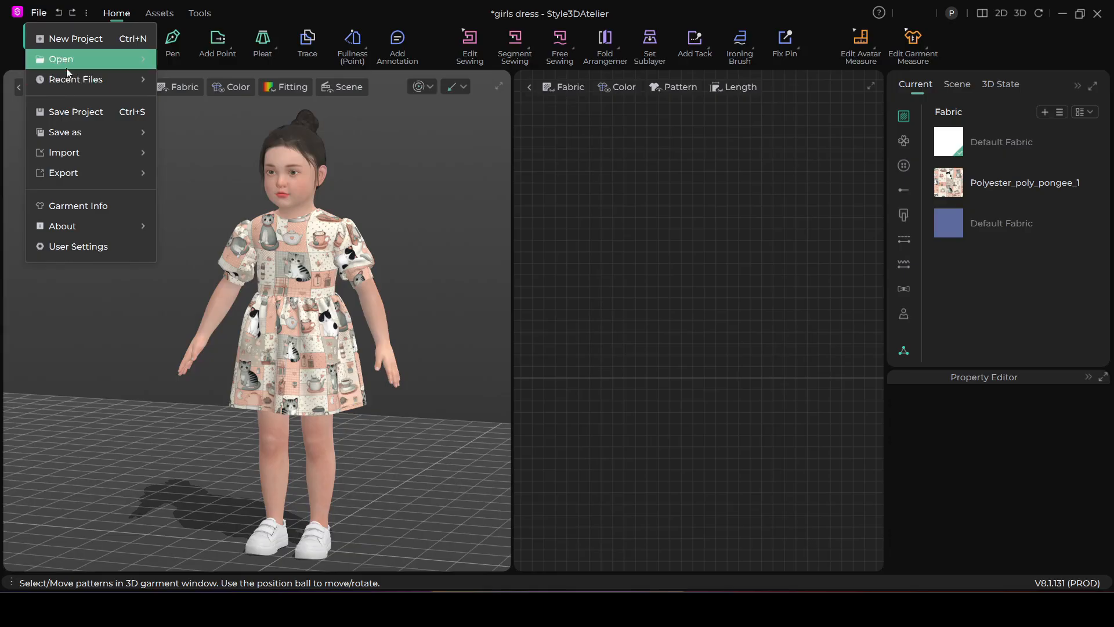
{"action": "mouse_move", "coordinate": [66, 67]}
{"action": "left_click", "coordinate": [187, 57]}
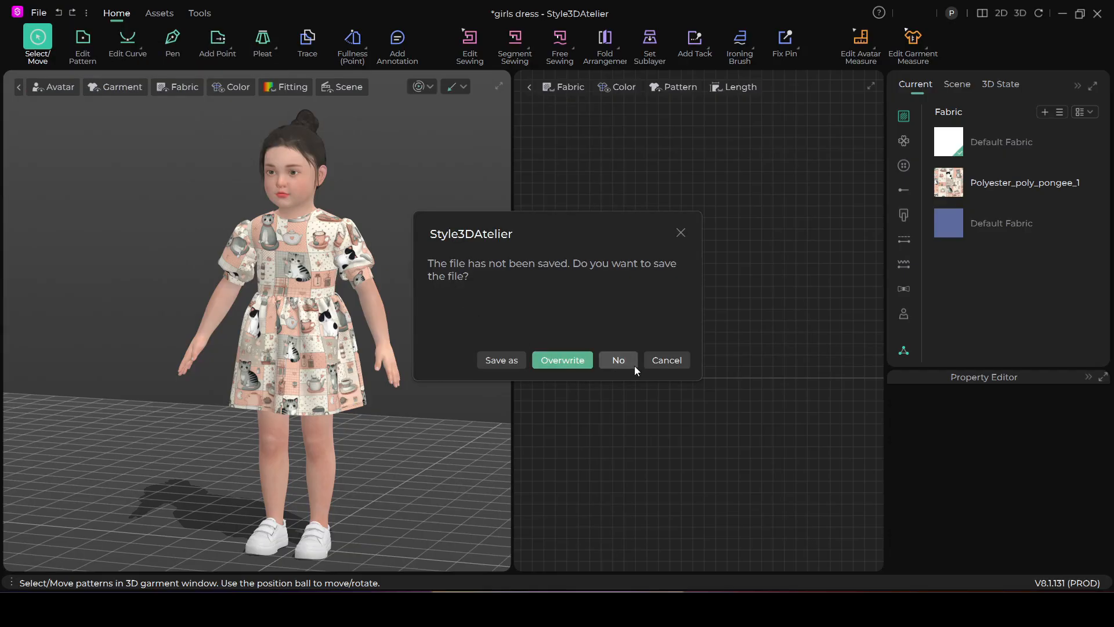
{"action": "left_click", "coordinate": [662, 362]}
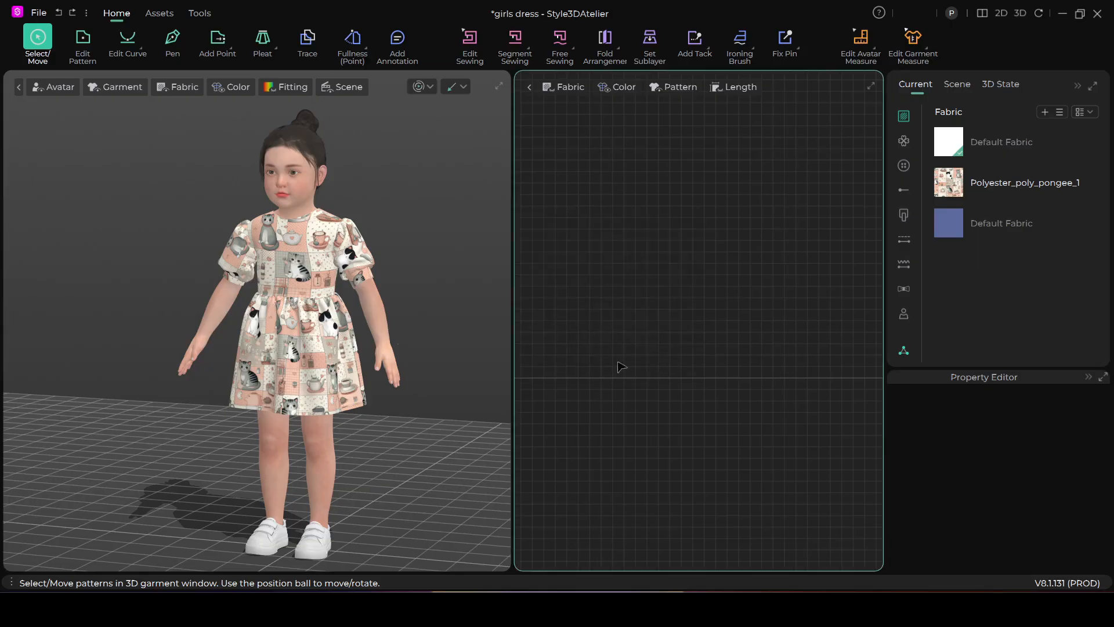
Save the girls dress project
{"action": "scroll", "coordinate": [352, 345], "scroll_direction": "down", "scroll_amount": 1}
{"action": "right_click_drag", "start_coordinate": [353, 345], "coordinate": [393, 350]}
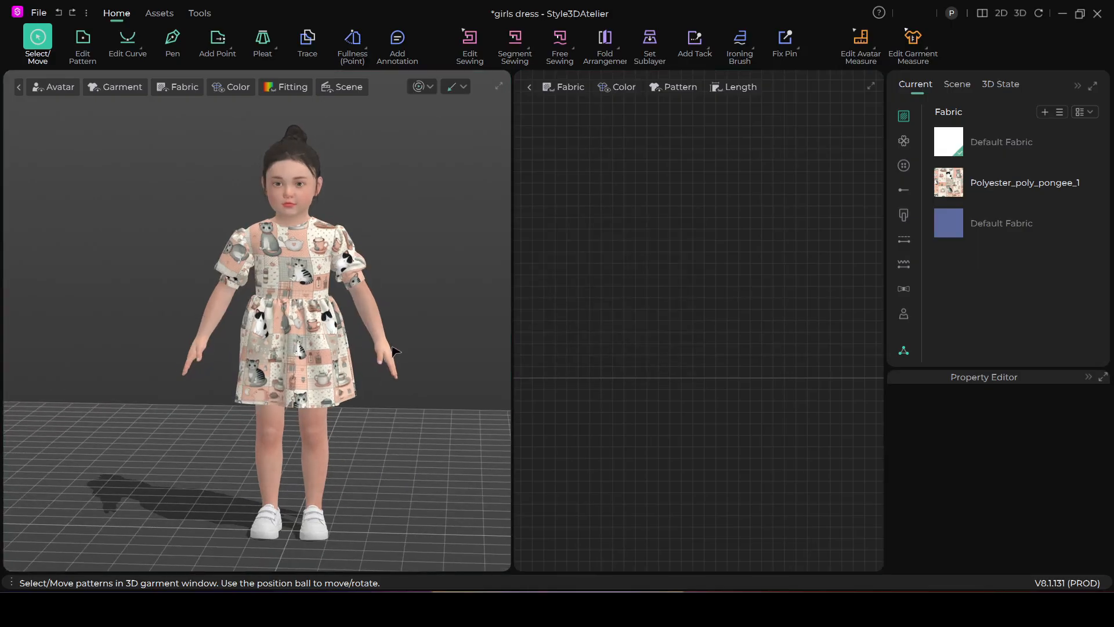
{"action": "left_click", "coordinate": [39, 10]}
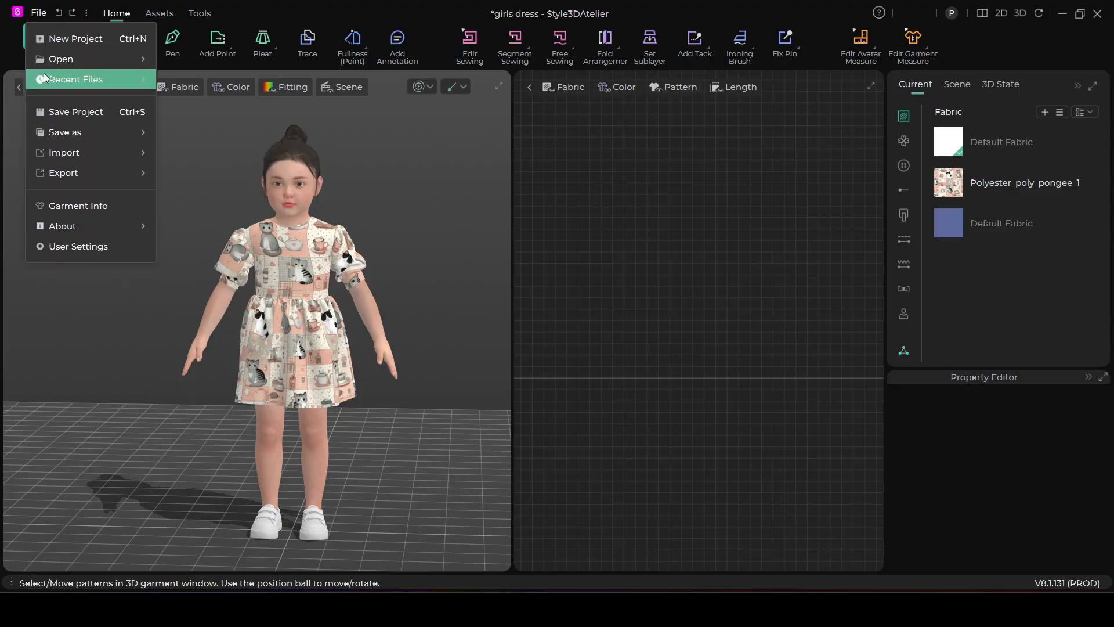
{"action": "left_click", "coordinate": [63, 112]}
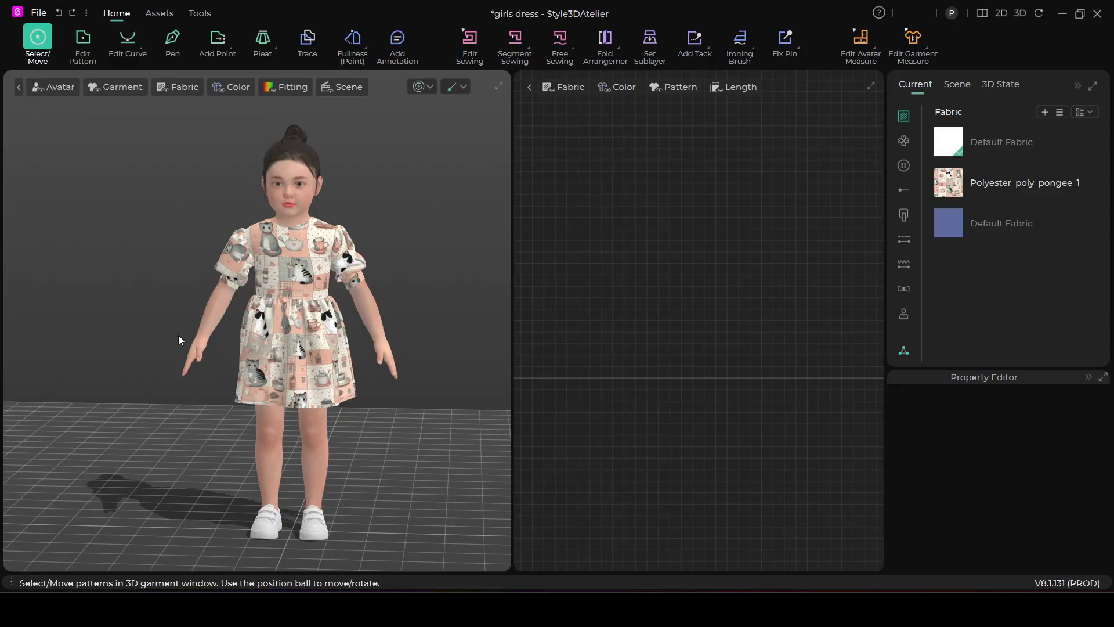
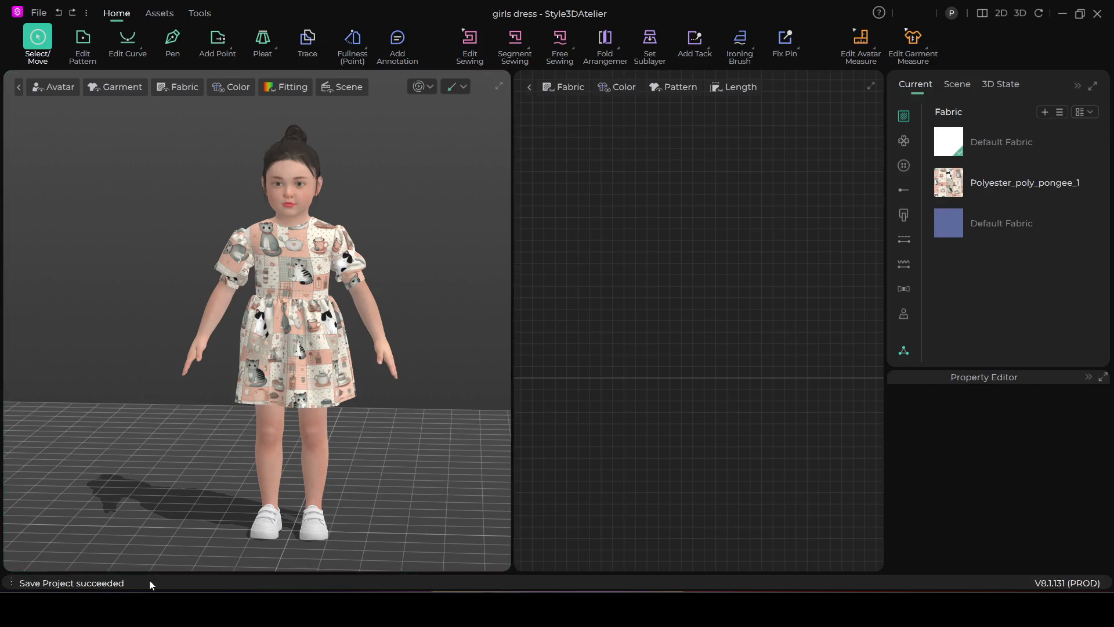
Select BLUE SILK BOW.sproj from the Desktop and start opening it as a project
{"action": "left_click", "coordinate": [40, 14]}
{"action": "mouse_move", "coordinate": [121, 58]}
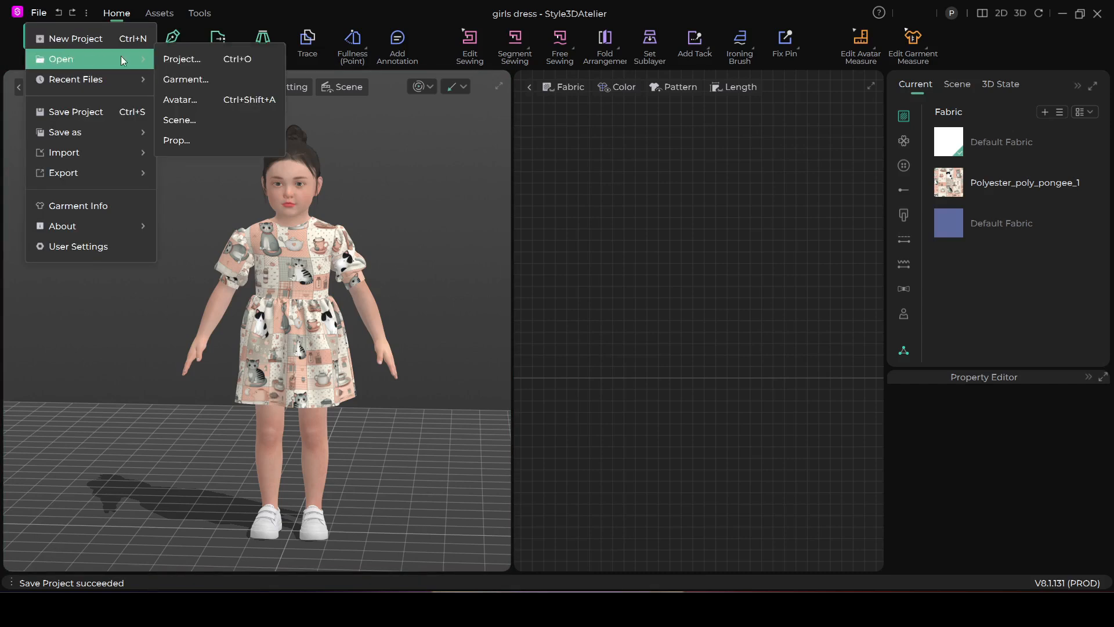
{"action": "left_click", "coordinate": [175, 54]}
{"action": "scroll", "coordinate": [293, 203], "scroll_direction": "down", "scroll_amount": 5}
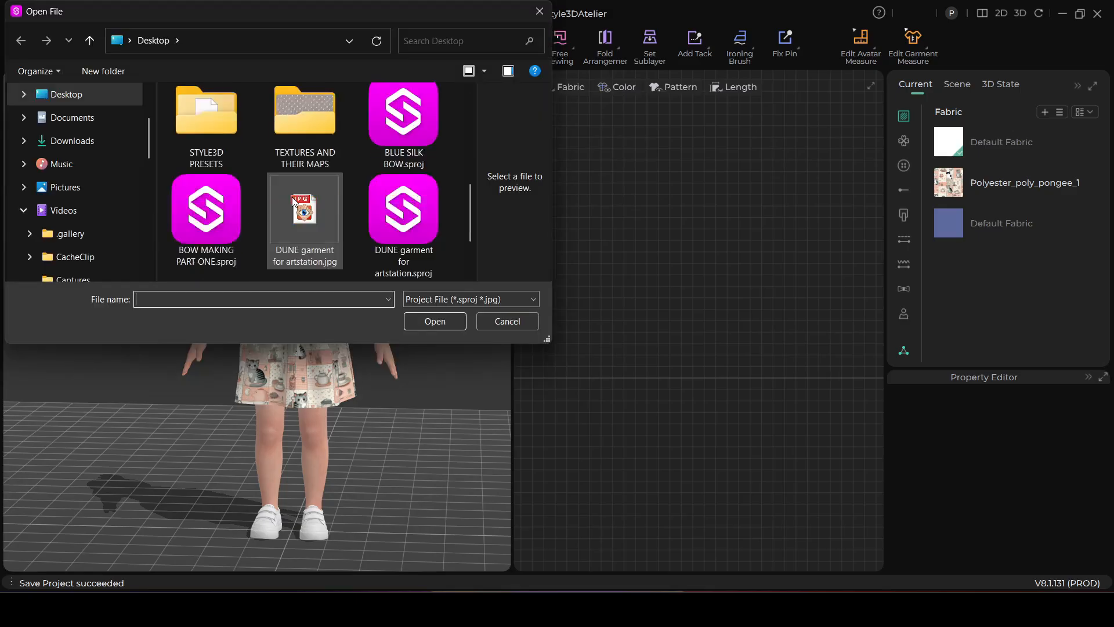
{"action": "scroll", "coordinate": [293, 199], "scroll_direction": "down", "scroll_amount": 1}
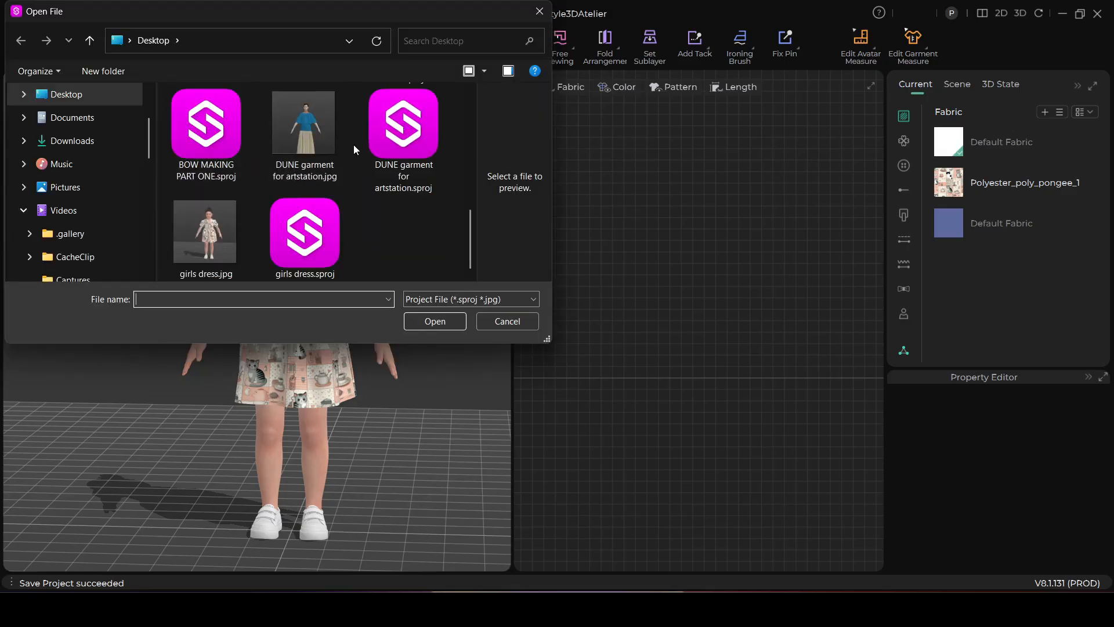
{"action": "scroll", "coordinate": [323, 142], "scroll_direction": "up", "scroll_amount": 2}
{"action": "scroll", "coordinate": [325, 151], "scroll_direction": "down", "scroll_amount": 2}
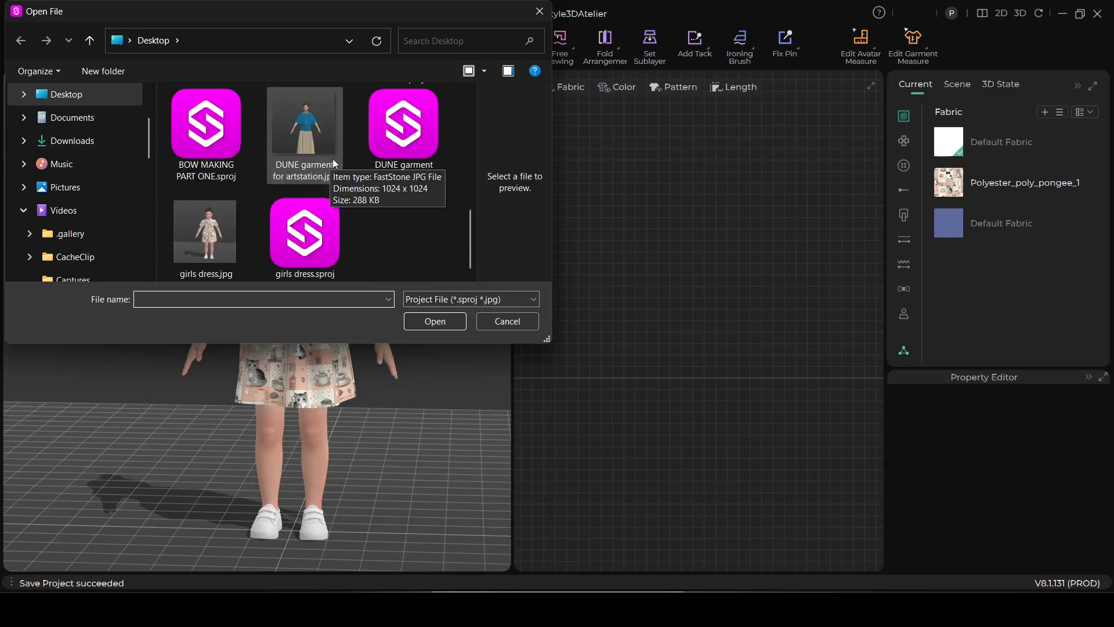
{"action": "scroll", "coordinate": [409, 144], "scroll_direction": "up", "scroll_amount": 1}
{"action": "left_click", "coordinate": [406, 133]}
{"action": "left_click", "coordinate": [435, 321]}
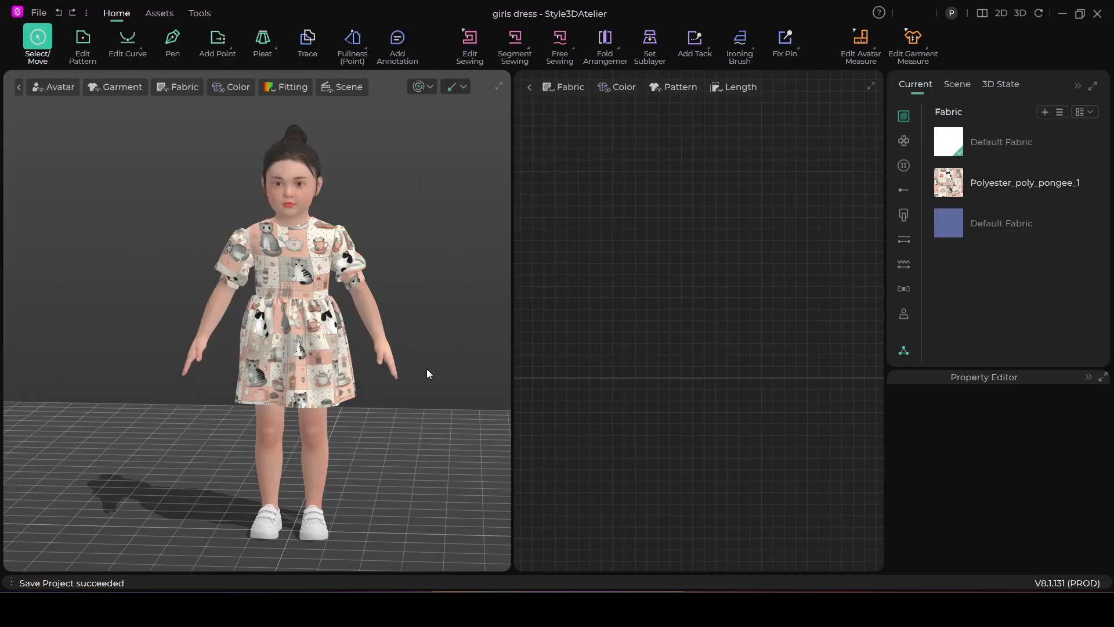
Load the bow project with load type Add, bringing in only its garment without the avatar or scene
{"action": "left_click", "coordinate": [660, 195]}
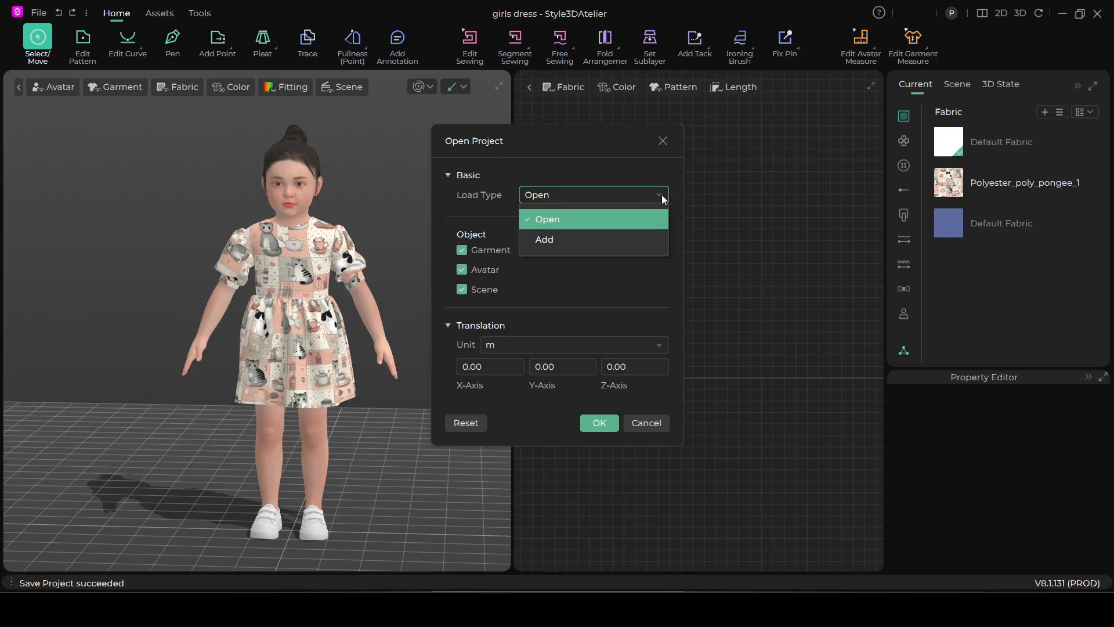
{"action": "left_click", "coordinate": [585, 235]}
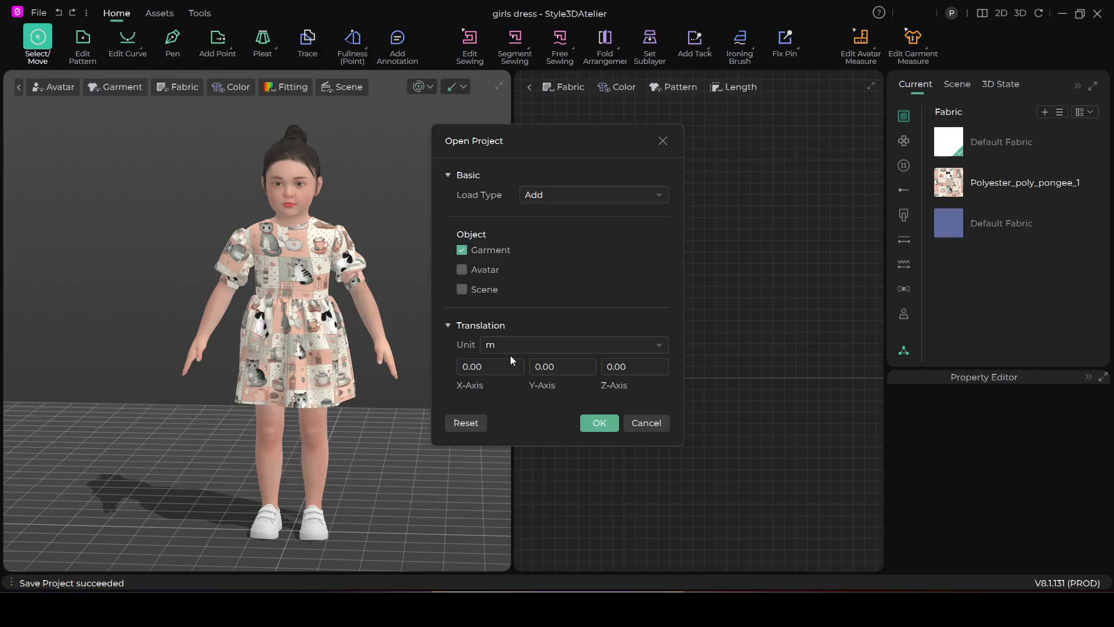
{"action": "left_click", "coordinate": [594, 420]}
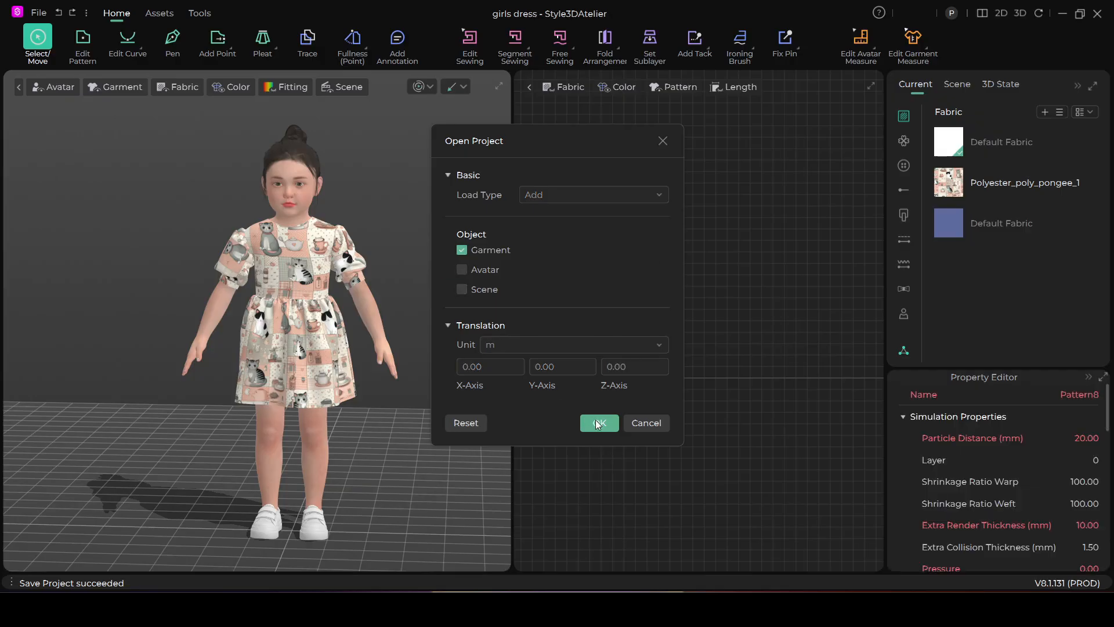
{"action": "scroll", "coordinate": [356, 299], "scroll_direction": "down", "scroll_amount": 5}
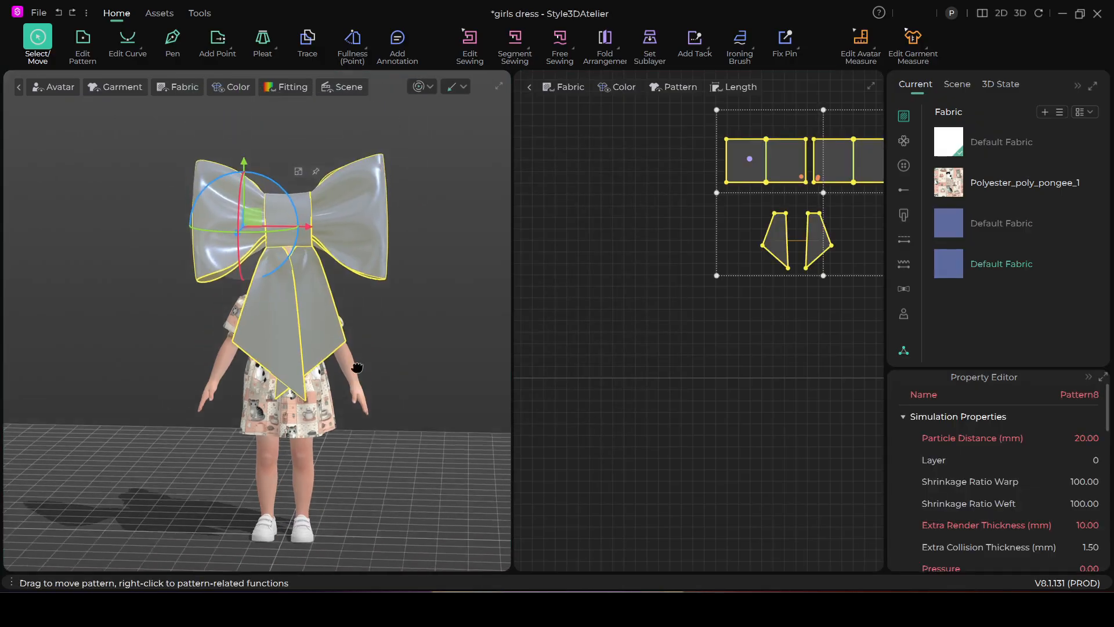
Move the oversized bow off the avatar's head to a spot beside her in 3D
{"action": "left_click_drag", "start_coordinate": [251, 230], "coordinate": [345, 299]}
{"action": "scroll", "coordinate": [349, 303], "scroll_direction": "up", "scroll_amount": 2}
{"action": "scroll", "coordinate": [620, 314], "scroll_direction": "down", "scroll_amount": 1}
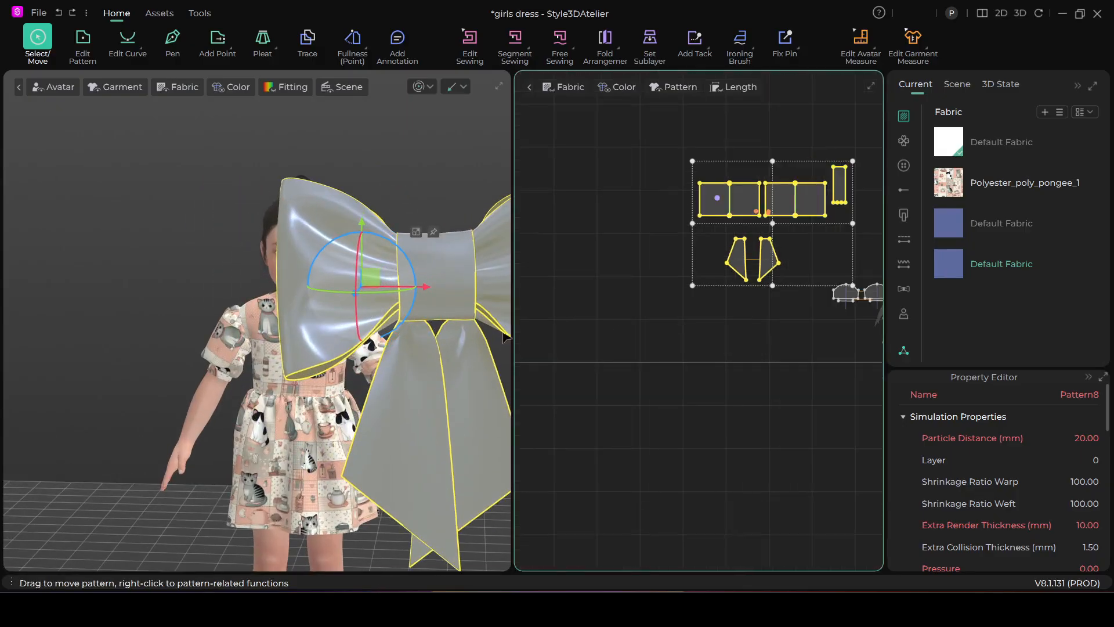
{"action": "scroll", "coordinate": [392, 359], "scroll_direction": "down", "scroll_amount": 1}
{"action": "scroll", "coordinate": [392, 359], "scroll_direction": "down", "scroll_amount": 2}
{"action": "scroll", "coordinate": [682, 357], "scroll_direction": "down", "scroll_amount": 2}
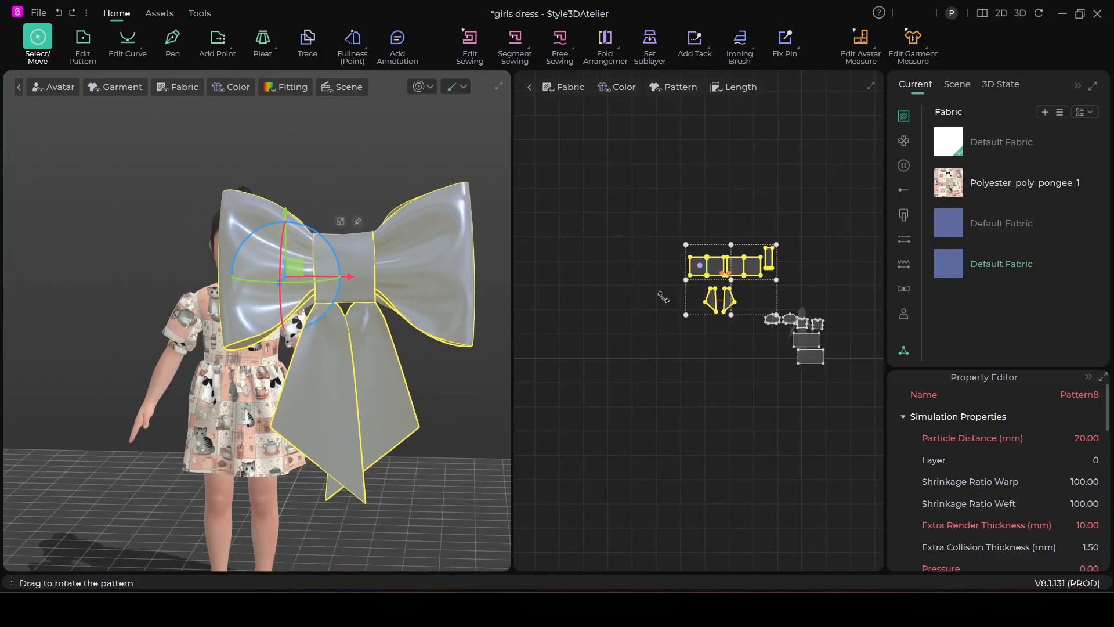
Move the bow's 2D patterns farther away from the dress patterns into an empty area
{"action": "left_click_drag", "start_coordinate": [746, 267], "coordinate": [654, 343]}
{"action": "scroll", "coordinate": [442, 403], "scroll_direction": "down", "scroll_amount": 1}
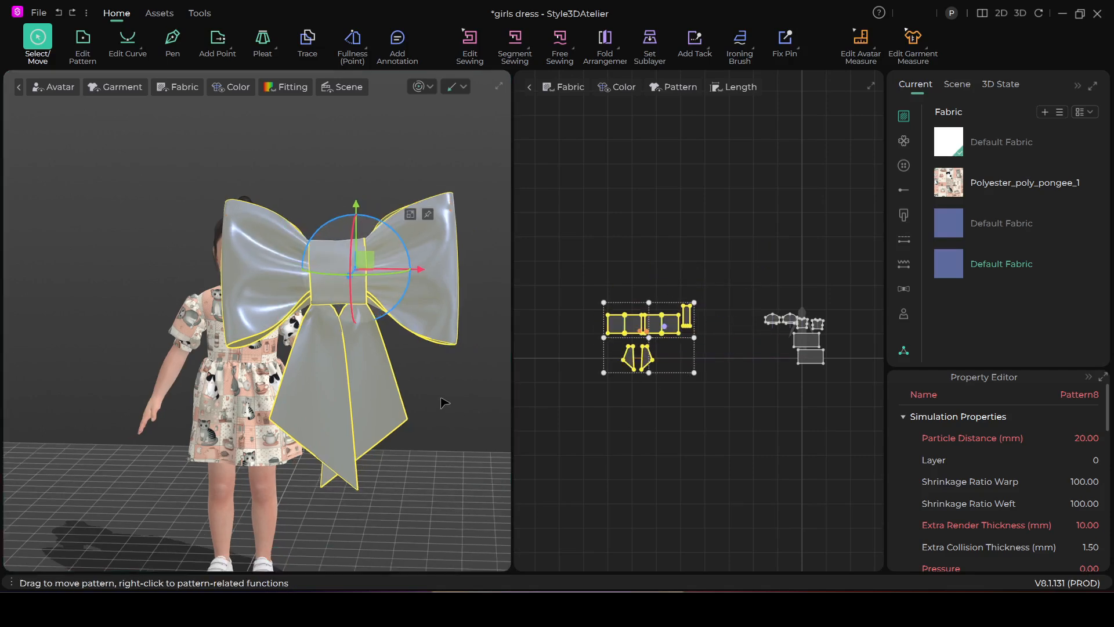
{"action": "scroll", "coordinate": [691, 351], "scroll_direction": "up", "scroll_amount": 2}
{"action": "scroll", "coordinate": [690, 351], "scroll_direction": "down", "scroll_amount": 1}
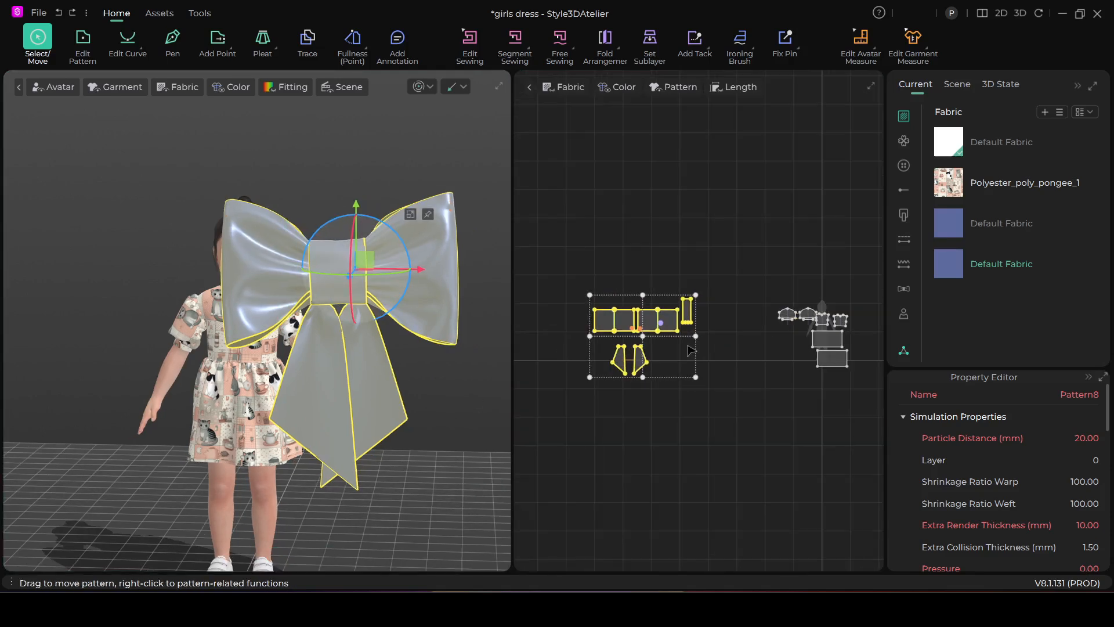
Scale down all the bow patterns together until the bow is small enough for the dress's waist
{"action": "left_click", "coordinate": [643, 340]}
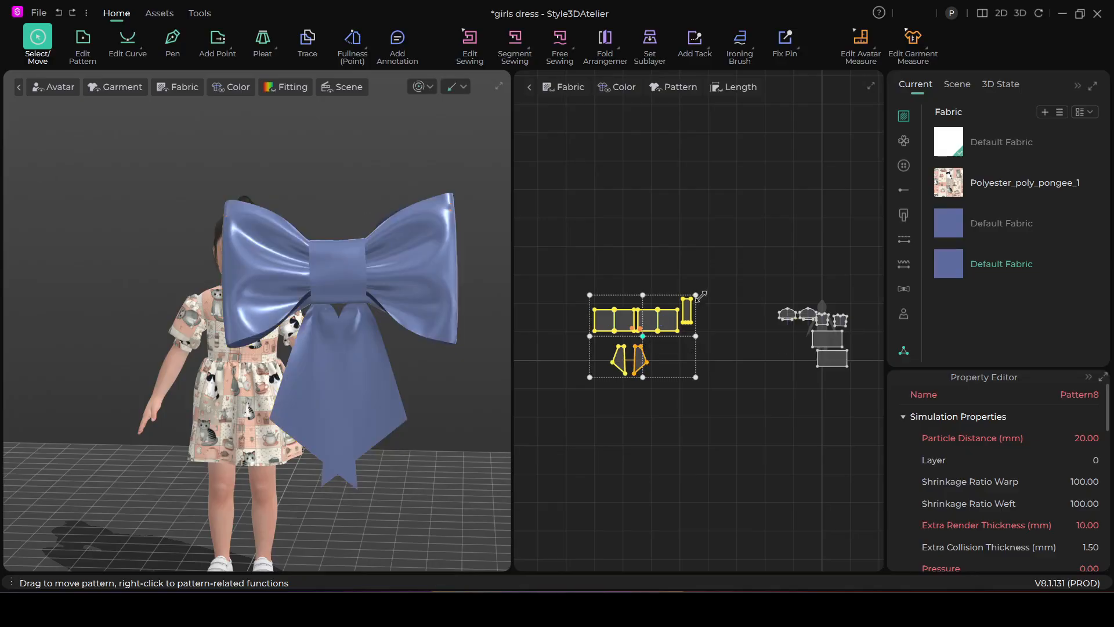
{"action": "left_click_drag", "start_coordinate": [698, 294], "coordinate": [637, 346]}
{"action": "scroll", "coordinate": [381, 373], "scroll_direction": "down", "scroll_amount": 1}
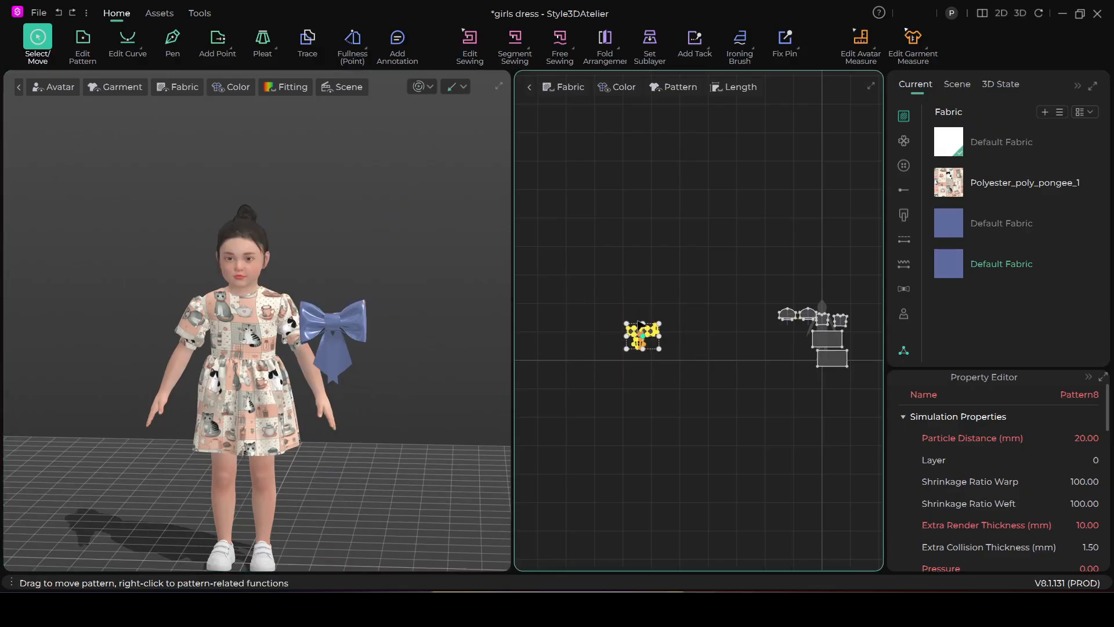
{"action": "scroll", "coordinate": [639, 324], "scroll_direction": "up", "scroll_amount": 3}
{"action": "left_click_drag", "start_coordinate": [685, 321], "coordinate": [672, 333]}
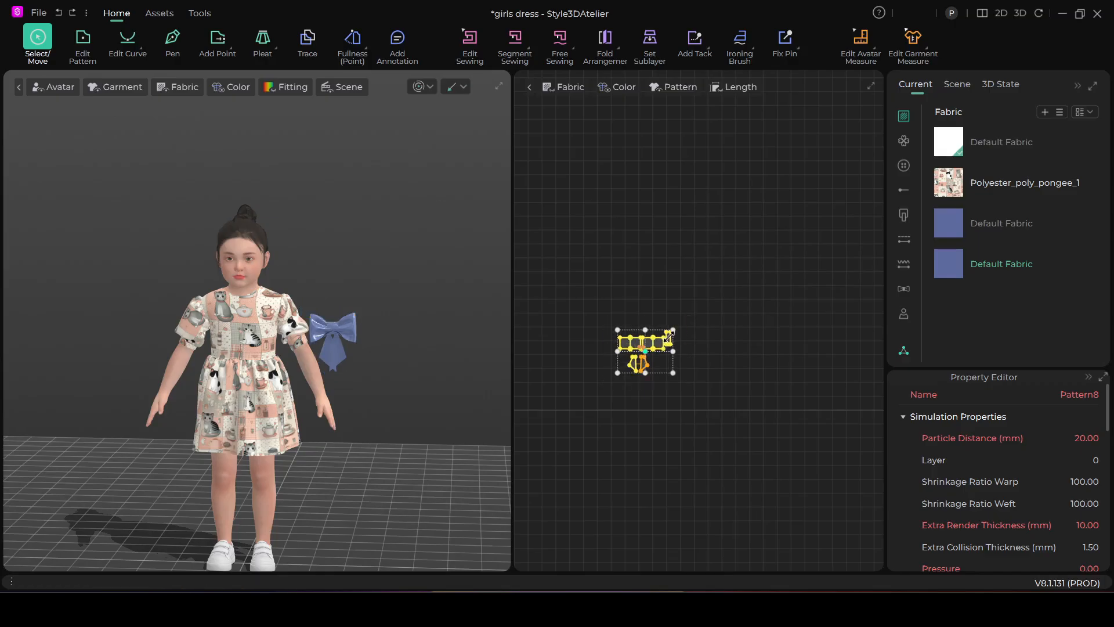
Select all the bow pieces and place the bow just in front of the dress's waist in 3D
{"action": "scroll", "coordinate": [334, 357], "scroll_direction": "down", "scroll_amount": 2}
{"action": "scroll", "coordinate": [334, 356], "scroll_direction": "down", "scroll_amount": 1}
{"action": "scroll", "coordinate": [710, 386], "scroll_direction": "down", "scroll_amount": 2}
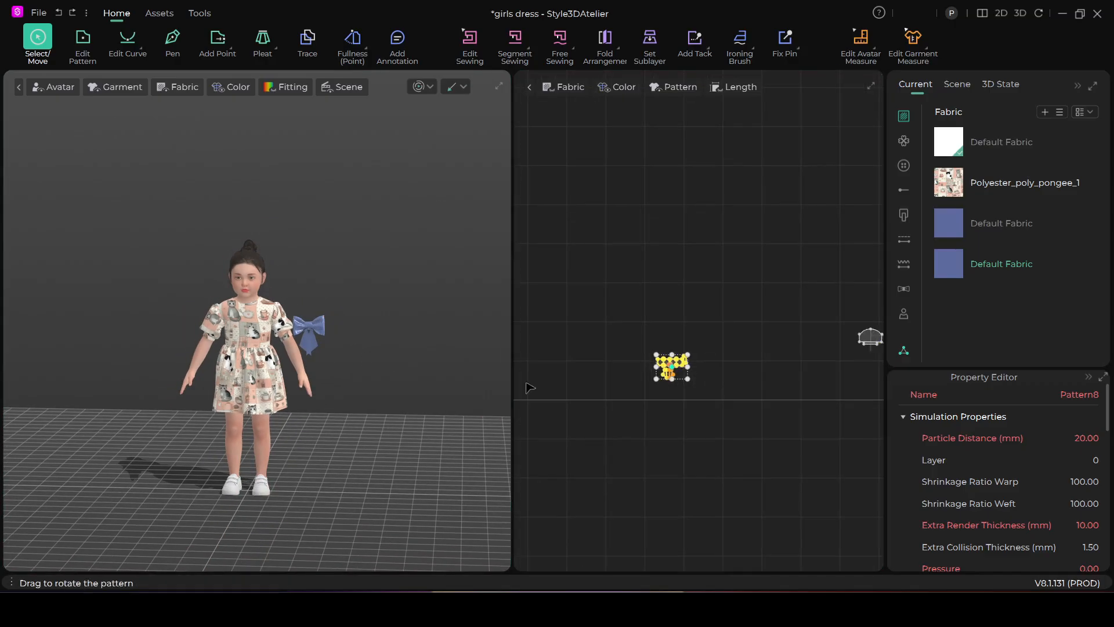
{"action": "left_click_drag", "start_coordinate": [617, 321], "coordinate": [715, 418]}
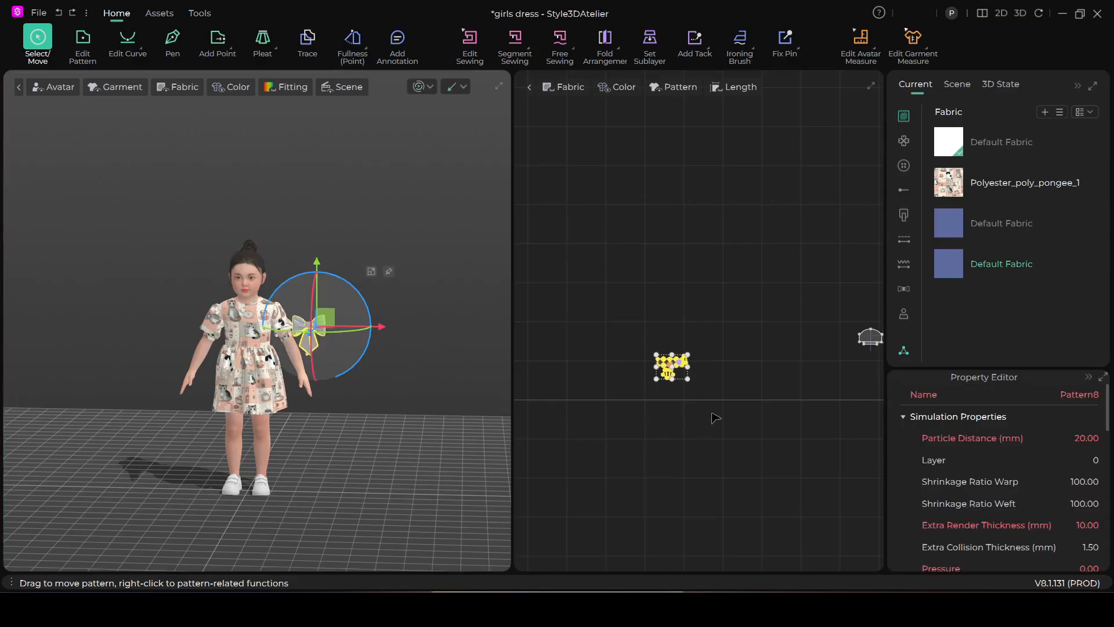
{"action": "middle_click_drag", "start_coordinate": [781, 389], "coordinate": [674, 372]}
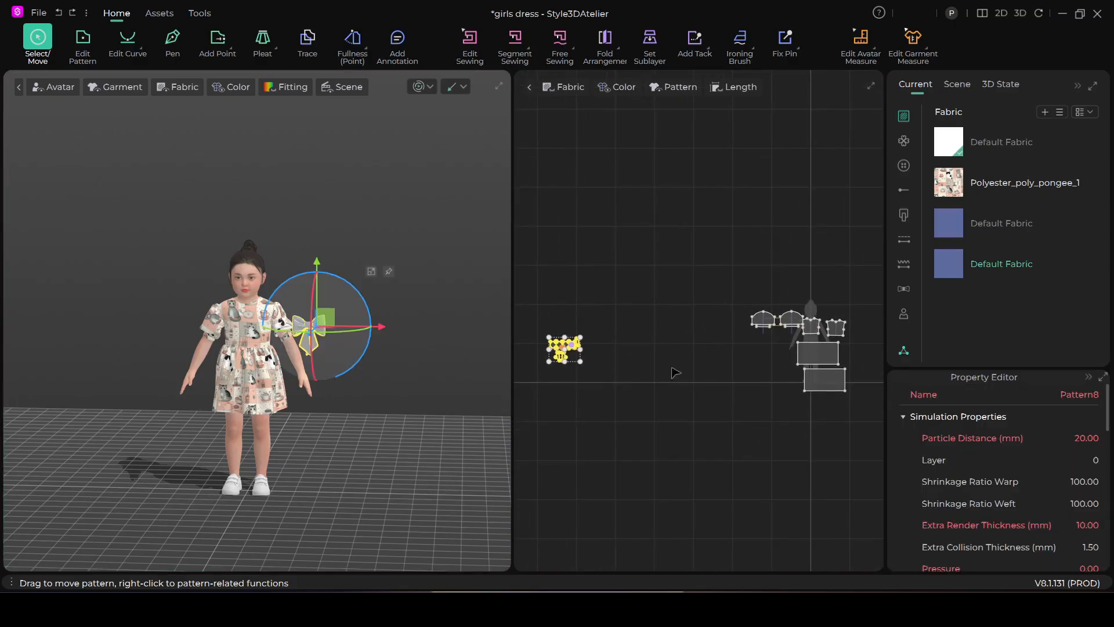
{"action": "left_click_drag", "start_coordinate": [335, 323], "coordinate": [259, 347]}
{"action": "right_click_drag", "start_coordinate": [381, 390], "coordinate": [237, 381]}
{"action": "left_click_drag", "start_coordinate": [238, 347], "coordinate": [310, 348]}
{"action": "right_click_drag", "start_coordinate": [284, 403], "coordinate": [405, 400]}
{"action": "left_click", "coordinate": [435, 314]}
{"action": "scroll", "coordinate": [433, 333], "scroll_direction": "up", "scroll_amount": 6}
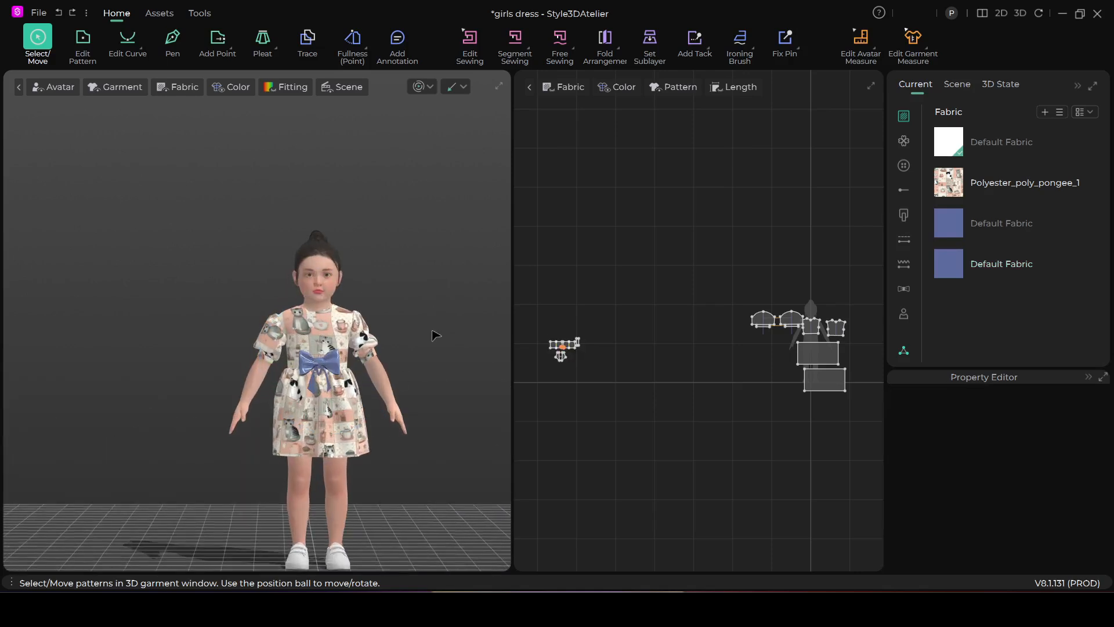
Adjust the bow's distance from the body so it sits close against the dress's front waist
{"action": "middle_click_drag", "start_coordinate": [401, 381], "coordinate": [284, 381]}
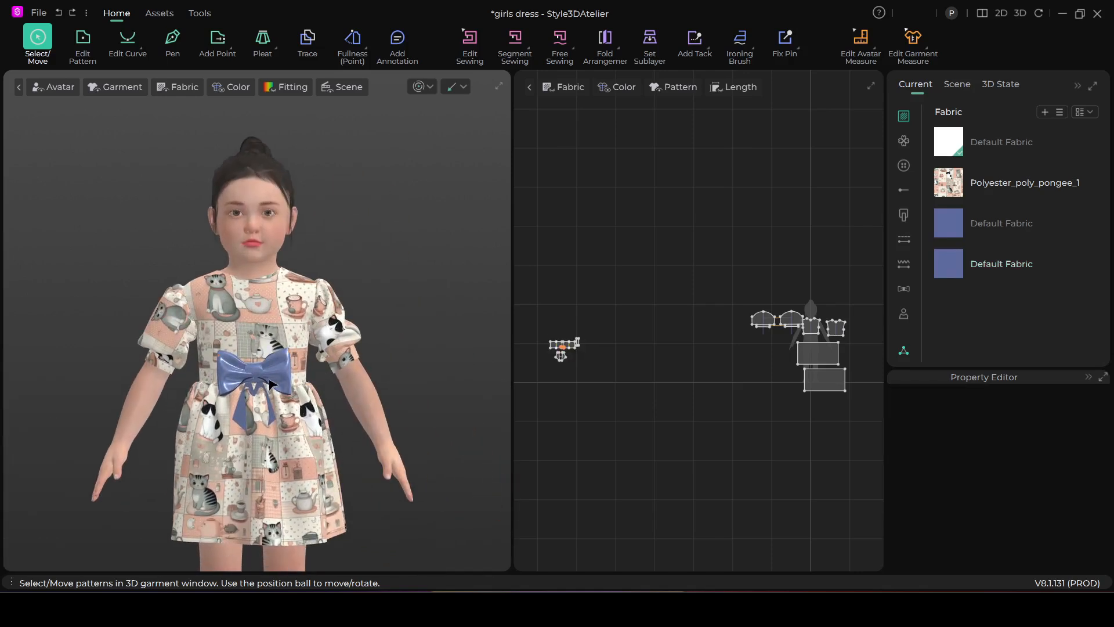
{"action": "right_click_drag", "start_coordinate": [270, 384], "coordinate": [231, 417]}
{"action": "left_click_drag", "start_coordinate": [543, 323], "coordinate": [646, 390]}
{"action": "left_click_drag", "start_coordinate": [213, 382], "coordinate": [198, 382]}
{"action": "right_click_drag", "start_coordinate": [217, 401], "coordinate": [328, 373]}
{"action": "scroll", "coordinate": [368, 333], "scroll_direction": "up", "scroll_amount": 4}
{"action": "left_click", "coordinate": [457, 252]}
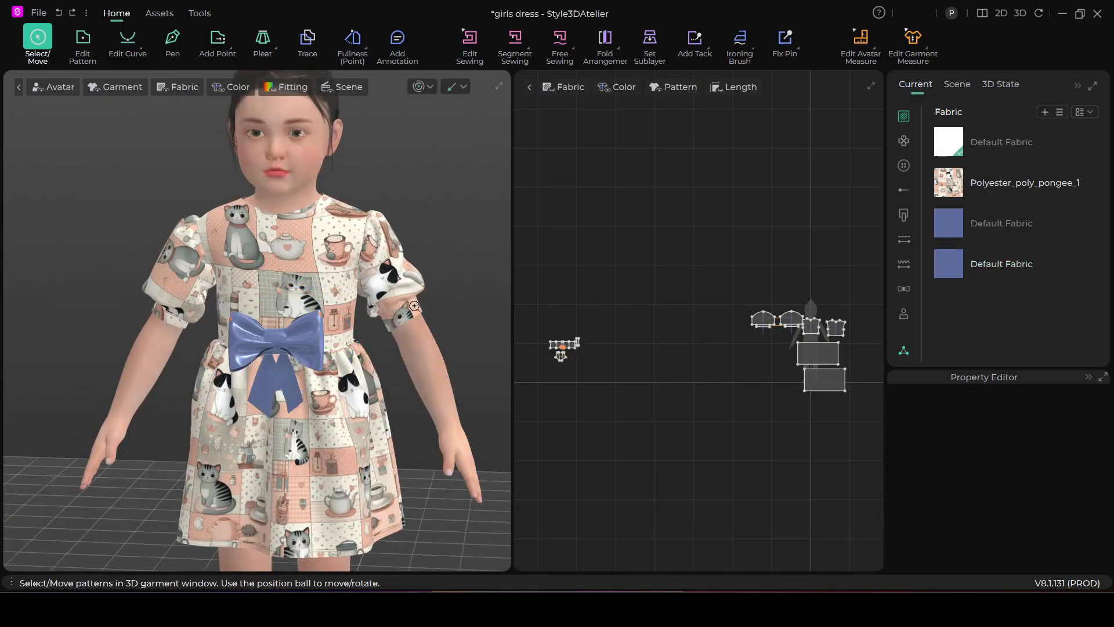
{"action": "scroll", "coordinate": [414, 306], "scroll_direction": "up", "scroll_amount": 3}
{"action": "scroll", "coordinate": [654, 288], "scroll_direction": "up", "scroll_amount": 2}
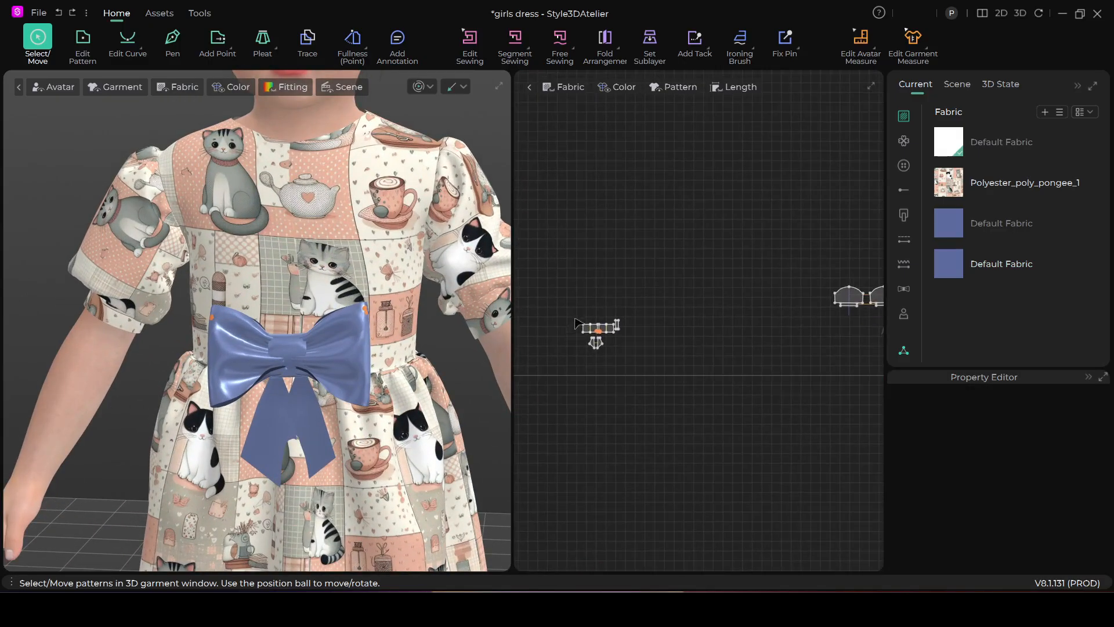
Set the particle distance of all the bow patterns to 10 mm
{"action": "left_click_drag", "start_coordinate": [634, 345], "coordinate": [656, 382]}
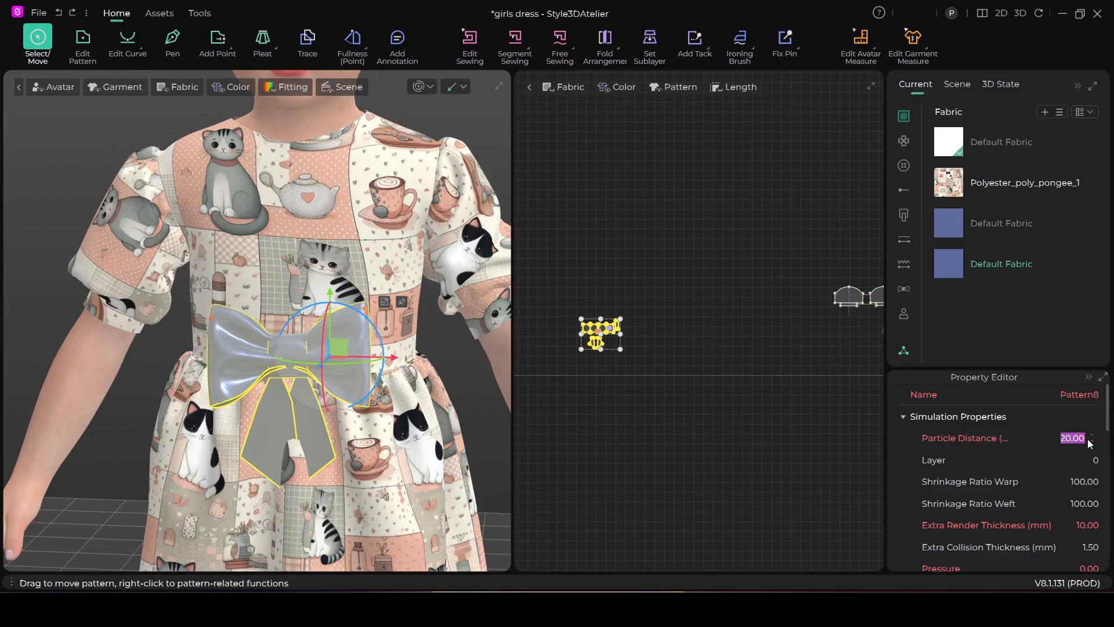
{"action": "left_click", "coordinate": [634, 214]}
{"action": "scroll", "coordinate": [390, 341], "scroll_direction": "up", "scroll_amount": 3}
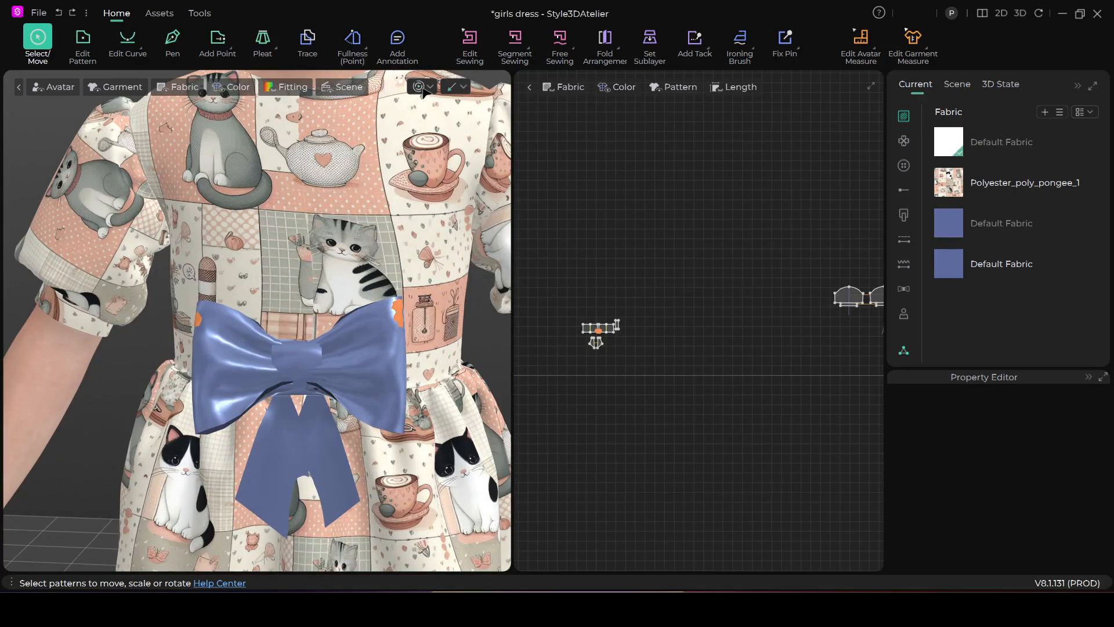
Try simulating the bow while pulling its centre knot and loops into place against the dress
{"action": "key", "text": "space"}
{"action": "left_click", "coordinate": [297, 386]}
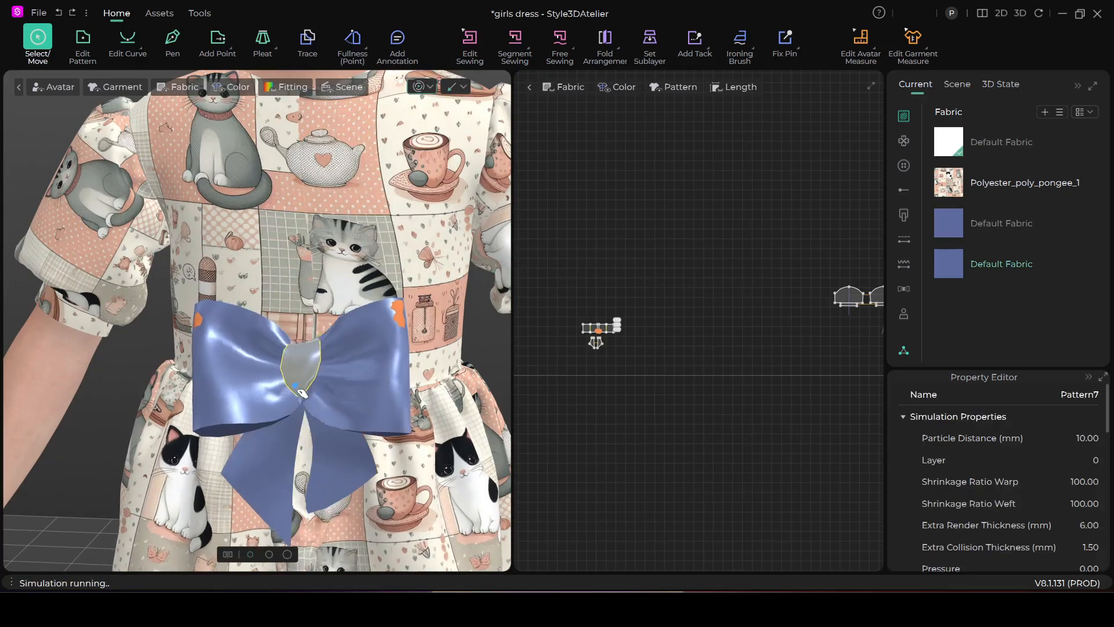
{"action": "left_click_drag", "start_coordinate": [302, 409], "coordinate": [312, 376]}
{"action": "left_click", "coordinate": [363, 381]}
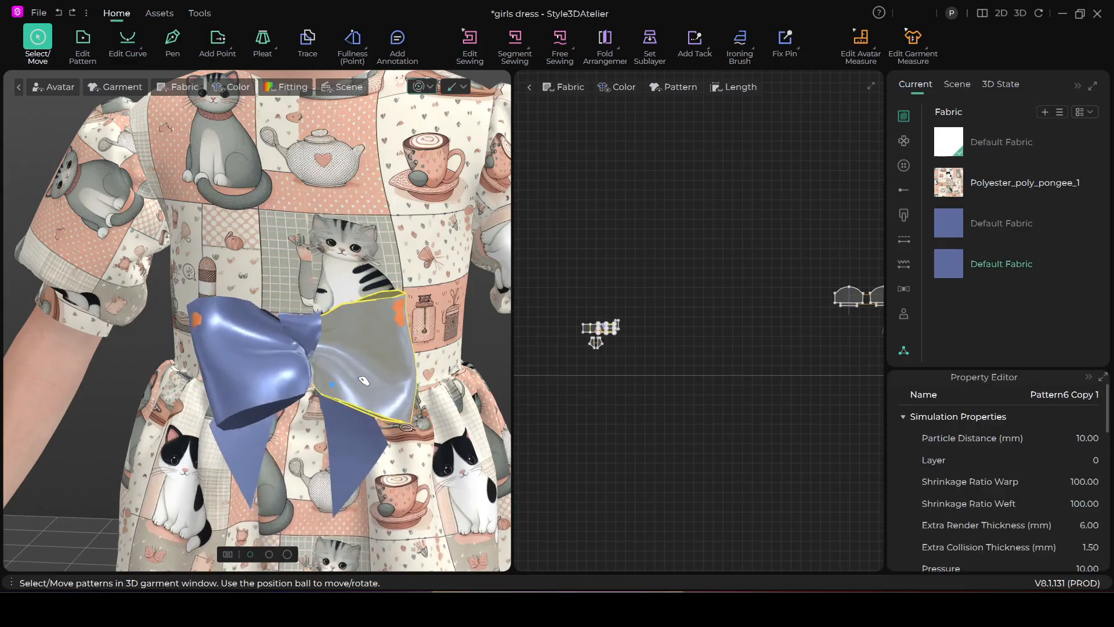
{"action": "key", "text": "space"}
Undo the simulation and the pulls made on the bow
{"action": "key", "text": "ctrl+z"}
{"action": "key", "text": "ctrl+z"}
{"action": "key", "text": "ctrl+z"}
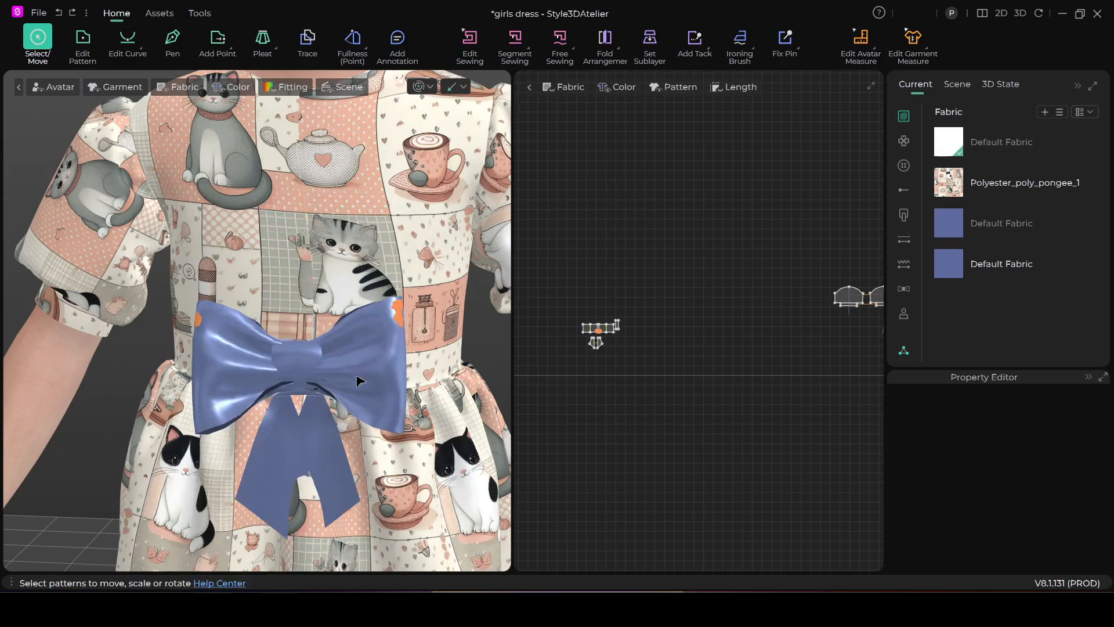
Set the particle distance of the narrow strip forming the bow's centre knot to 5 mm
{"action": "right_click_drag", "start_coordinate": [309, 403], "coordinate": [282, 405]}
{"action": "middle_click_drag", "start_coordinate": [283, 405], "coordinate": [362, 321]}
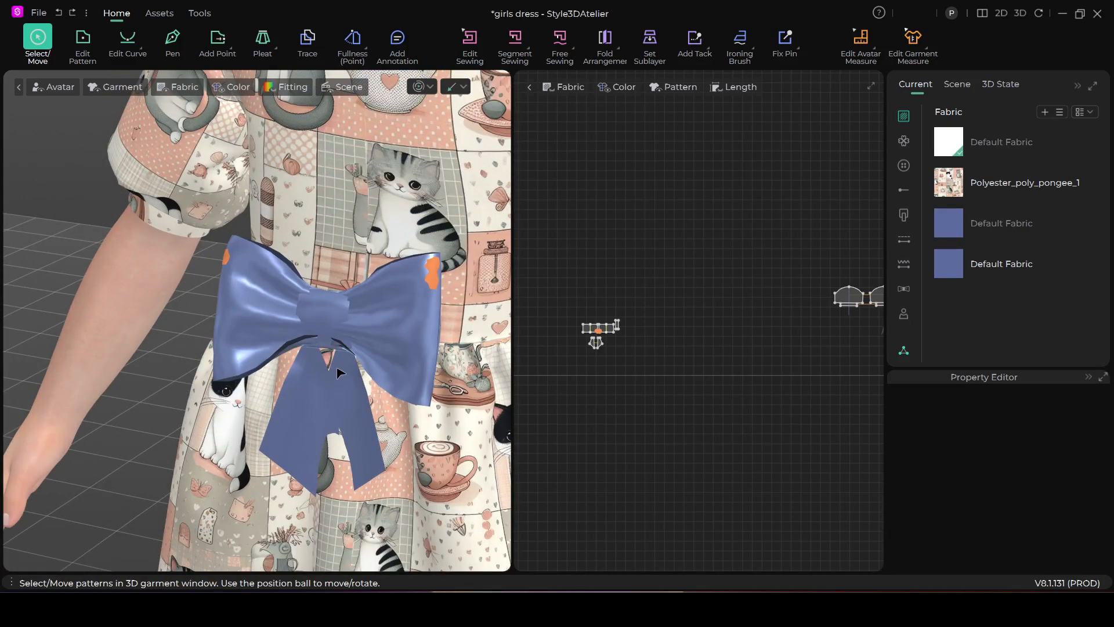
{"action": "scroll", "coordinate": [345, 371], "scroll_direction": "up", "scroll_amount": 3}
{"action": "scroll", "coordinate": [761, 346], "scroll_direction": "up", "scroll_amount": 2}
{"action": "scroll", "coordinate": [761, 347], "scroll_direction": "up", "scroll_amount": 2}
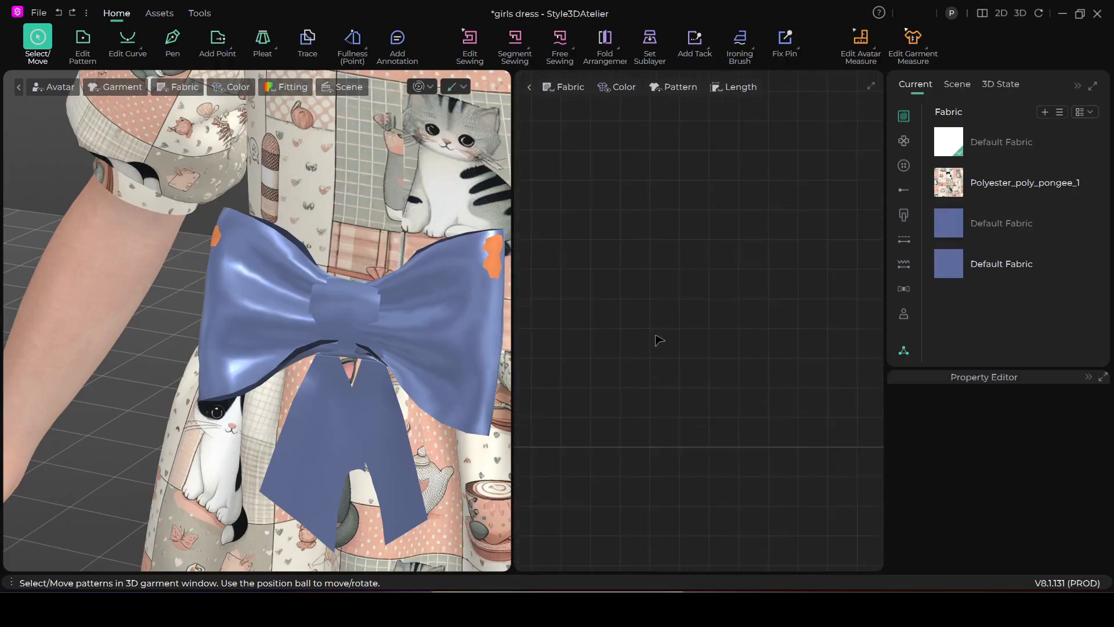
{"action": "scroll", "coordinate": [584, 357], "scroll_direction": "up", "scroll_amount": 3}
{"action": "middle_click_drag", "start_coordinate": [602, 348], "coordinate": [664, 392]}
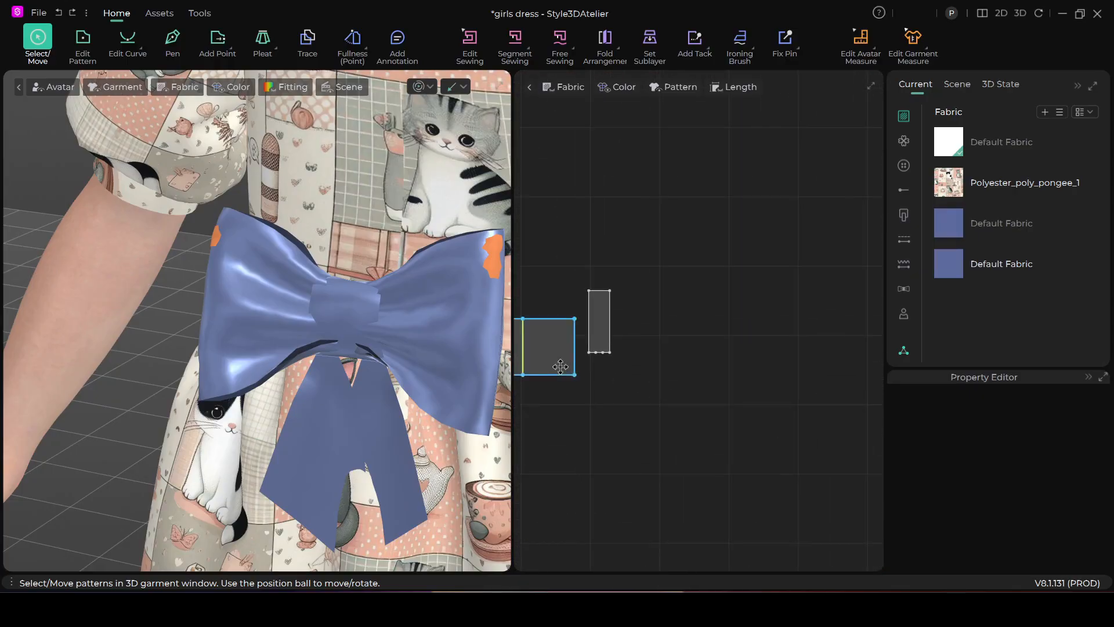
{"action": "scroll", "coordinate": [492, 400], "scroll_direction": "up", "scroll_amount": 1}
{"action": "middle_click_drag", "start_coordinate": [639, 353], "coordinate": [671, 381]}
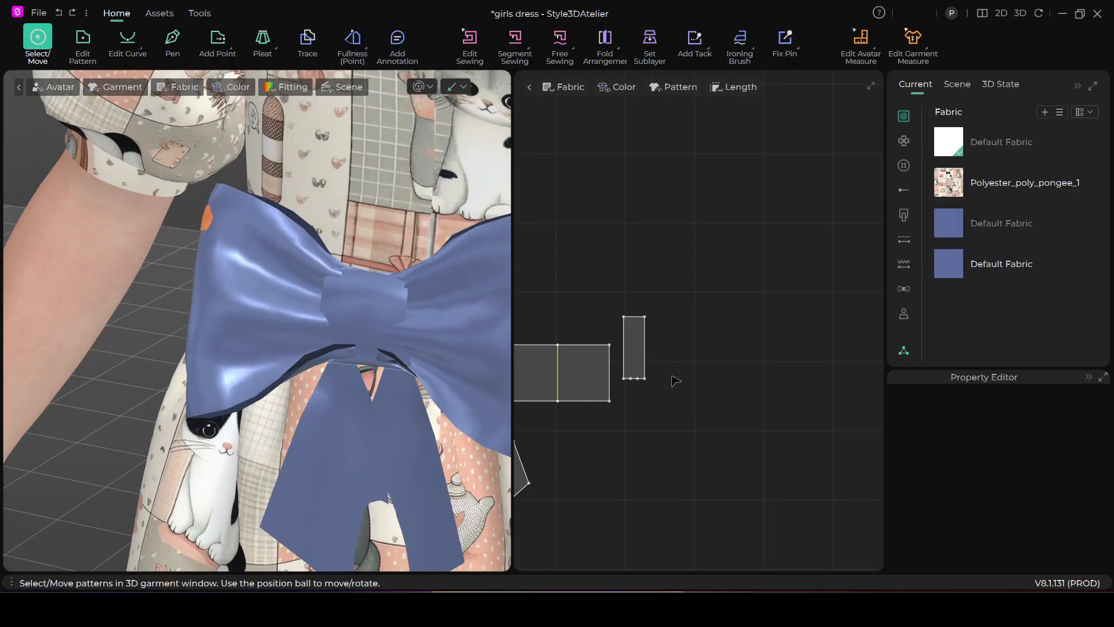
{"action": "right_click_drag", "start_coordinate": [451, 374], "coordinate": [366, 368]}
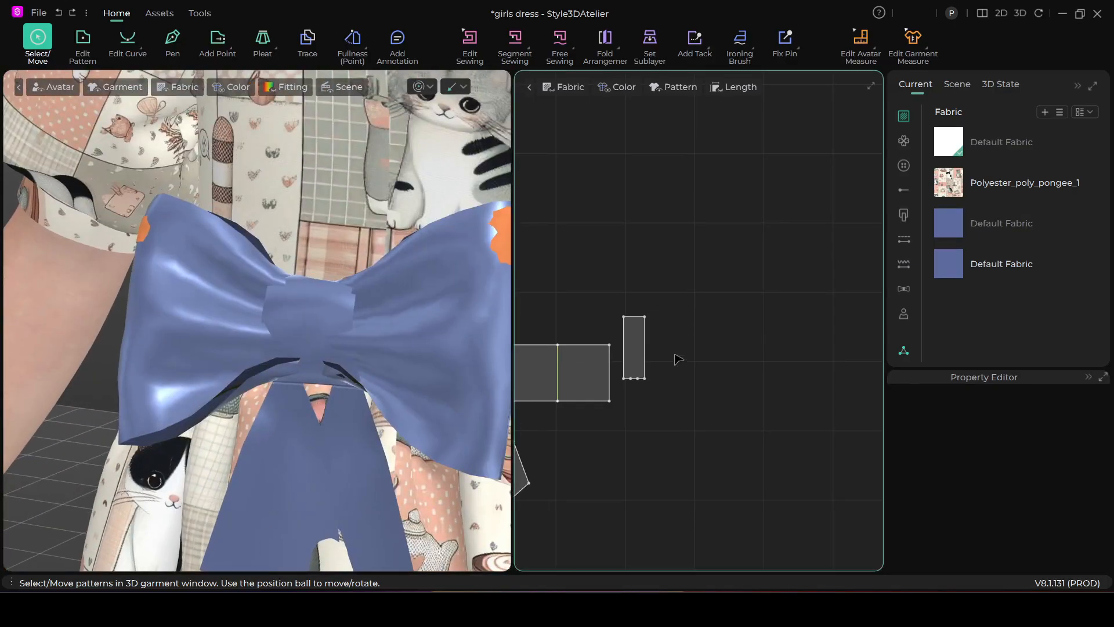
{"action": "left_click", "coordinate": [634, 347]}
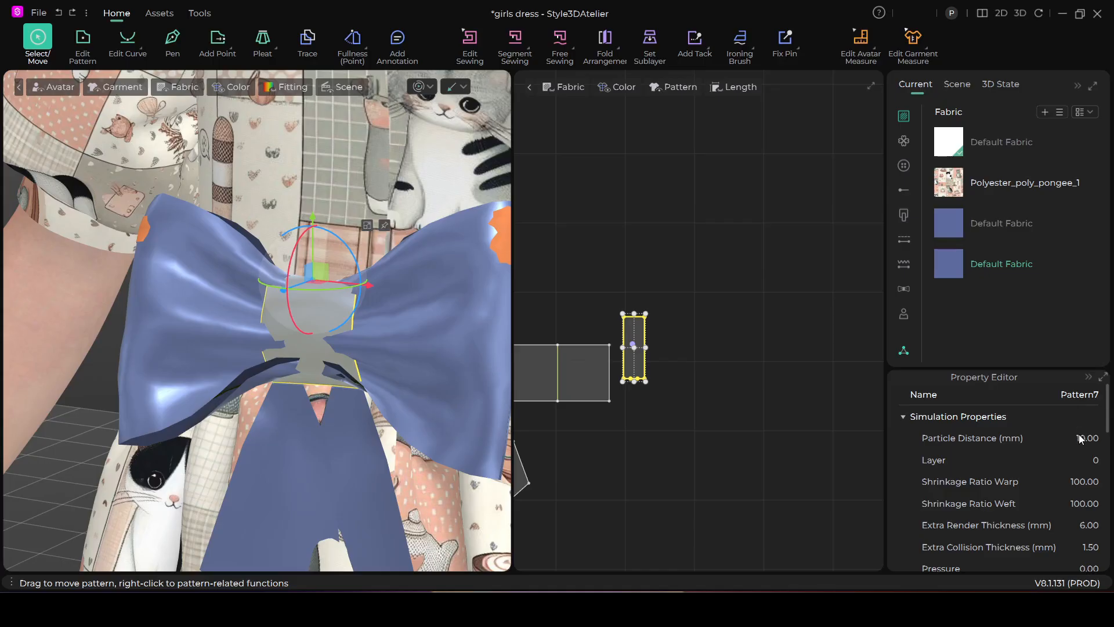
{"action": "type", "text": "5"}
{"action": "key", "text": "Return"}
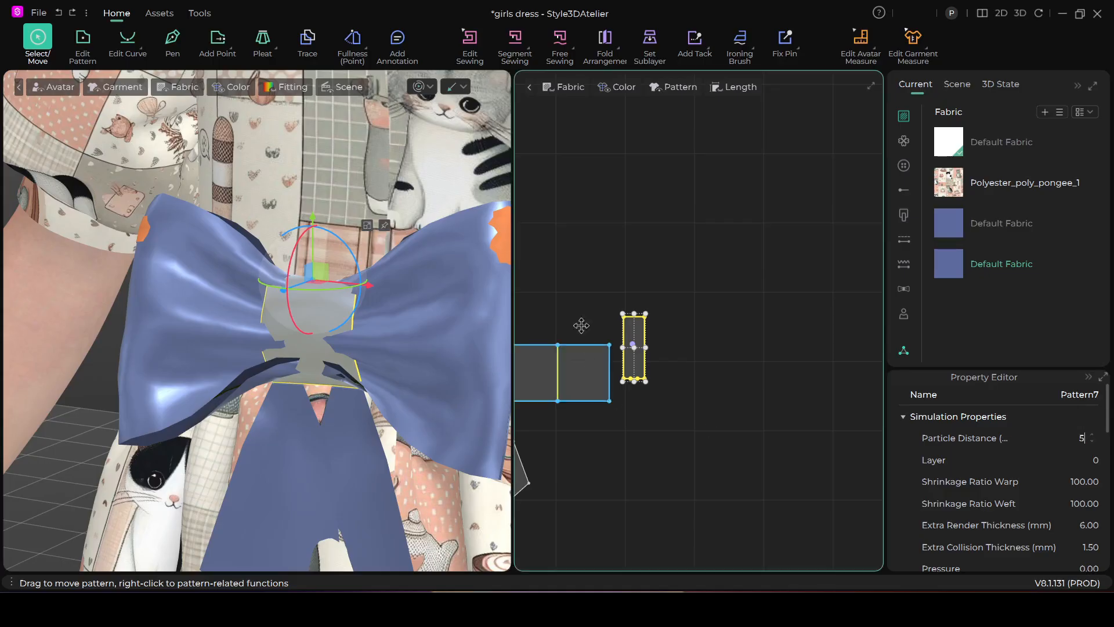
Try simulating the bow while pulling its centre knot down into place, and undo that simulation
{"action": "key", "text": "space"}
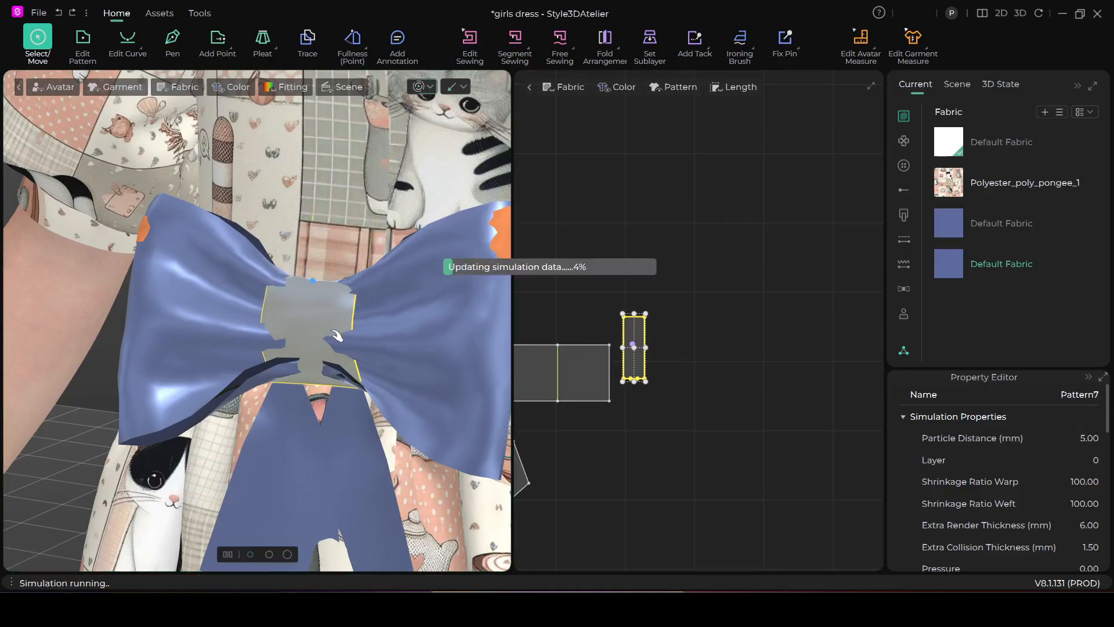
{"action": "left_click_drag", "start_coordinate": [318, 353], "coordinate": [305, 394]}
{"action": "key", "text": "space"}
{"action": "right_click_drag", "start_coordinate": [324, 427], "coordinate": [364, 383]}
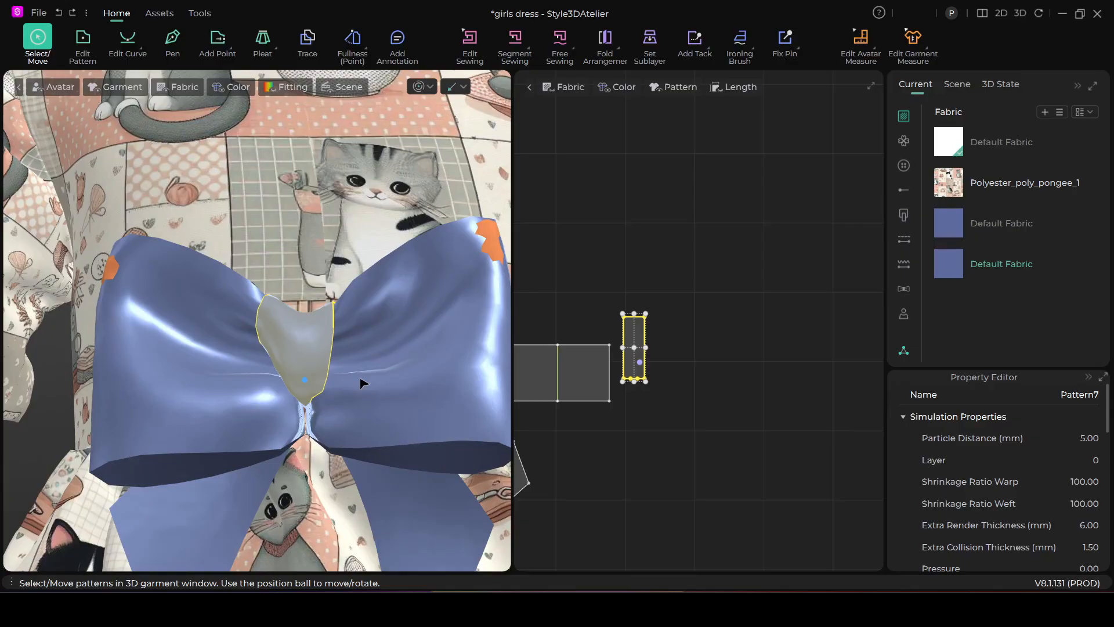
{"action": "key", "text": "ctrl+z"}
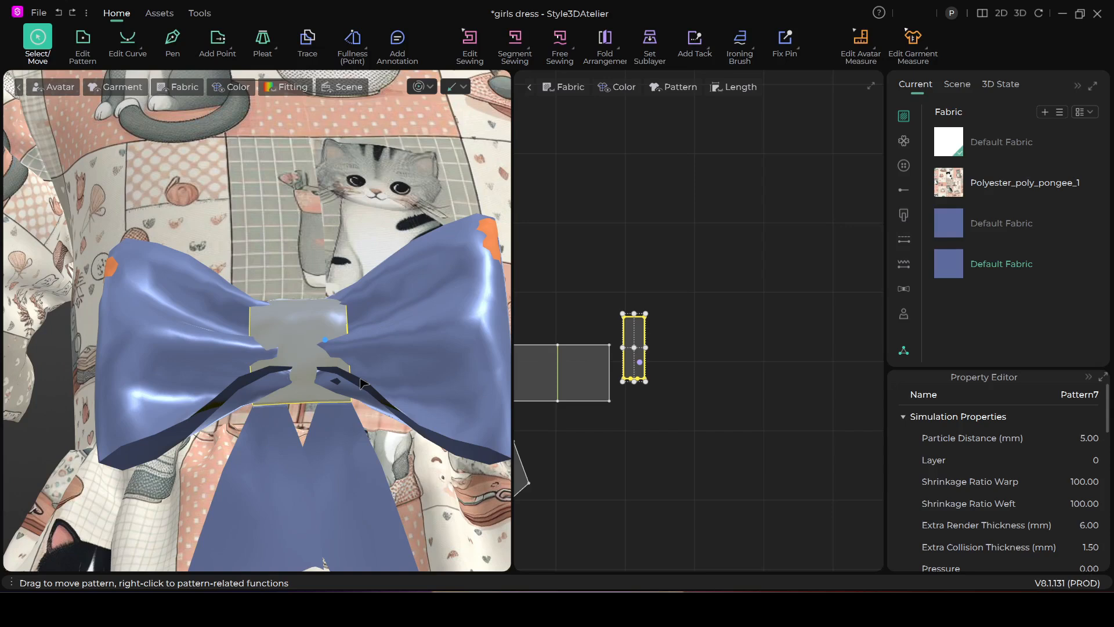
{"action": "key", "text": "Escape"}
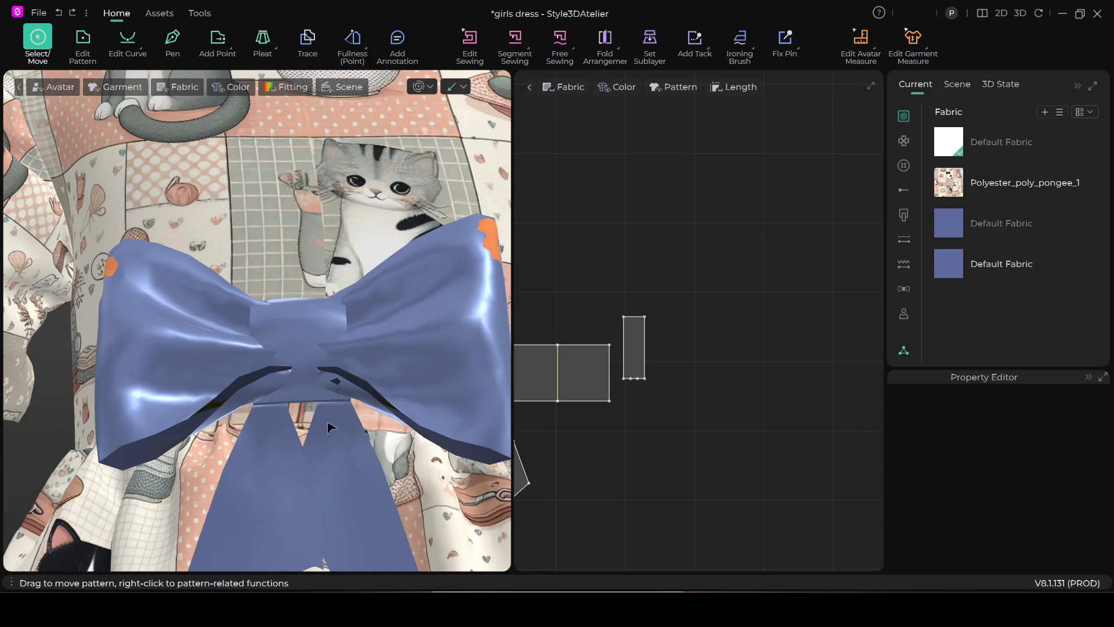
Examine from several angles how the bow's centre knot sits around the loops
{"action": "right_click_drag", "start_coordinate": [315, 434], "coordinate": [308, 441]}
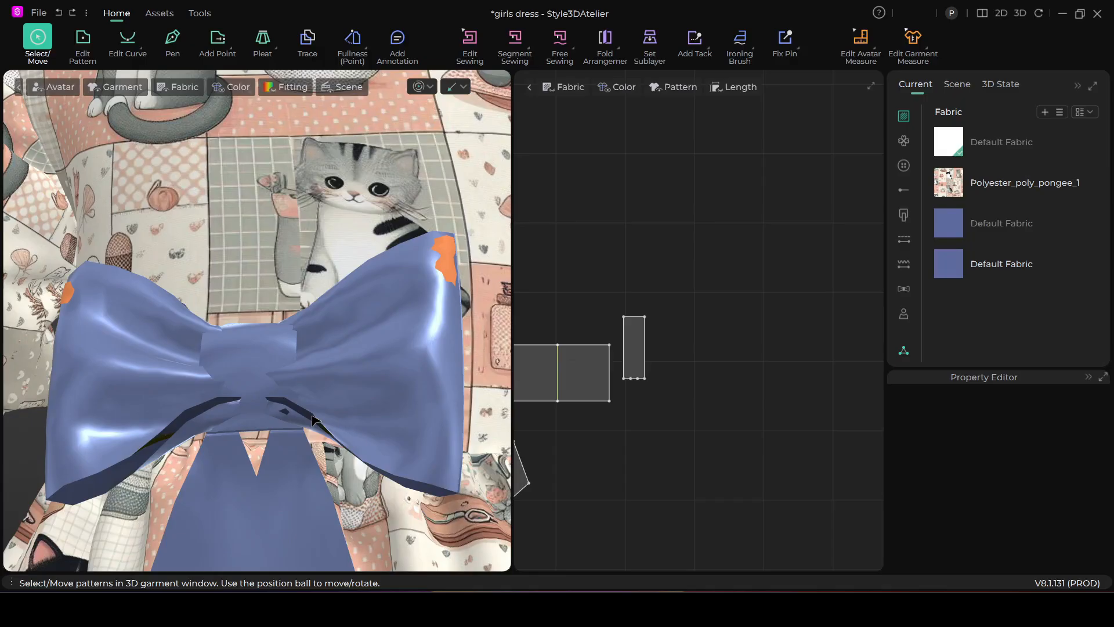
{"action": "right_click_drag", "start_coordinate": [306, 430], "coordinate": [310, 473]}
{"action": "middle_click_drag", "start_coordinate": [310, 472], "coordinate": [355, 350]}
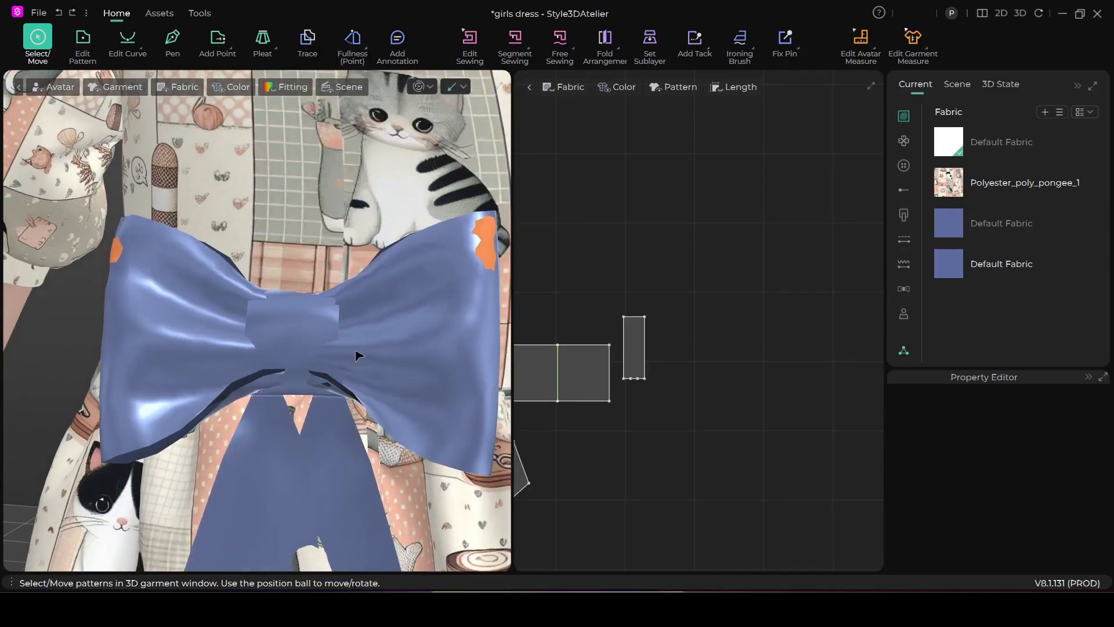
{"action": "left_click", "coordinate": [630, 333]}
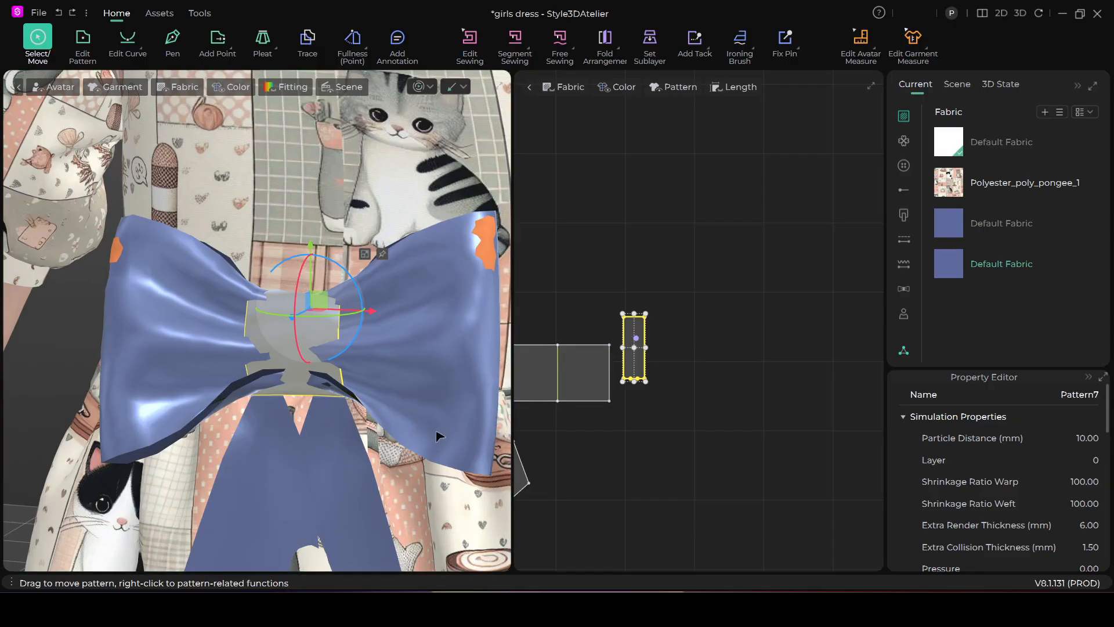
{"action": "mouse_move", "coordinate": [439, 435]}
{"action": "right_mouse_down"}
{"action": "mouse_move", "coordinate": [413, 459]}
{"action": "mouse_move", "coordinate": [424, 491]}
{"action": "mouse_move", "coordinate": [421, 430]}
{"action": "right_mouse_up"}
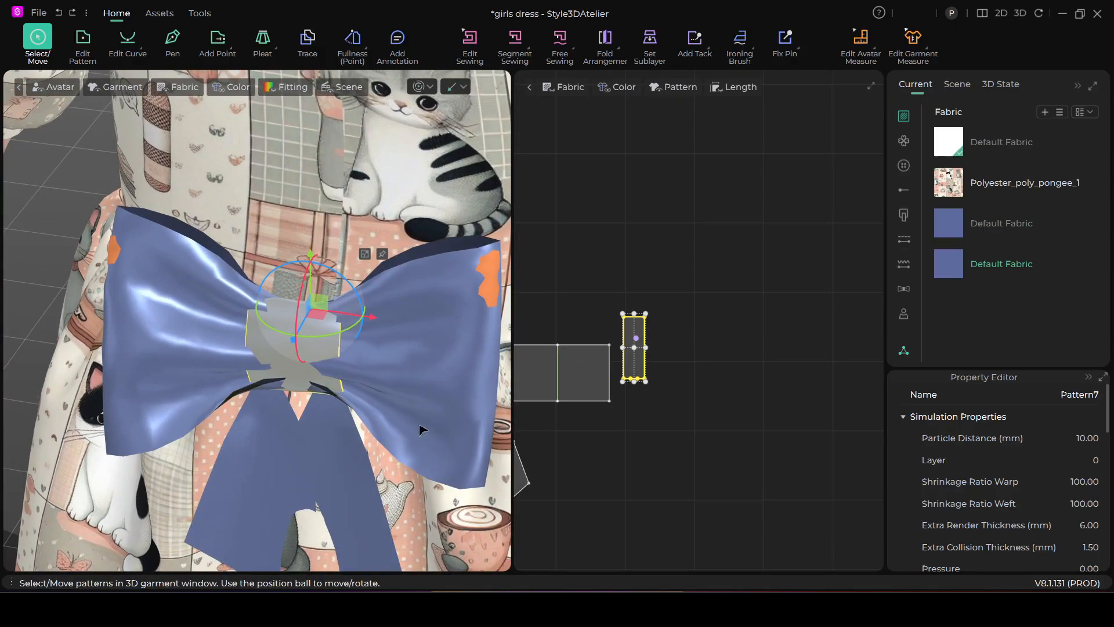
{"action": "scroll", "coordinate": [351, 399], "scroll_direction": "up", "scroll_amount": 5}
{"action": "left_click", "coordinate": [594, 227]}
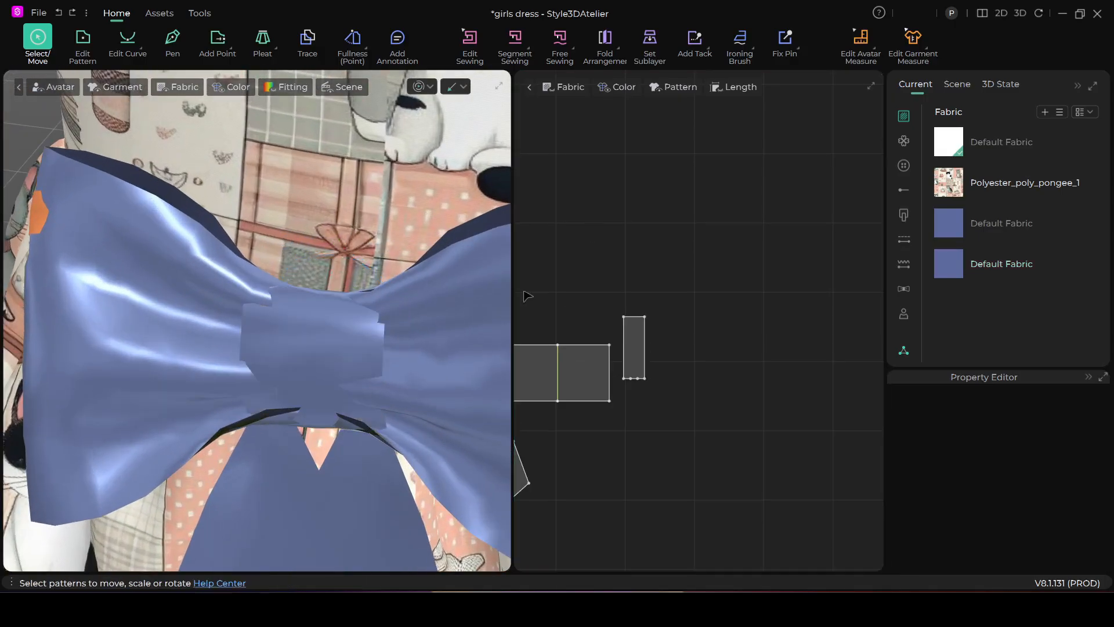
{"action": "scroll", "coordinate": [342, 376], "scroll_direction": "down", "scroll_amount": 1}
{"action": "right_click_drag", "start_coordinate": [341, 381], "coordinate": [378, 430]}
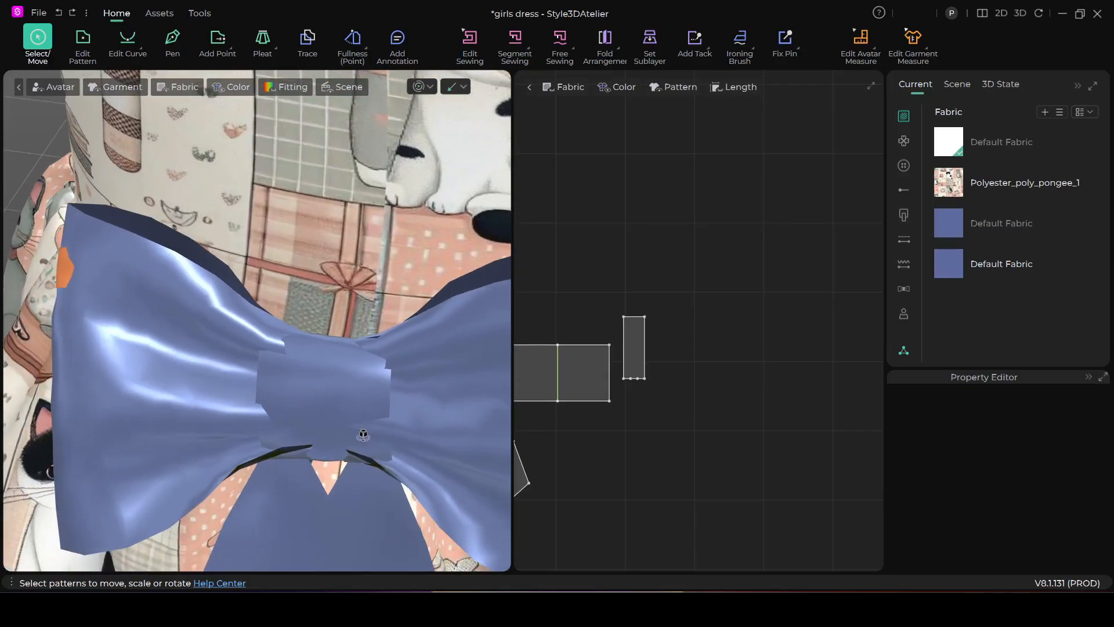
Fix the mesh at the middle of the centre knot's upper edge with a Fix Pin (Box) selection
{"action": "left_click", "coordinate": [798, 51]}
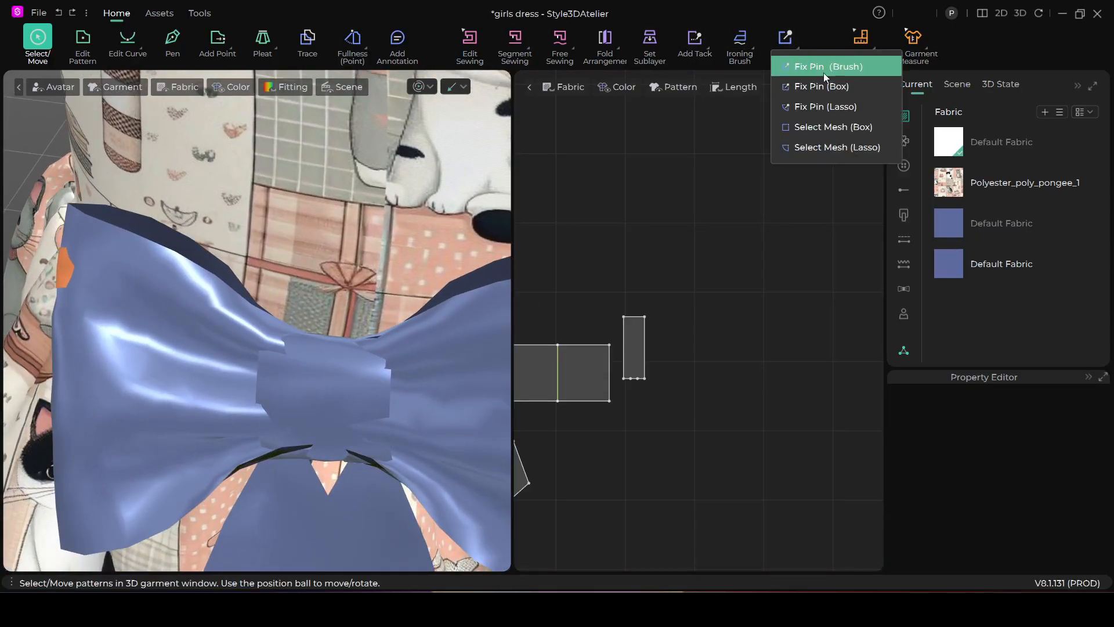
{"action": "left_click", "coordinate": [797, 87]}
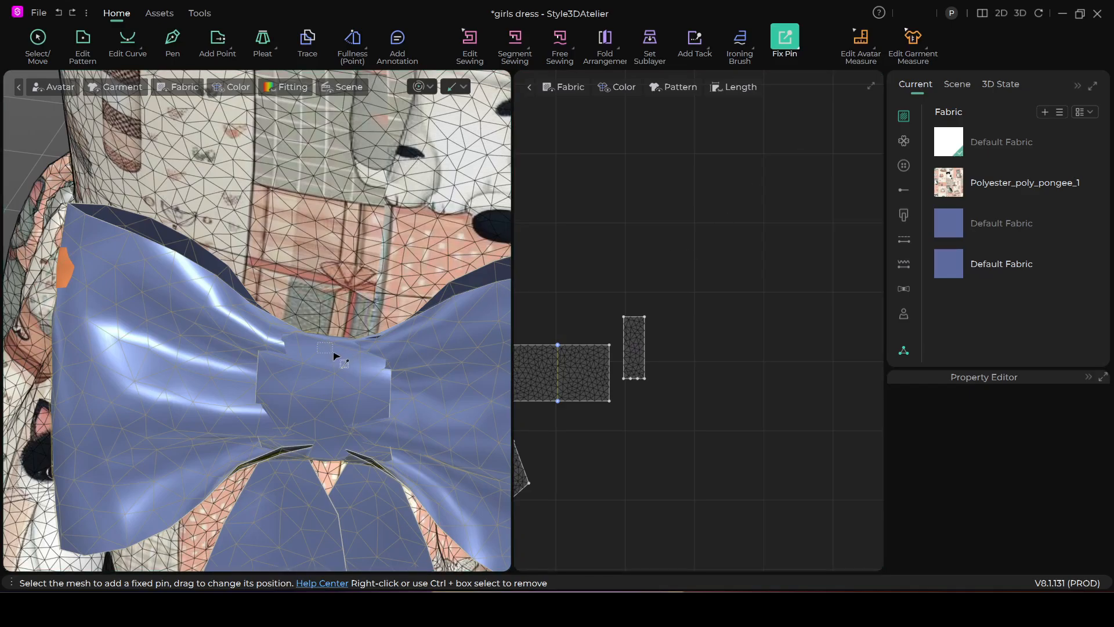
{"action": "scroll", "coordinate": [338, 376], "scroll_direction": "down", "scroll_amount": 4}
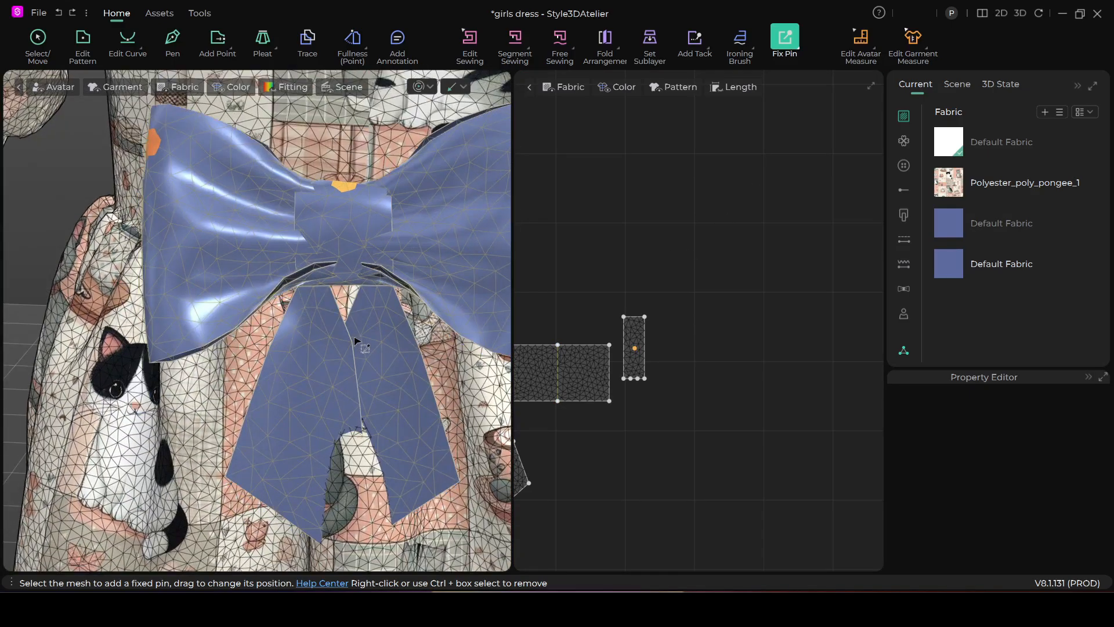
Add a box-selected fixed pin at the middle of the centre knot's lower edge, just above the bow tails
{"action": "left_click", "coordinate": [376, 277]}
{"action": "scroll", "coordinate": [371, 283], "scroll_direction": "up", "scroll_amount": 5}
{"action": "middle_click_drag", "start_coordinate": [370, 278], "coordinate": [343, 290]}
{"action": "right_click_drag", "start_coordinate": [344, 293], "coordinate": [325, 308]}
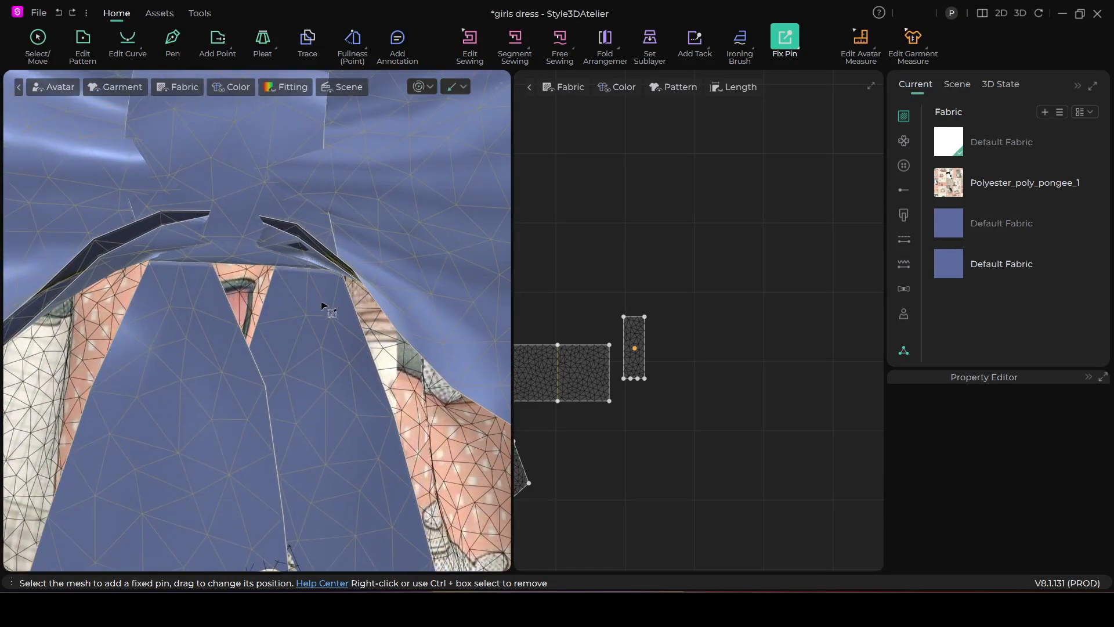
{"action": "scroll", "coordinate": [326, 293], "scroll_direction": "down", "scroll_amount": 2}
{"action": "middle_click_drag", "start_coordinate": [310, 257], "coordinate": [416, 295]}
{"action": "scroll", "coordinate": [415, 297], "scroll_direction": "down", "scroll_amount": 6}
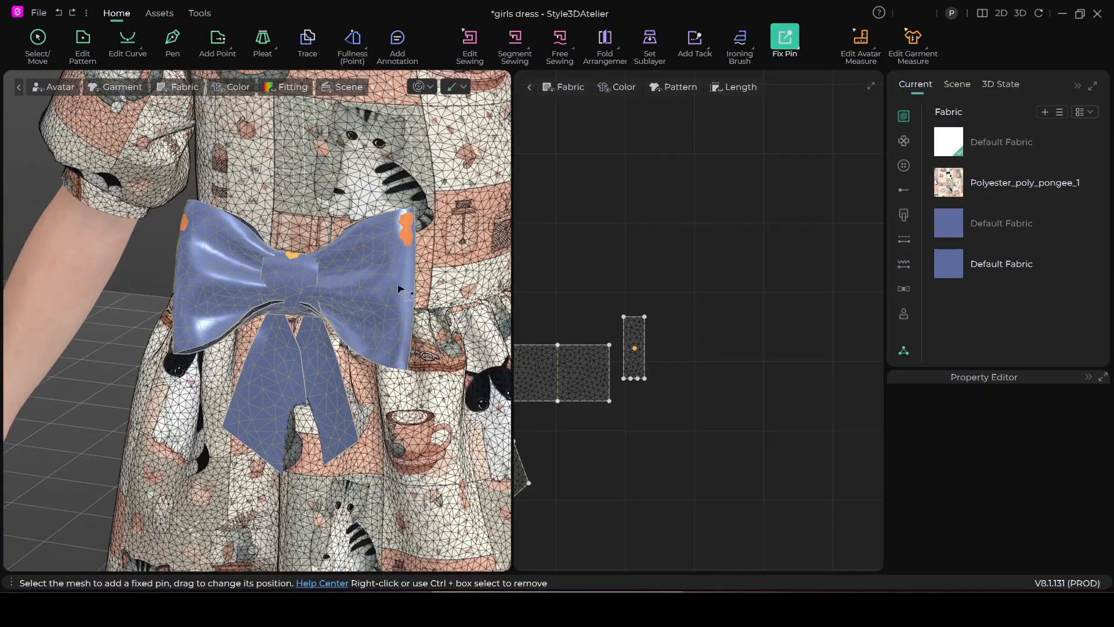
{"action": "scroll", "coordinate": [351, 300], "scroll_direction": "up", "scroll_amount": 2}
{"action": "scroll", "coordinate": [351, 299], "scroll_direction": "up", "scroll_amount": 4}
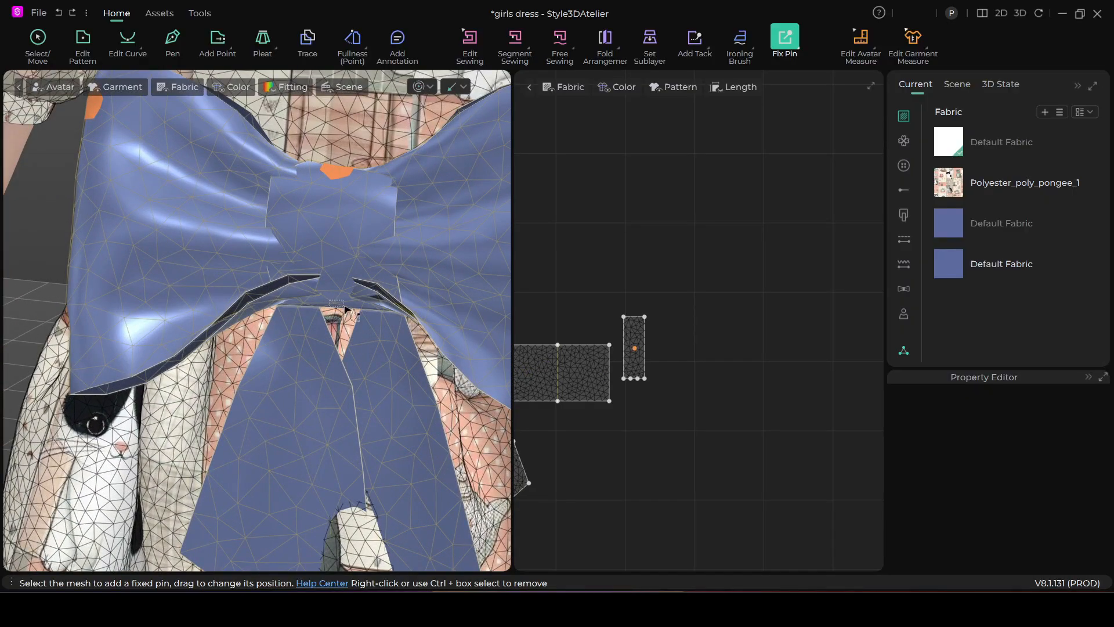
{"action": "scroll", "coordinate": [344, 308], "scroll_direction": "down", "scroll_amount": 1}
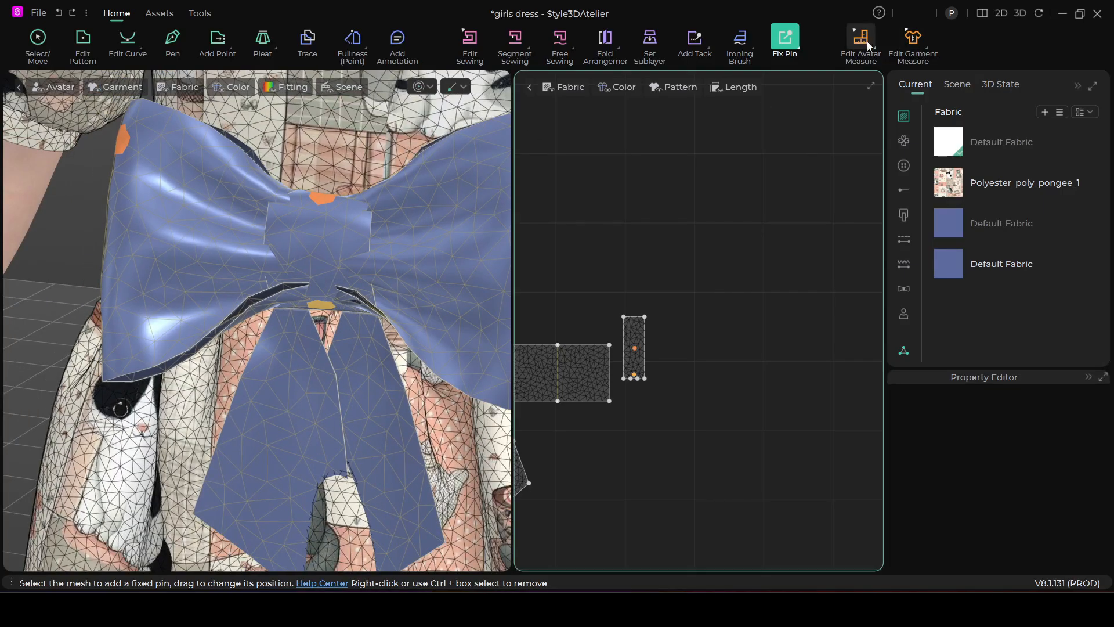
{"action": "left_click", "coordinate": [38, 38]}
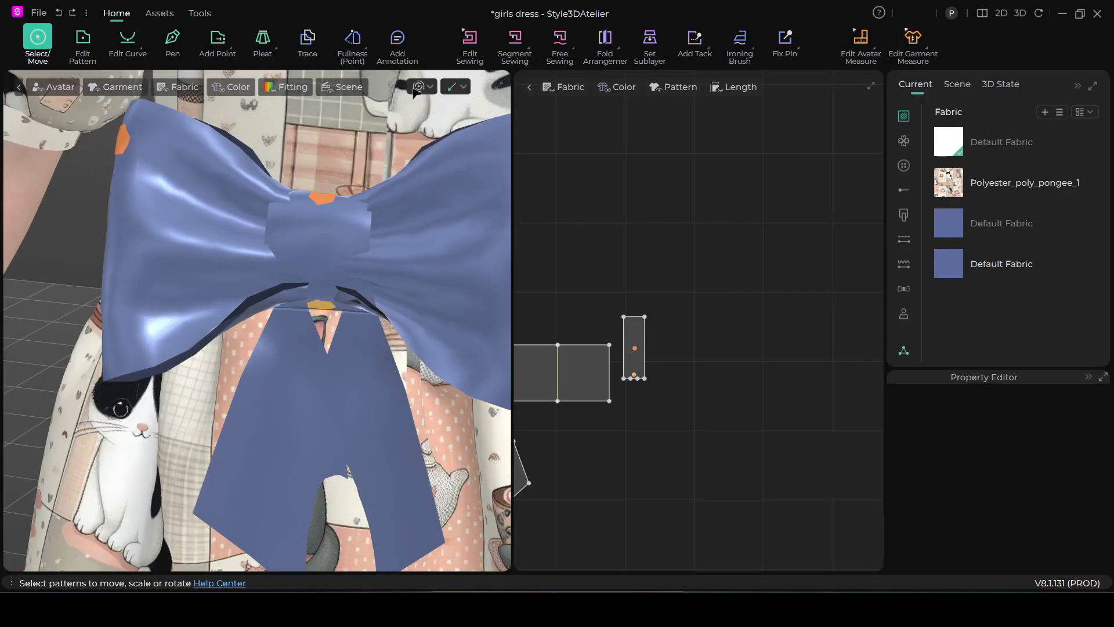
Try simulating the pinned bow while pulling its centre and one loop downward, and undo the simulation and pulls
{"action": "left_click", "coordinate": [422, 87]}
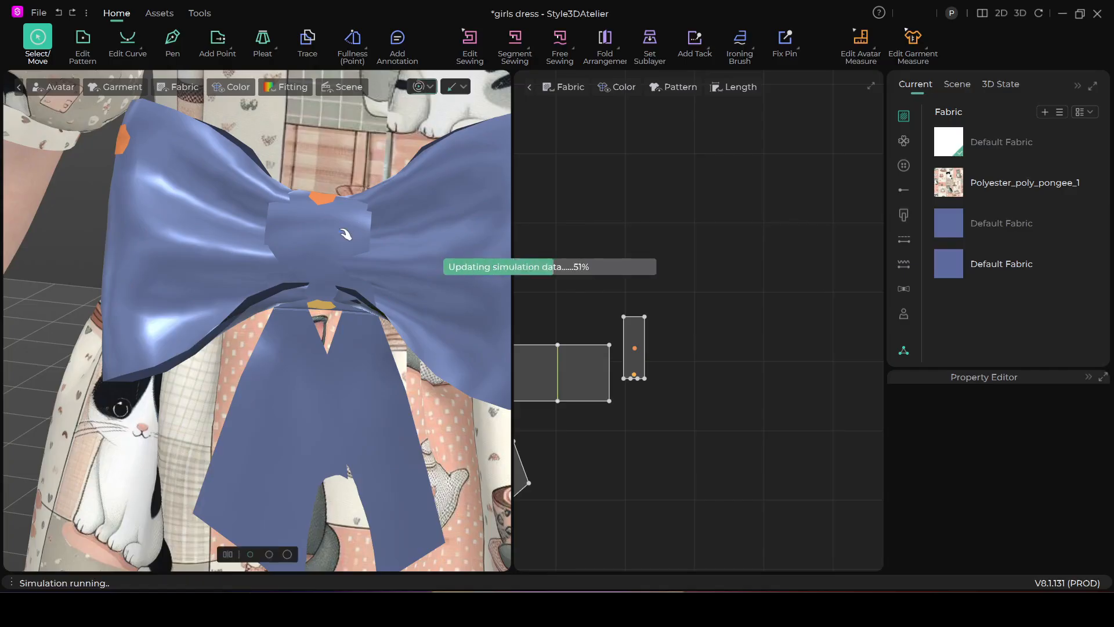
{"action": "right_click_drag", "start_coordinate": [351, 251], "coordinate": [379, 285]}
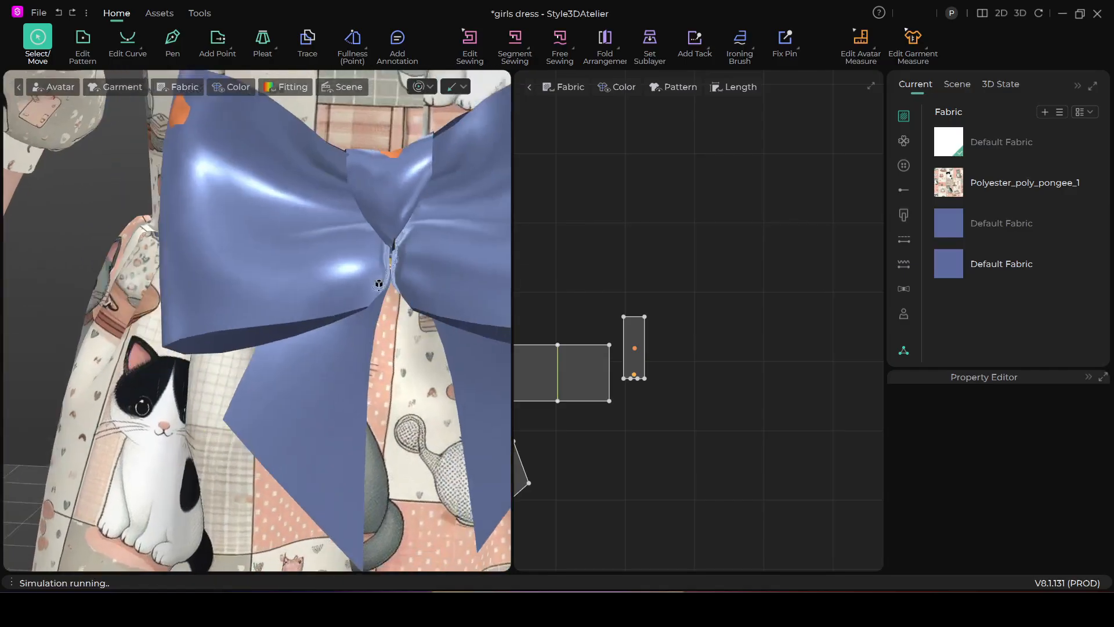
{"action": "left_click", "coordinate": [348, 212]}
{"action": "right_click_drag", "start_coordinate": [348, 212], "coordinate": [375, 333]}
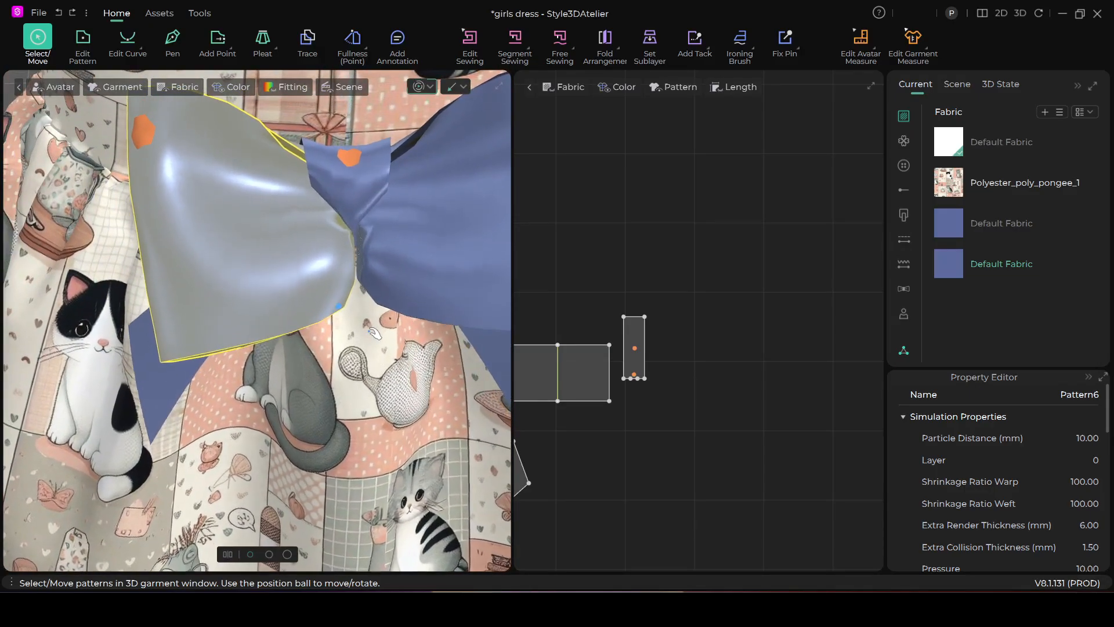
{"action": "key", "text": "space"}
{"action": "key", "text": "ctrl+z"}
{"action": "key", "text": "ctrl+z"}
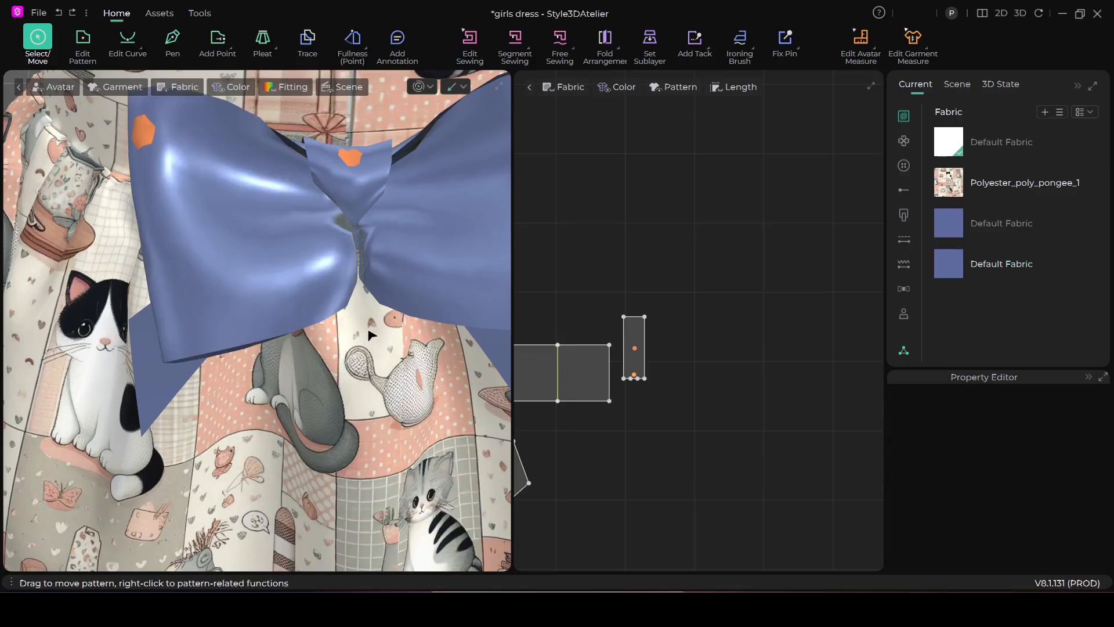
Pull the fixed pin at the centre knot's lower edge down below the bow loops
{"action": "right_click_drag", "start_coordinate": [369, 330], "coordinate": [353, 315]}
{"action": "right_click_drag", "start_coordinate": [323, 277], "coordinate": [314, 296]}
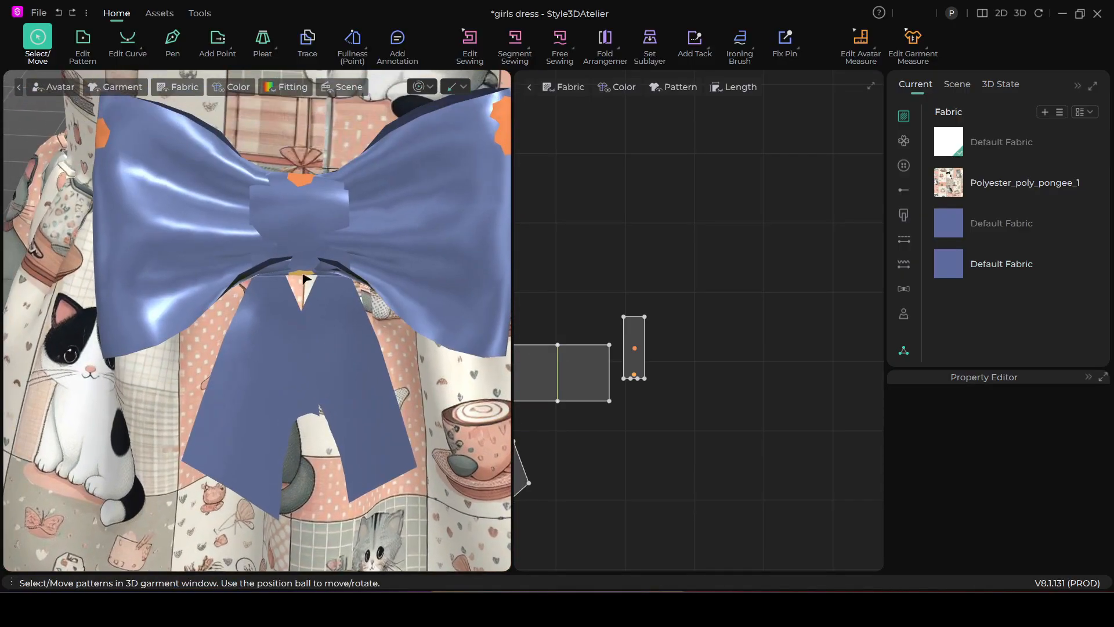
{"action": "scroll", "coordinate": [305, 277], "scroll_direction": "up", "scroll_amount": 5}
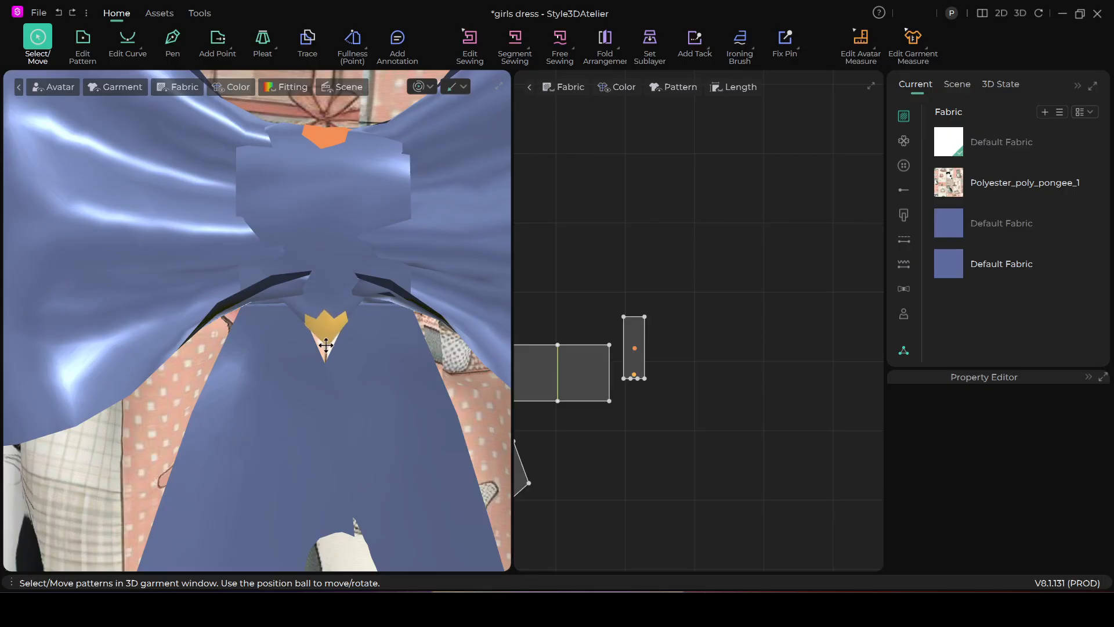
{"action": "scroll", "coordinate": [326, 345], "scroll_direction": "up", "scroll_amount": 4}
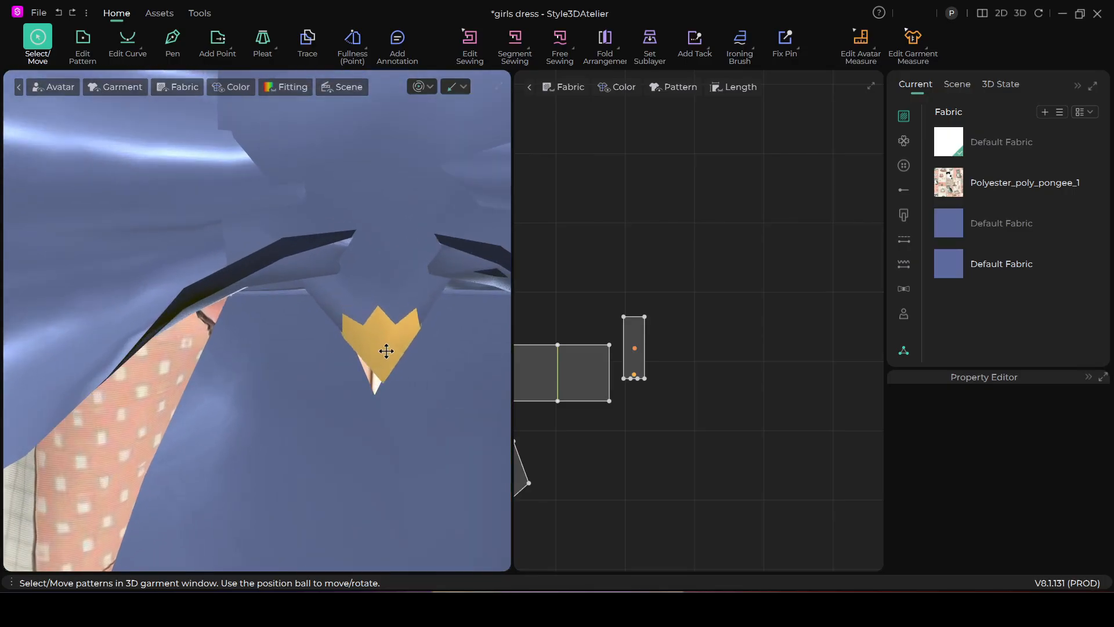
{"action": "right_click_drag", "start_coordinate": [380, 361], "coordinate": [353, 257]}
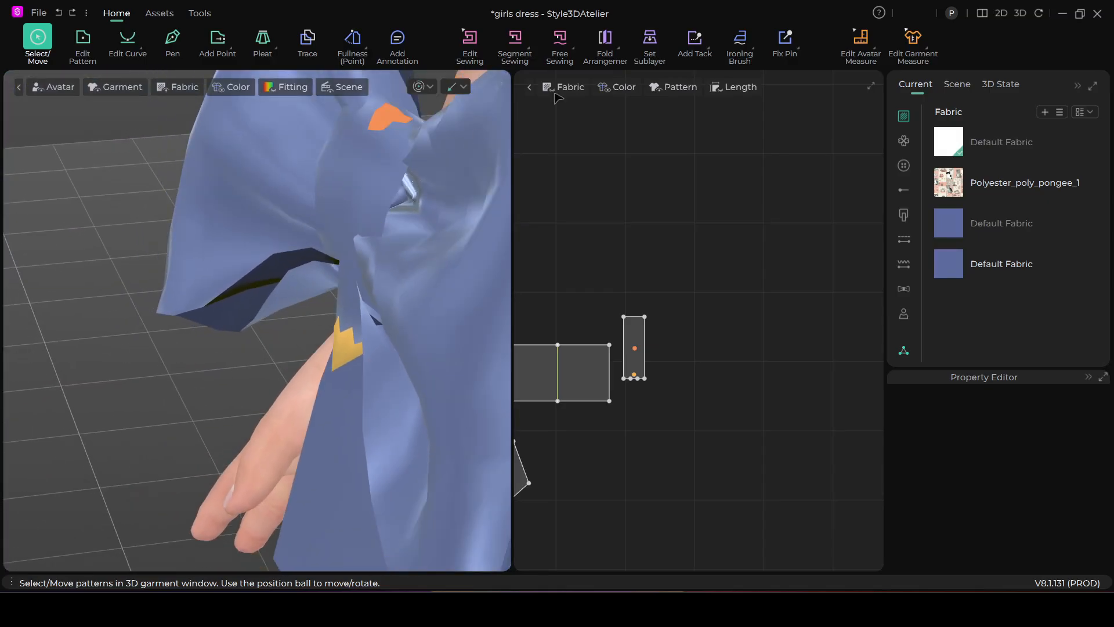
Fix another box-selected area on the front of the centre knot and pull it outward from the bow
{"action": "left_click", "coordinate": [800, 53]}
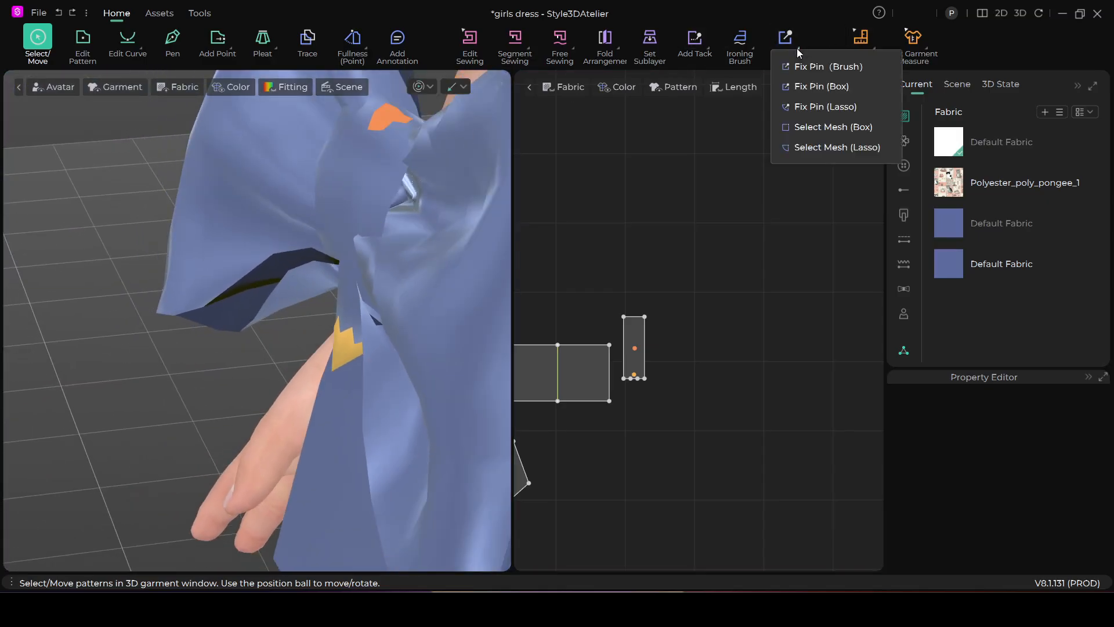
{"action": "left_click", "coordinate": [796, 87]}
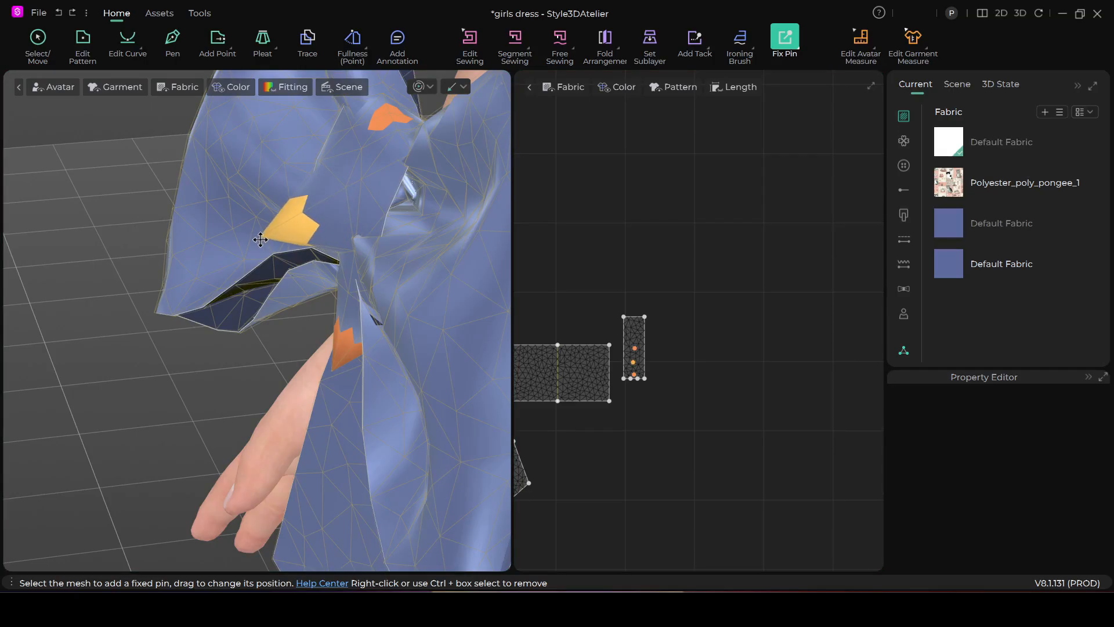
{"action": "right_click_drag", "start_coordinate": [297, 290], "coordinate": [267, 271]}
Fix the mesh near the knot strip's other end behind the bow and move that pin down beneath the loops
{"action": "scroll", "coordinate": [290, 250], "scroll_direction": "up", "scroll_amount": 3}
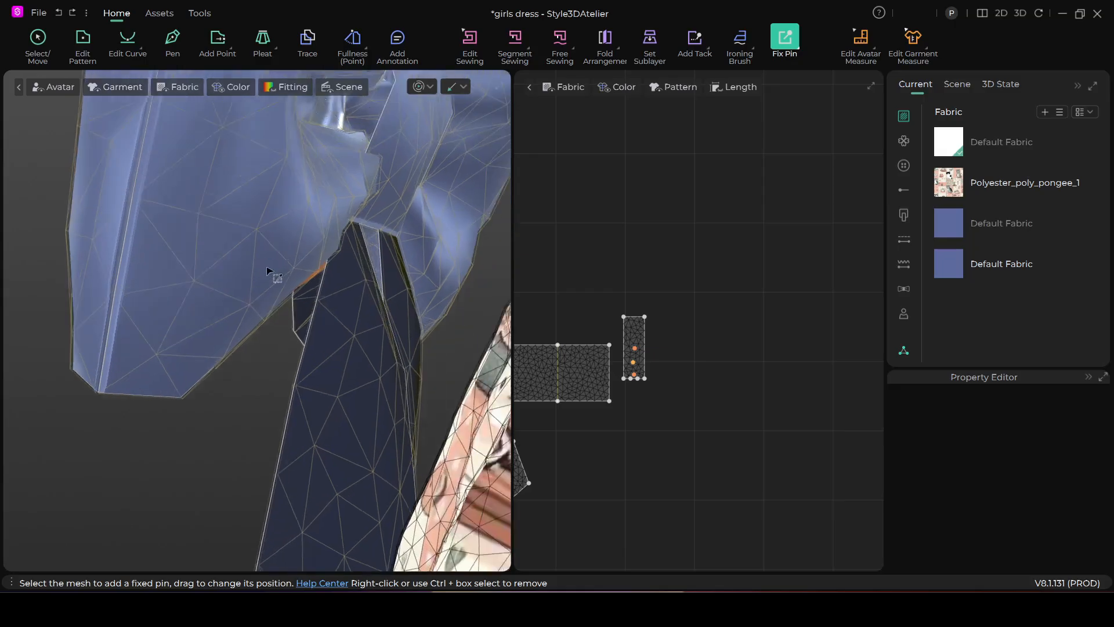
{"action": "scroll", "coordinate": [258, 271], "scroll_direction": "up", "scroll_amount": 2}
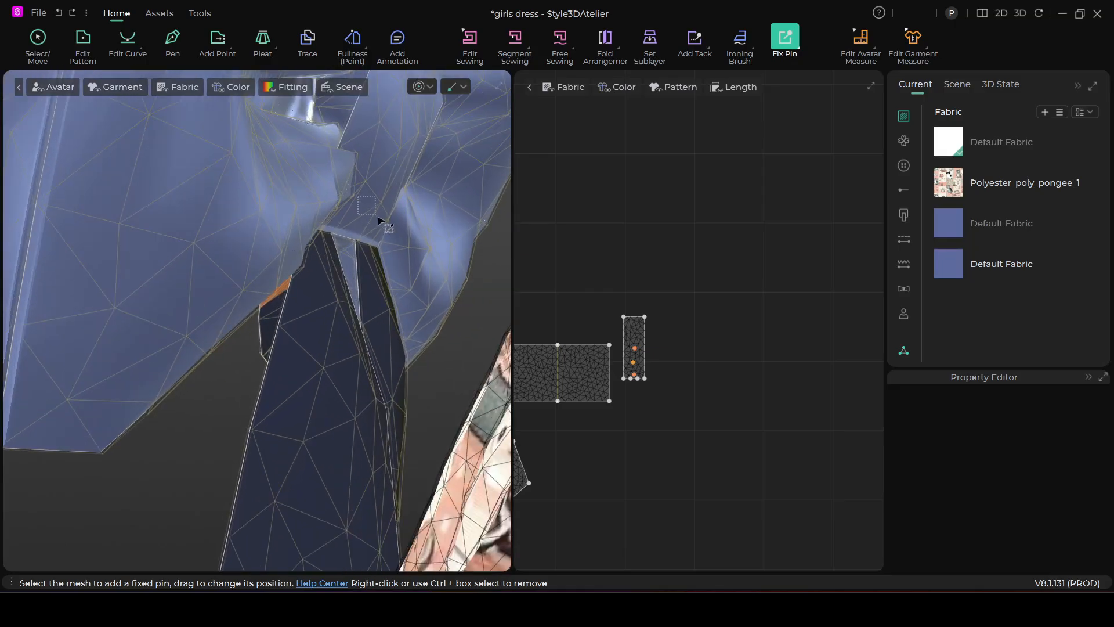
{"action": "right_click_drag", "start_coordinate": [374, 264], "coordinate": [392, 270]}
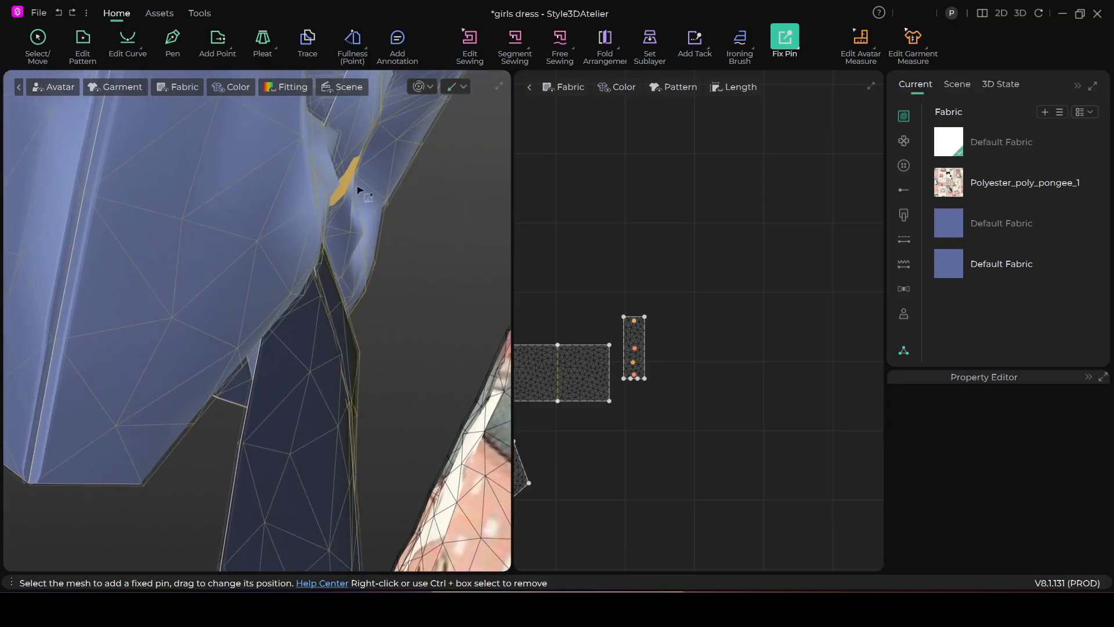
{"action": "left_click_drag", "start_coordinate": [351, 191], "coordinate": [384, 264]}
{"action": "right_click_drag", "start_coordinate": [388, 267], "coordinate": [326, 268]}
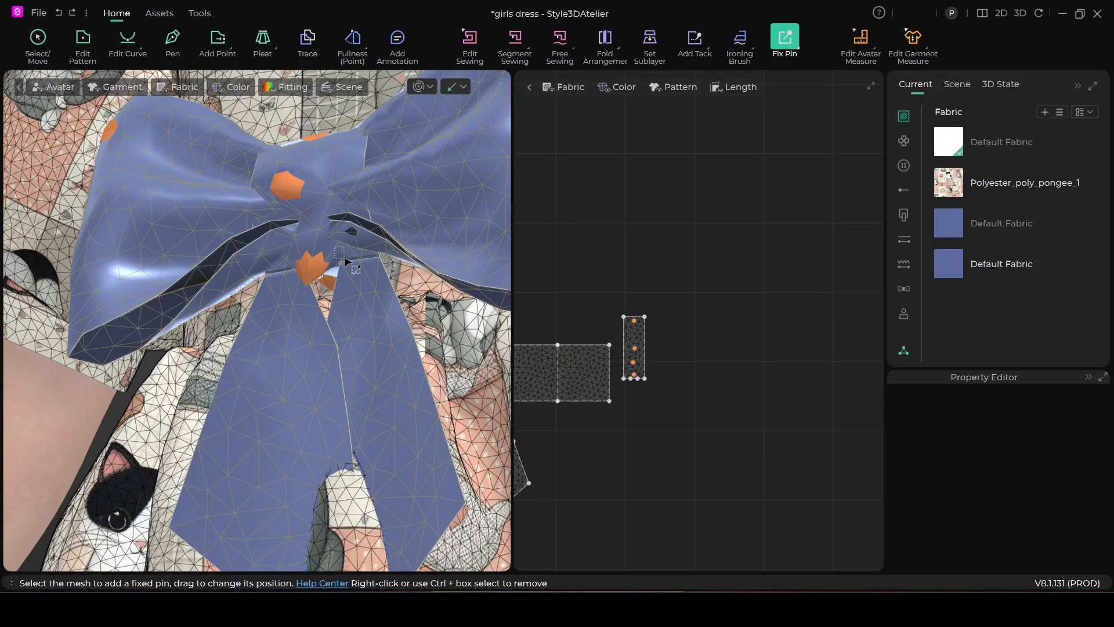
{"action": "right_click_drag", "start_coordinate": [352, 290], "coordinate": [357, 193]}
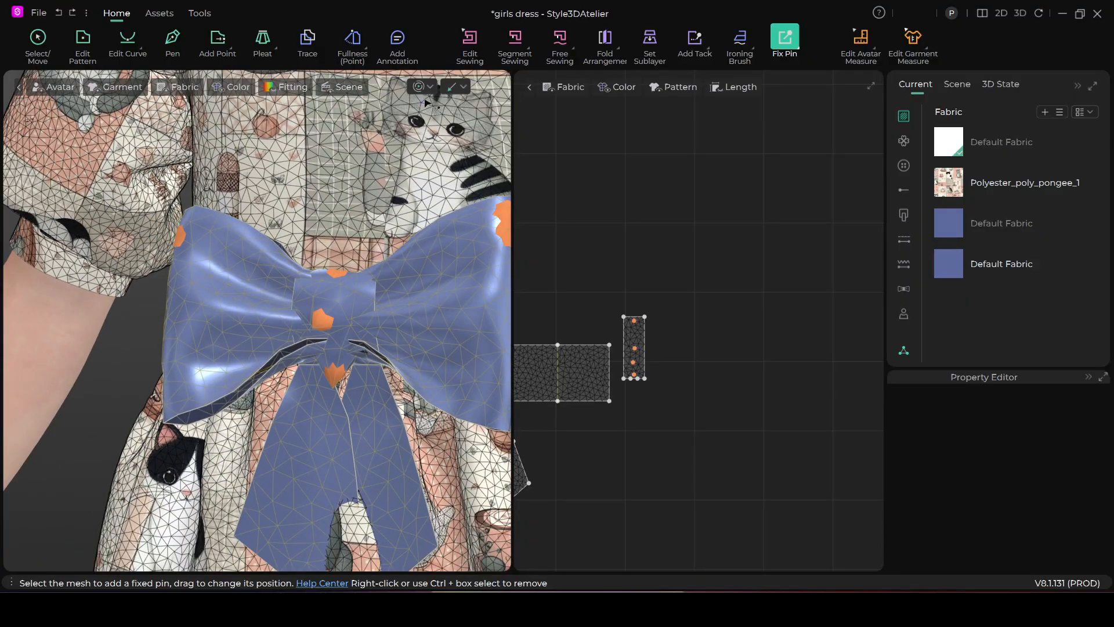
Run the simulation on the pinned bow while pulling its centre knot into shape, and stop it
{"action": "key", "text": "space"}
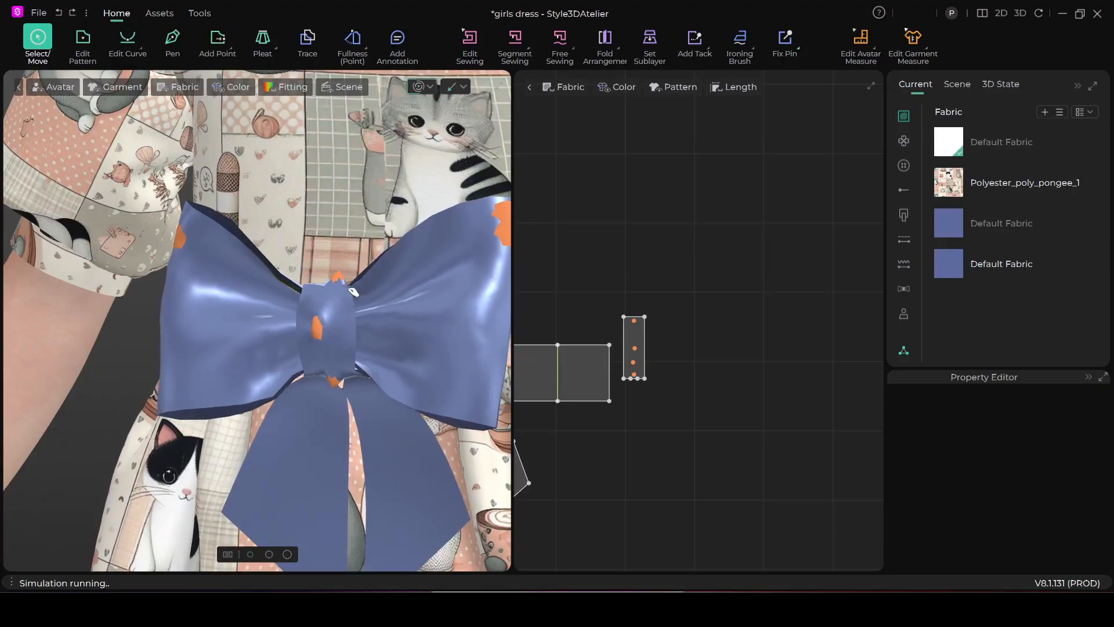
{"action": "left_click", "coordinate": [354, 290]}
{"action": "right_click_drag", "start_coordinate": [367, 320], "coordinate": [422, 334]}
{"action": "scroll", "coordinate": [357, 349], "scroll_direction": "up", "scroll_amount": 2}
{"action": "right_click_drag", "start_coordinate": [362, 353], "coordinate": [395, 303]}
{"action": "scroll", "coordinate": [410, 326], "scroll_direction": "down", "scroll_amount": 3}
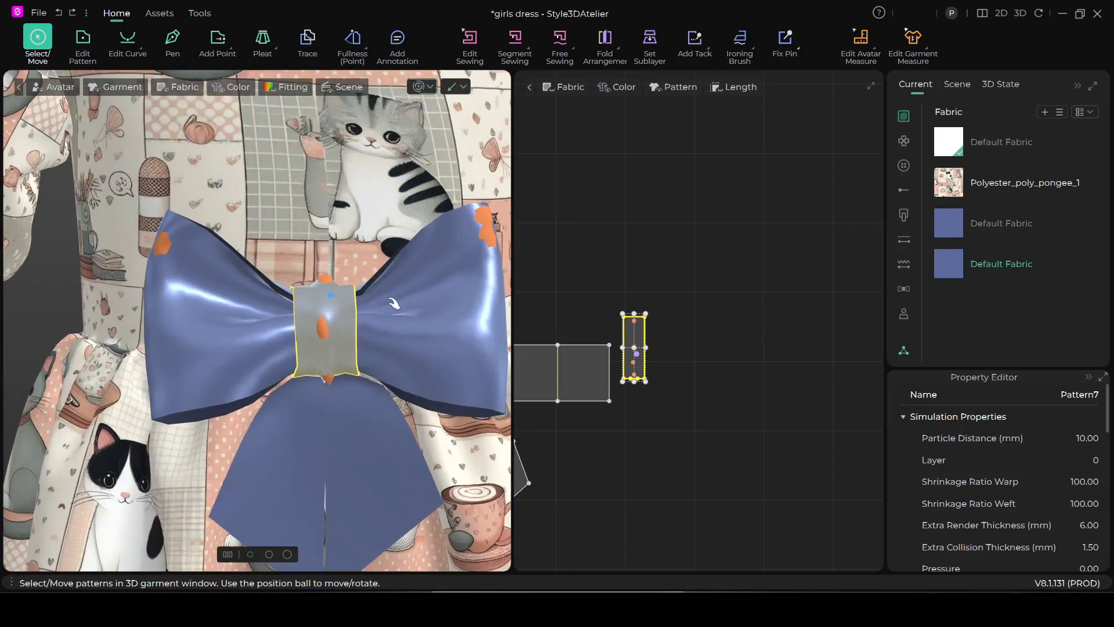
{"action": "left_click", "coordinate": [421, 88]}
Delete the fixed pins on the front, lower edge and upper edge of the bow's centre knot
{"action": "key", "text": "w"}
{"action": "scroll", "coordinate": [355, 297], "scroll_direction": "up", "scroll_amount": 2}
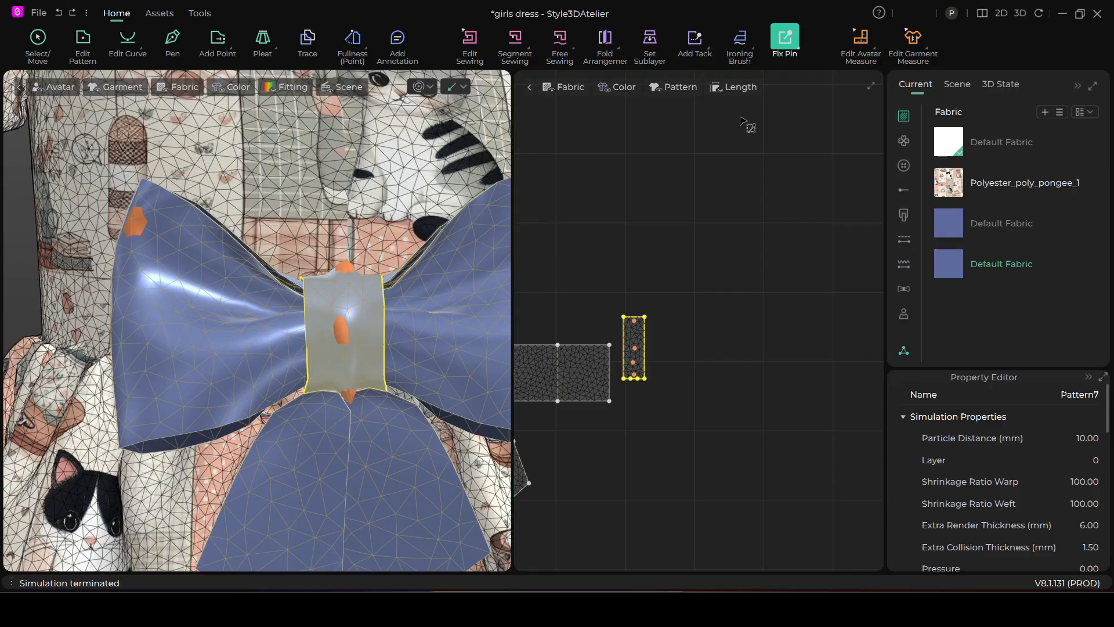
{"action": "right_click", "coordinate": [340, 333]}
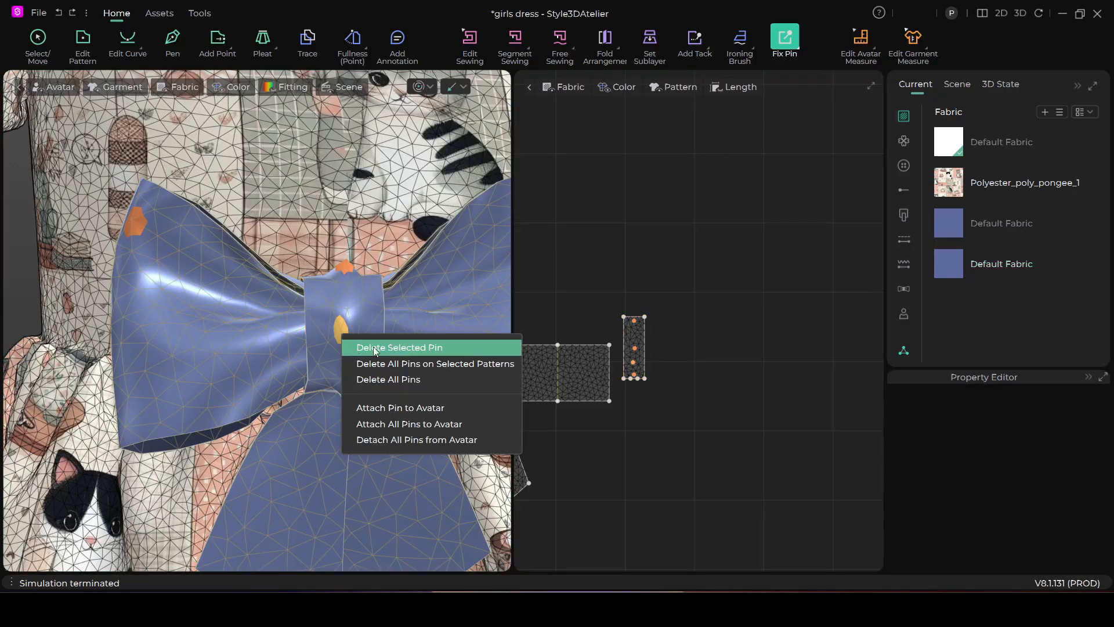
{"action": "left_click", "coordinate": [412, 348]}
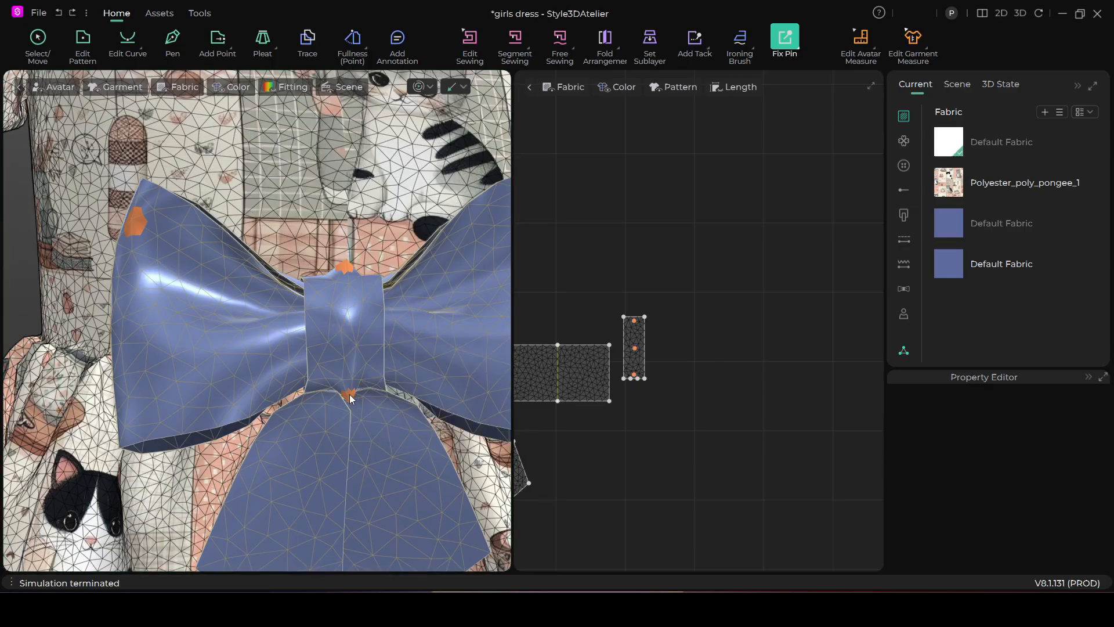
{"action": "right_click", "coordinate": [351, 398]}
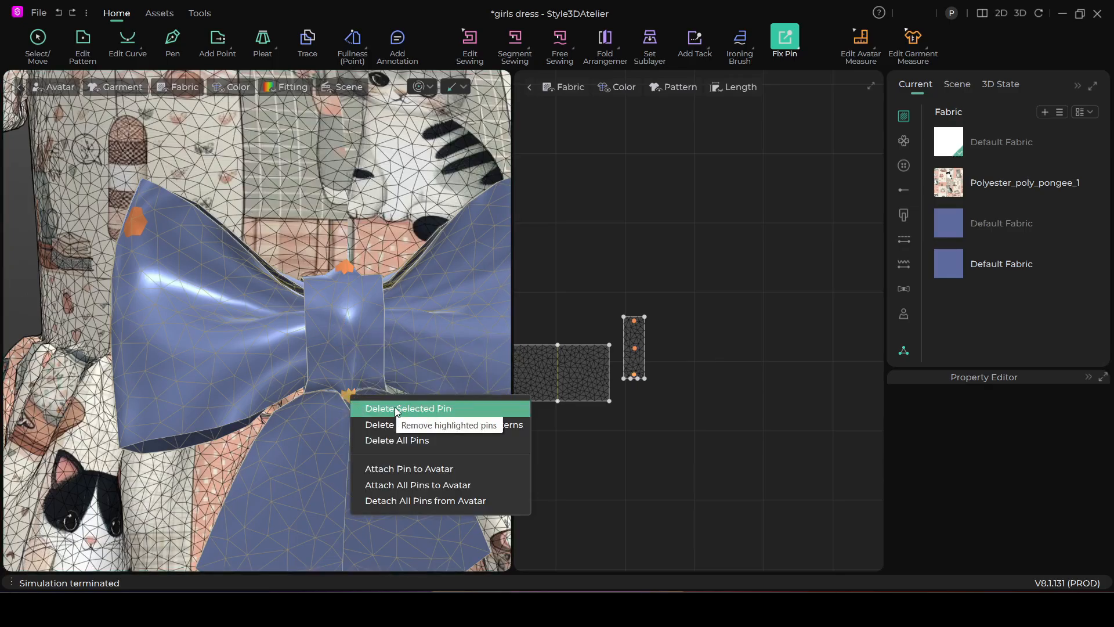
{"action": "left_click", "coordinate": [395, 408]}
{"action": "right_click", "coordinate": [348, 271]}
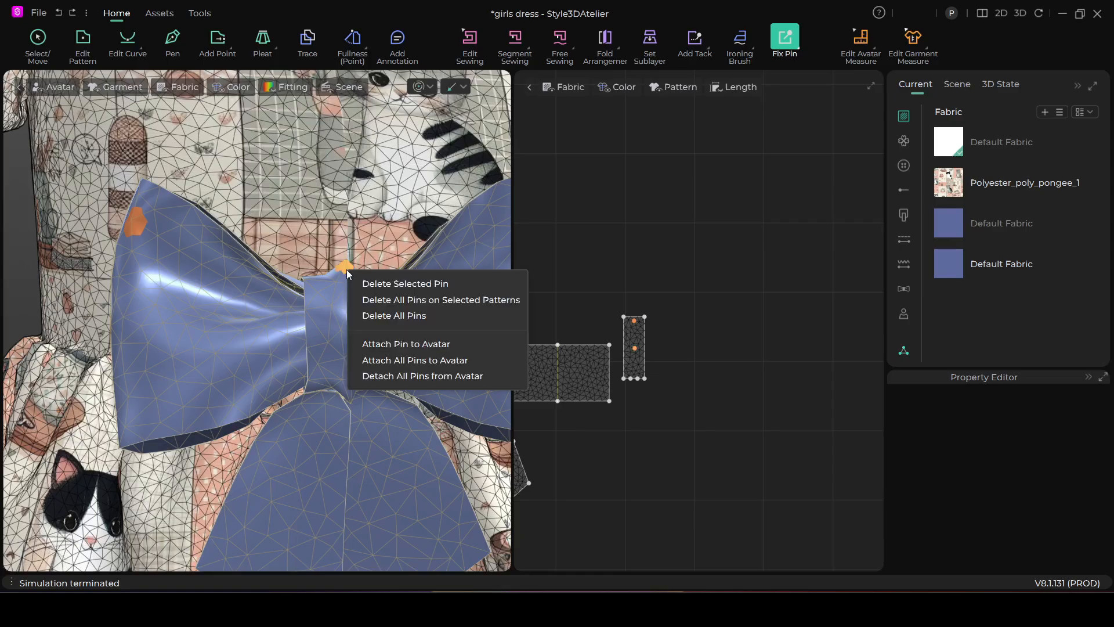
{"action": "left_click", "coordinate": [384, 285]}
Delete the remaining fixed pin at the end of the knot strip behind the bow
{"action": "right_click_drag", "start_coordinate": [372, 343], "coordinate": [161, 337]}
{"action": "middle_click_drag", "start_coordinate": [161, 337], "coordinate": [370, 321]}
{"action": "scroll", "coordinate": [370, 320], "scroll_direction": "up", "scroll_amount": 3}
{"action": "scroll", "coordinate": [370, 320], "scroll_direction": "up", "scroll_amount": 5}
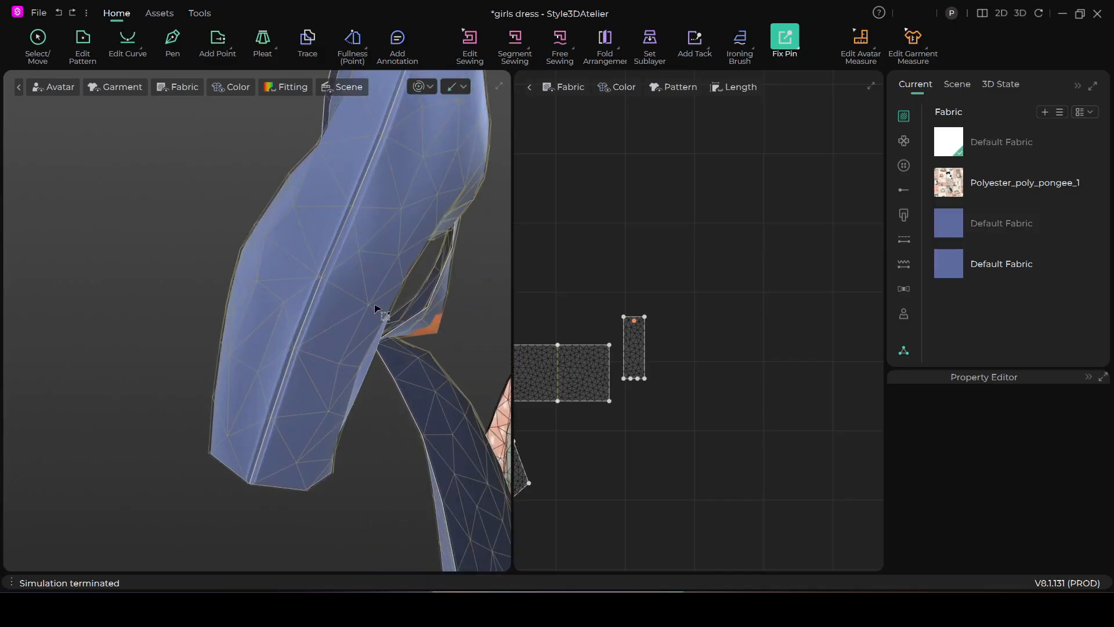
{"action": "right_click", "coordinate": [442, 331]}
{"action": "left_click", "coordinate": [485, 344]}
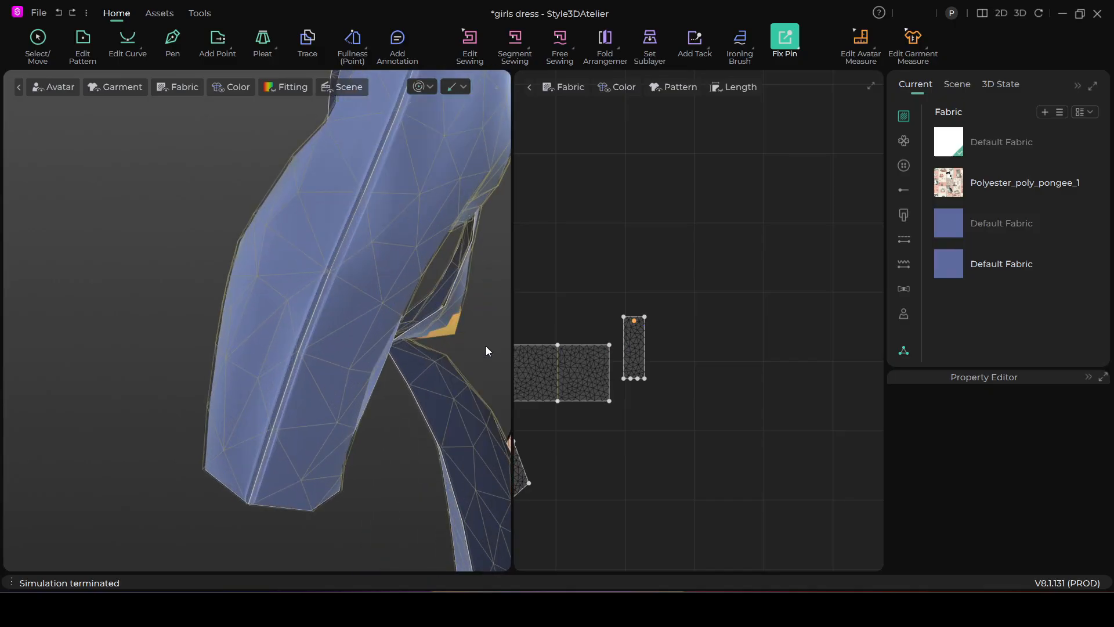
Simulate the bow with its knot unpinned, tug one of the hanging tails, and stop the simulation
{"action": "scroll", "coordinate": [368, 335], "scroll_direction": "down", "scroll_amount": 6}
{"action": "right_click_drag", "start_coordinate": [296, 347], "coordinate": [416, 285]}
{"action": "scroll", "coordinate": [415, 285], "scroll_direction": "down", "scroll_amount": 3}
{"action": "middle_click_drag", "start_coordinate": [415, 285], "coordinate": [279, 291]}
{"action": "right_click_drag", "start_coordinate": [322, 328], "coordinate": [348, 338]}
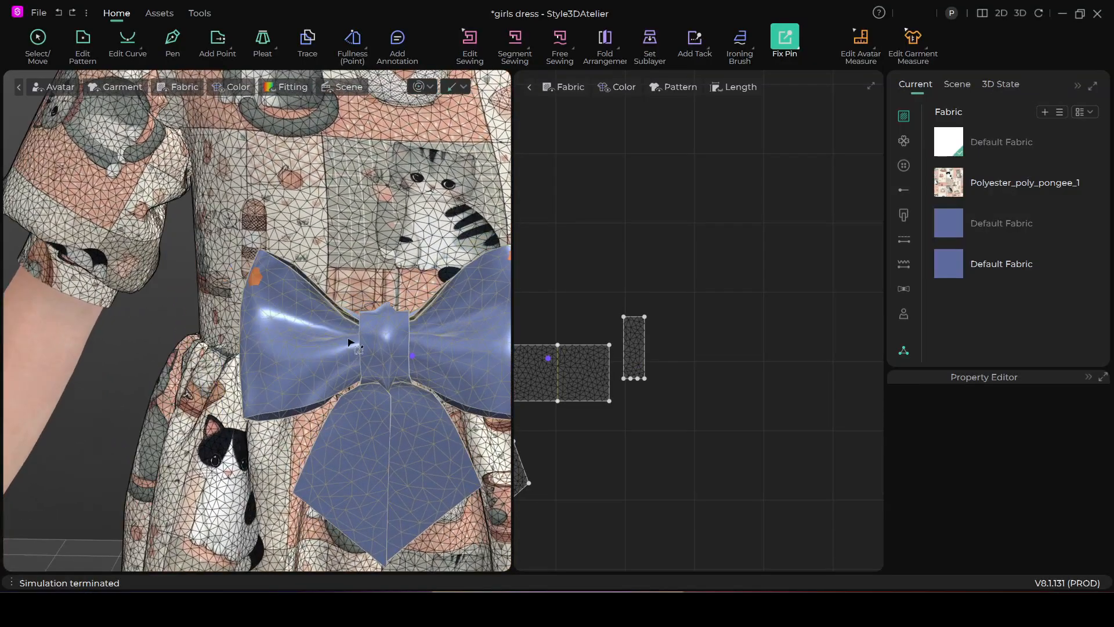
{"action": "left_click", "coordinate": [417, 87]}
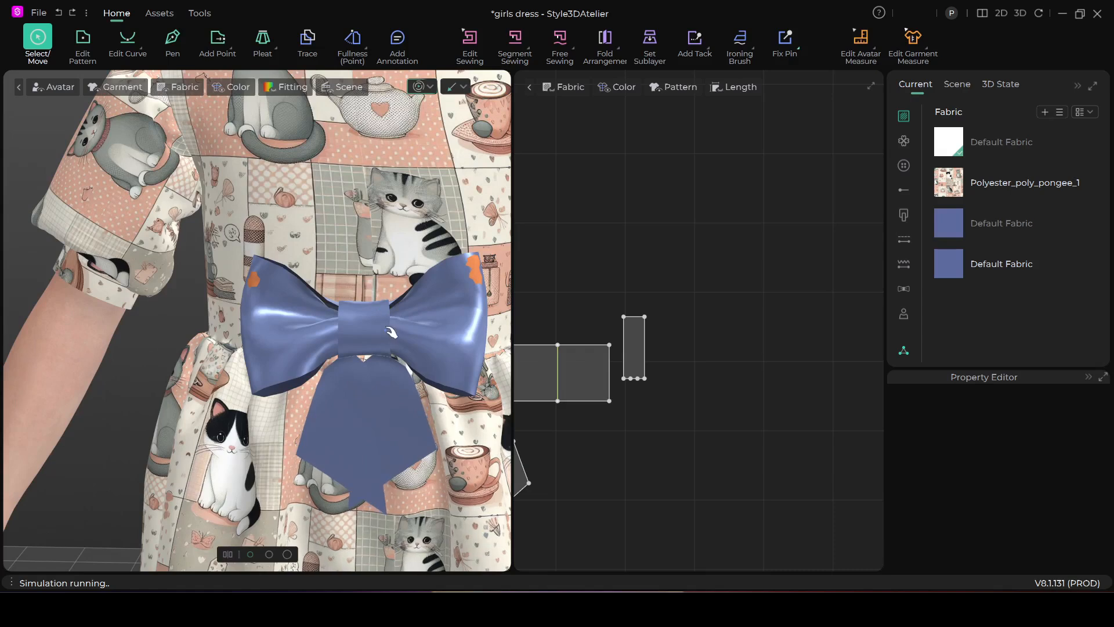
{"action": "right_click_drag", "start_coordinate": [392, 332], "coordinate": [357, 336]}
{"action": "left_click", "coordinate": [362, 447]}
{"action": "left_click_drag", "start_coordinate": [362, 446], "coordinate": [353, 423]}
{"action": "right_click_drag", "start_coordinate": [415, 341], "coordinate": [387, 377]}
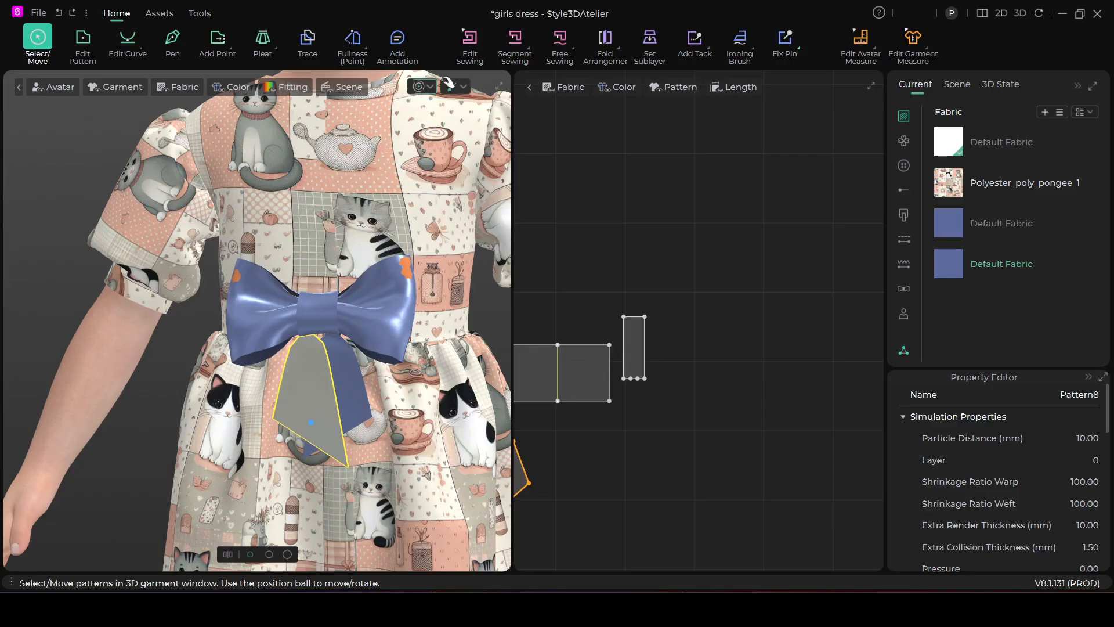
{"action": "left_click", "coordinate": [422, 88]}
Select all the bow's pattern pieces and move the bow down in front of the upper skirt
{"action": "key", "text": "w"}
{"action": "scroll", "coordinate": [421, 335], "scroll_direction": "down", "scroll_amount": 2}
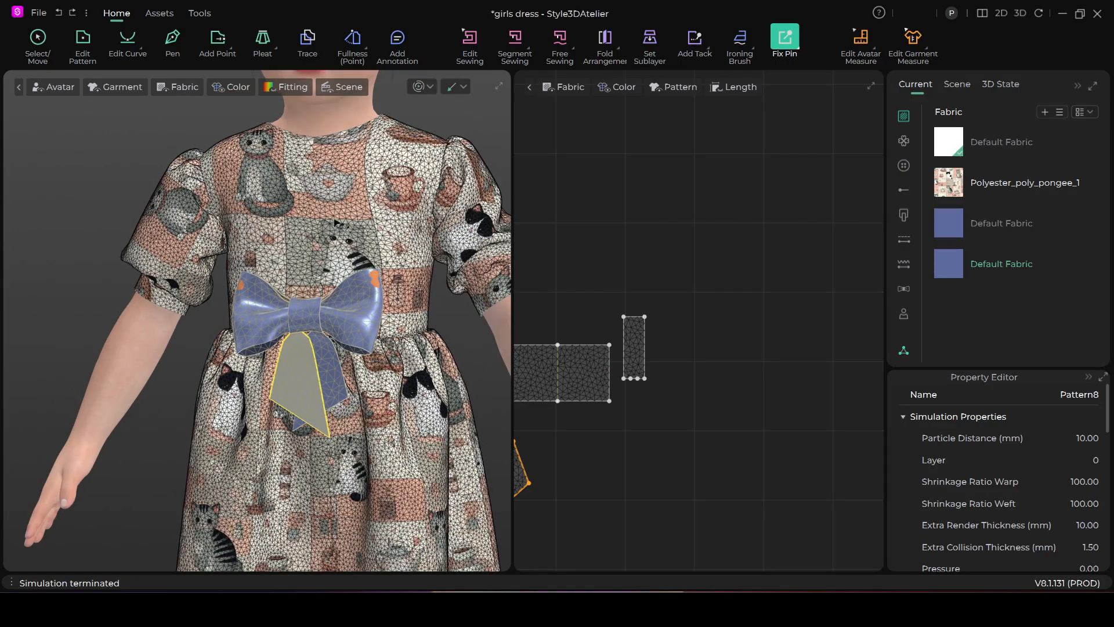
{"action": "left_click", "coordinate": [38, 38]}
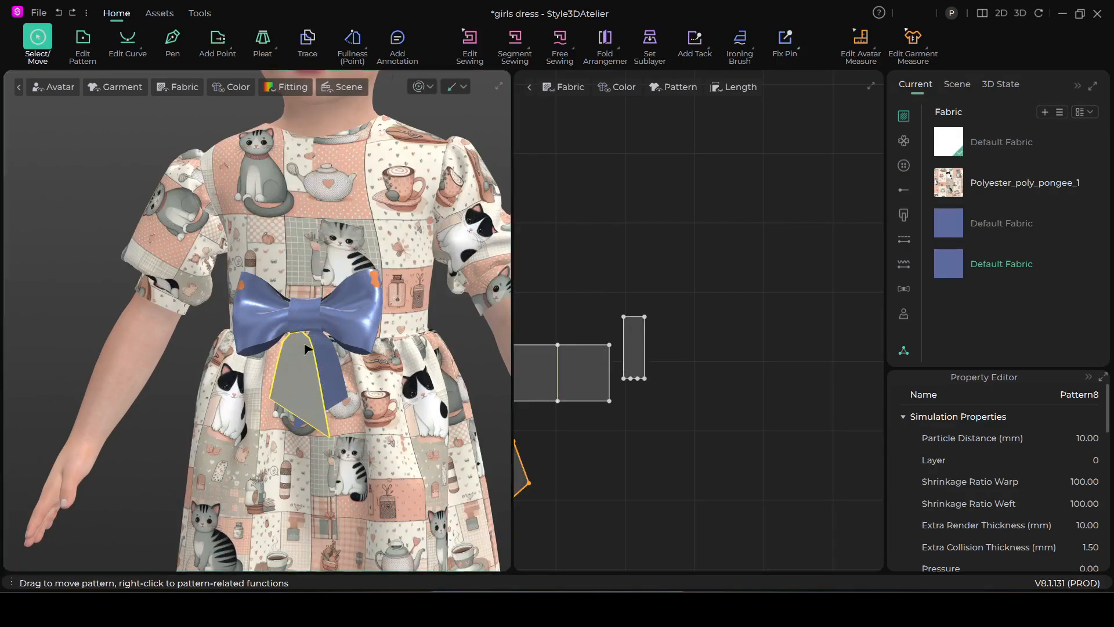
{"action": "scroll", "coordinate": [303, 344], "scroll_direction": "down", "scroll_amount": 2}
{"action": "right_click_drag", "start_coordinate": [323, 358], "coordinate": [357, 352]}
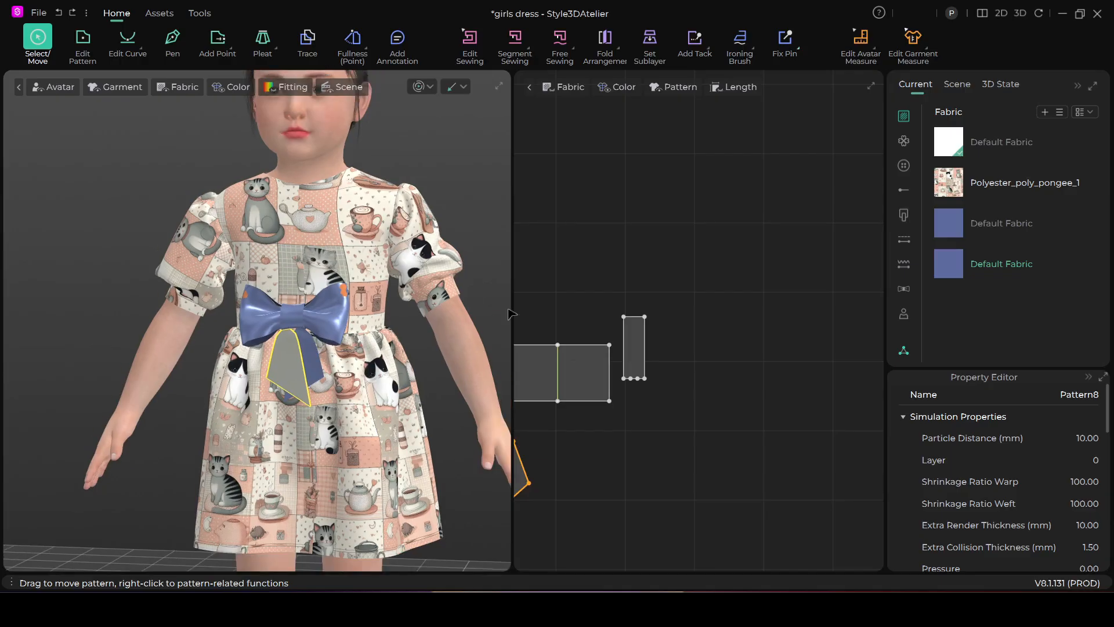
{"action": "left_click", "coordinate": [576, 298]}
{"action": "scroll", "coordinate": [630, 299], "scroll_direction": "down", "scroll_amount": 5}
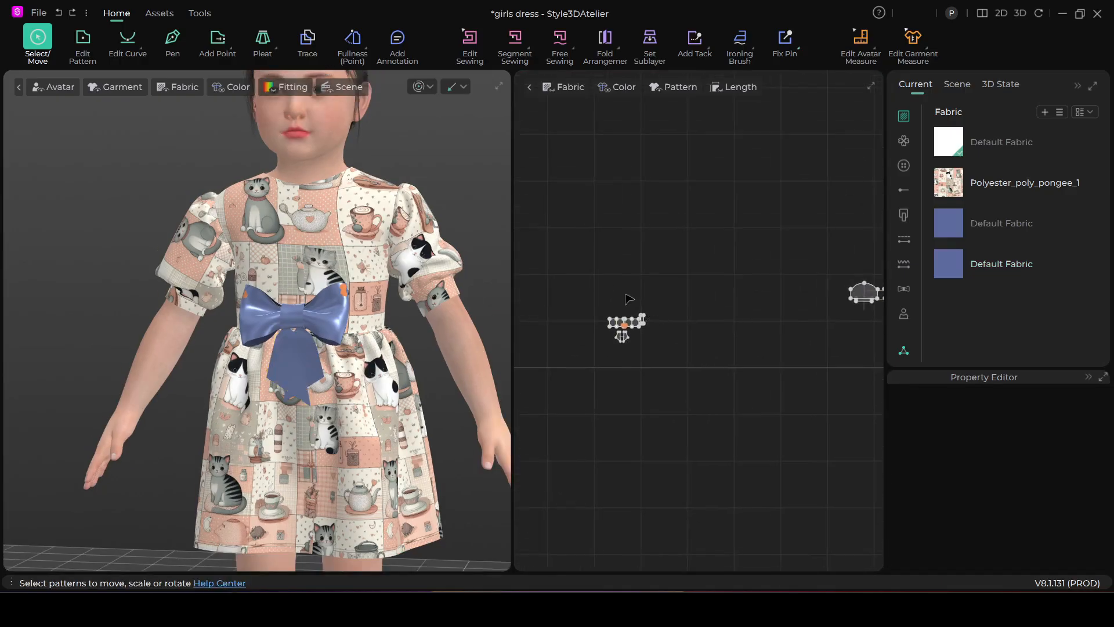
{"action": "scroll", "coordinate": [627, 300], "scroll_direction": "up", "scroll_amount": 3}
{"action": "left_click_drag", "start_coordinate": [722, 448], "coordinate": [679, 448]}
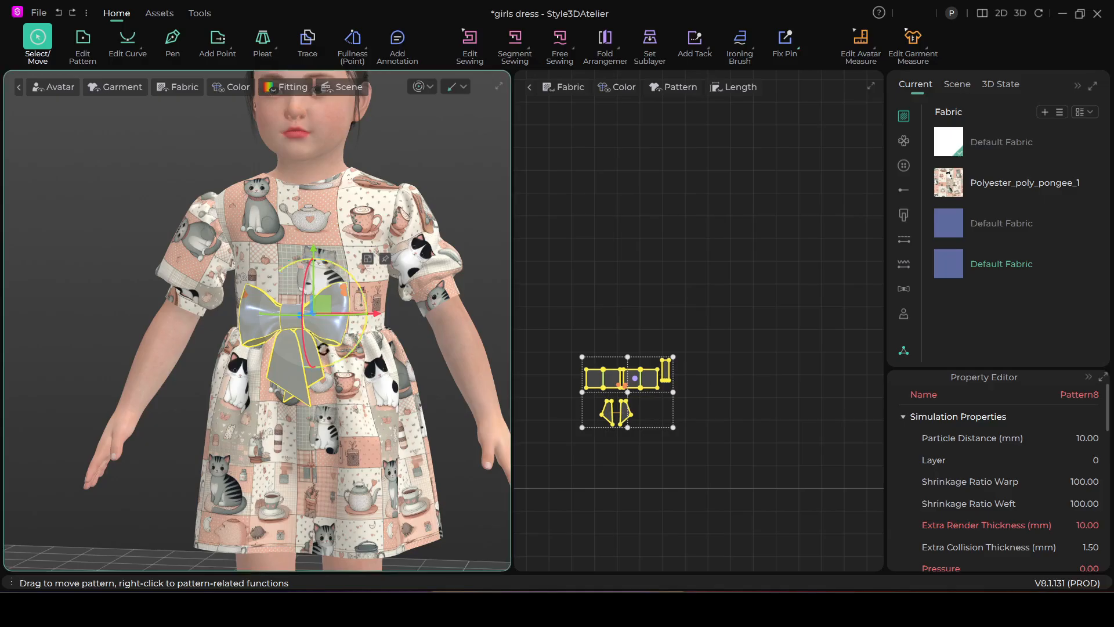
{"action": "left_click_drag", "start_coordinate": [326, 304], "coordinate": [384, 346]}
{"action": "right_click_drag", "start_coordinate": [485, 400], "coordinate": [400, 420]}
{"action": "scroll", "coordinate": [311, 371], "scroll_direction": "up", "scroll_amount": 3}
{"action": "middle_click_drag", "start_coordinate": [311, 372], "coordinate": [187, 365]}
{"action": "right_click_drag", "start_coordinate": [313, 326], "coordinate": [347, 314]}
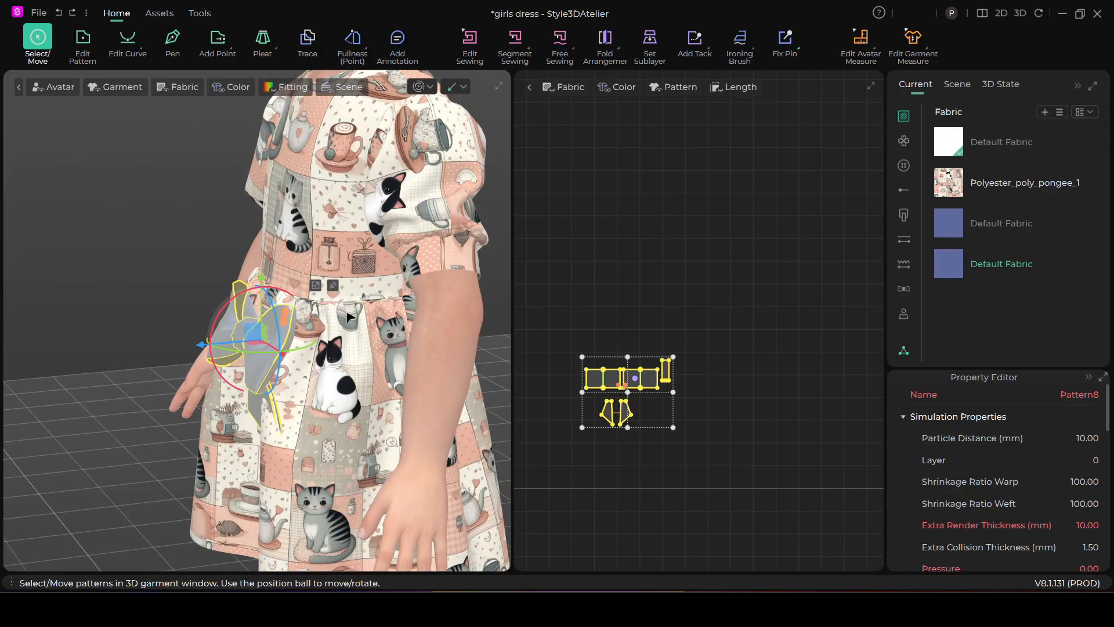
Reselect all the bow's pattern pieces in the 2D layout and move them over beside the dress patterns
{"action": "left_click", "coordinate": [331, 313]}
{"action": "scroll", "coordinate": [661, 407], "scroll_direction": "up", "scroll_amount": 2}
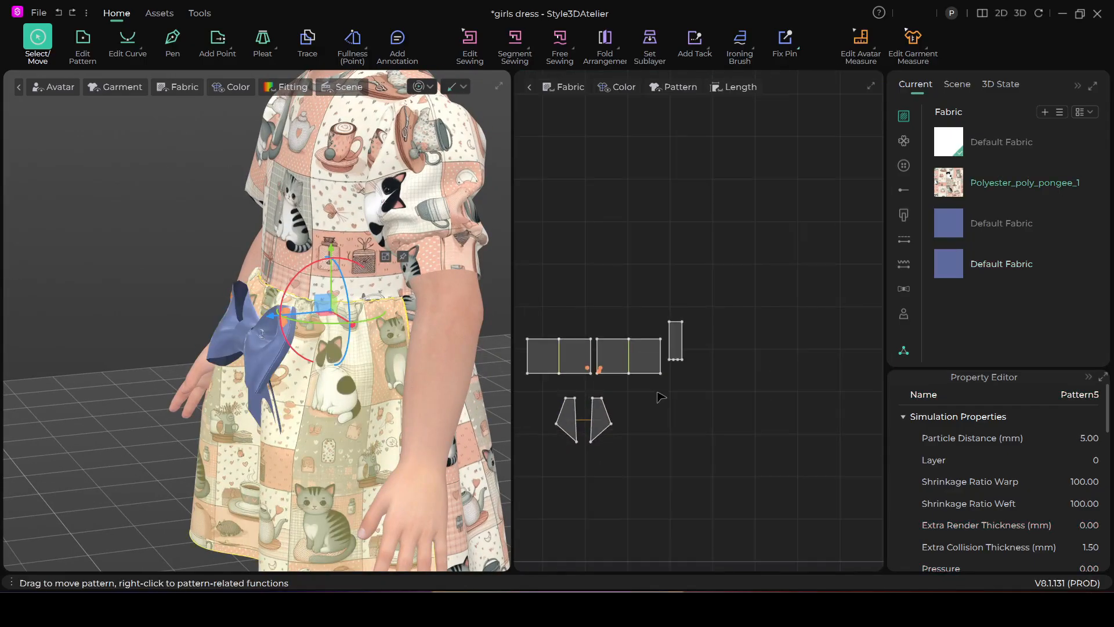
{"action": "scroll", "coordinate": [661, 389], "scroll_direction": "down", "scroll_amount": 5}
{"action": "left_click_drag", "start_coordinate": [578, 345], "coordinate": [679, 415]}
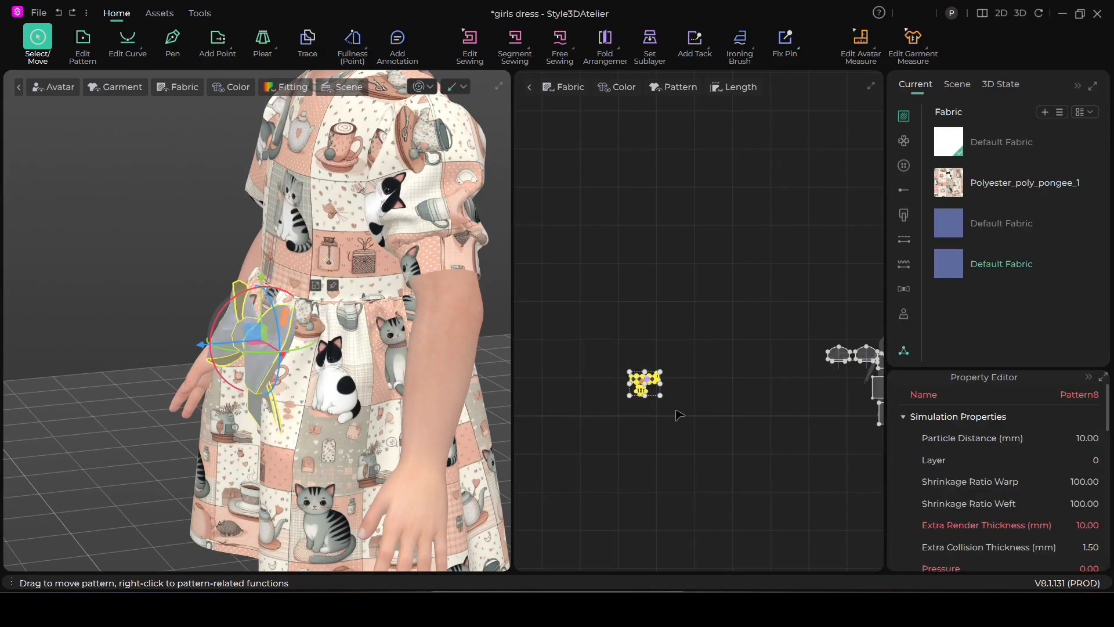
{"action": "middle_click_drag", "start_coordinate": [756, 414], "coordinate": [654, 381]}
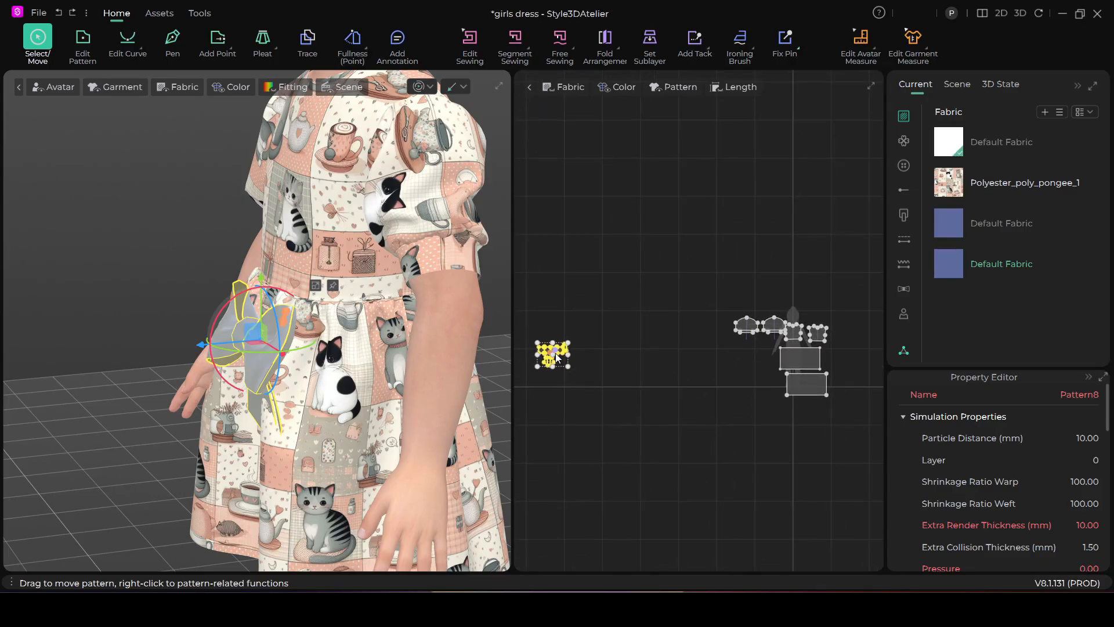
{"action": "scroll", "coordinate": [552, 362], "scroll_direction": "up", "scroll_amount": 1}
{"action": "left_click_drag", "start_coordinate": [551, 357], "coordinate": [826, 254]}
Lower the bow's pattern pieces to just above the avatar silhouette's head in the 2D layout and deselect them
{"action": "scroll", "coordinate": [759, 348], "scroll_direction": "down", "scroll_amount": 4}
{"action": "middle_click_drag", "start_coordinate": [732, 339], "coordinate": [592, 347]}
{"action": "scroll", "coordinate": [805, 406], "scroll_direction": "up", "scroll_amount": 2}
{"action": "scroll", "coordinate": [804, 407], "scroll_direction": "up", "scroll_amount": 2}
{"action": "middle_click_drag", "start_coordinate": [704, 375], "coordinate": [865, 458]}
{"action": "scroll", "coordinate": [665, 390], "scroll_direction": "up", "scroll_amount": 3}
{"action": "scroll", "coordinate": [689, 366], "scroll_direction": "up", "scroll_amount": 2}
{"action": "middle_click_drag", "start_coordinate": [700, 296], "coordinate": [767, 351]}
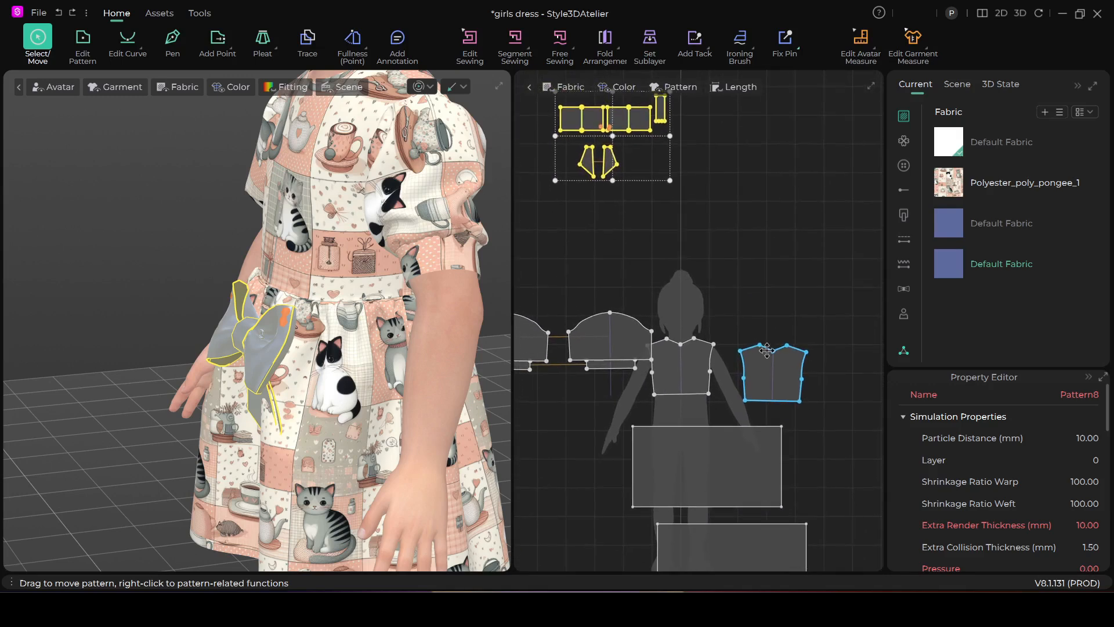
{"action": "scroll", "coordinate": [761, 275], "scroll_direction": "down", "scroll_amount": 1}
{"action": "left_click_drag", "start_coordinate": [654, 157], "coordinate": [663, 209]}
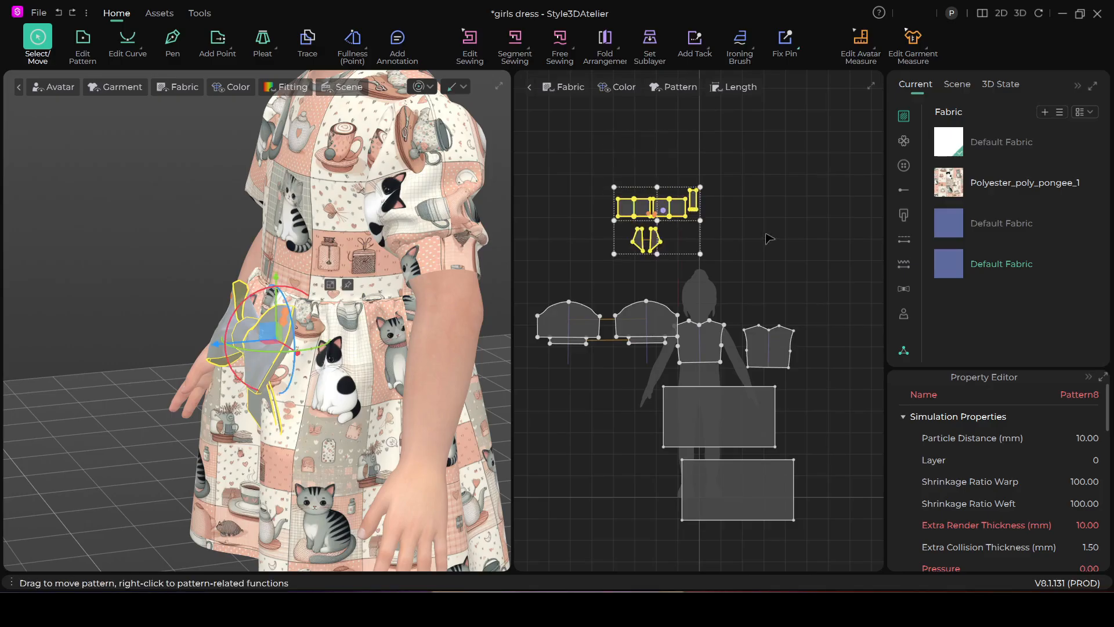
{"action": "left_click", "coordinate": [811, 207]}
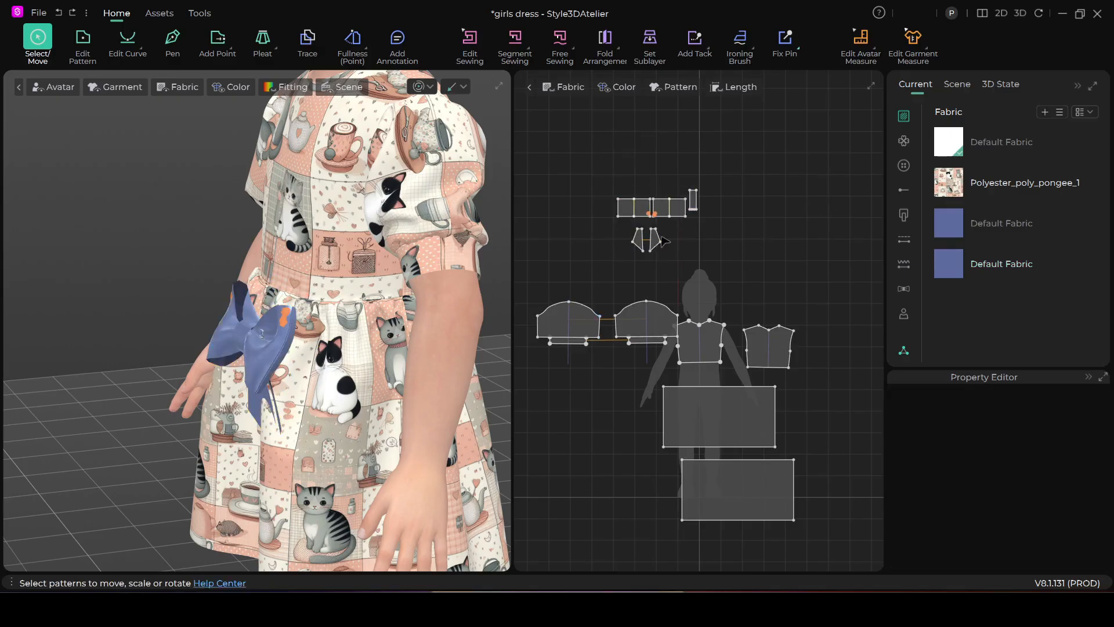
Examine from several angles how the bow sits against the front of the dress
{"action": "scroll", "coordinate": [313, 333], "scroll_direction": "up", "scroll_amount": 4}
{"action": "middle_click_drag", "start_coordinate": [313, 333], "coordinate": [328, 273]}
{"action": "right_click_drag", "start_coordinate": [336, 305], "coordinate": [390, 306]}
{"action": "scroll", "coordinate": [402, 298], "scroll_direction": "down", "scroll_amount": 2}
{"action": "scroll", "coordinate": [402, 298], "scroll_direction": "down", "scroll_amount": 3}
{"action": "middle_click_drag", "start_coordinate": [384, 284], "coordinate": [311, 308]}
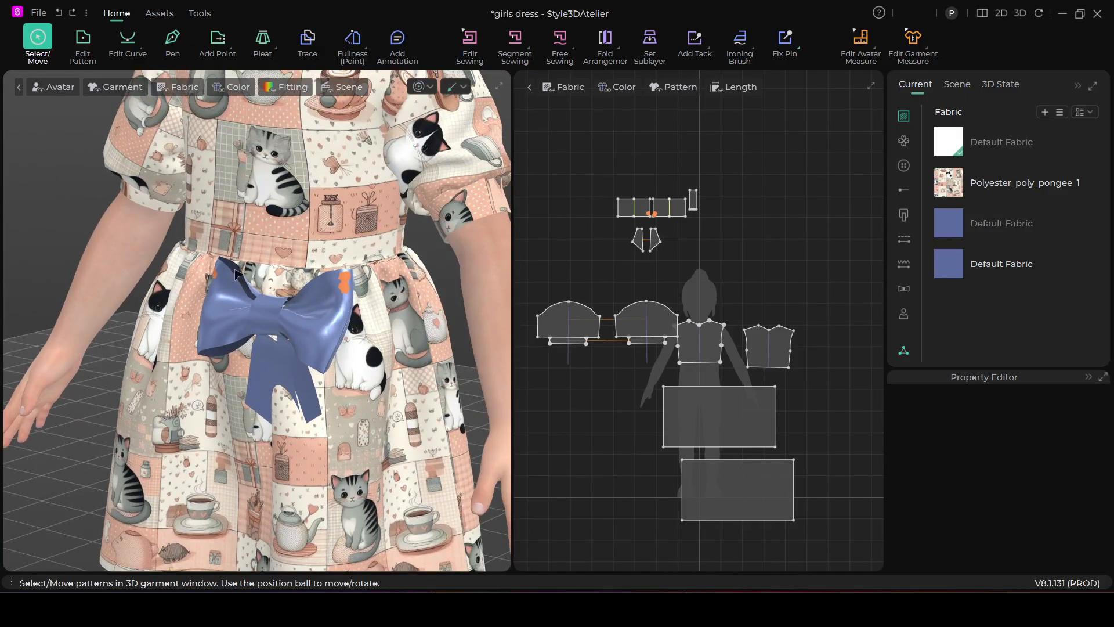
{"action": "scroll", "coordinate": [265, 309], "scroll_direction": "up", "scroll_amount": 3}
{"action": "right_click_drag", "start_coordinate": [286, 340], "coordinate": [368, 354]}
{"action": "scroll", "coordinate": [367, 353], "scroll_direction": "down", "scroll_amount": 1}
{"action": "scroll", "coordinate": [569, 251], "scroll_direction": "up", "scroll_amount": 2}
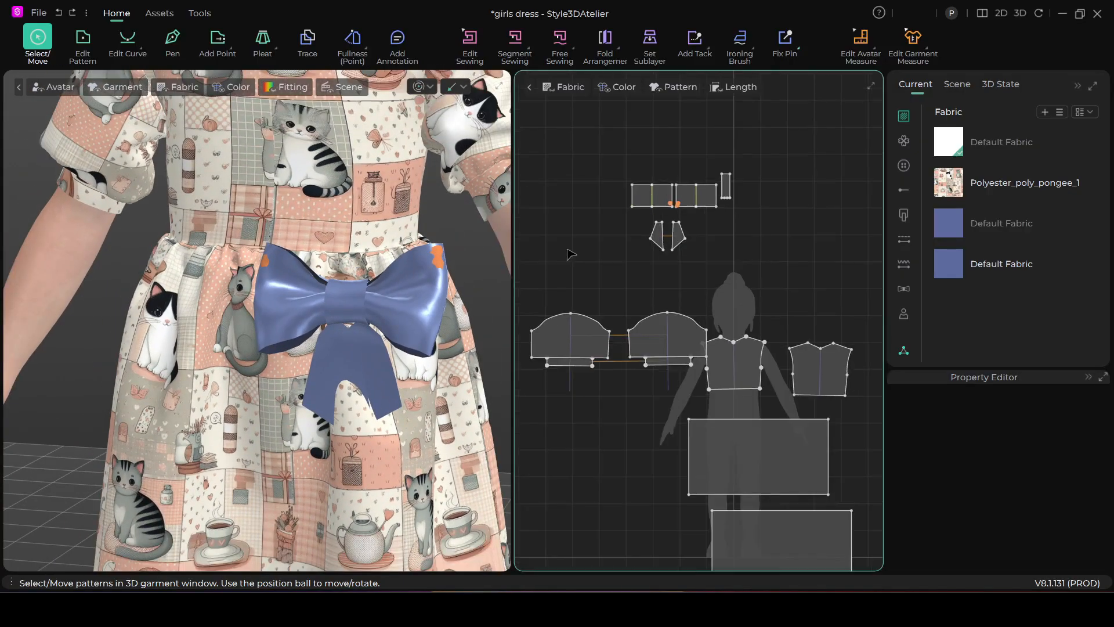
Select the whole bow and rotate it about its vertical axis until its back faces outward
{"action": "left_click_drag", "start_coordinate": [759, 202], "coordinate": [751, 269]}
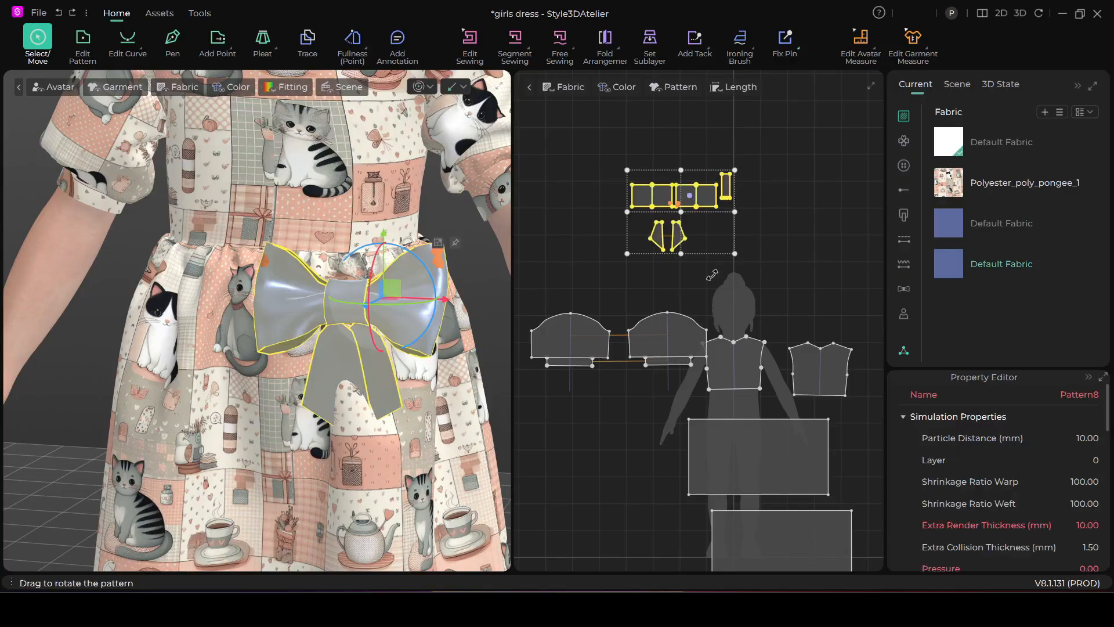
{"action": "left_click_drag", "start_coordinate": [403, 304], "coordinate": [283, 307]}
{"action": "left_click_drag", "start_coordinate": [414, 306], "coordinate": [307, 312]}
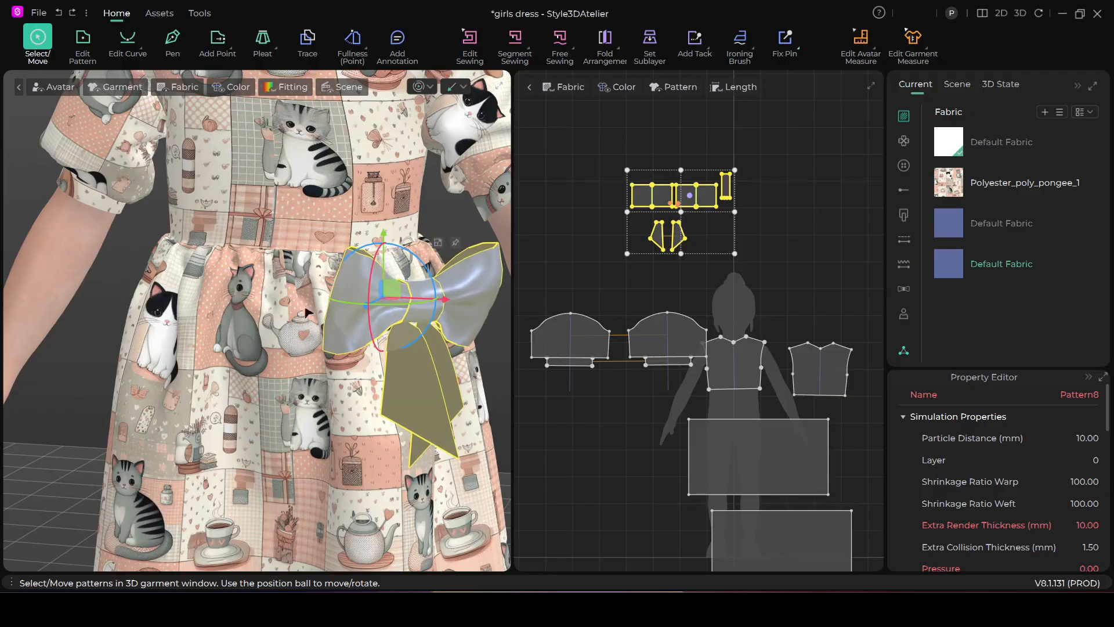
{"action": "left_click_drag", "start_coordinate": [381, 304], "coordinate": [352, 308]}
{"action": "left_click", "coordinate": [800, 232]}
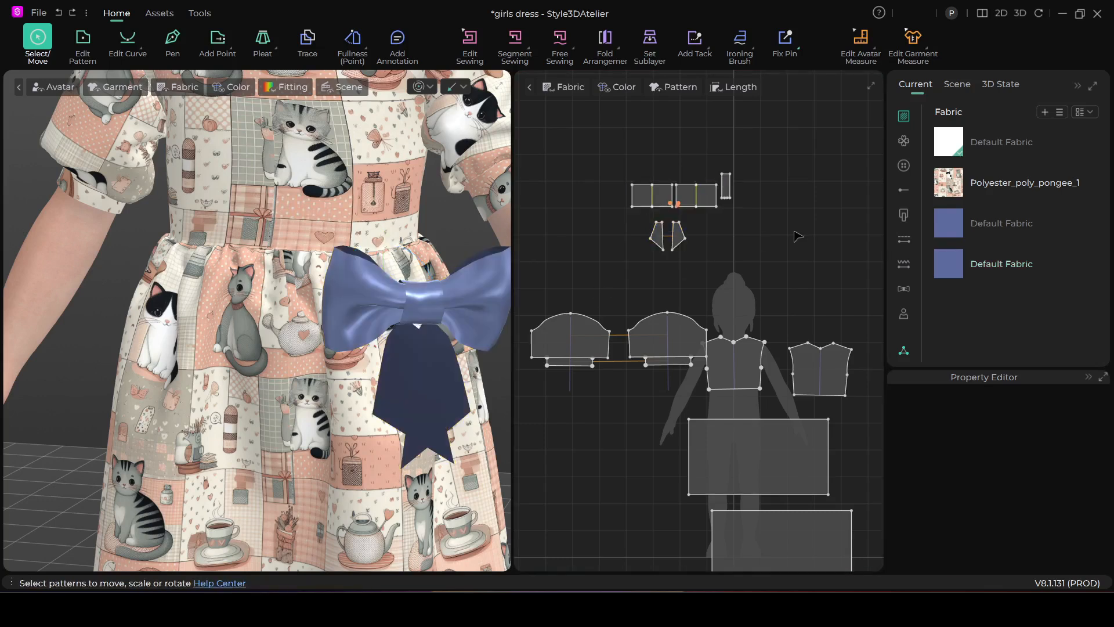
Draw a straight internal line across the full width of the knot strip, about 2.5 below its upper edge
{"action": "scroll", "coordinate": [794, 242], "scroll_direction": "up", "scroll_amount": 1}
{"action": "scroll", "coordinate": [793, 243], "scroll_direction": "up", "scroll_amount": 1}
{"action": "middle_click_drag", "start_coordinate": [779, 250], "coordinate": [784, 317]}
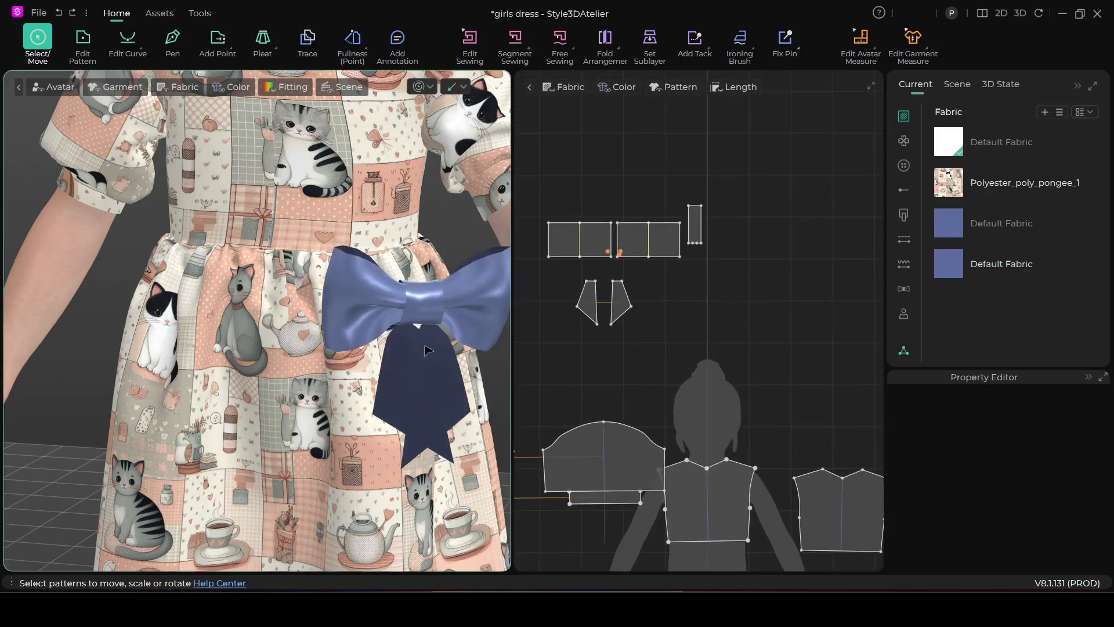
{"action": "left_click", "coordinate": [413, 309]}
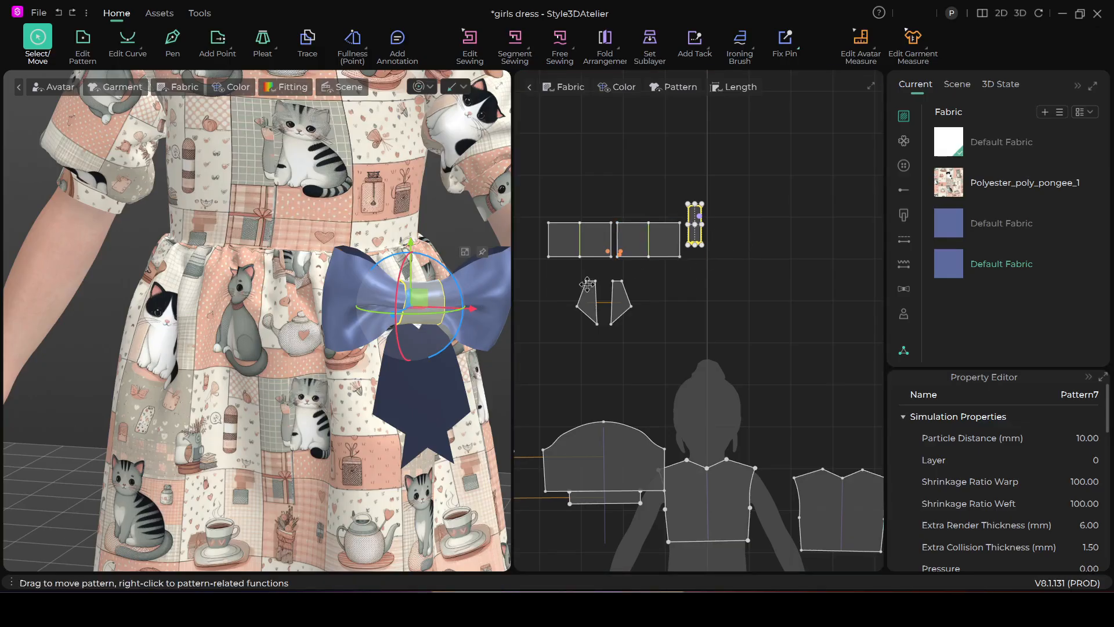
{"action": "scroll", "coordinate": [719, 261], "scroll_direction": "up", "scroll_amount": 2}
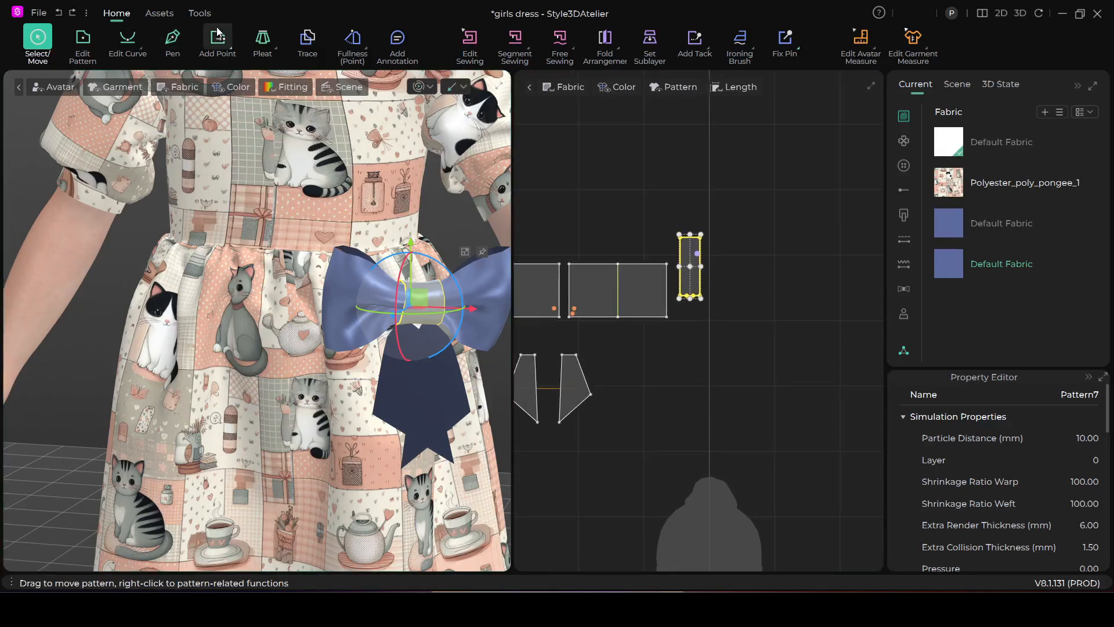
{"action": "left_click", "coordinate": [173, 39]}
{"action": "scroll", "coordinate": [743, 257], "scroll_direction": "up", "scroll_amount": 1}
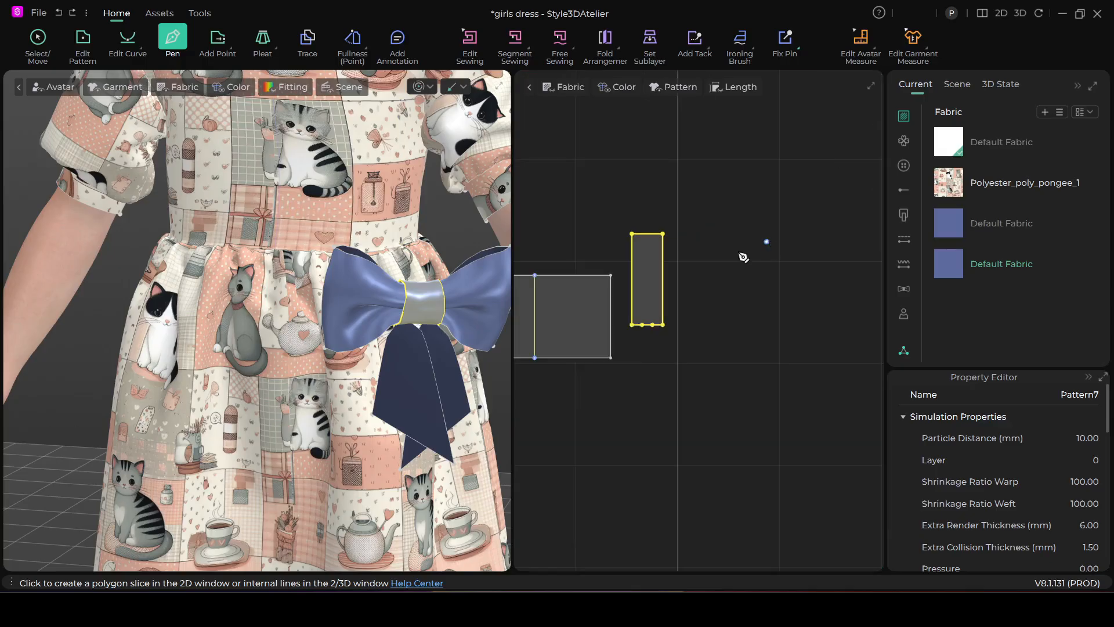
{"action": "left_click", "coordinate": [638, 263]}
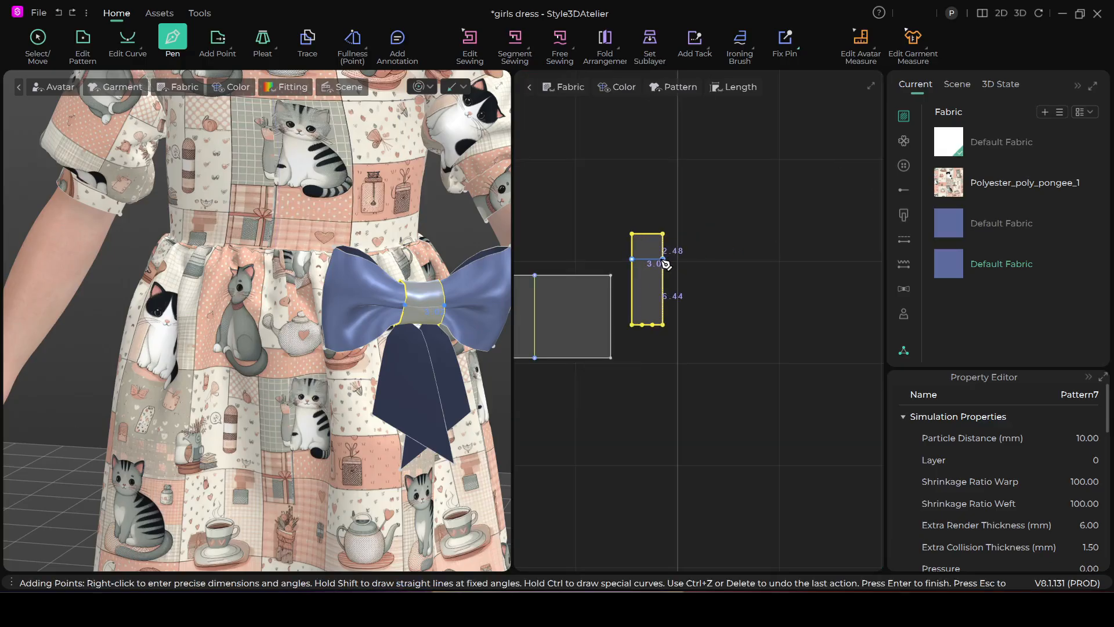
{"action": "left_click", "coordinate": [663, 260]}
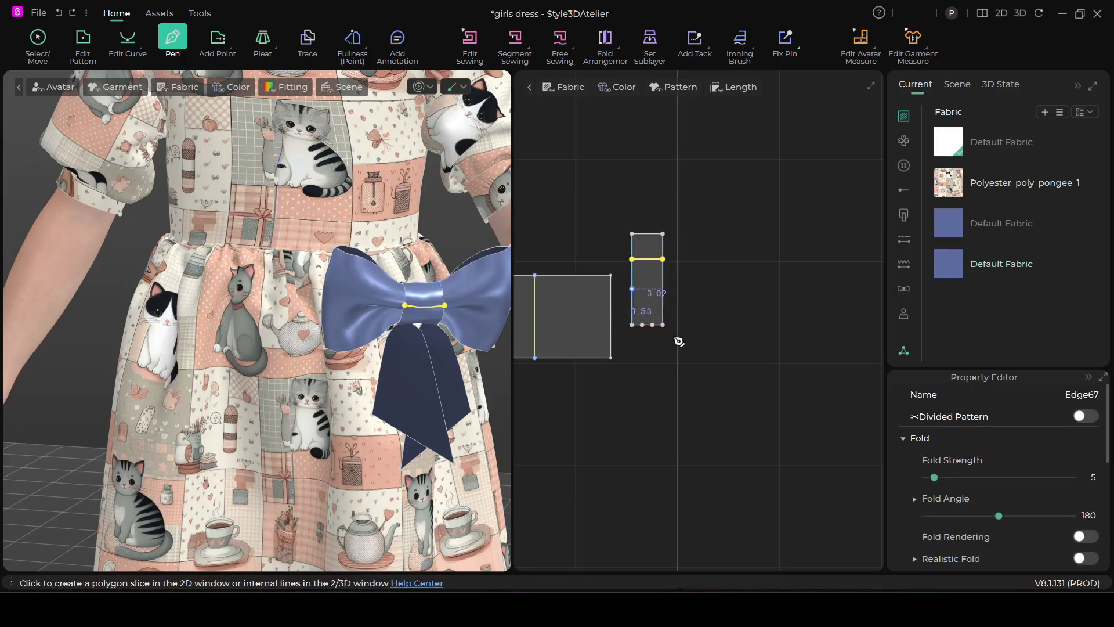
{"action": "left_click", "coordinate": [83, 40]}
{"action": "left_click", "coordinate": [671, 263]}
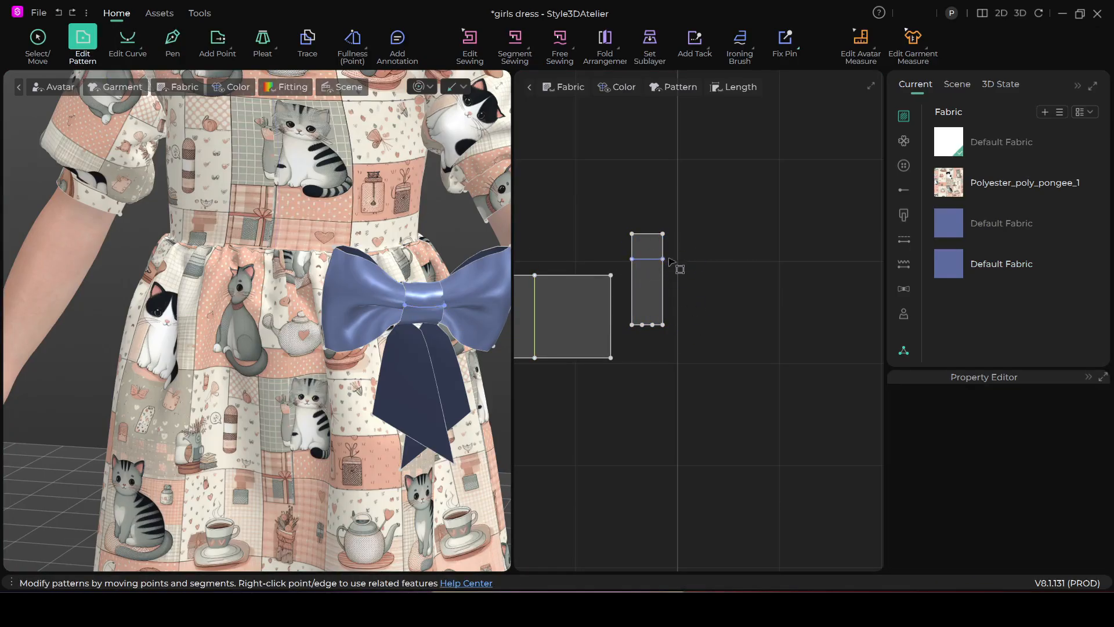
Select all the bow's pattern pieces and rotate the bow so that its front side faces outward from the dress
{"action": "left_click", "coordinate": [671, 261]}
{"action": "scroll", "coordinate": [671, 332], "scroll_direction": "down", "scroll_amount": 3}
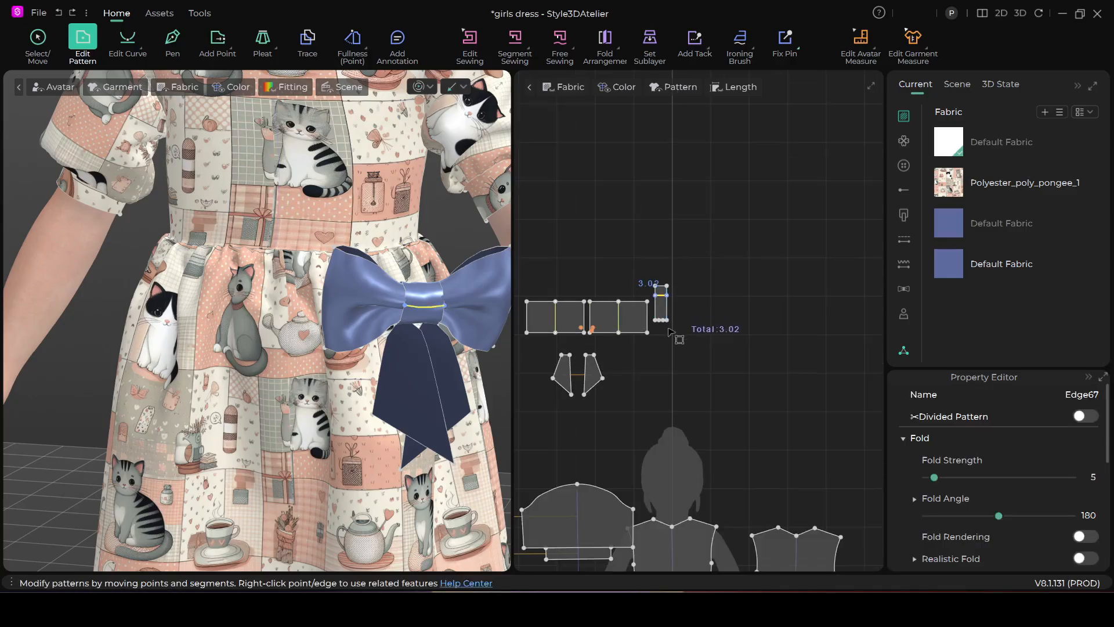
{"action": "middle_click_drag", "start_coordinate": [669, 363], "coordinate": [625, 272]}
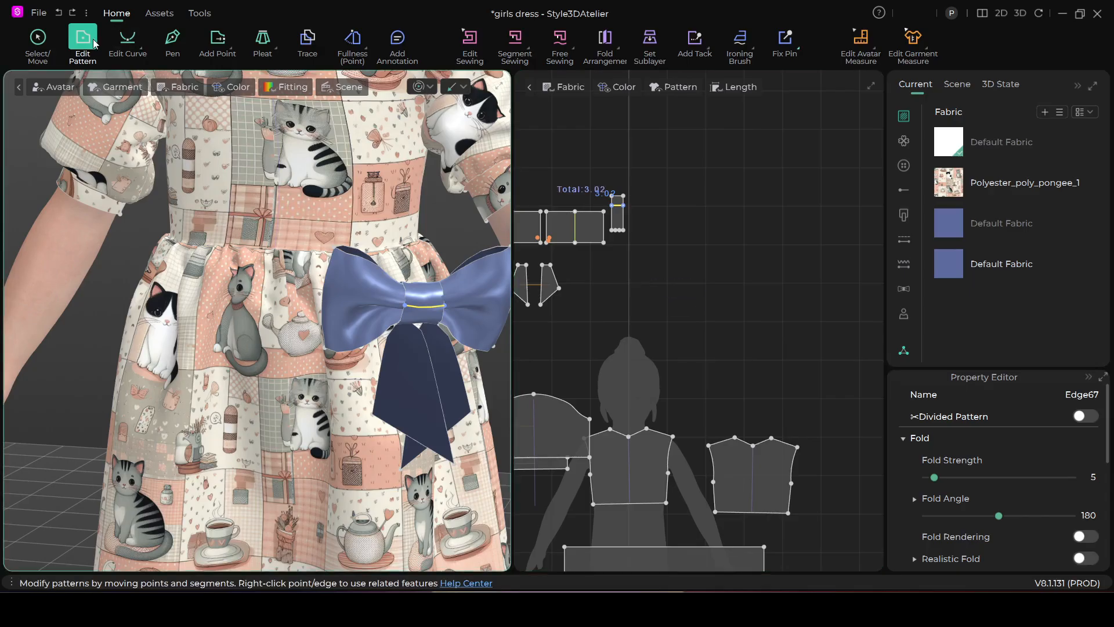
{"action": "left_click", "coordinate": [35, 40]}
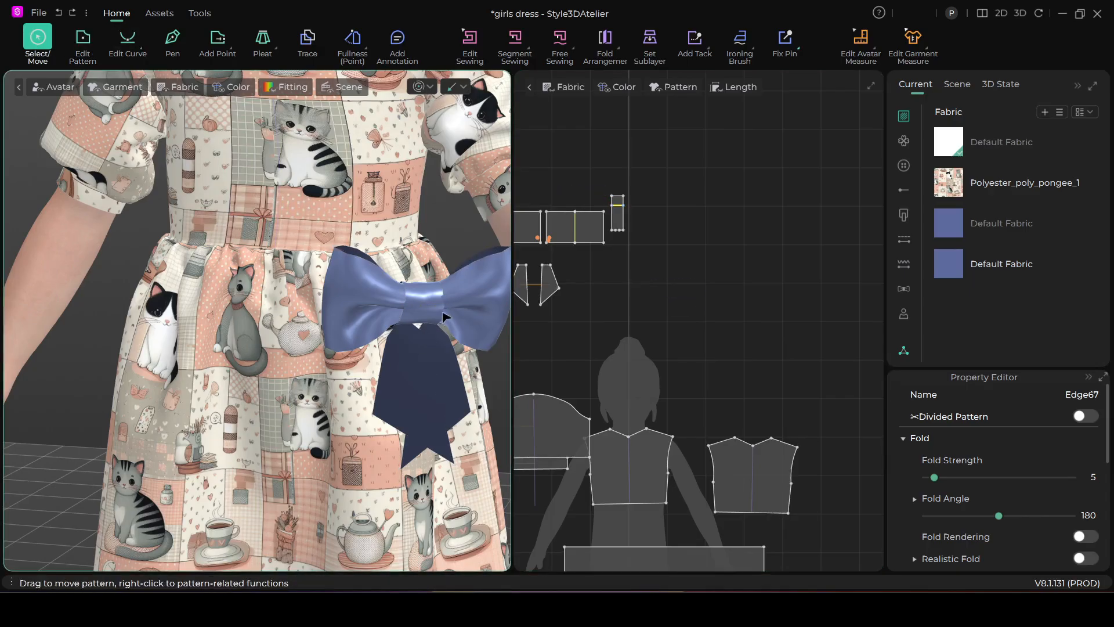
{"action": "scroll", "coordinate": [652, 281], "scroll_direction": "down", "scroll_amount": 3}
{"action": "middle_click_drag", "start_coordinate": [640, 268], "coordinate": [704, 242]}
{"action": "left_click_drag", "start_coordinate": [563, 167], "coordinate": [713, 287]}
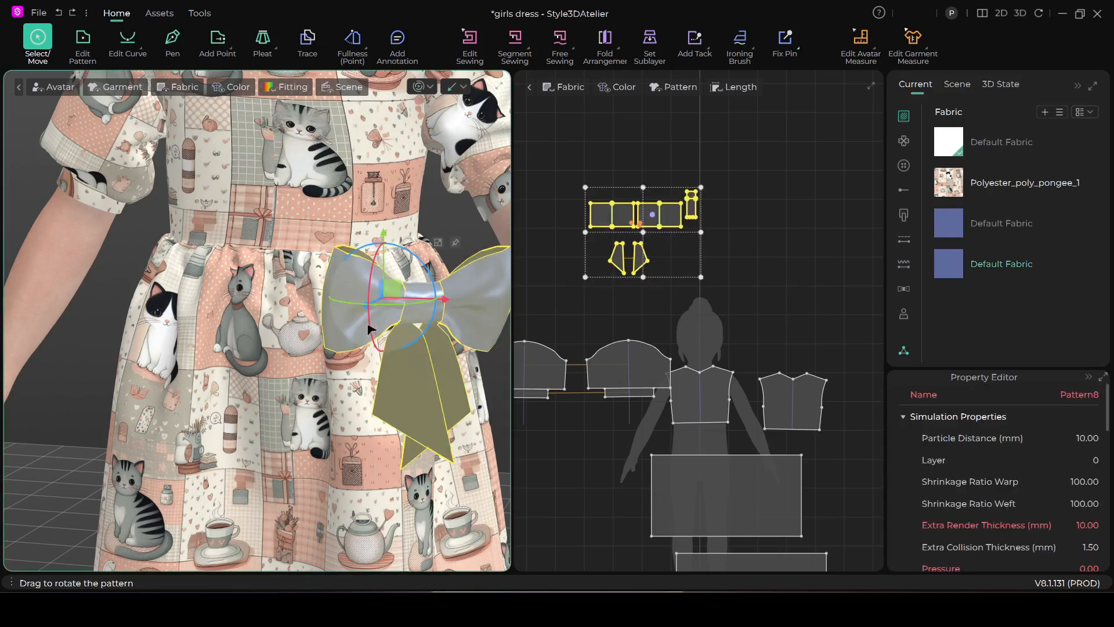
{"action": "left_click_drag", "start_coordinate": [376, 307], "coordinate": [407, 307]}
Move the whole bow away from the skirt so that it floats clear of the fabric, just below the waist
{"action": "right_click_drag", "start_coordinate": [469, 381], "coordinate": [395, 389]}
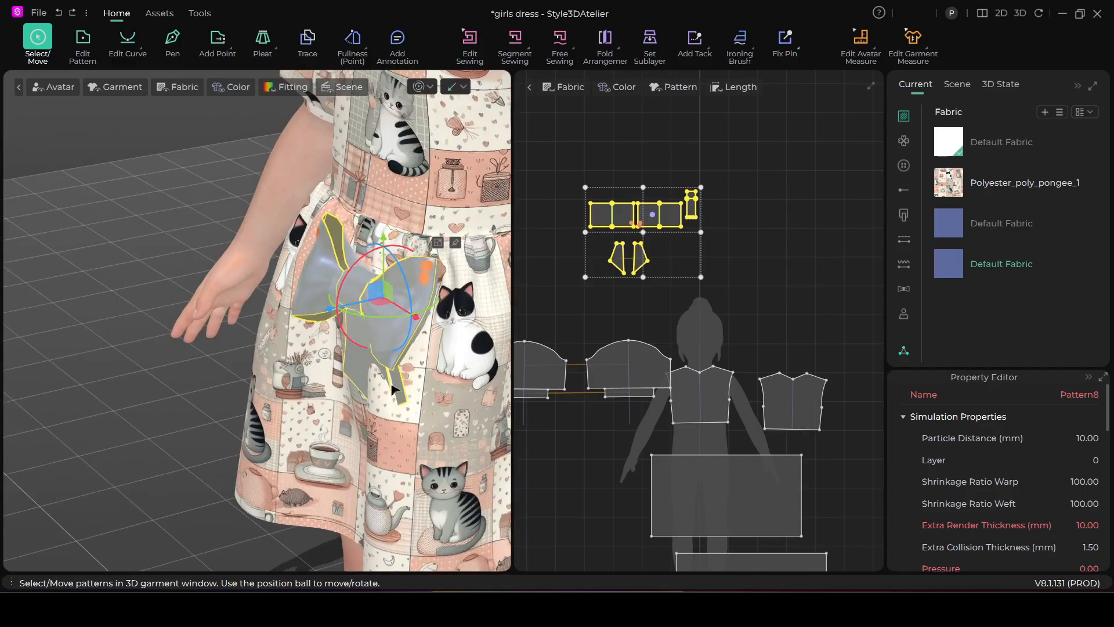
{"action": "left_click_drag", "start_coordinate": [387, 295], "coordinate": [340, 309]}
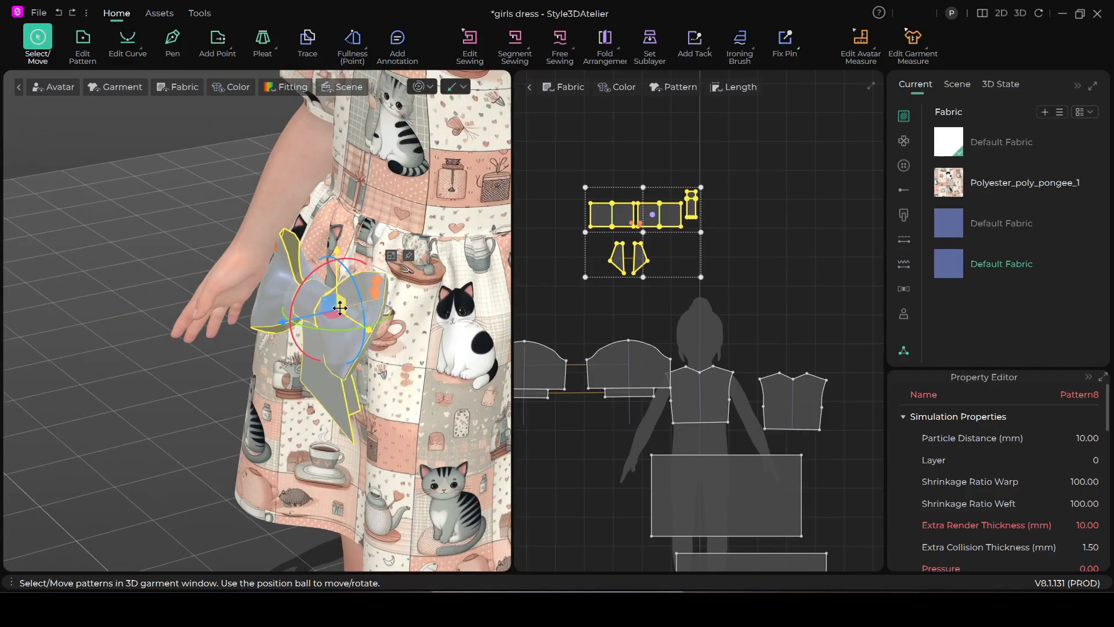
{"action": "right_click_drag", "start_coordinate": [361, 349], "coordinate": [431, 335]}
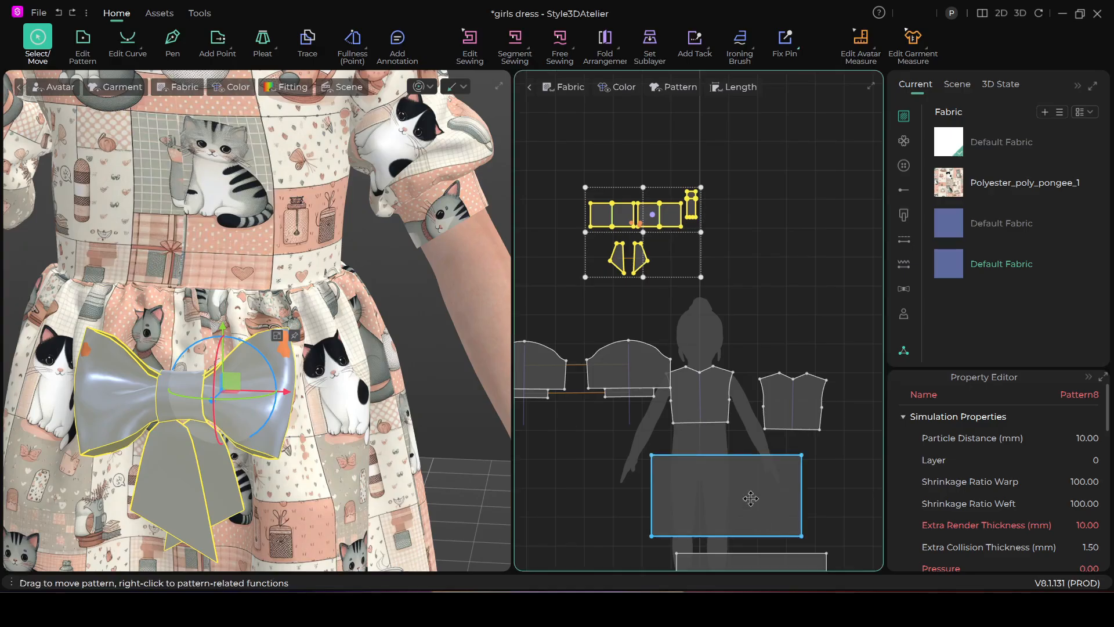
{"action": "scroll", "coordinate": [651, 324], "scroll_direction": "down", "scroll_amount": 5}
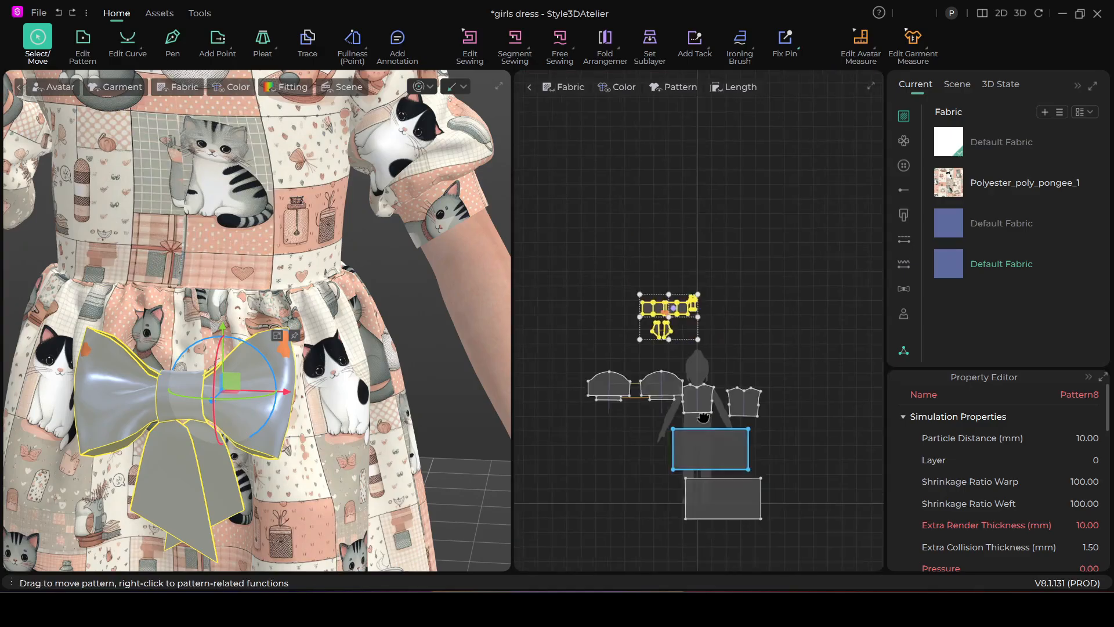
Add two points about 3.03 apart on the front skirt panel's waist edge, marking the segment where the bow attaches
{"action": "left_click", "coordinate": [311, 297]}
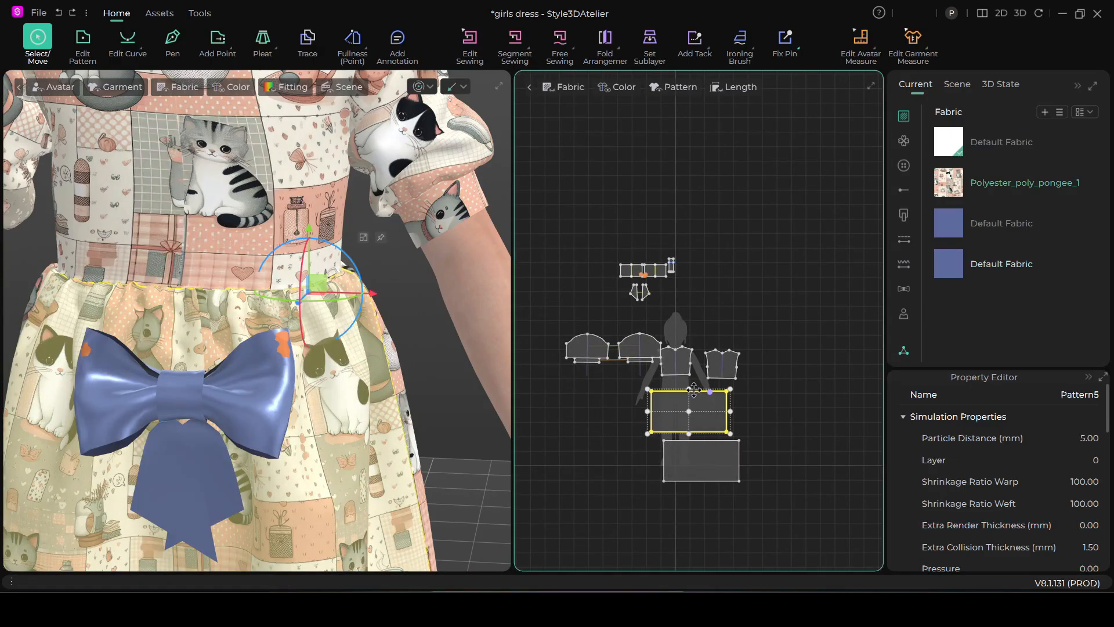
{"action": "scroll", "coordinate": [711, 390], "scroll_direction": "up", "scroll_amount": 5}
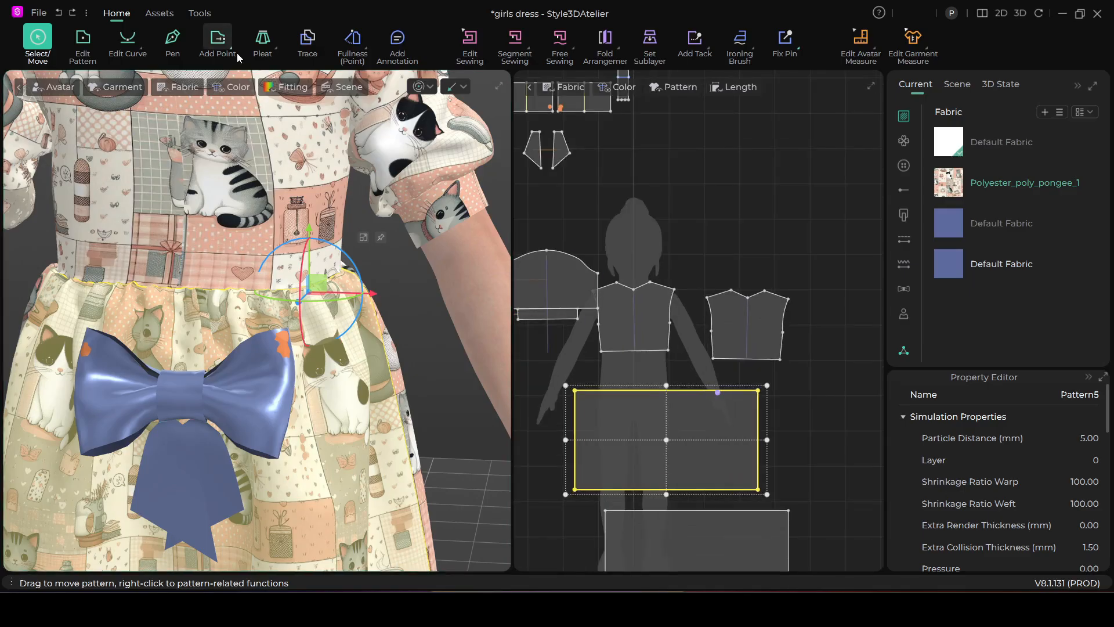
{"action": "left_click", "coordinate": [218, 39]}
{"action": "scroll", "coordinate": [717, 383], "scroll_direction": "up", "scroll_amount": 3}
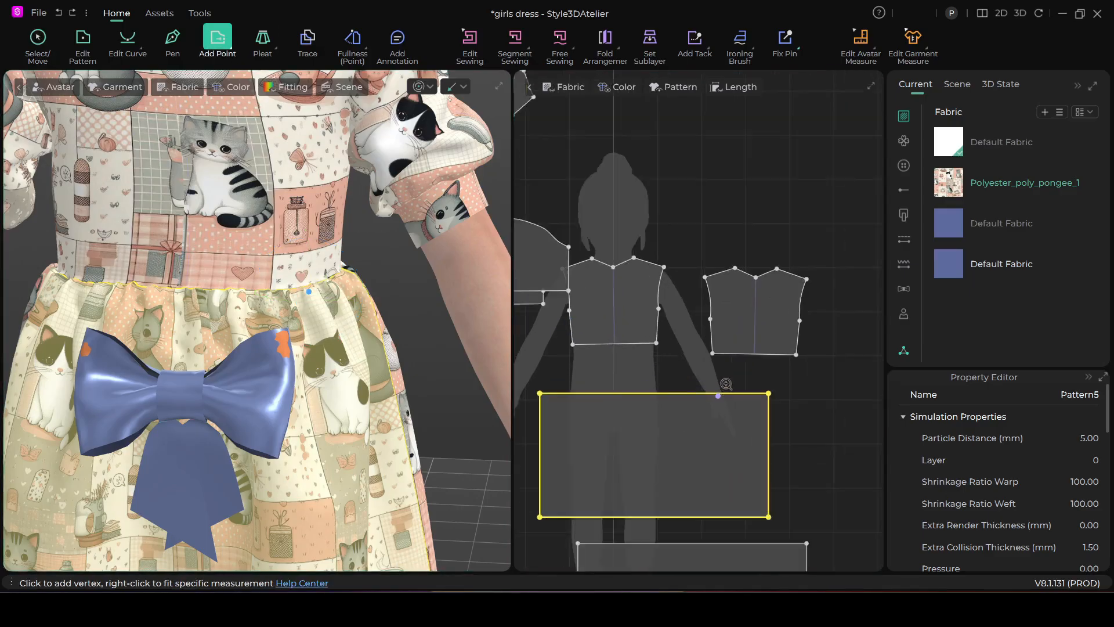
{"action": "left_click", "coordinate": [713, 398]}
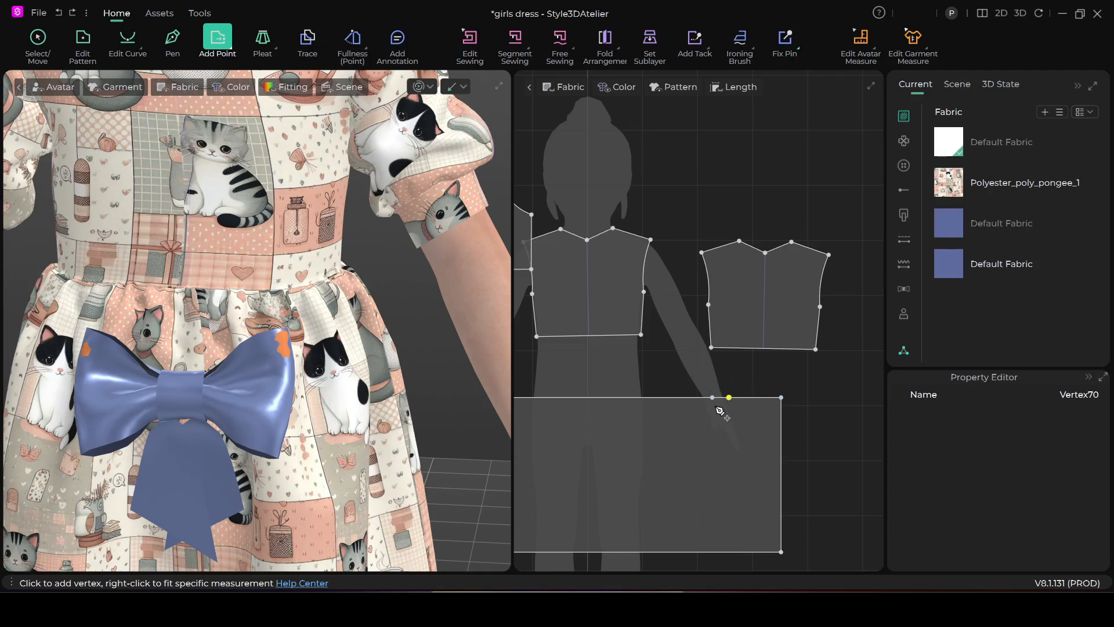
Sew the knot strip's internal line to the short segment between the two new points on the front skirt's waist edge
{"action": "scroll", "coordinate": [676, 361], "scroll_direction": "down", "scroll_amount": 2}
{"action": "left_click", "coordinate": [515, 41]}
{"action": "scroll", "coordinate": [608, 193], "scroll_direction": "down", "scroll_amount": 2}
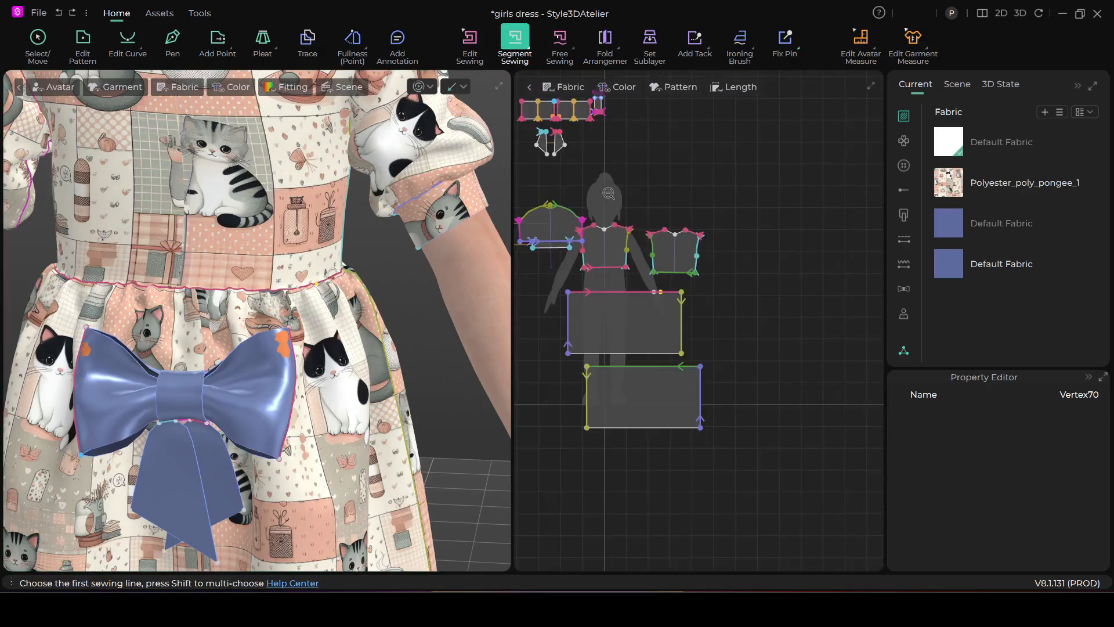
{"action": "middle_click_drag", "start_coordinate": [640, 155], "coordinate": [676, 222]}
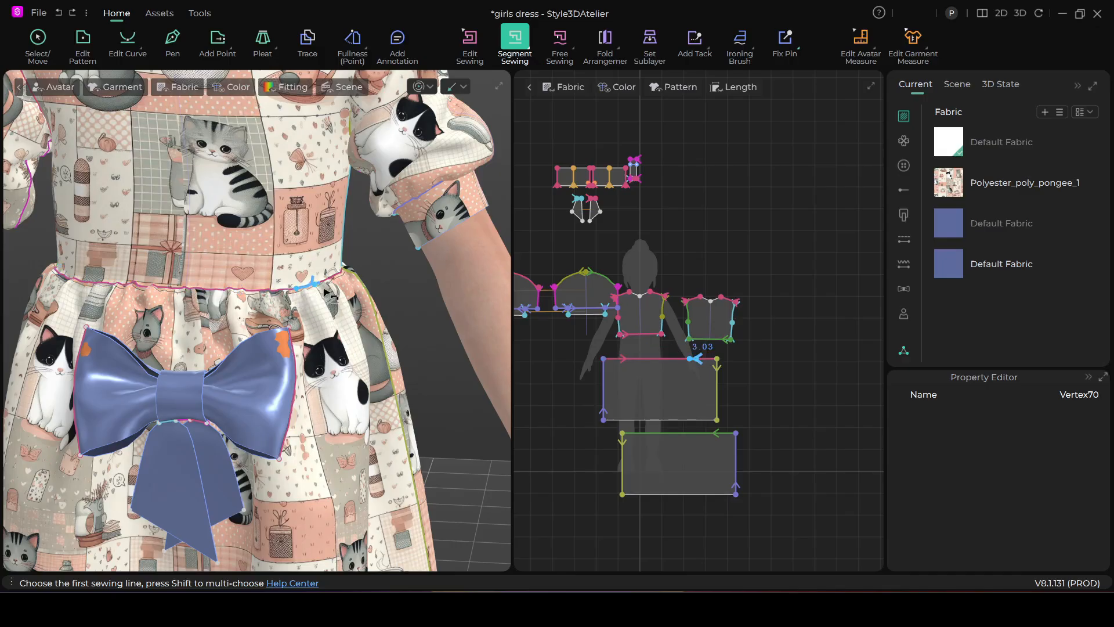
{"action": "scroll", "coordinate": [827, 352], "scroll_direction": "up", "scroll_amount": 2}
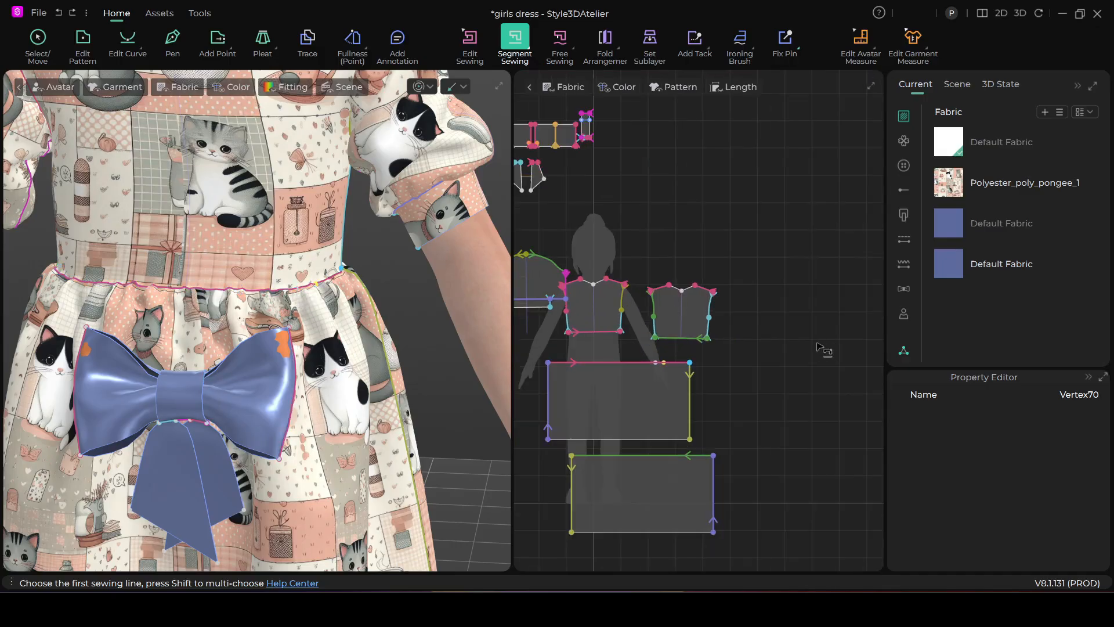
{"action": "right_click_drag", "start_coordinate": [768, 344], "coordinate": [824, 361]}
{"action": "scroll", "coordinate": [758, 241], "scroll_direction": "up", "scroll_amount": 3}
{"action": "right_click_drag", "start_coordinate": [751, 241], "coordinate": [768, 257]}
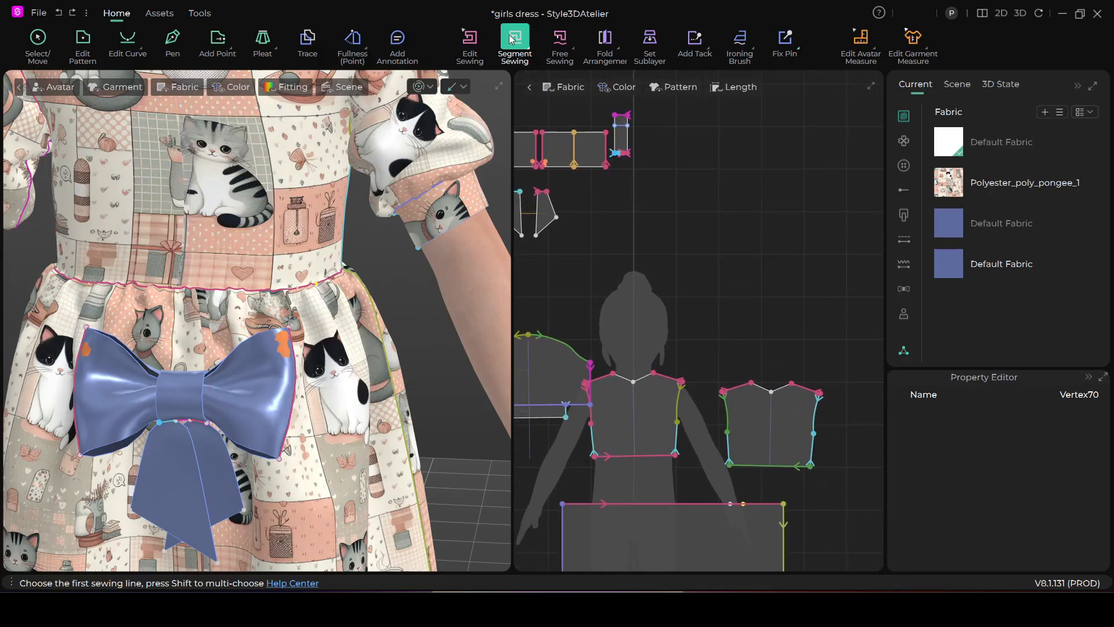
{"action": "left_click", "coordinate": [621, 129]}
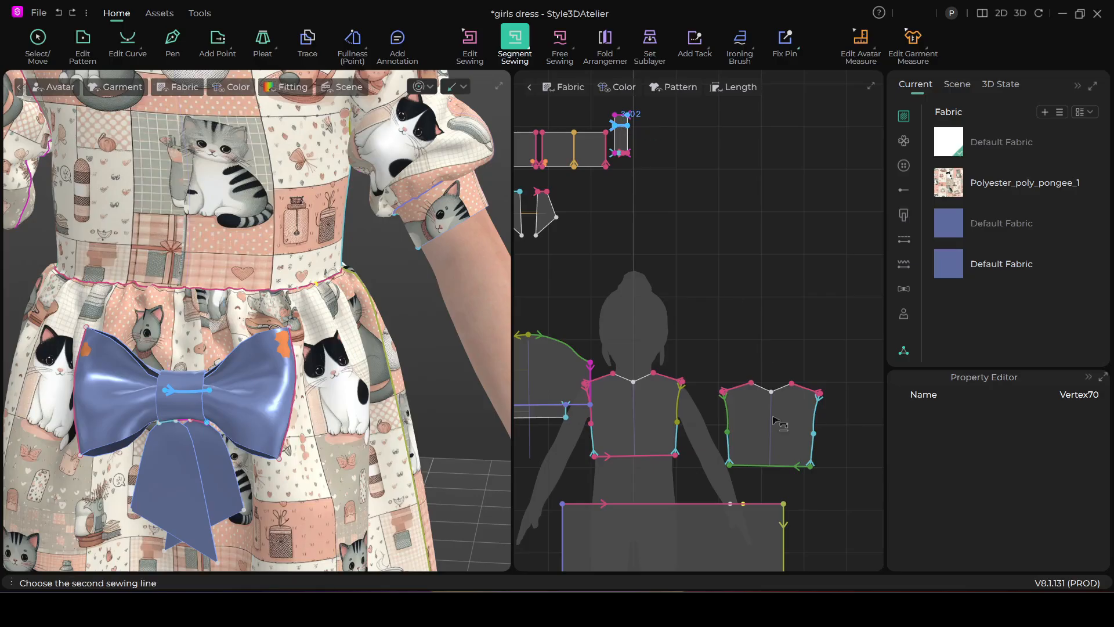
{"action": "left_click", "coordinate": [736, 504]}
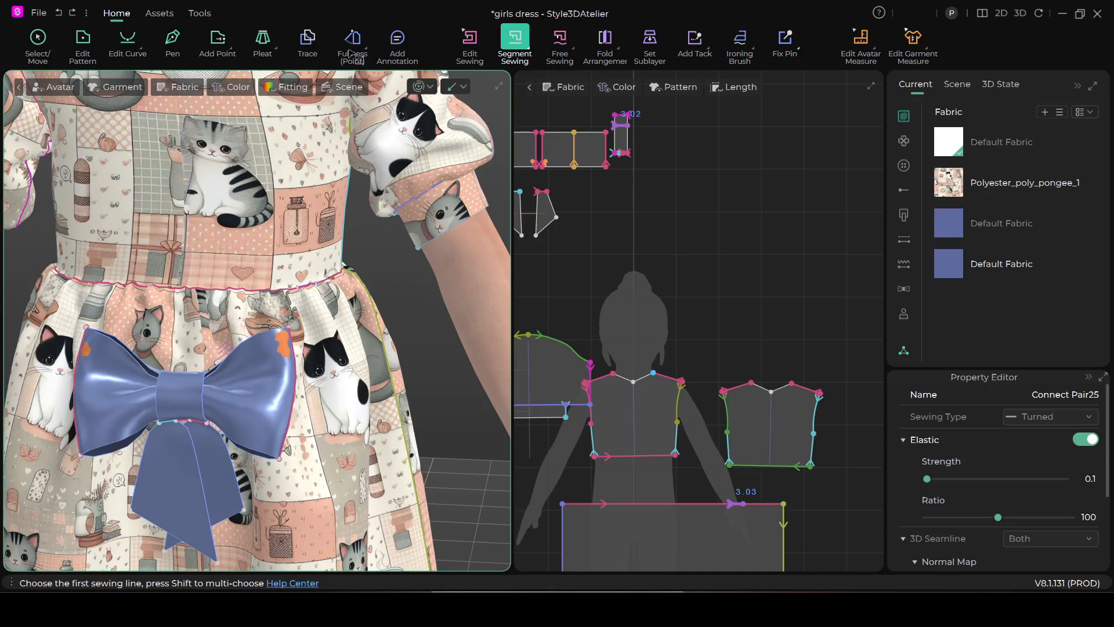
Try simulating the garment with the bow sewn to the skirt's waist, and undo the simulation
{"action": "key", "text": "space"}
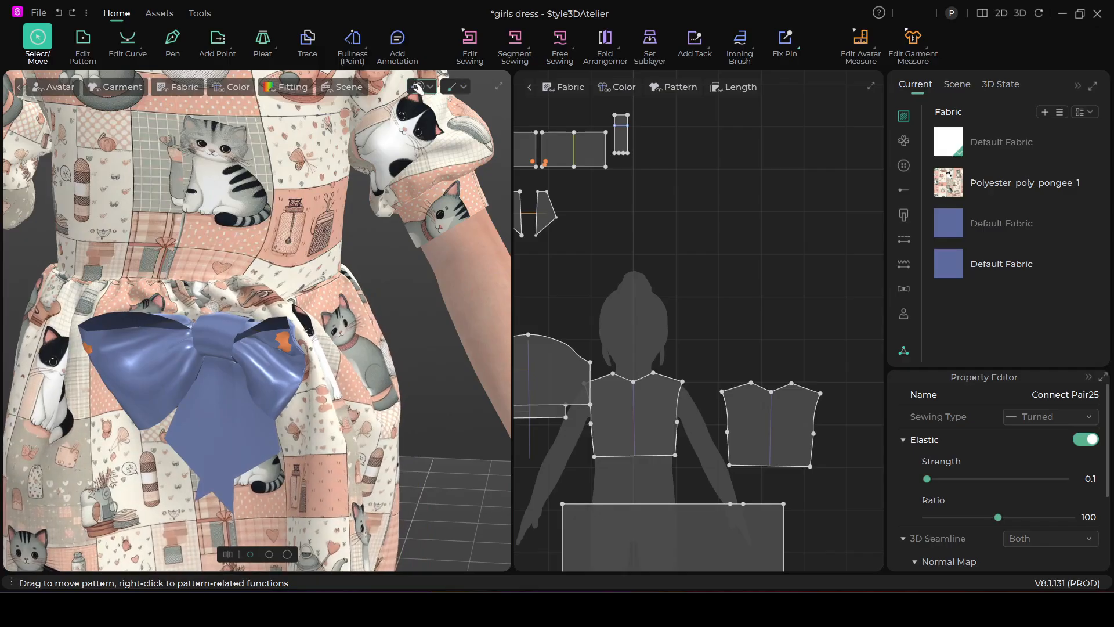
{"action": "left_click", "coordinate": [515, 45]}
{"action": "scroll", "coordinate": [402, 333], "scroll_direction": "down", "scroll_amount": 2}
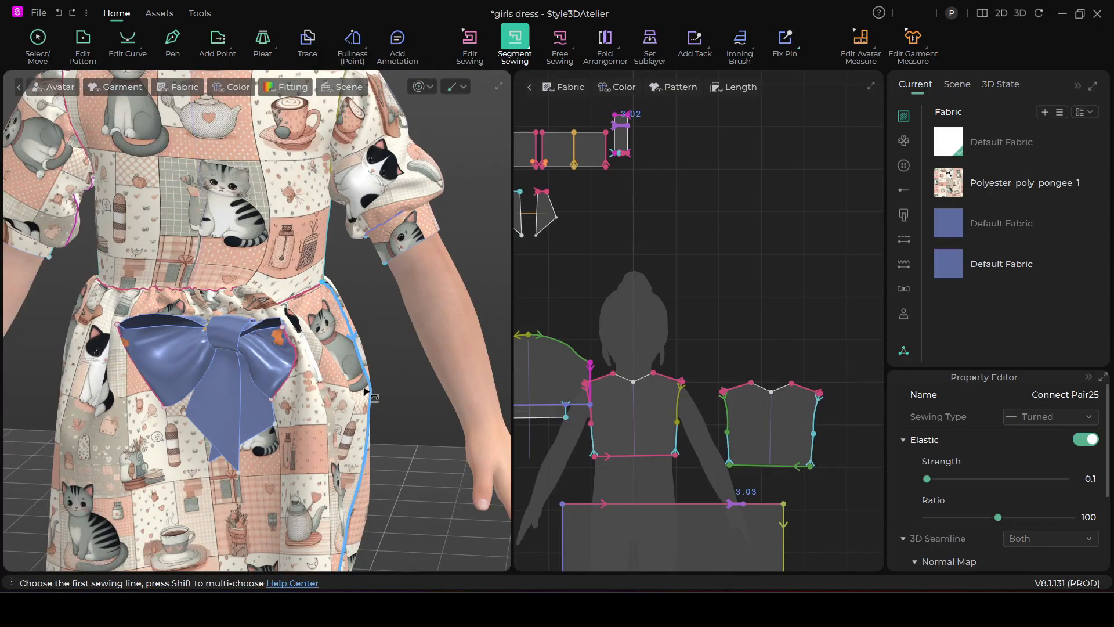
{"action": "scroll", "coordinate": [401, 317], "scroll_direction": "up", "scroll_amount": 3}
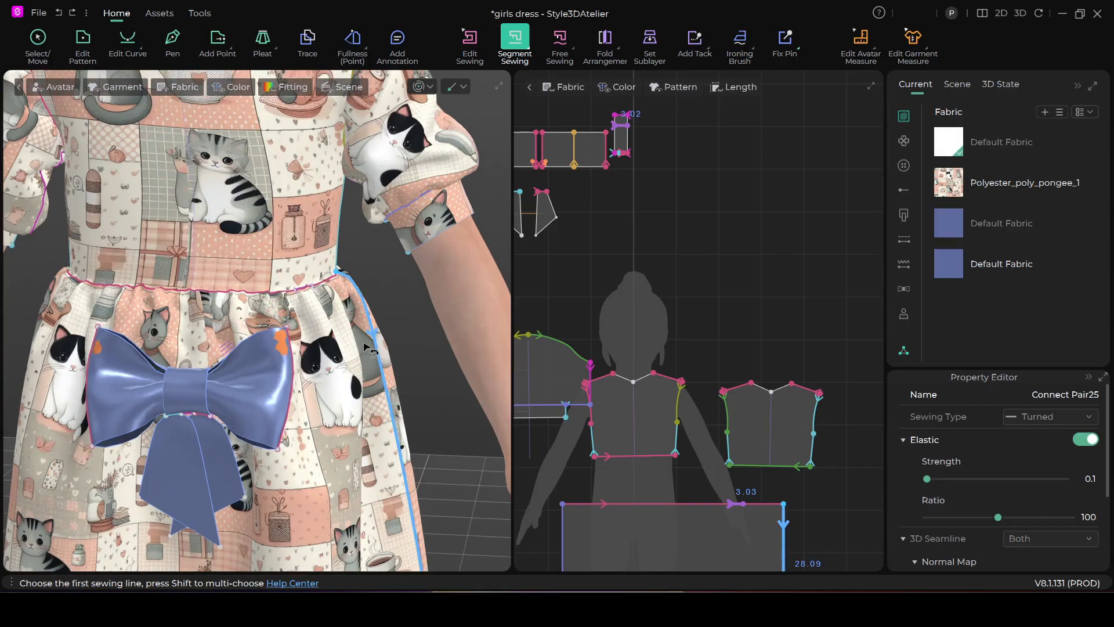
Delete all fixed pins from the bow loops using the Fix Pin (Box) tool
{"action": "left_click", "coordinate": [787, 39]}
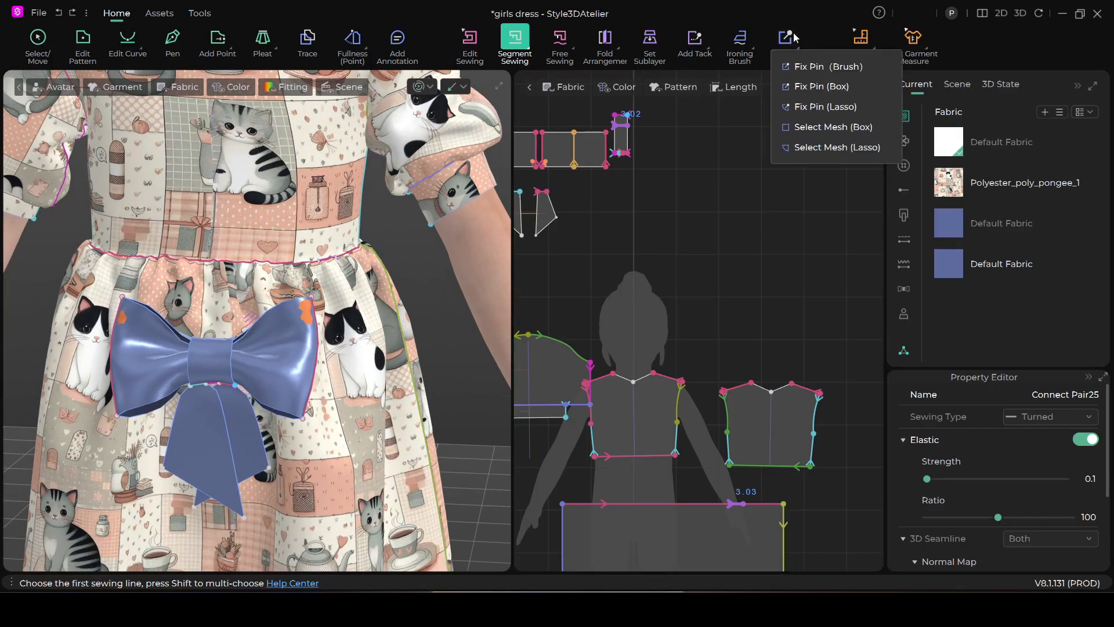
{"action": "left_click", "coordinate": [820, 86]}
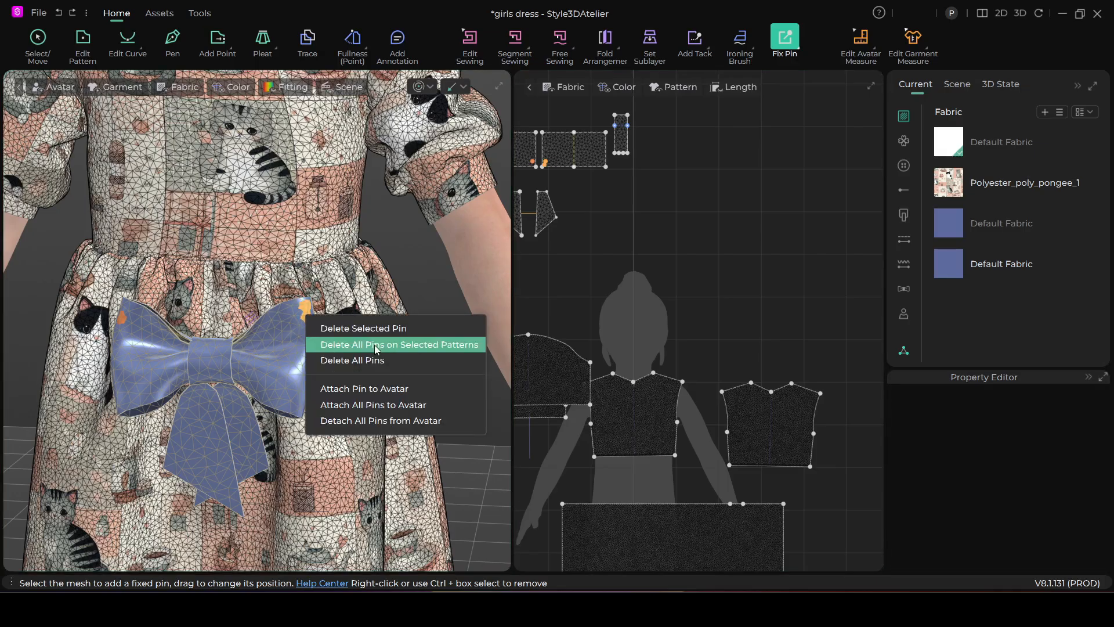
{"action": "left_click", "coordinate": [376, 361]}
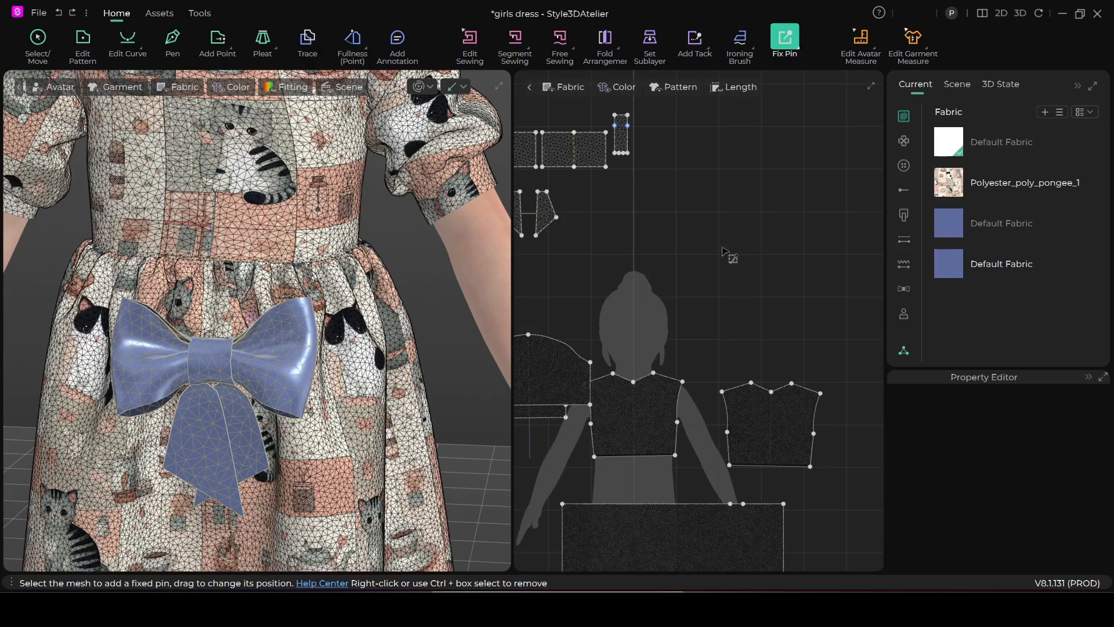
Try to sew the knot strip's internal line to the short waist segment again
{"action": "left_click", "coordinate": [518, 48]}
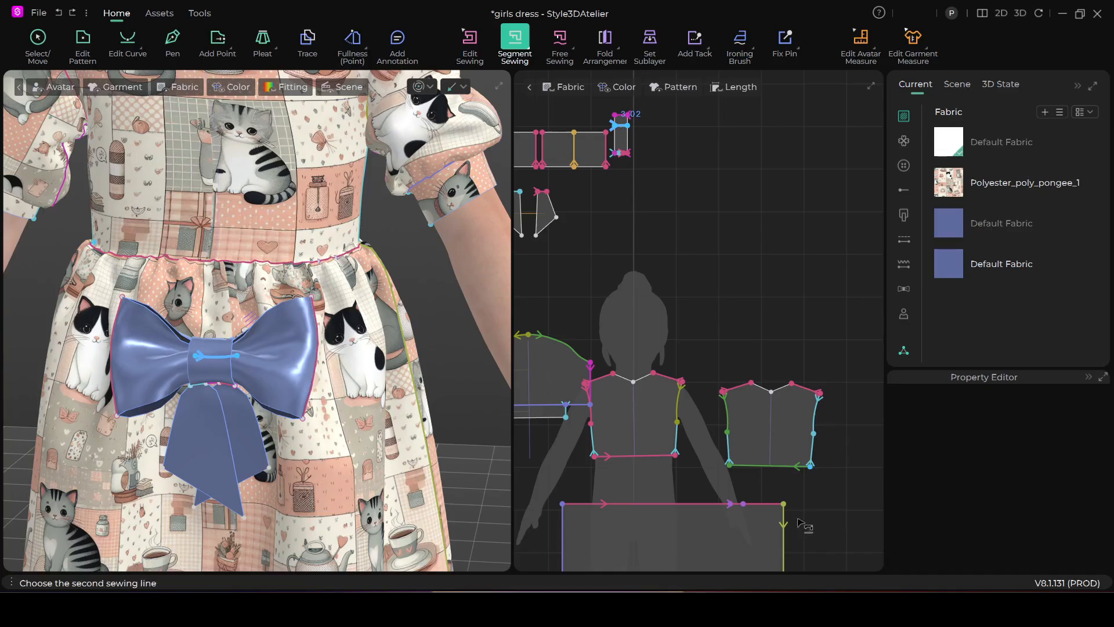
{"action": "left_click", "coordinate": [736, 510]}
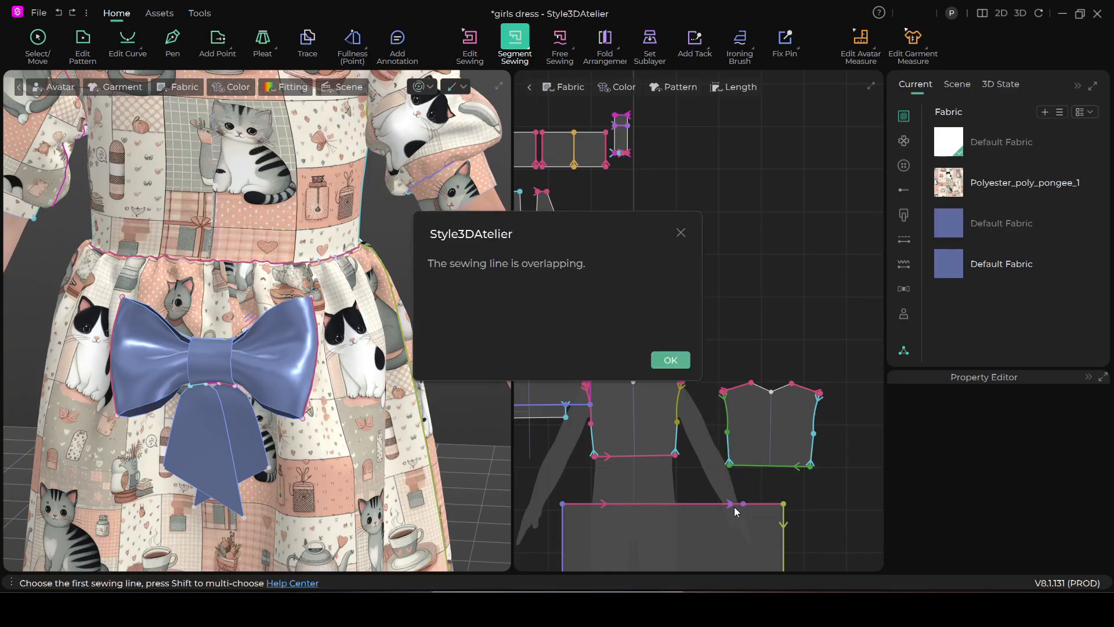
{"action": "left_click", "coordinate": [663, 361]}
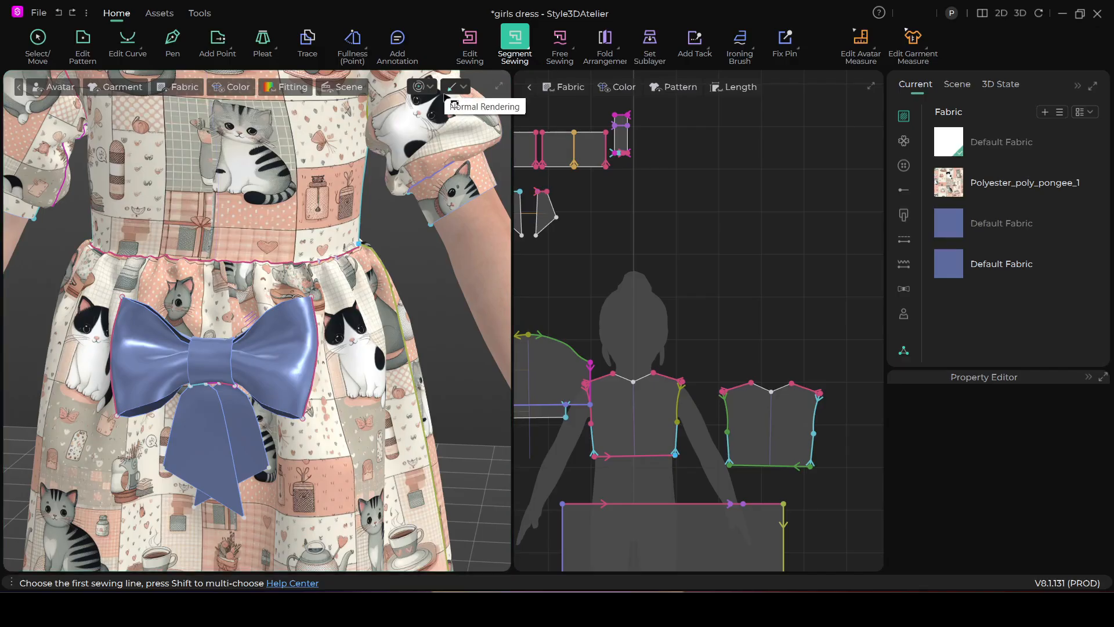
Simulate the garment and pull the skirt and bow about to settle the bow against the waist
{"action": "left_click", "coordinate": [418, 87]}
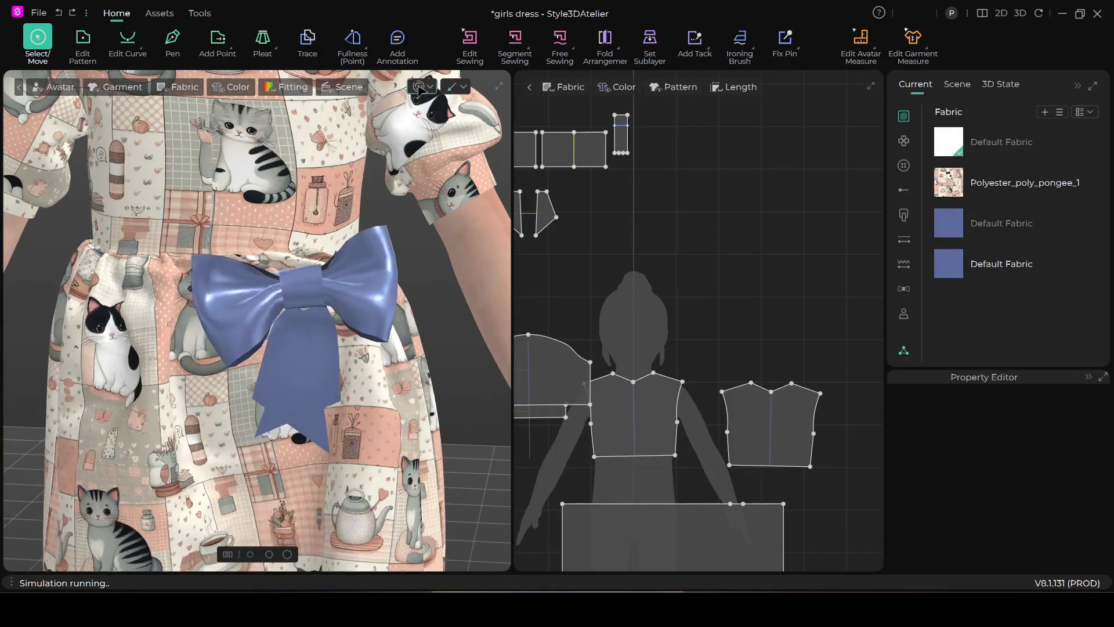
{"action": "left_click", "coordinate": [301, 502]}
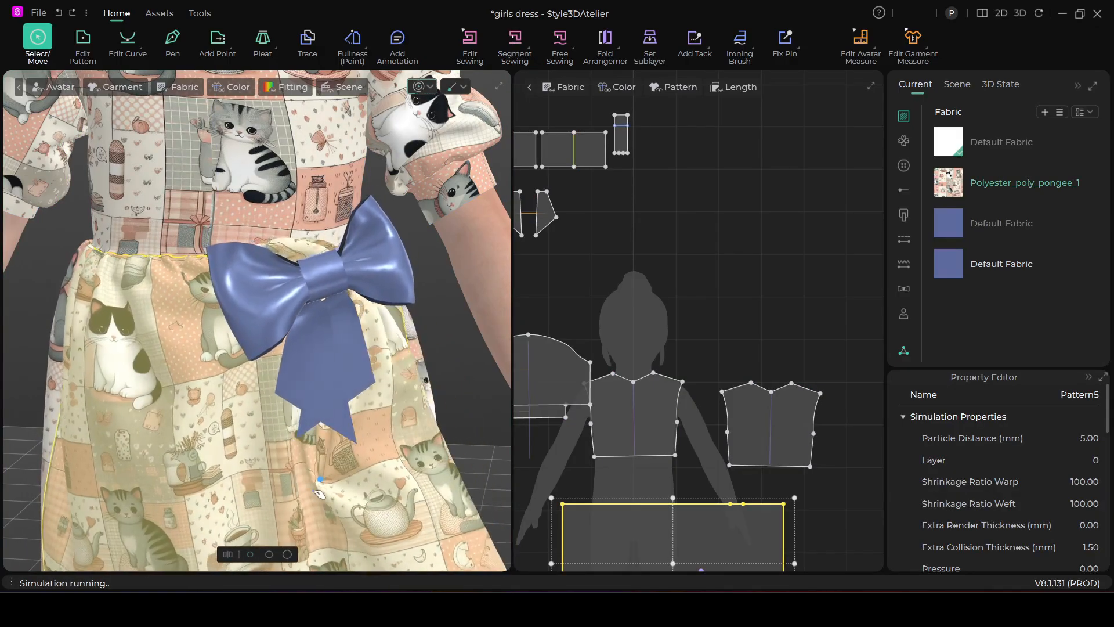
{"action": "left_click_drag", "start_coordinate": [305, 510], "coordinate": [402, 465]}
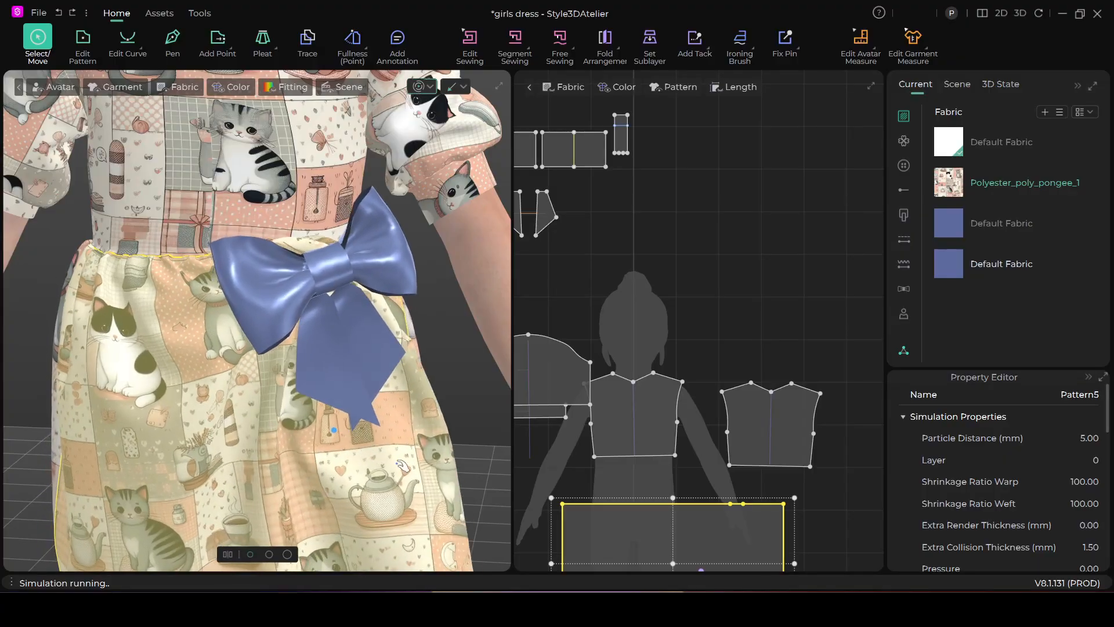
{"action": "right_click_drag", "start_coordinate": [451, 373], "coordinate": [343, 303]}
{"action": "scroll", "coordinate": [343, 303], "scroll_direction": "up", "scroll_amount": 8}
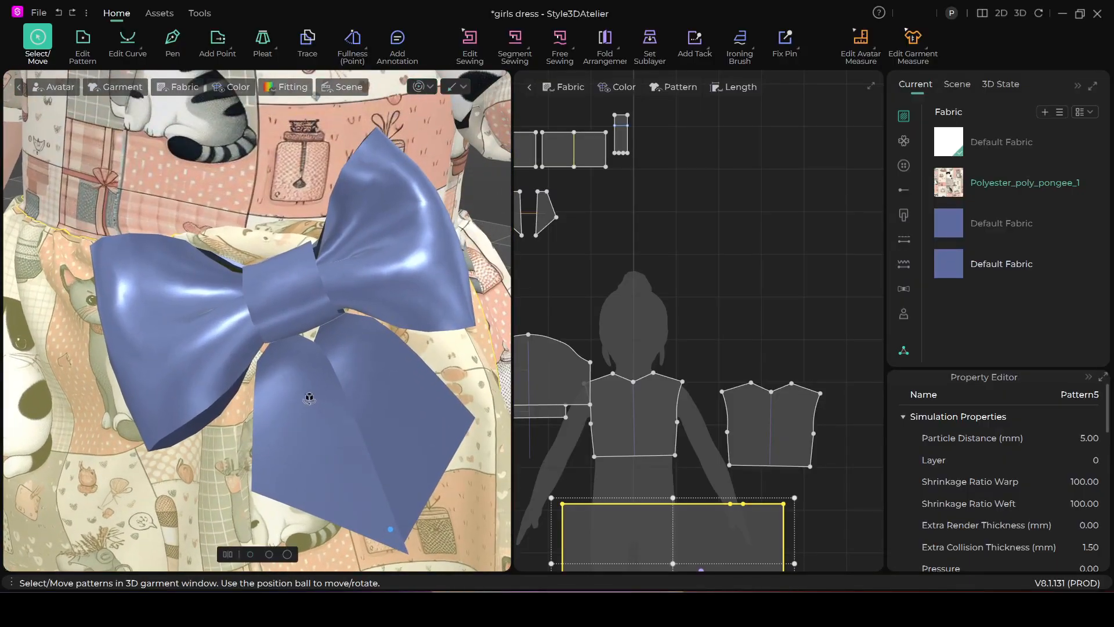
{"action": "mouse_move", "coordinate": [309, 398]}
{"action": "right_mouse_down"}
{"action": "mouse_move", "coordinate": [228, 411]}
{"action": "mouse_move", "coordinate": [239, 430]}
{"action": "mouse_move", "coordinate": [318, 406]}
{"action": "right_mouse_up"}
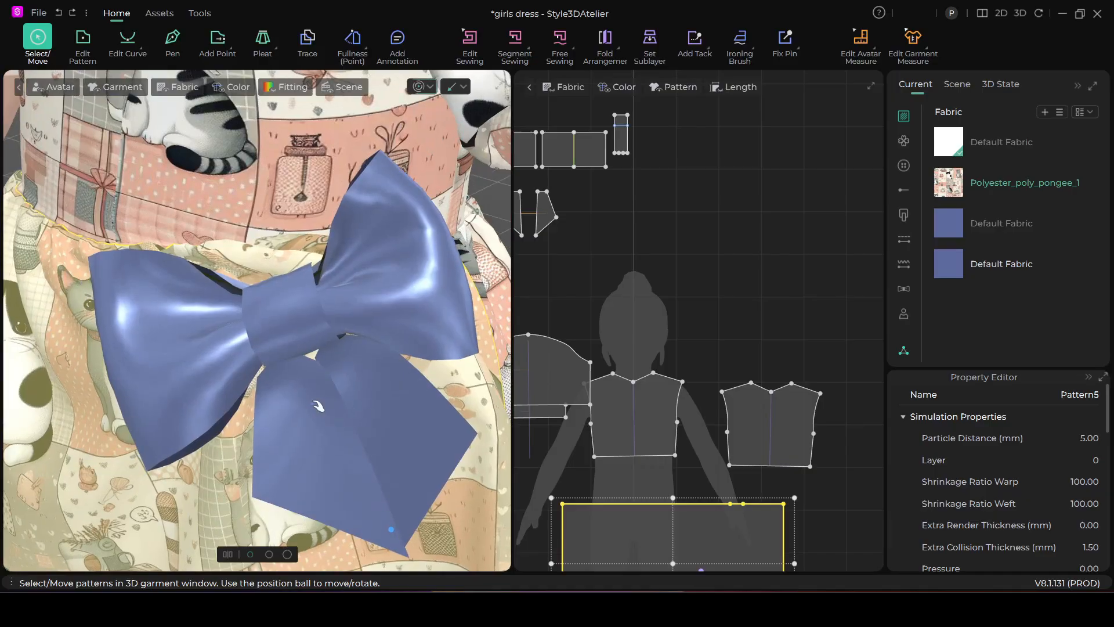
Undo the simulation and the pulling of the skirt, and check the gap between bow and dress from the side
{"action": "key", "text": "ctrl+z"}
{"action": "key", "text": "ctrl+z"}
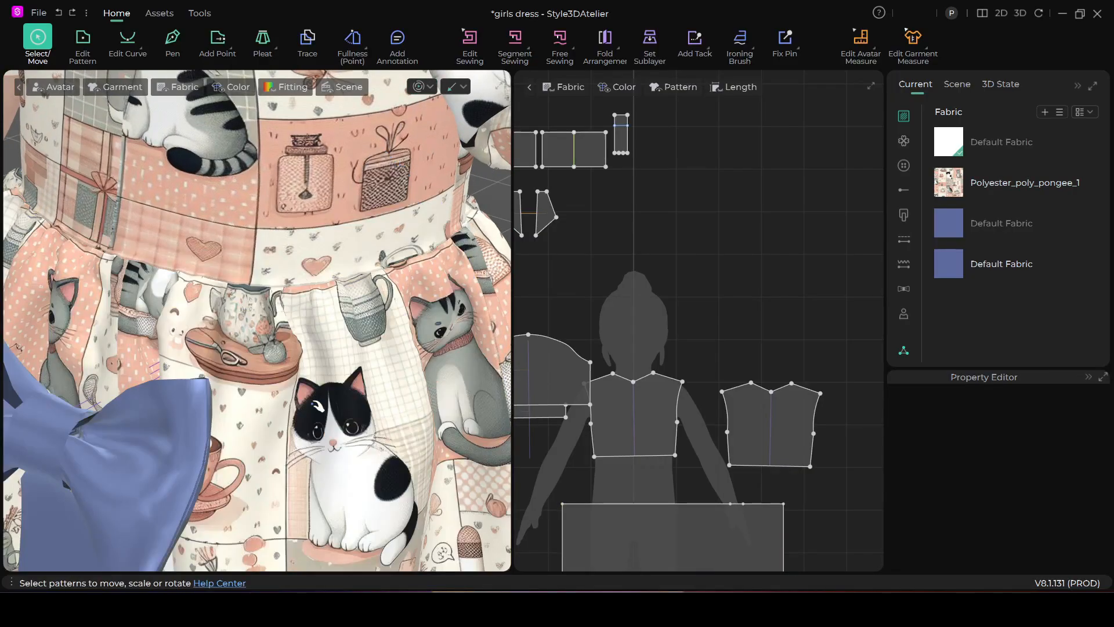
{"action": "scroll", "coordinate": [281, 408], "scroll_direction": "down", "scroll_amount": 1}
{"action": "right_click_drag", "start_coordinate": [281, 408], "coordinate": [256, 410]}
{"action": "middle_click_drag", "start_coordinate": [233, 368], "coordinate": [332, 352]}
{"action": "scroll", "coordinate": [291, 355], "scroll_direction": "up", "scroll_amount": 2}
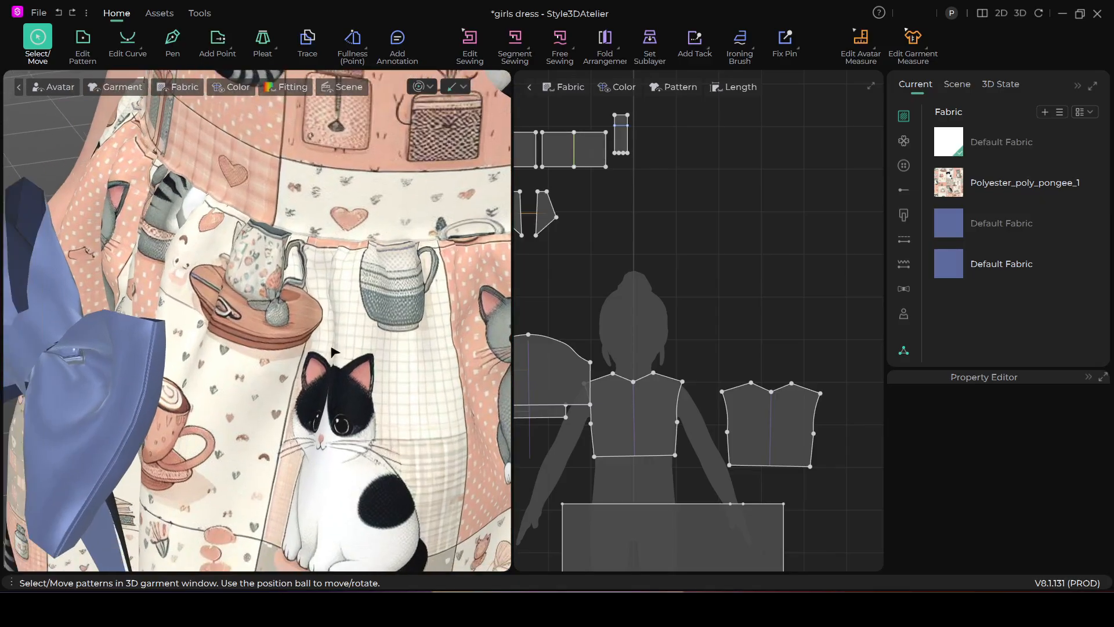
{"action": "scroll", "coordinate": [702, 142], "scroll_direction": "up", "scroll_amount": 1}
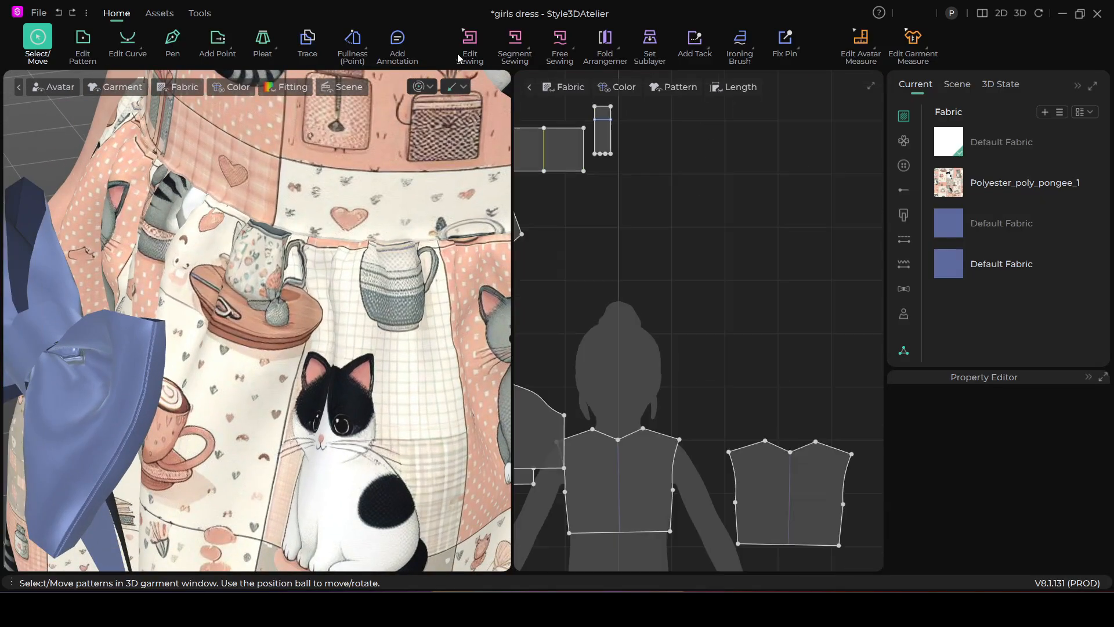
Delete the seam joining the knot strip's internal line to the short waist segment of the skirt
{"action": "left_click", "coordinate": [473, 44]}
{"action": "scroll", "coordinate": [619, 174], "scroll_direction": "up", "scroll_amount": 2}
{"action": "middle_click_drag", "start_coordinate": [631, 174], "coordinate": [665, 266]}
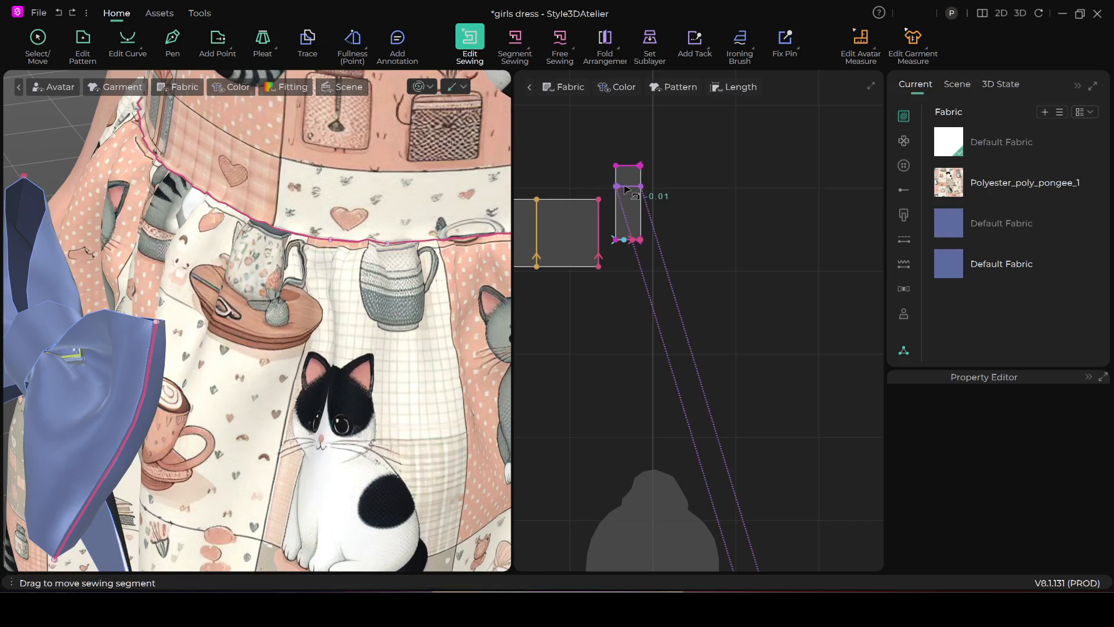
{"action": "right_click", "coordinate": [625, 191]}
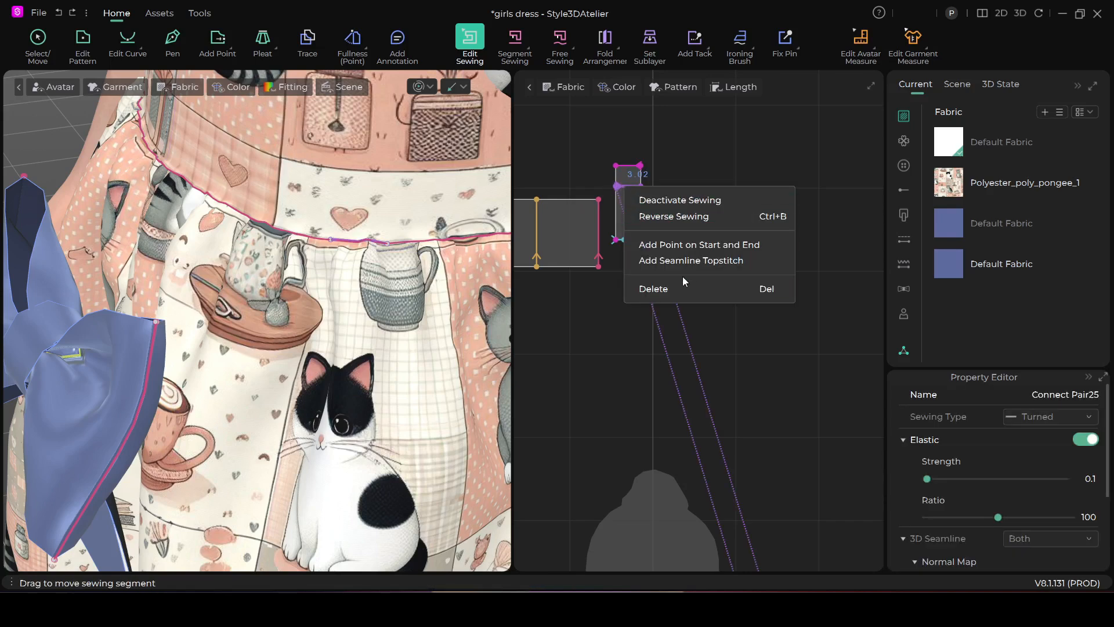
{"action": "left_click", "coordinate": [682, 292]}
{"action": "scroll", "coordinate": [687, 302], "scroll_direction": "down", "scroll_amount": 4}
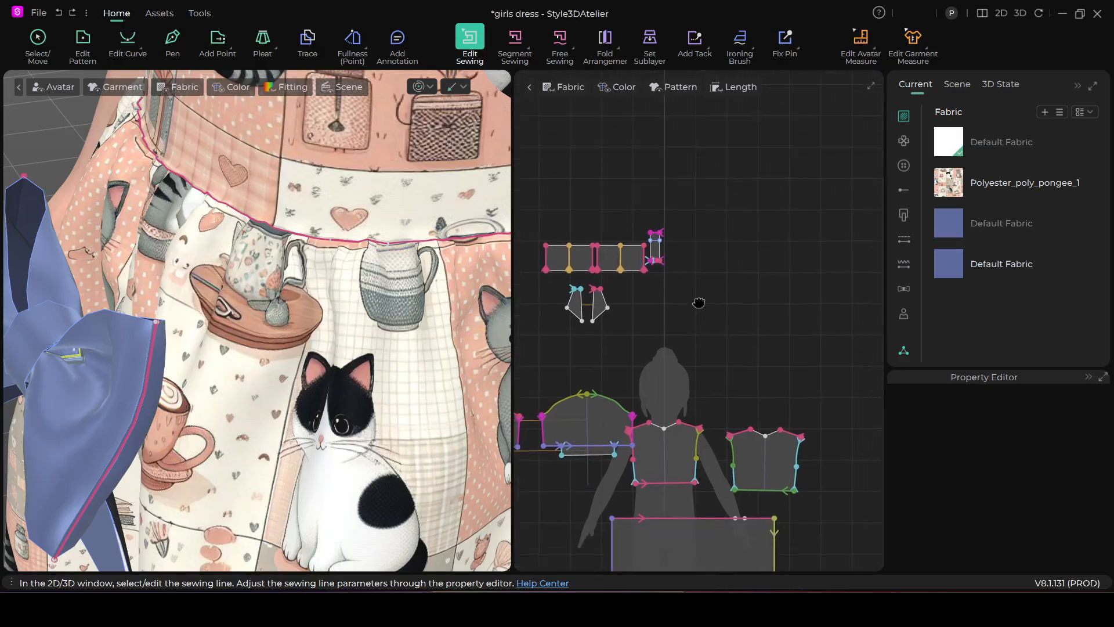
{"action": "scroll", "coordinate": [697, 282], "scroll_direction": "up", "scroll_amount": 1}
{"action": "middle_click_drag", "start_coordinate": [697, 274], "coordinate": [716, 319]}
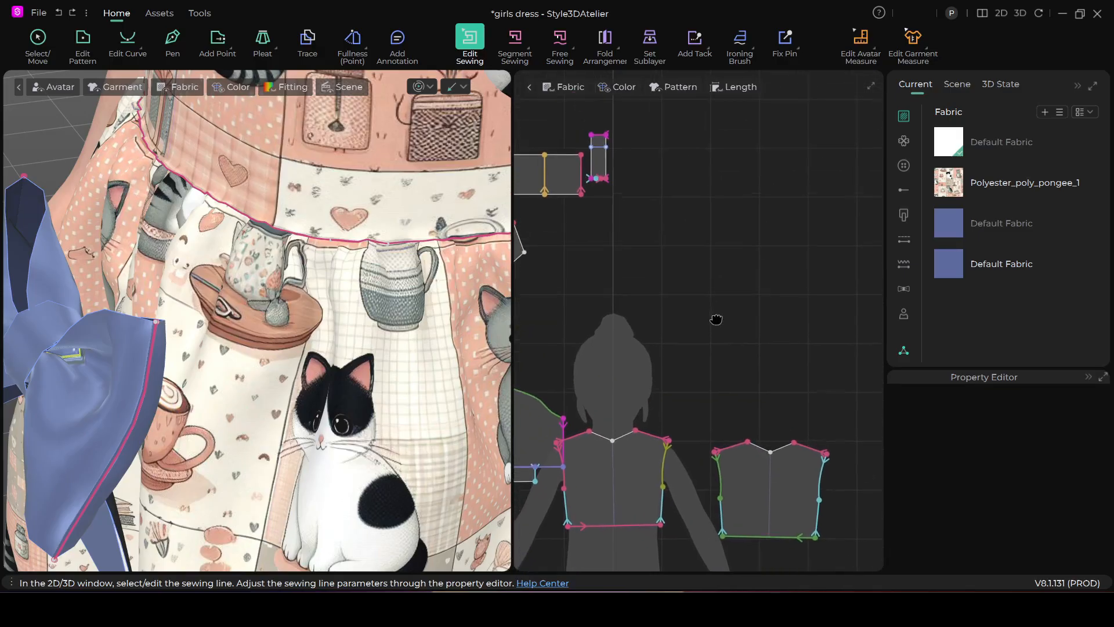
Move the knot strip pattern piece down beside the upper skirt panel, below the back bodice
{"action": "left_click", "coordinate": [37, 38]}
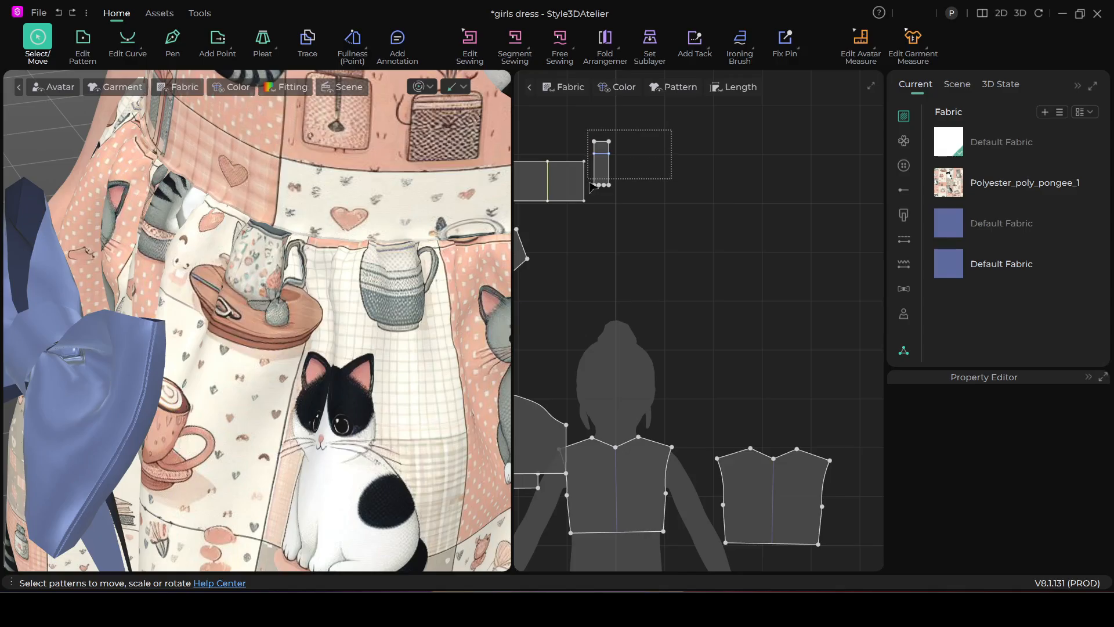
{"action": "left_click_drag", "start_coordinate": [592, 199], "coordinate": [752, 382]}
{"action": "middle_click_drag", "start_coordinate": [793, 317], "coordinate": [784, 186]}
{"action": "left_click_drag", "start_coordinate": [707, 147], "coordinate": [815, 408]}
{"action": "scroll", "coordinate": [831, 436], "scroll_direction": "up", "scroll_amount": 3}
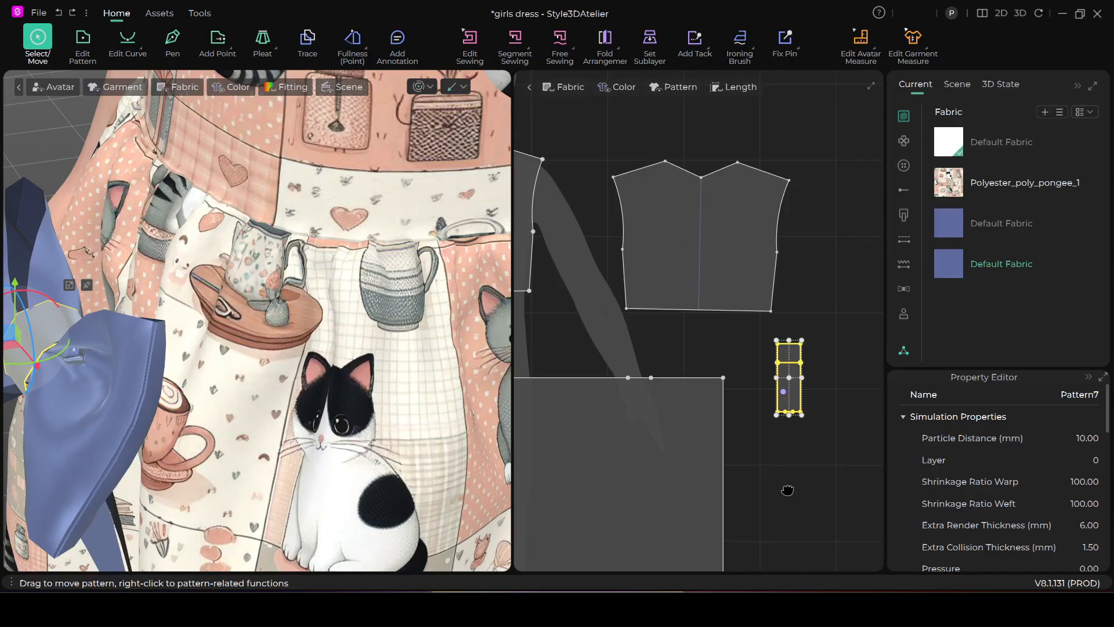
Try to join the skirt's short waist segment to the knot strip's internal line with Segment Sewing
{"action": "left_click", "coordinate": [515, 48]}
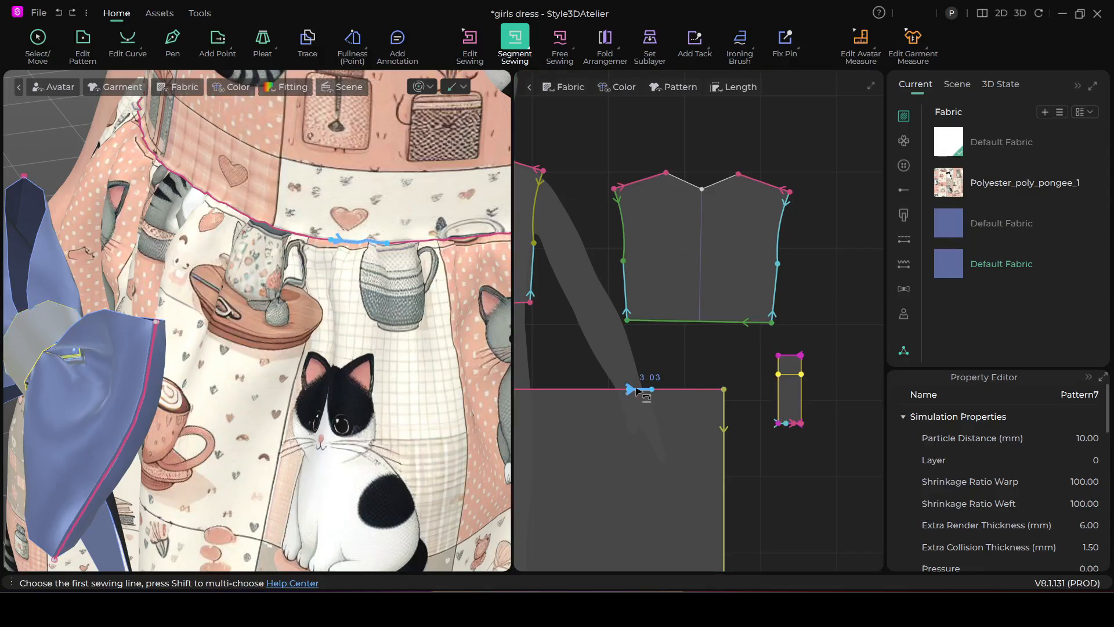
{"action": "left_click", "coordinate": [787, 381]}
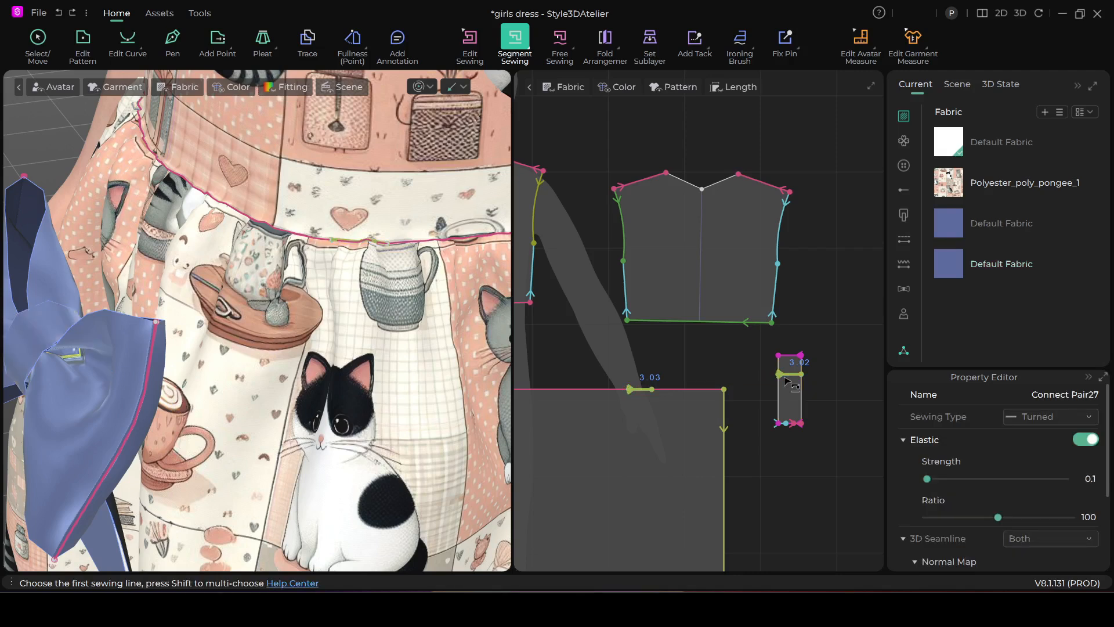
{"action": "left_click", "coordinate": [787, 381]}
{"action": "left_click", "coordinate": [787, 382]}
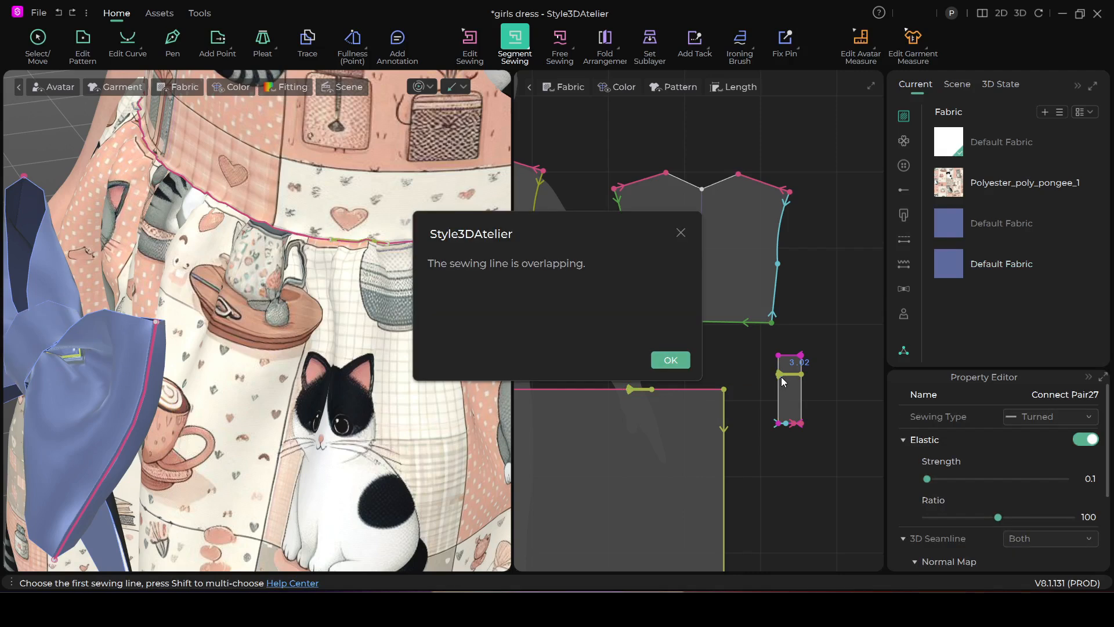
{"action": "left_click", "coordinate": [671, 360]}
{"action": "scroll", "coordinate": [796, 381], "scroll_direction": "up", "scroll_amount": 1}
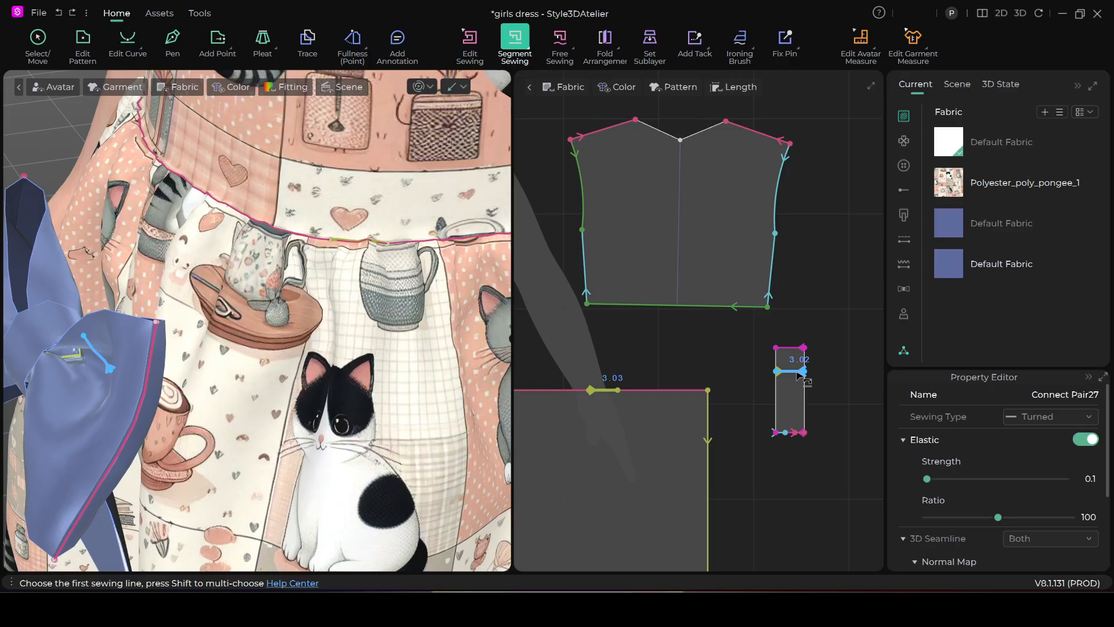
Delete the newly made seam between the short waist segment and the knot strip
{"action": "left_click", "coordinate": [470, 39]}
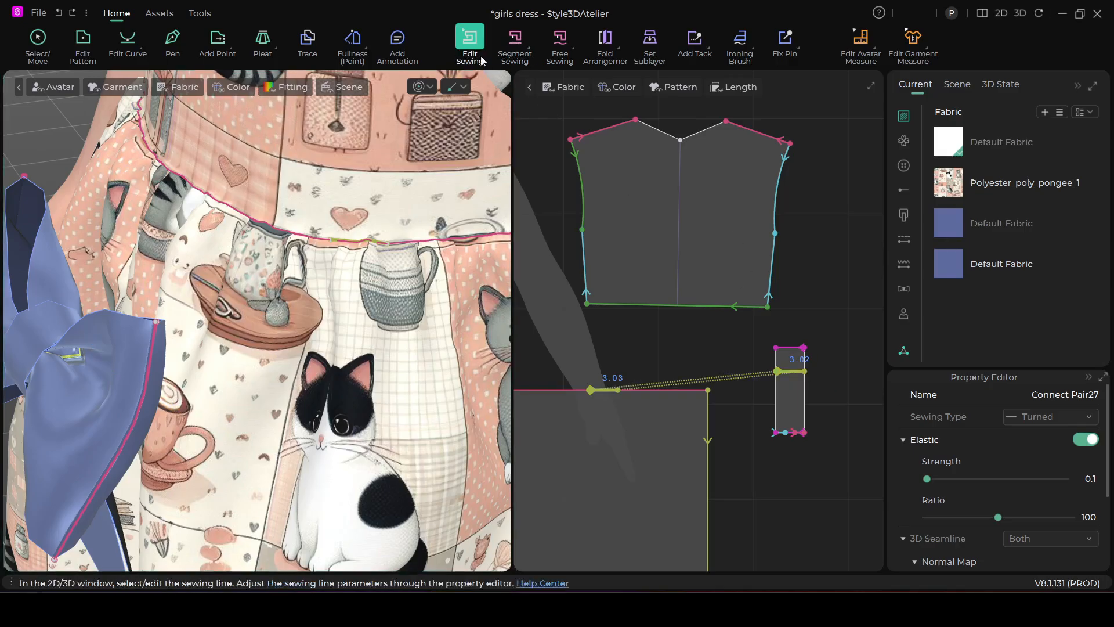
{"action": "right_click", "coordinate": [611, 393]}
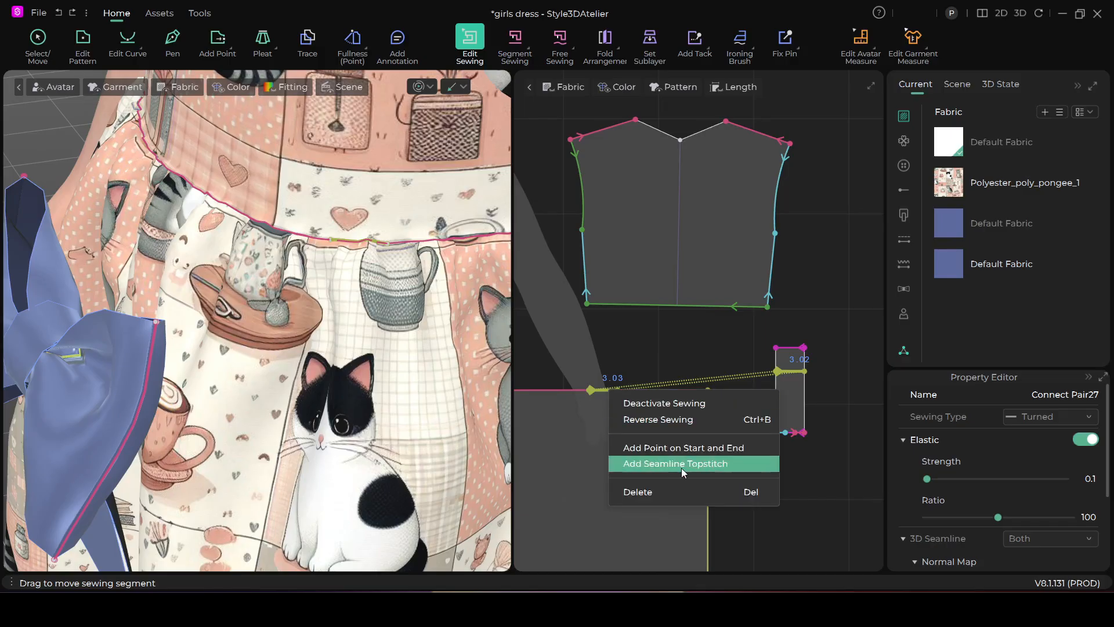
{"action": "left_click", "coordinate": [677, 489]}
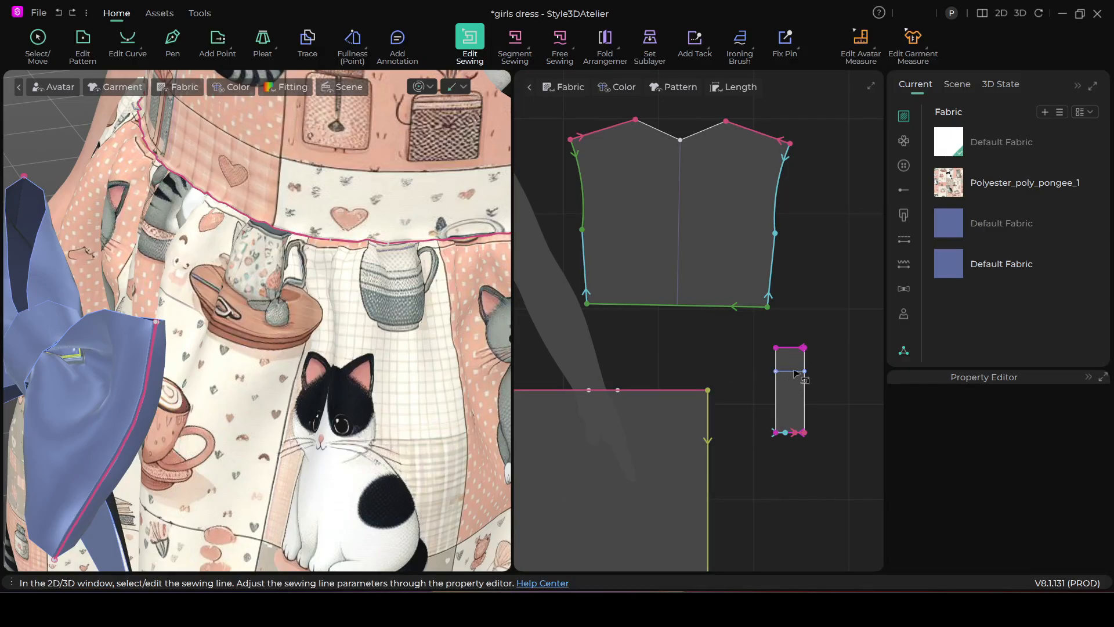
{"action": "scroll", "coordinate": [232, 360], "scroll_direction": "up", "scroll_amount": 2}
{"action": "right_click_drag", "start_coordinate": [243, 360], "coordinate": [308, 372]}
{"action": "scroll", "coordinate": [584, 210], "scroll_direction": "down", "scroll_amount": 5}
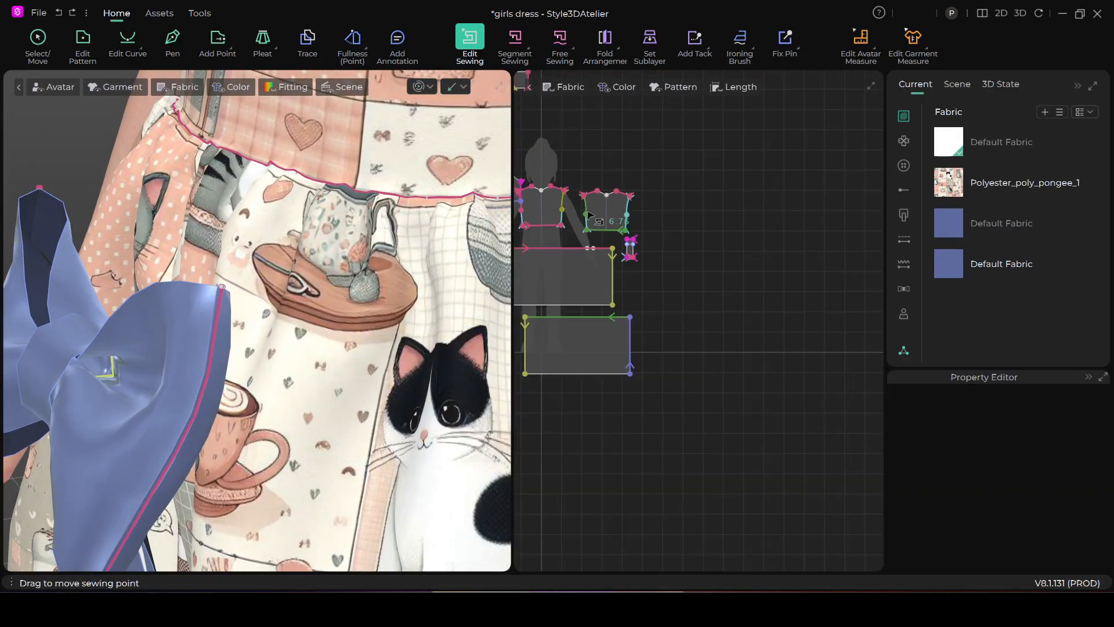
{"action": "scroll", "coordinate": [749, 256], "scroll_direction": "down", "scroll_amount": 3}
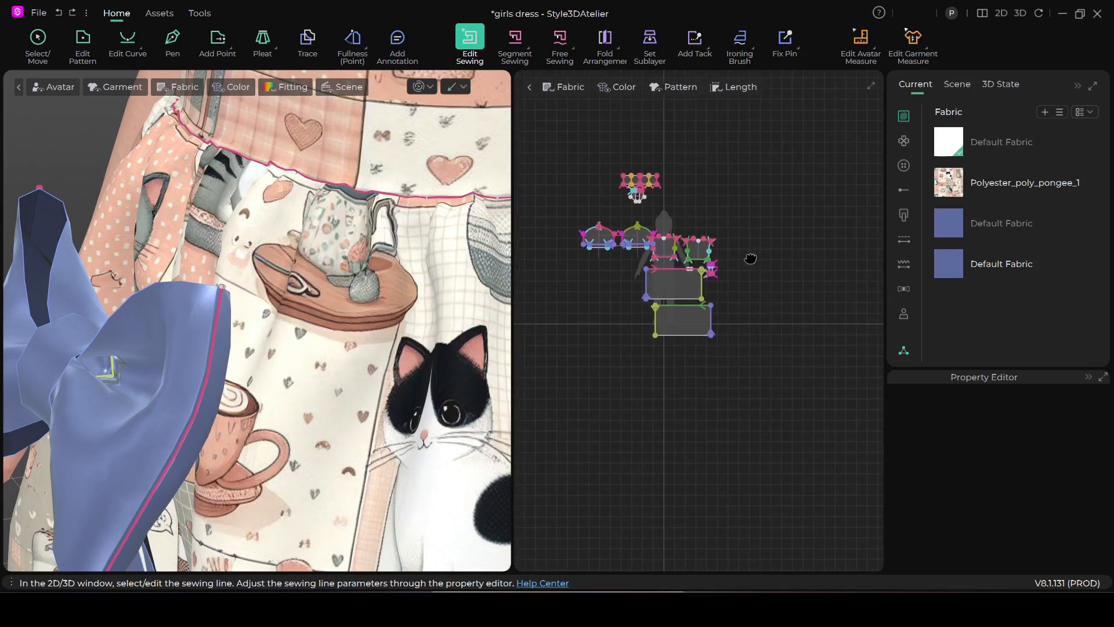
{"action": "scroll", "coordinate": [726, 209], "scroll_direction": "up", "scroll_amount": 2}
{"action": "scroll", "coordinate": [726, 209], "scroll_direction": "up", "scroll_amount": 2}
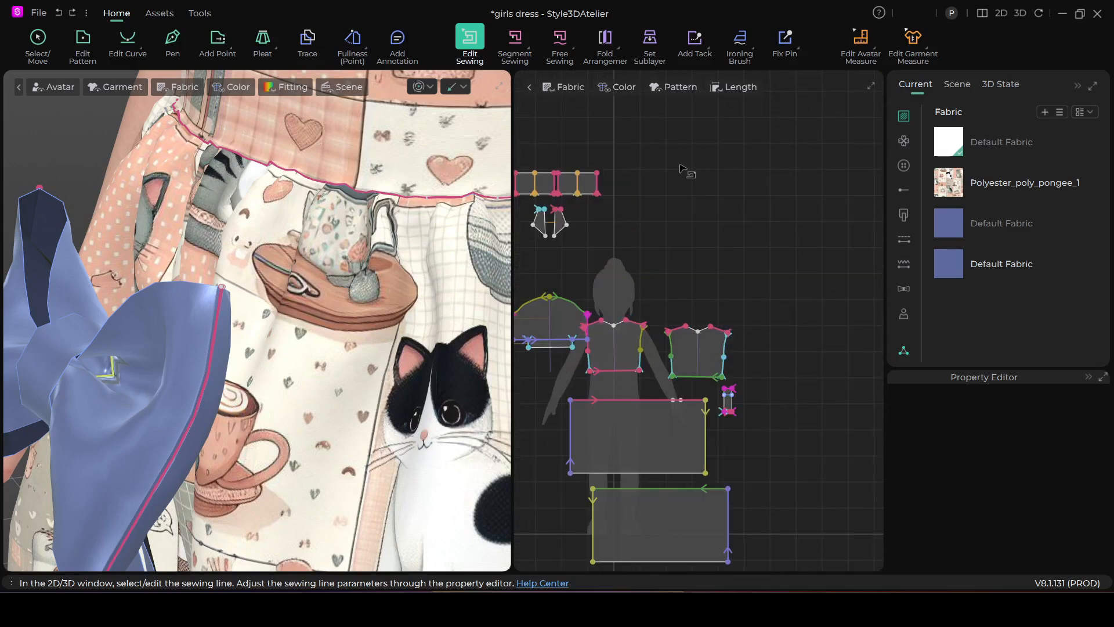
Select the bow loops, tails and knot strip together and move them out in front of the dress waist
{"action": "left_click", "coordinate": [45, 38]}
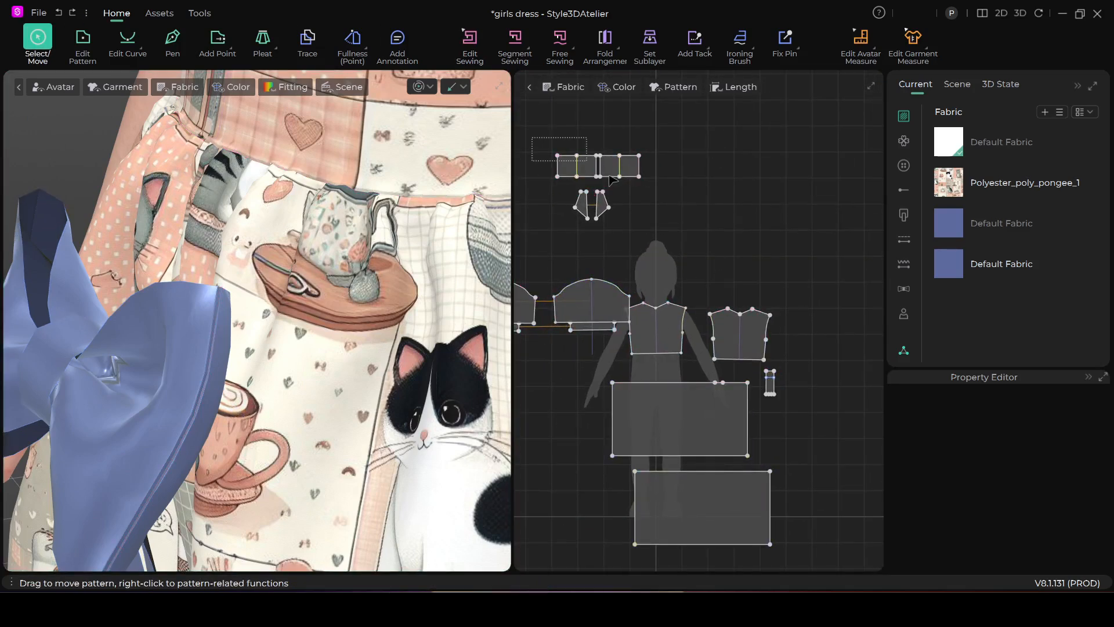
{"action": "left_click_drag", "start_coordinate": [664, 237], "coordinate": [664, 235]}
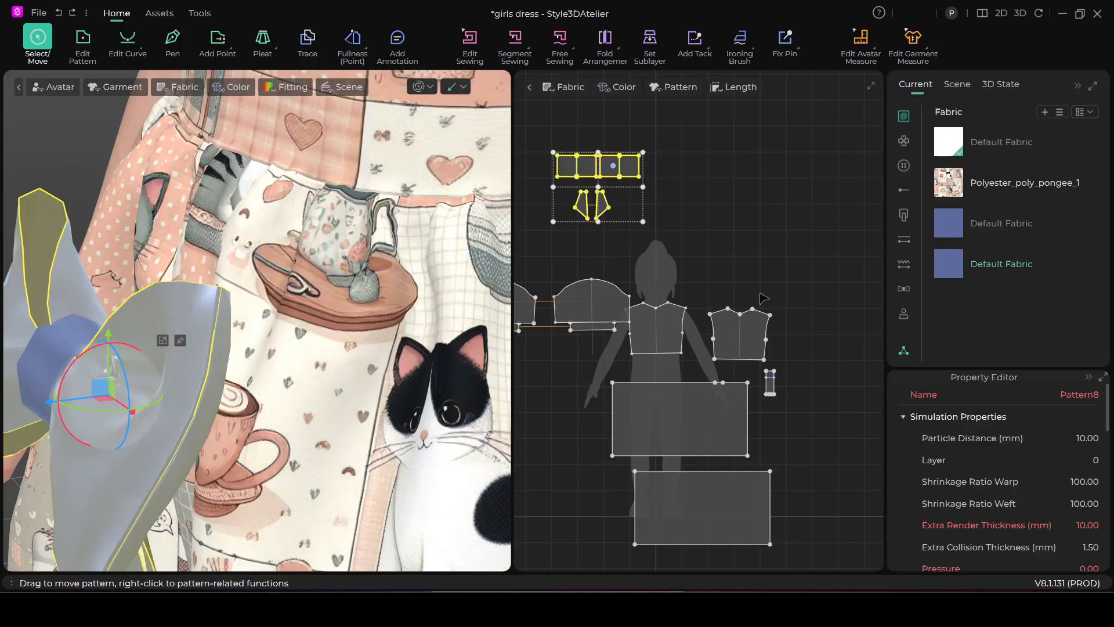
{"action": "left_click", "coordinate": [771, 383], "text": "shift"}
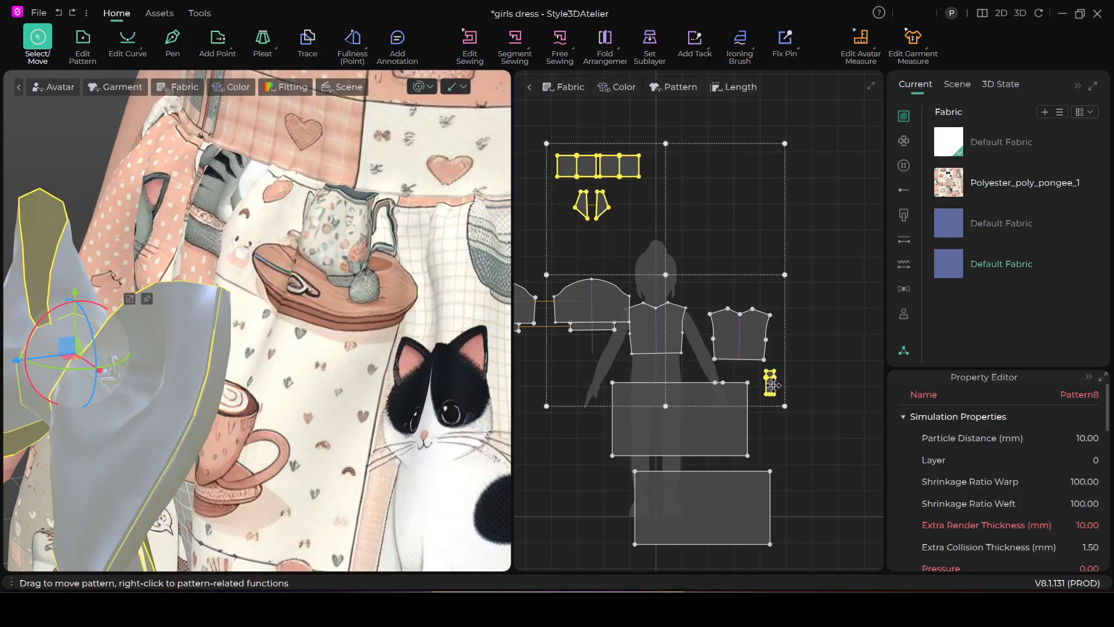
{"action": "left_click_drag", "start_coordinate": [63, 346], "coordinate": [169, 265]}
{"action": "right_click_drag", "start_coordinate": [181, 358], "coordinate": [157, 355]}
{"action": "left_click_drag", "start_coordinate": [171, 263], "coordinate": [106, 239]}
{"action": "right_click_drag", "start_coordinate": [150, 319], "coordinate": [217, 343]}
{"action": "left_click_drag", "start_coordinate": [103, 247], "coordinate": [117, 199]}
{"action": "scroll", "coordinate": [227, 271], "scroll_direction": "up", "scroll_amount": 3}
{"action": "right_click_drag", "start_coordinate": [227, 271], "coordinate": [235, 270]}
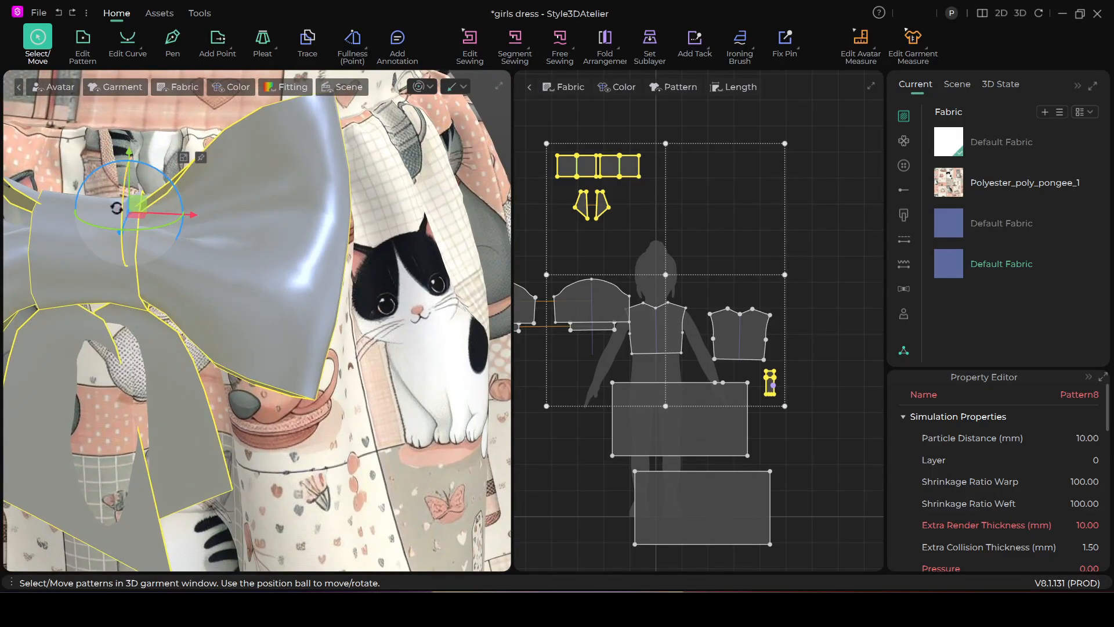
{"action": "left_click_drag", "start_coordinate": [136, 202], "coordinate": [264, 126]}
{"action": "right_click_drag", "start_coordinate": [264, 127], "coordinate": [111, 277]}
{"action": "right_click_drag", "start_coordinate": [296, 245], "coordinate": [366, 336]}
{"action": "scroll", "coordinate": [733, 175], "scroll_direction": "up", "scroll_amount": 3}
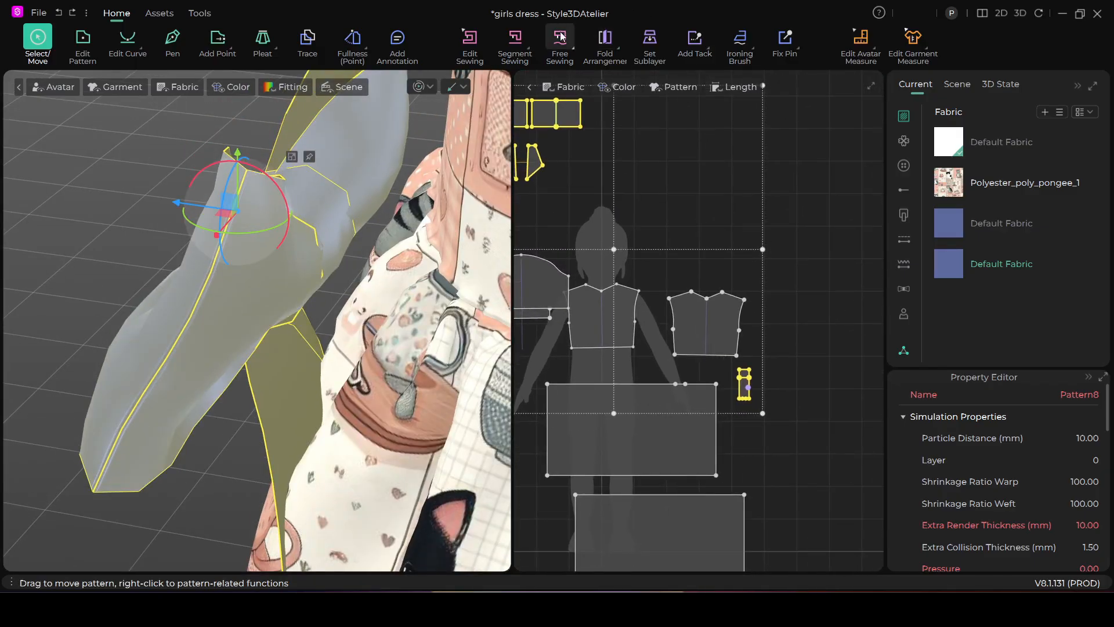
Sew the knot strip's internal line to the short segment on the skirt's waist edge with Segment Sewing
{"action": "left_click", "coordinate": [514, 40]}
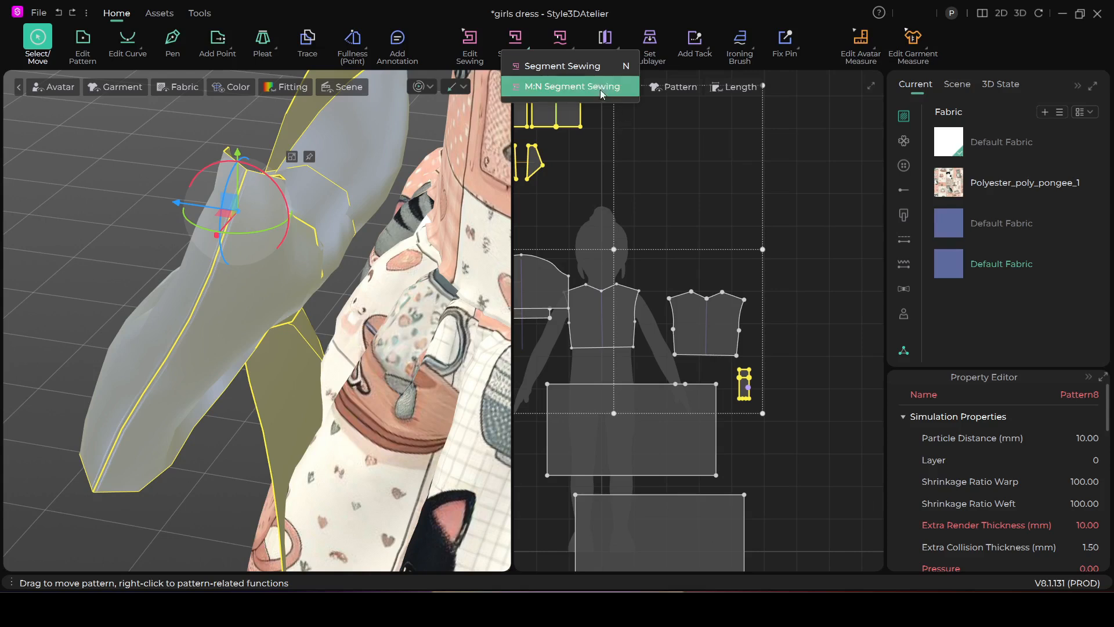
{"action": "left_click", "coordinate": [572, 86]}
{"action": "scroll", "coordinate": [778, 367], "scroll_direction": "up", "scroll_amount": 2}
{"action": "scroll", "coordinate": [773, 365], "scroll_direction": "up", "scroll_amount": 1}
{"action": "middle_click_drag", "start_coordinate": [773, 354], "coordinate": [805, 284]}
{"action": "scroll", "coordinate": [793, 336], "scroll_direction": "up", "scroll_amount": 2}
{"action": "middle_click_drag", "start_coordinate": [753, 426], "coordinate": [809, 423]}
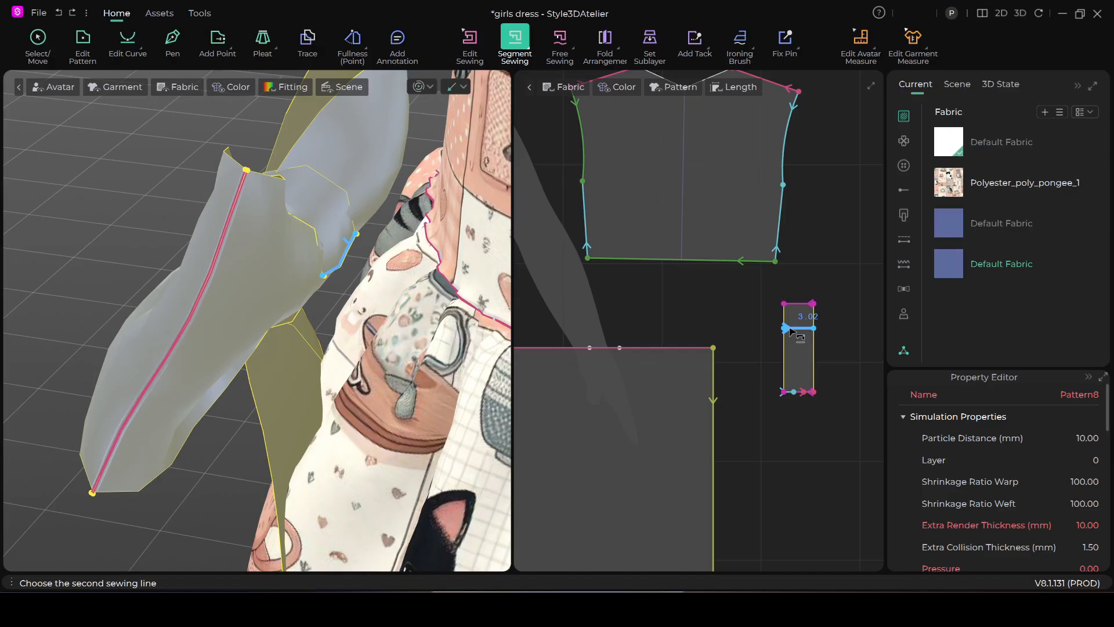
{"action": "left_click", "coordinate": [598, 349]}
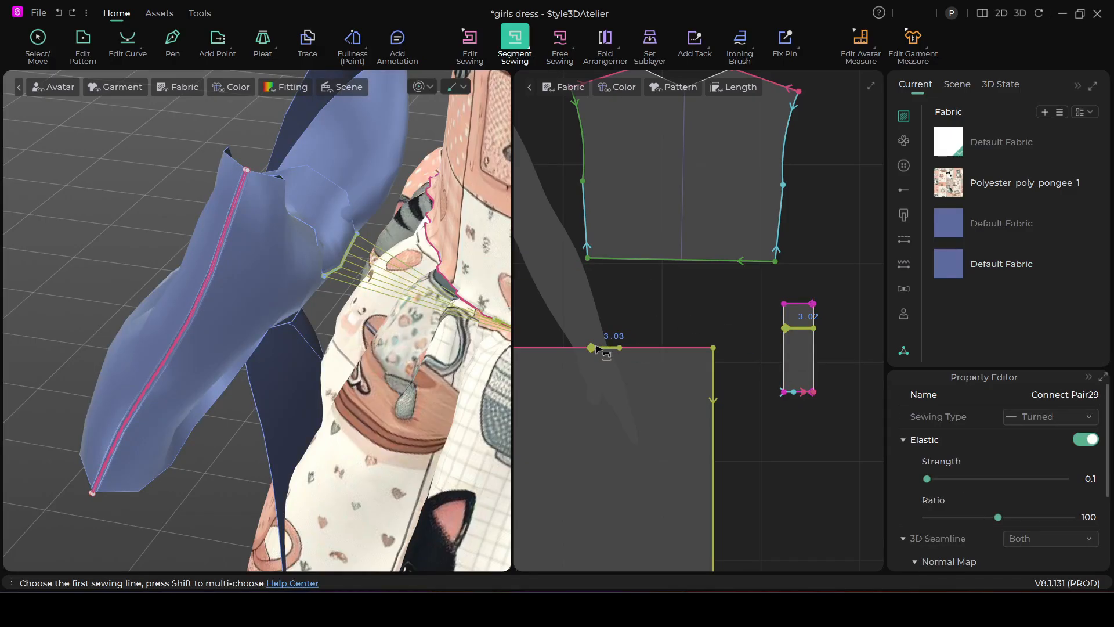
Simulate the garment to draw the bow onto the waist and check it from the front
{"action": "scroll", "coordinate": [372, 313], "scroll_direction": "down", "scroll_amount": 3}
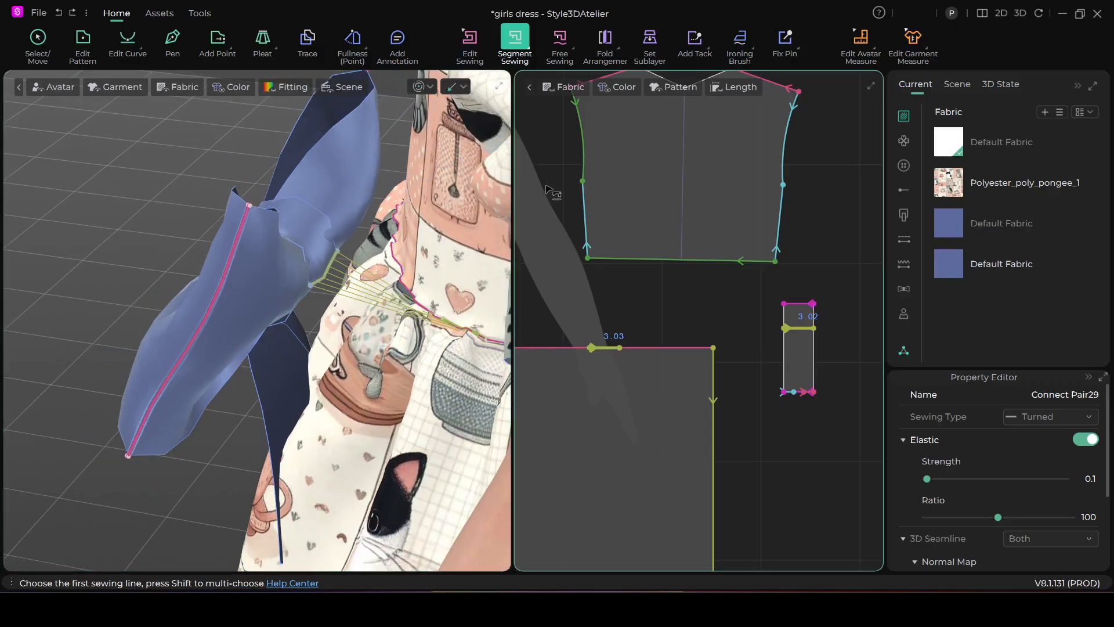
{"action": "left_click", "coordinate": [419, 87]}
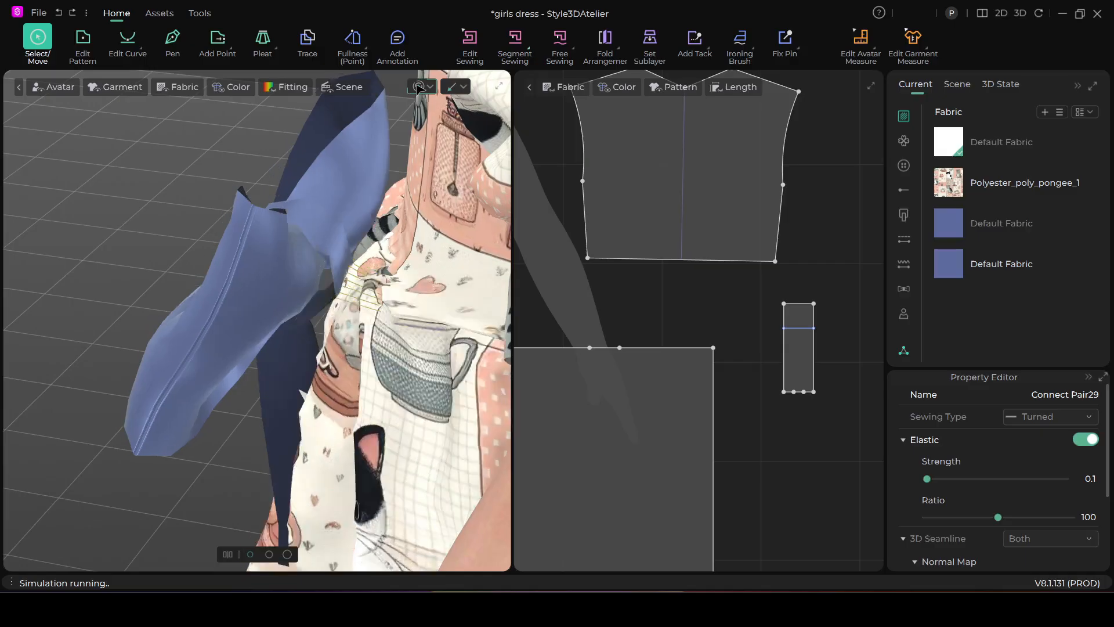
{"action": "scroll", "coordinate": [394, 316], "scroll_direction": "down", "scroll_amount": 2}
{"action": "right_click_drag", "start_coordinate": [278, 511], "coordinate": [415, 343]}
{"action": "middle_click_drag", "start_coordinate": [416, 343], "coordinate": [319, 348]}
{"action": "right_click_drag", "start_coordinate": [319, 348], "coordinate": [356, 410]}
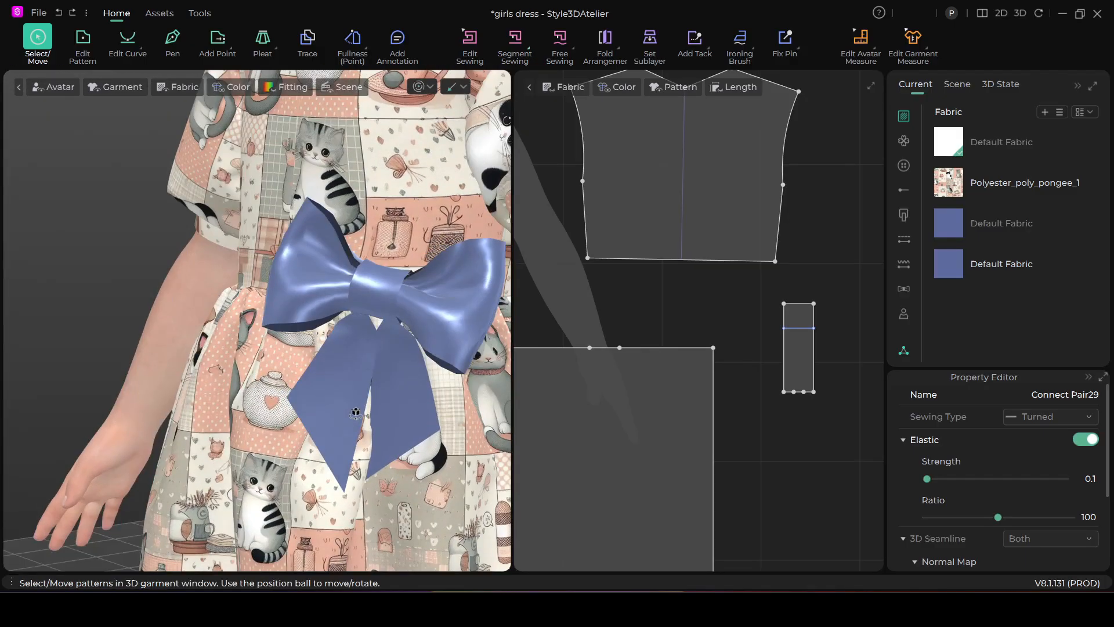
Pull one bow loop and one tail during simulation to settle the bow on the dress
{"action": "scroll", "coordinate": [355, 406], "scroll_direction": "up", "scroll_amount": 2}
{"action": "left_click", "coordinate": [335, 306]}
{"action": "scroll", "coordinate": [405, 400], "scroll_direction": "down", "scroll_amount": 3}
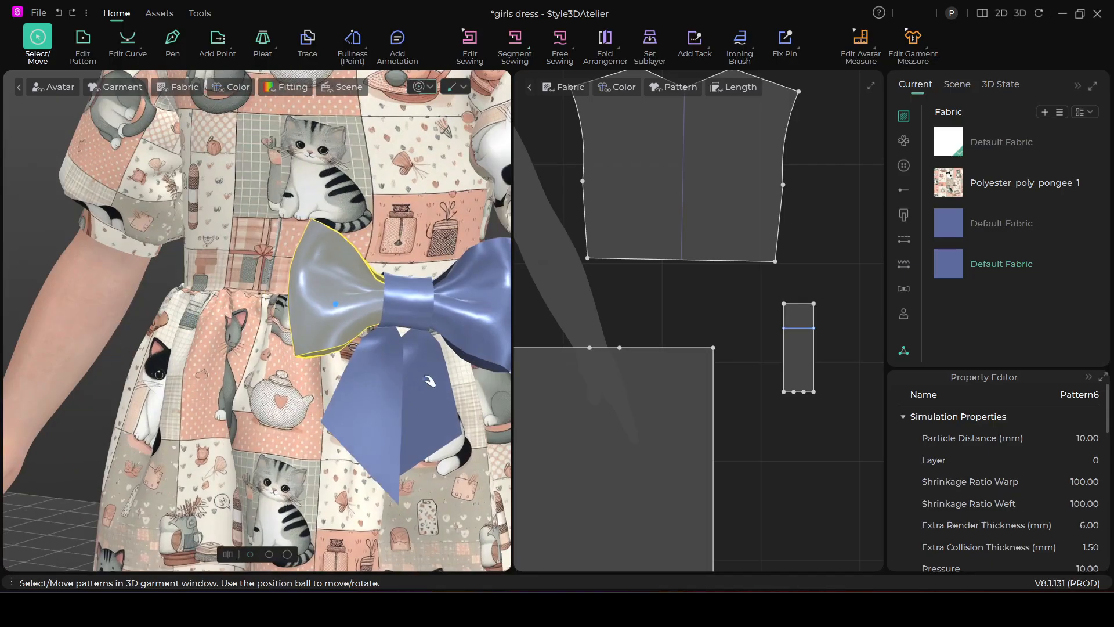
{"action": "left_click", "coordinate": [405, 418]}
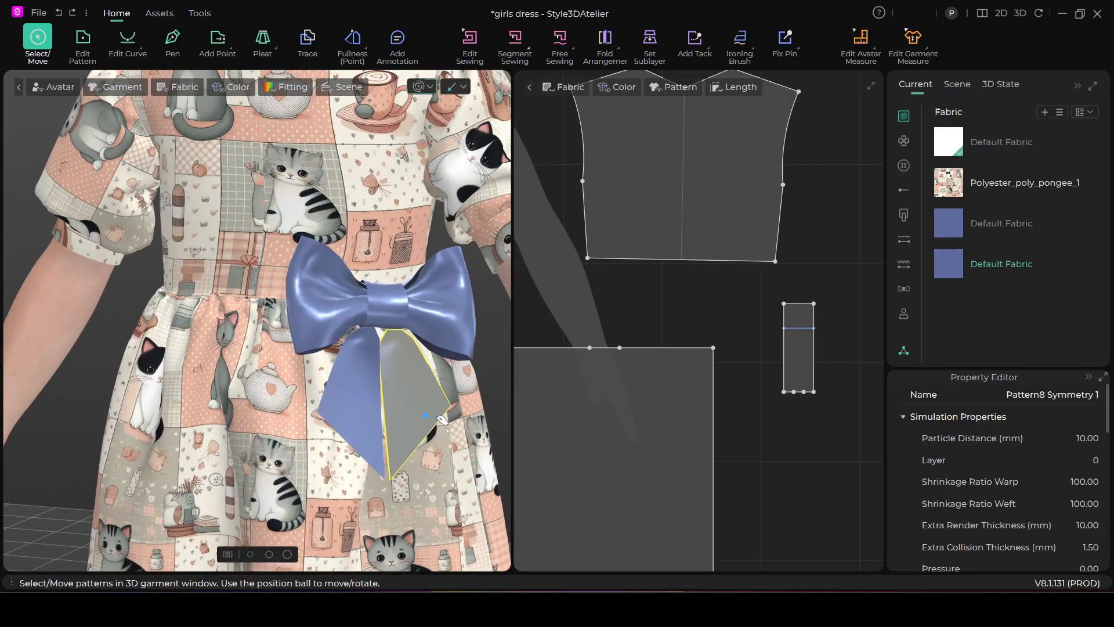
{"action": "scroll", "coordinate": [405, 418], "scroll_direction": "down", "scroll_amount": 5}
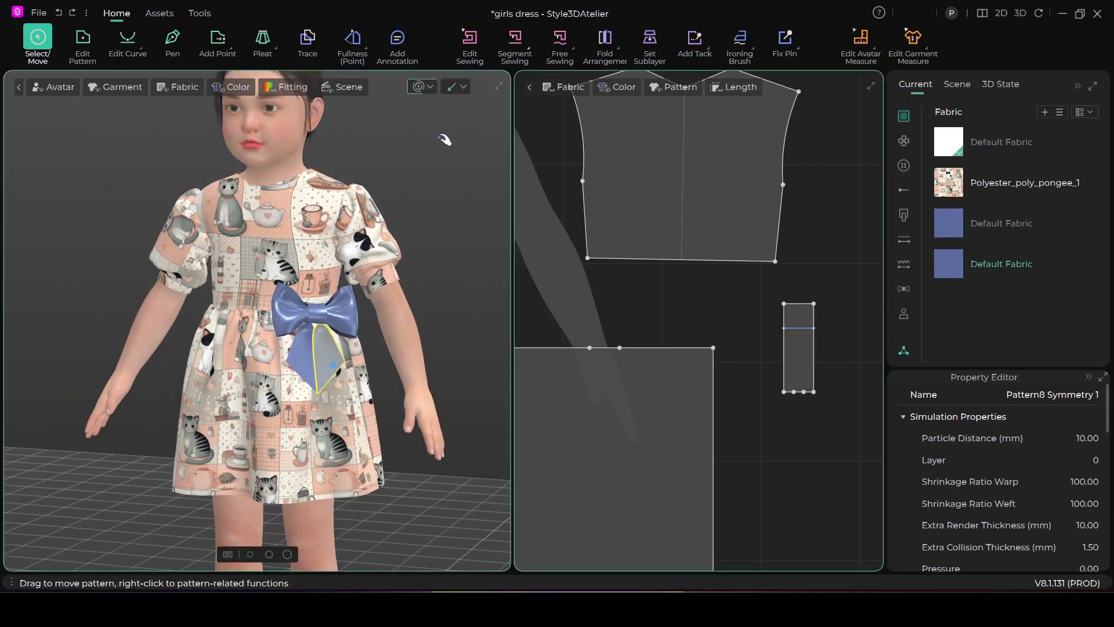
{"action": "key", "text": "n"}
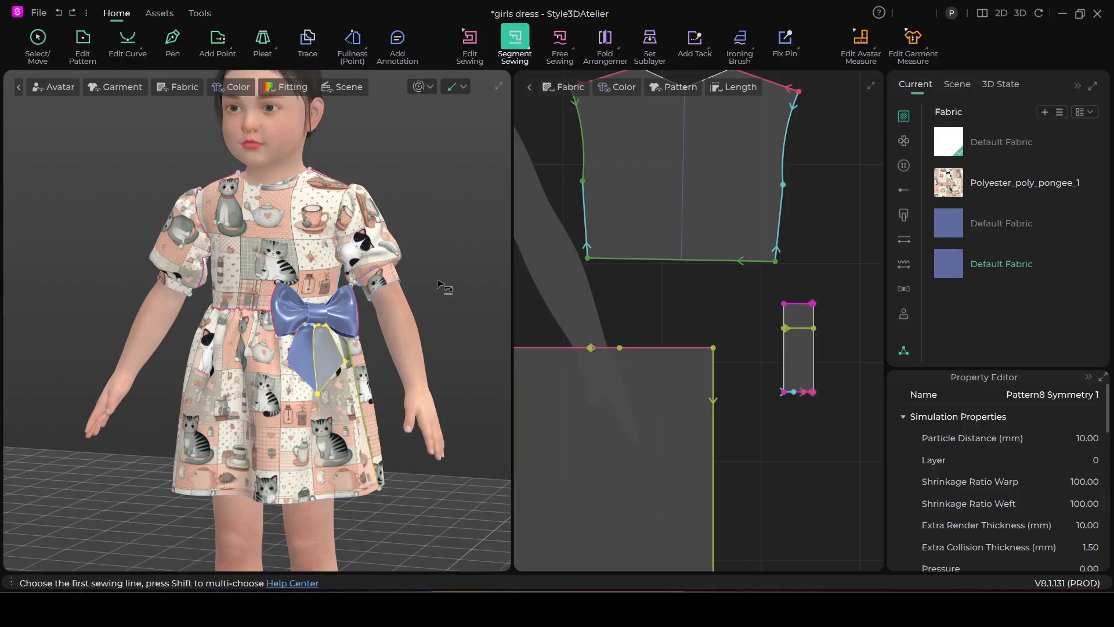
{"action": "scroll", "coordinate": [752, 358], "scroll_direction": "down", "scroll_amount": 3}
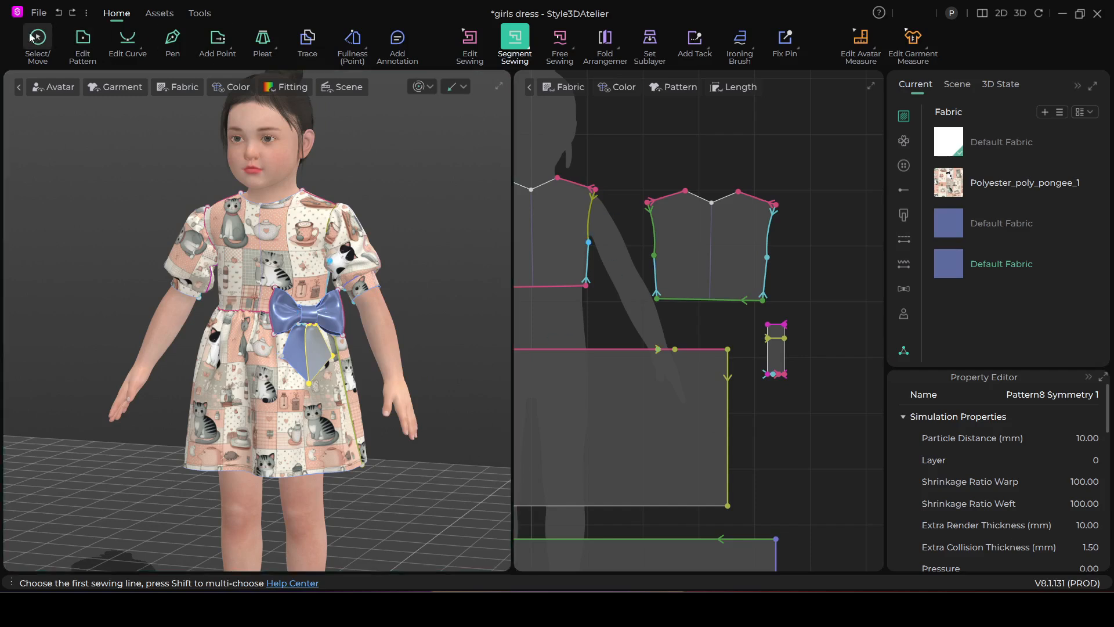
{"action": "key", "text": "a"}
Move the bow's knot strip pattern from beside the skirt to above the avatar's head, next to the bow loops and tails
{"action": "scroll", "coordinate": [760, 399], "scroll_direction": "down", "scroll_amount": 5}
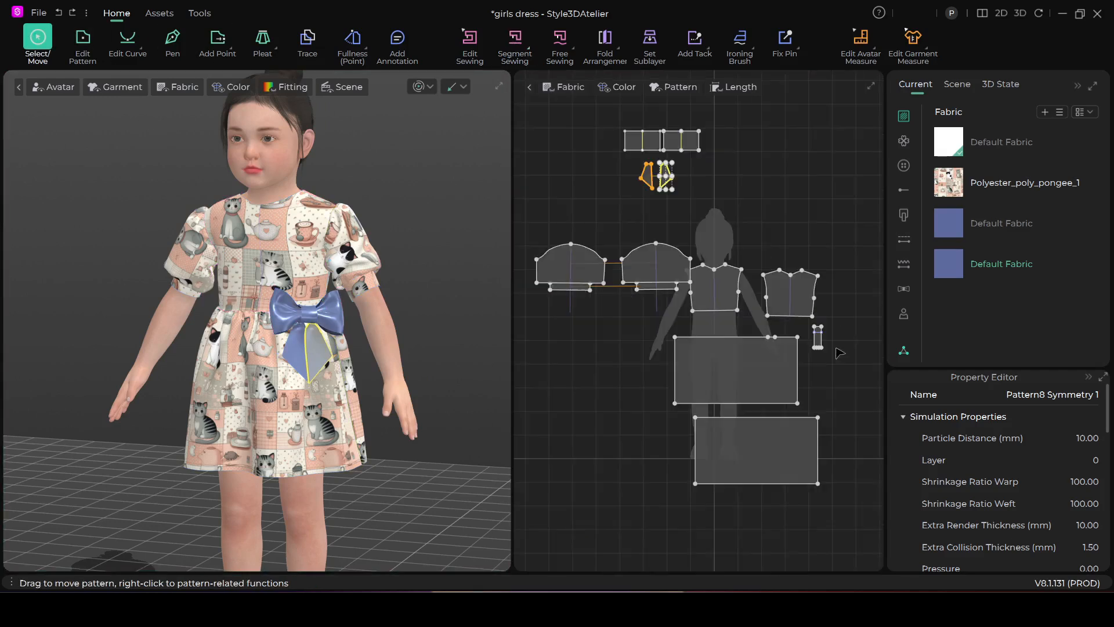
{"action": "scroll", "coordinate": [760, 399], "scroll_direction": "up", "scroll_amount": 5}
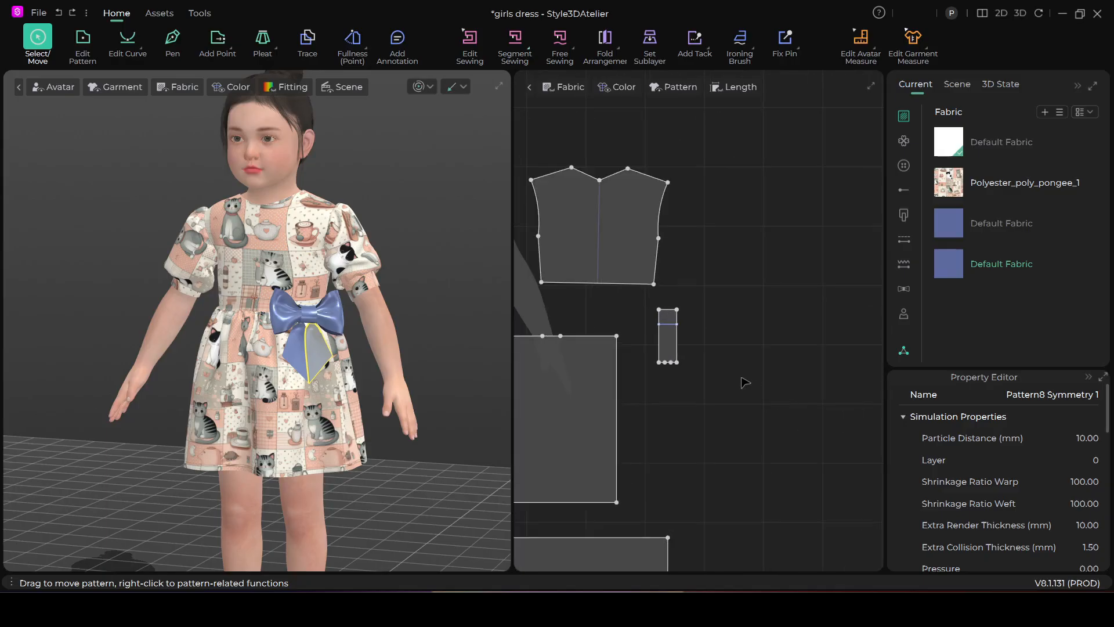
{"action": "left_click_drag", "start_coordinate": [684, 302], "coordinate": [671, 311]}
{"action": "left_click_drag", "start_coordinate": [651, 364], "coordinate": [652, 376]}
{"action": "middle_click_drag", "start_coordinate": [703, 383], "coordinate": [813, 429]}
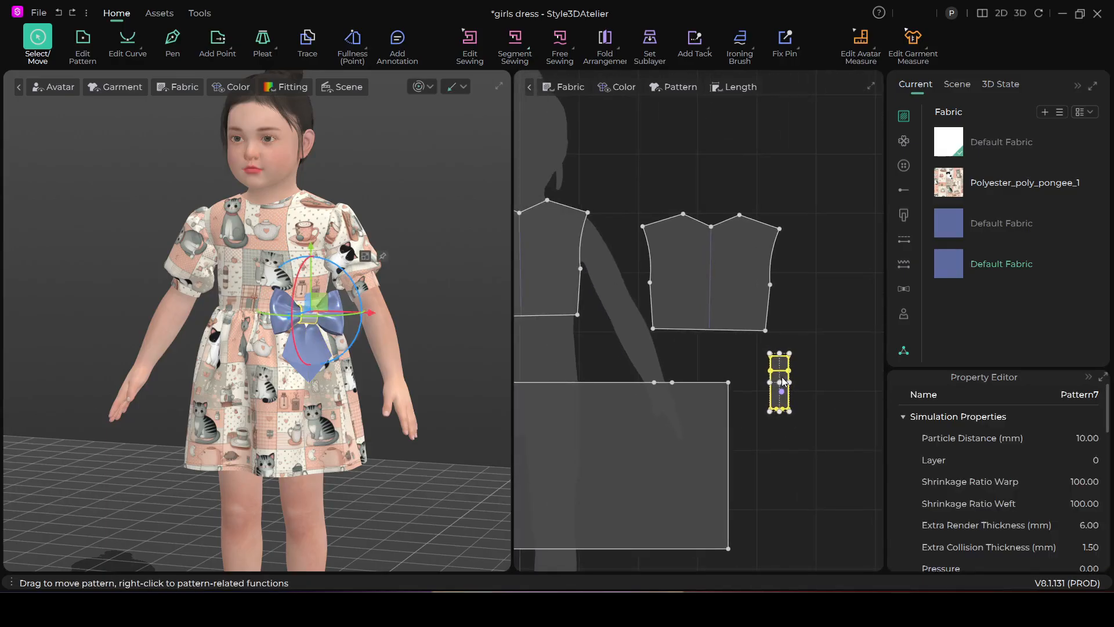
{"action": "scroll", "coordinate": [788, 382], "scroll_direction": "down", "scroll_amount": 3}
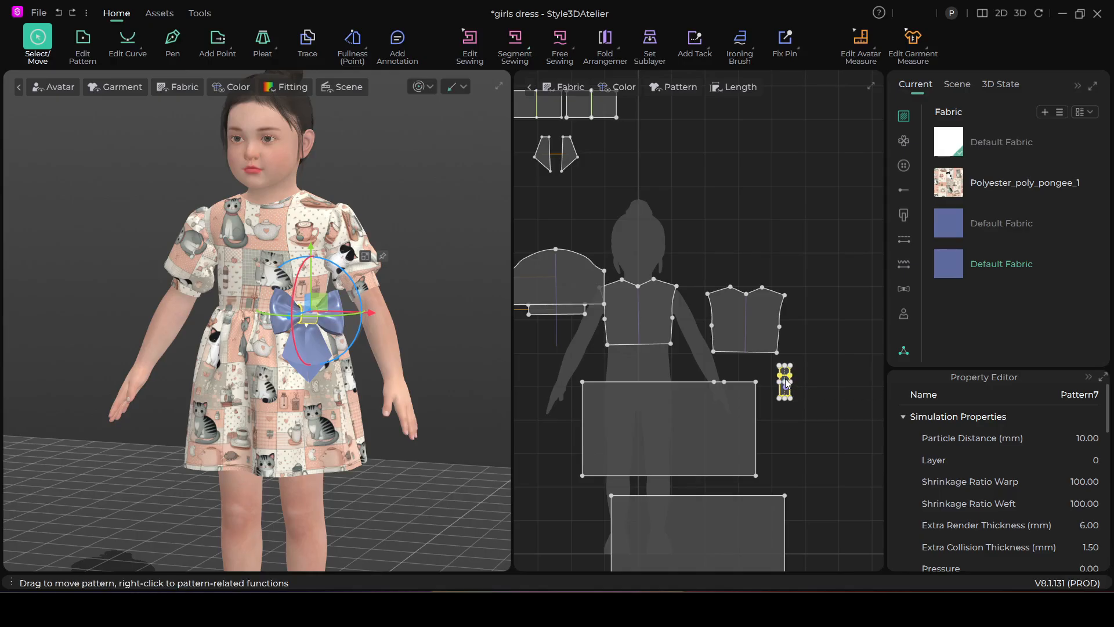
{"action": "left_click_drag", "start_coordinate": [785, 374], "coordinate": [638, 124]}
{"action": "scroll", "coordinate": [749, 246], "scroll_direction": "down", "scroll_amount": 5}
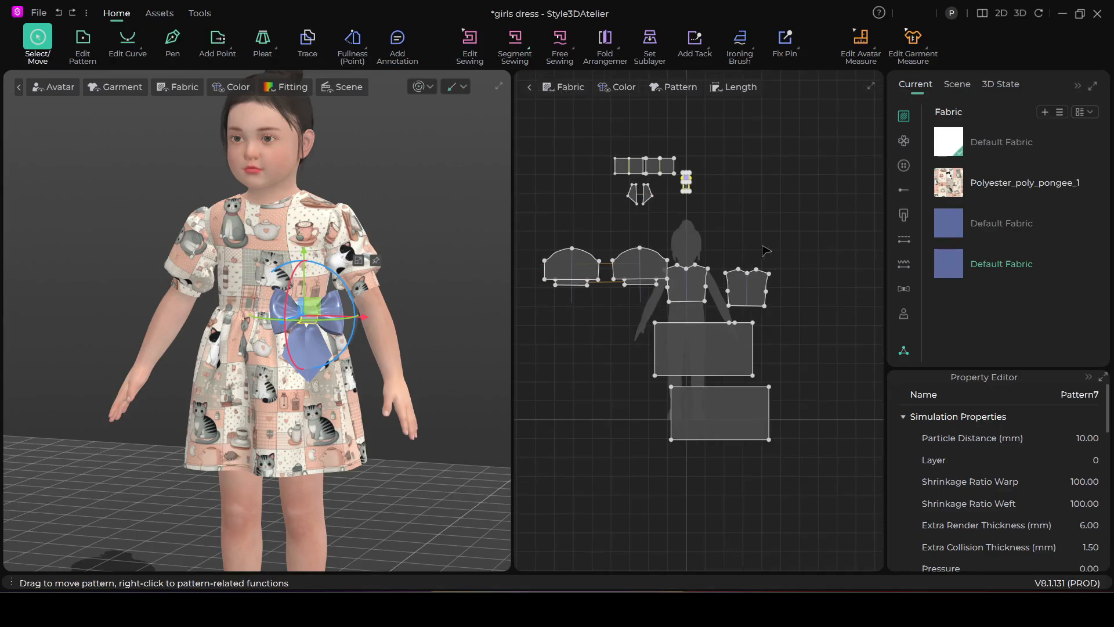
{"action": "scroll", "coordinate": [810, 328], "scroll_direction": "up", "scroll_amount": 4}
{"action": "middle_click_drag", "start_coordinate": [810, 328], "coordinate": [858, 313]}
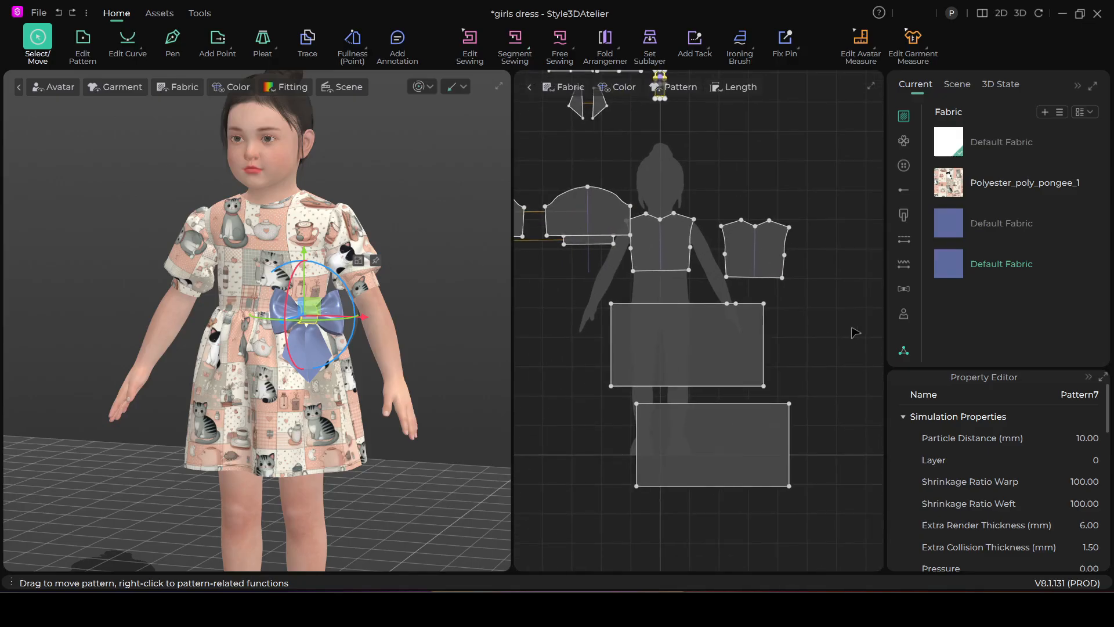
{"action": "key", "text": "XF86MonBrightnessUp"}
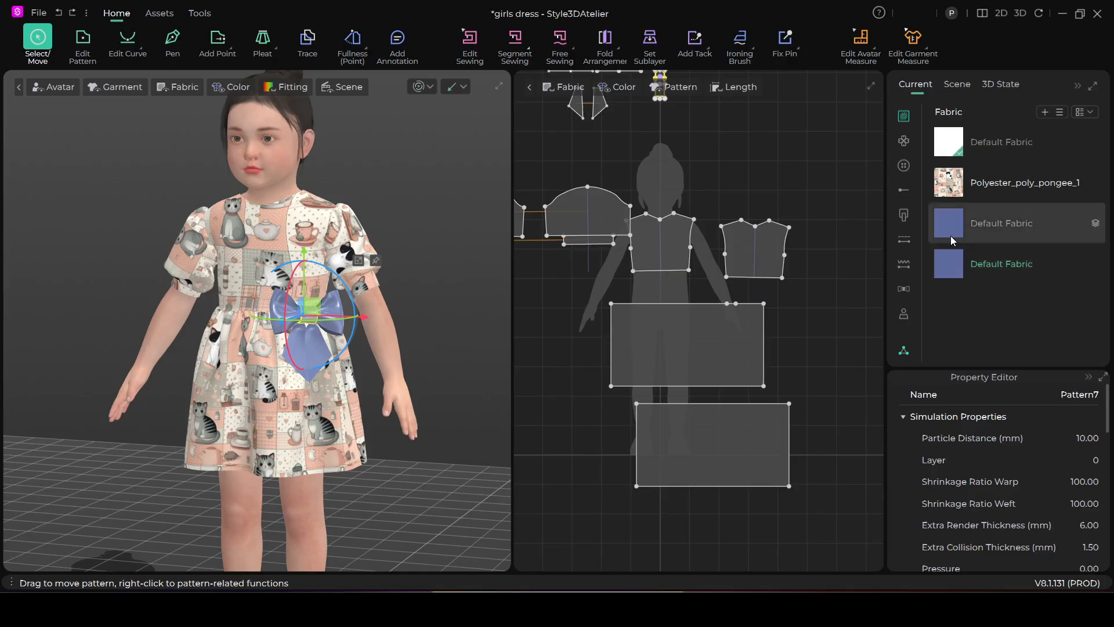
{"action": "left_click", "coordinate": [989, 230]}
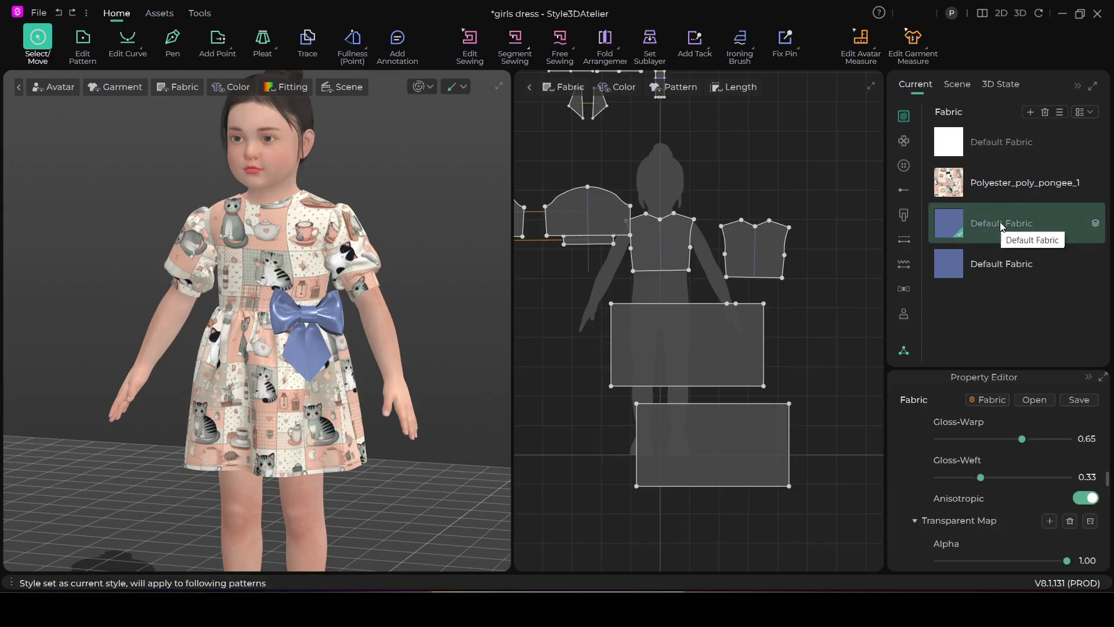
{"action": "scroll", "coordinate": [1051, 499], "scroll_direction": "down", "scroll_amount": 5}
{"action": "scroll", "coordinate": [1052, 476], "scroll_direction": "up", "scroll_amount": 6}
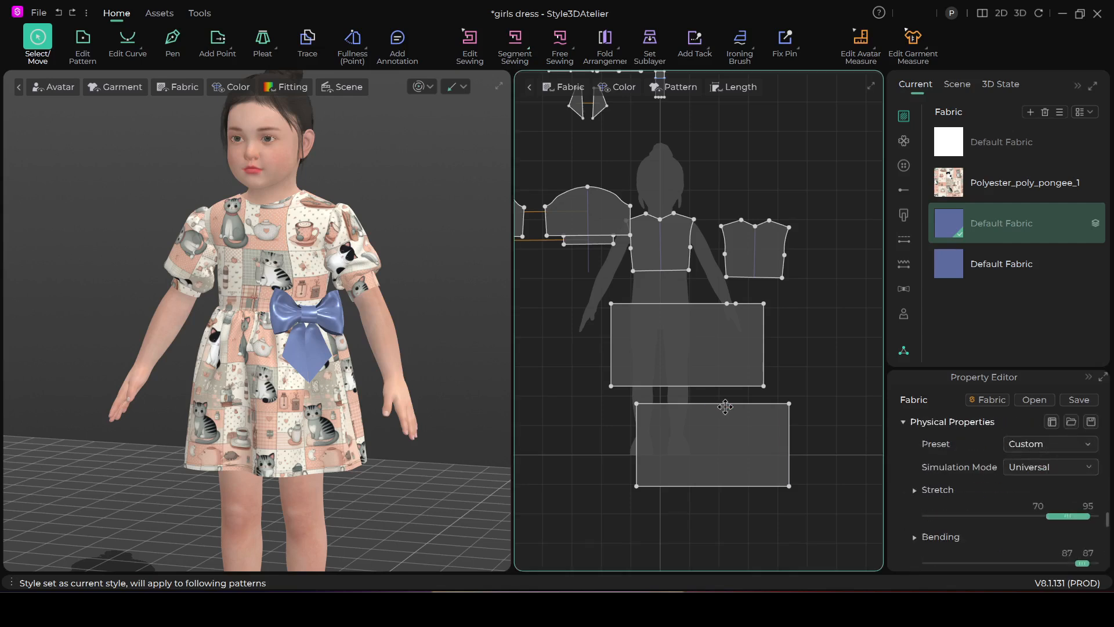
{"action": "scroll", "coordinate": [725, 406], "scroll_direction": "down", "scroll_amount": 6}
{"action": "left_click_drag", "start_coordinate": [636, 303], "coordinate": [801, 460]}
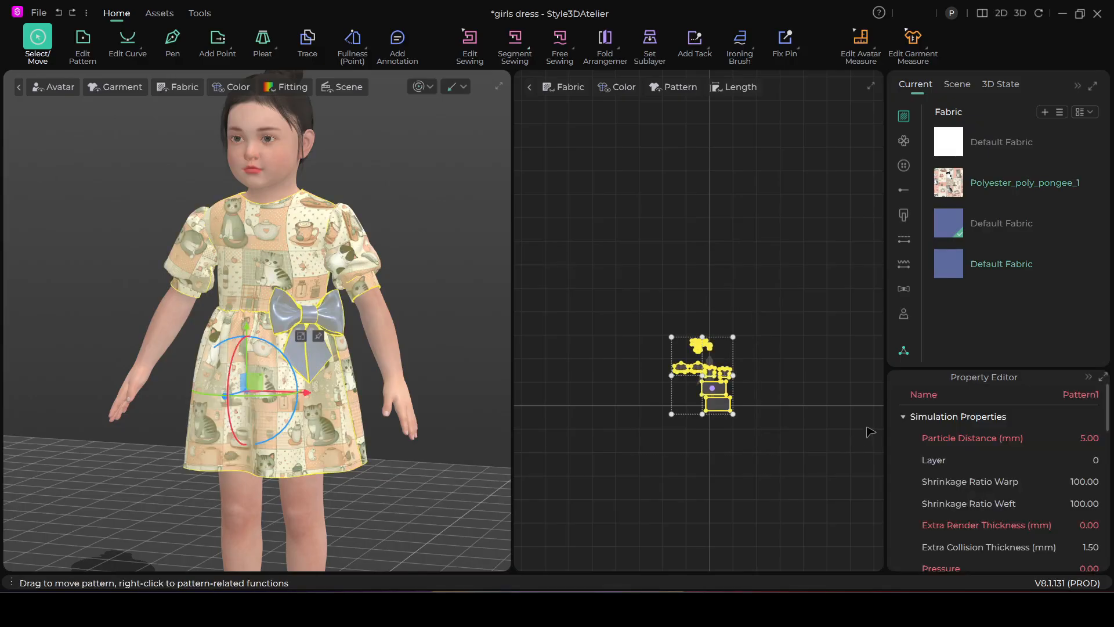
{"action": "left_click", "coordinate": [793, 293]}
{"action": "scroll", "coordinate": [842, 255], "scroll_direction": "up", "scroll_amount": 10}
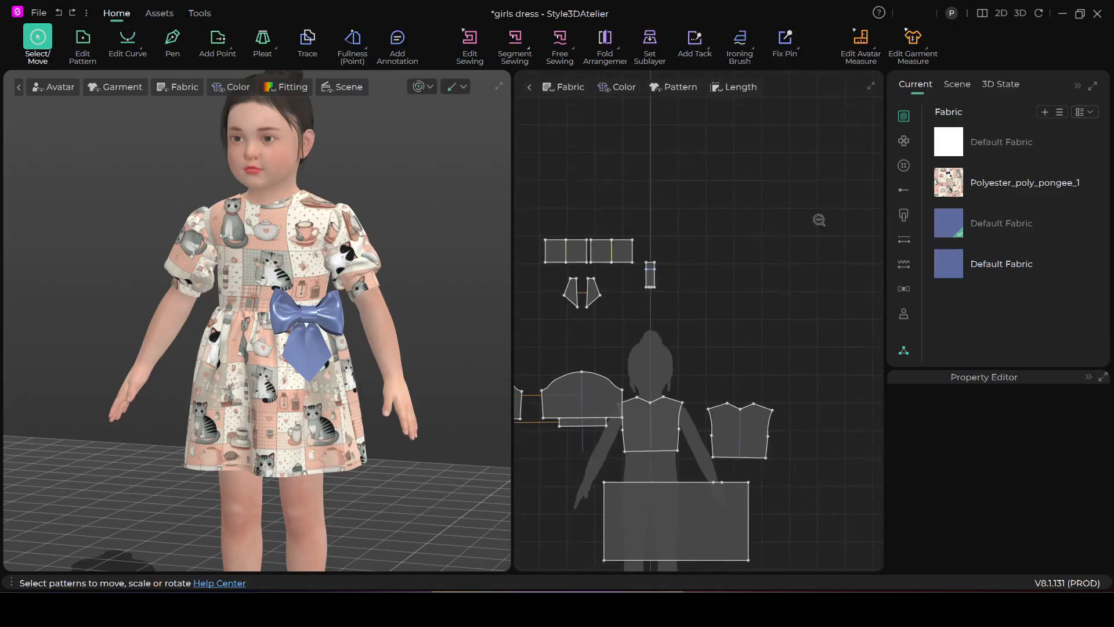
Select the bow loops, tails and knot strip together in the pattern layout
{"action": "scroll", "coordinate": [819, 220], "scroll_direction": "down", "scroll_amount": 3}
{"action": "left_click_drag", "start_coordinate": [590, 208], "coordinate": [714, 285]}
{"action": "scroll", "coordinate": [1052, 467], "scroll_direction": "down", "scroll_amount": 2}
{"action": "scroll", "coordinate": [1053, 469], "scroll_direction": "up", "scroll_amount": 2}
{"action": "scroll", "coordinate": [1055, 472], "scroll_direction": "down", "scroll_amount": 6}
{"action": "scroll", "coordinate": [1056, 473], "scroll_direction": "down", "scroll_amount": 2}
{"action": "scroll", "coordinate": [1051, 460], "scroll_direction": "up", "scroll_amount": 10}
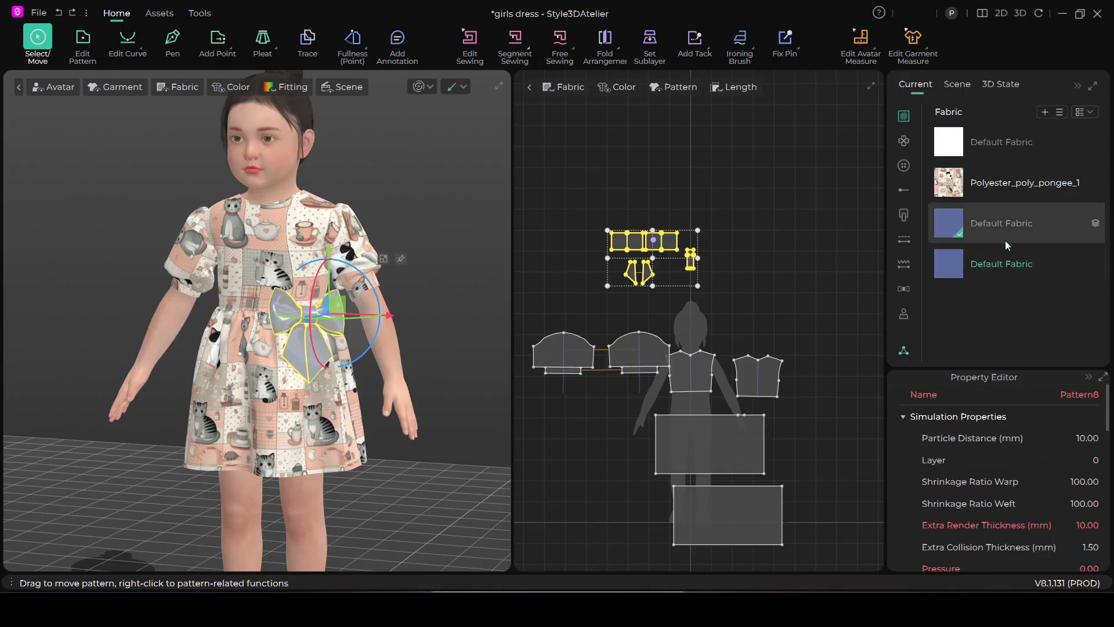
Set the unused blue default fabric's colour to the apricot FFC09F from the PANTONE FHI Polyester TSX palette
{"action": "left_click", "coordinate": [973, 228]}
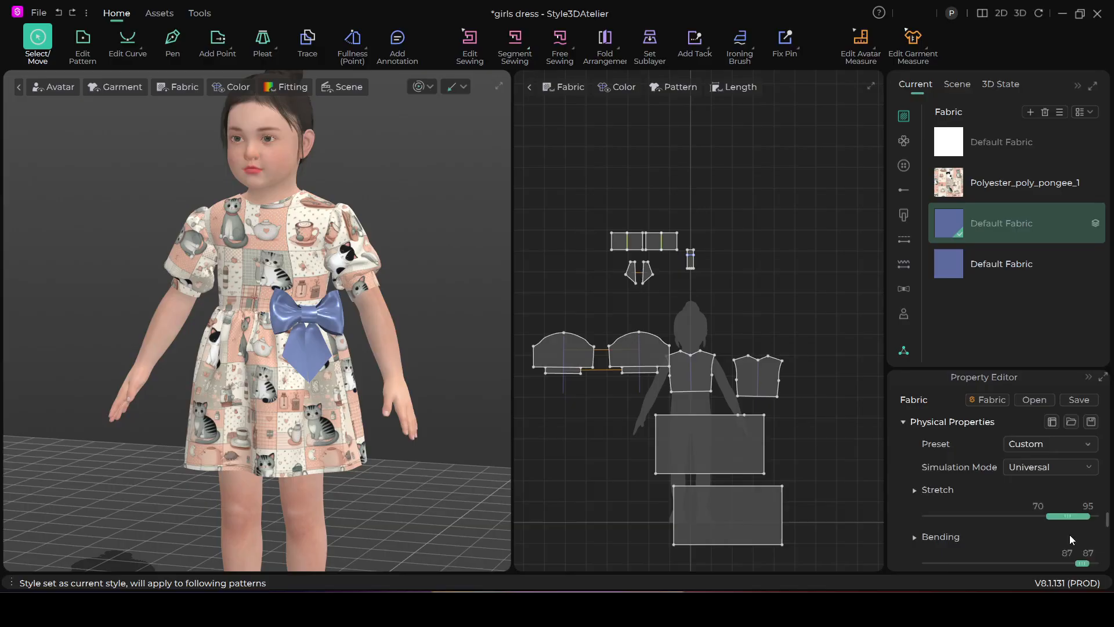
{"action": "scroll", "coordinate": [1070, 534], "scroll_direction": "down", "scroll_amount": 4}
{"action": "scroll", "coordinate": [1066, 521], "scroll_direction": "up", "scroll_amount": 15}
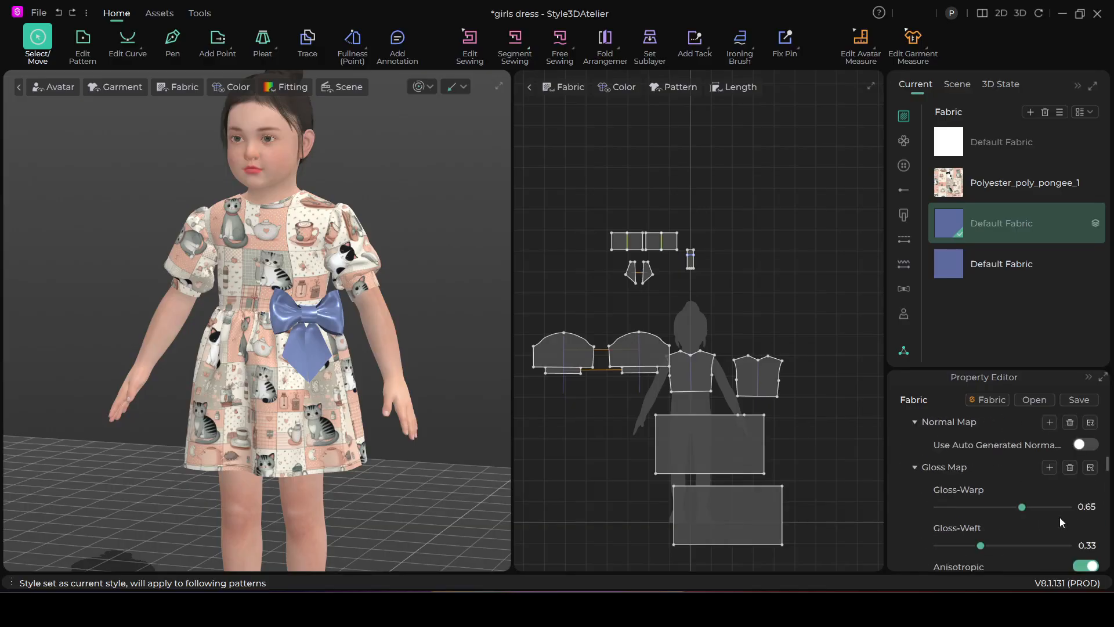
{"action": "scroll", "coordinate": [1057, 518], "scroll_direction": "up", "scroll_amount": 3}
{"action": "scroll", "coordinate": [1057, 518], "scroll_direction": "down", "scroll_amount": 2}
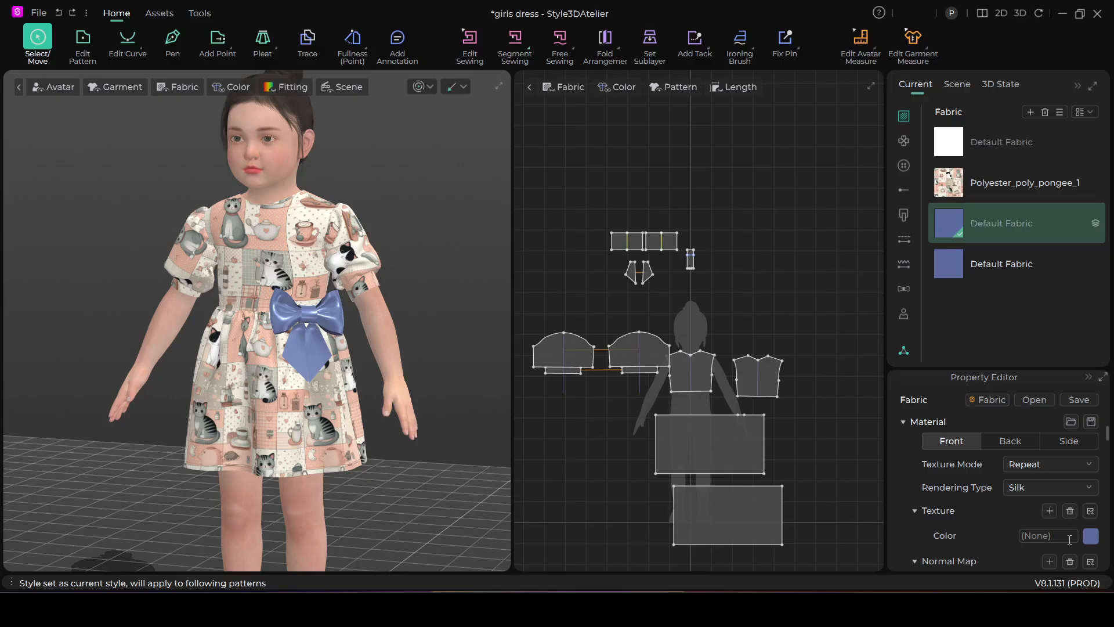
{"action": "left_click", "coordinate": [1090, 537]}
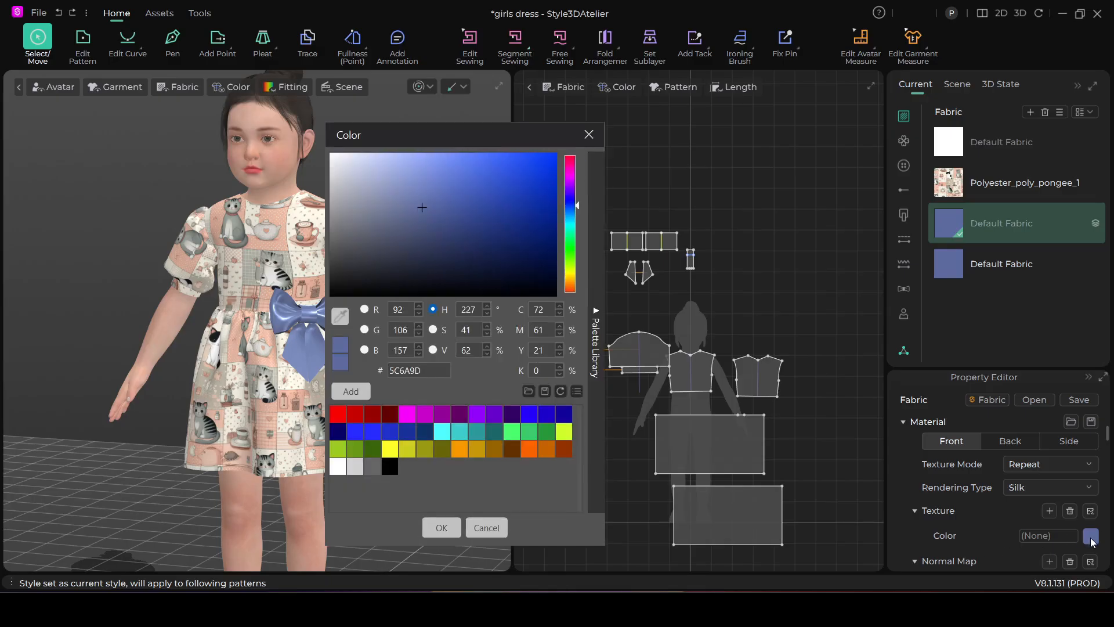
{"action": "left_click", "coordinate": [596, 313]}
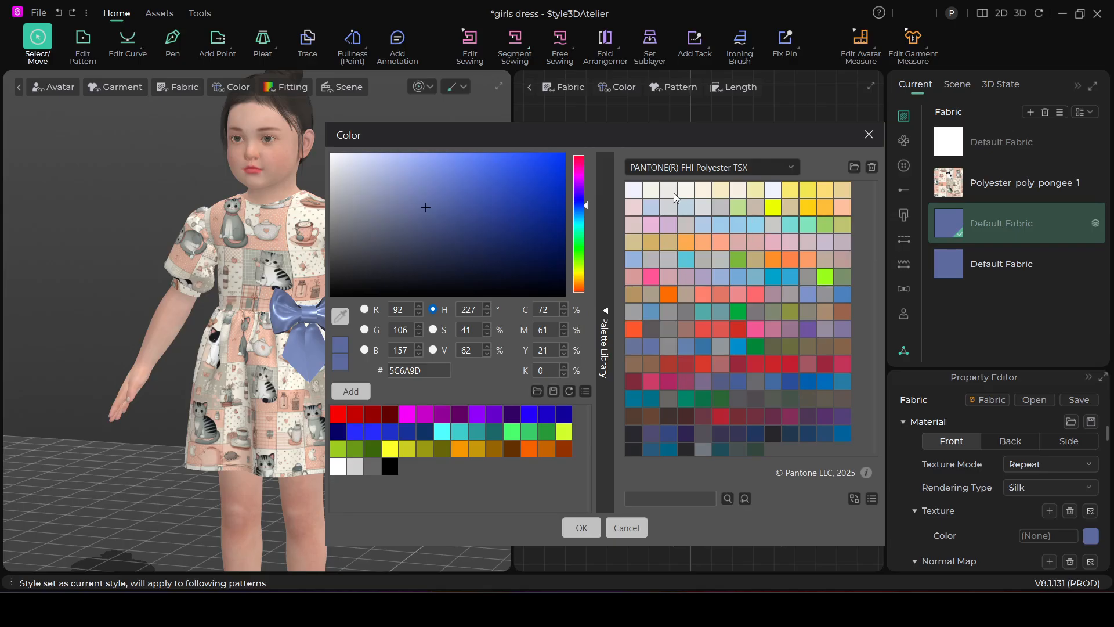
{"action": "left_click", "coordinate": [838, 204]}
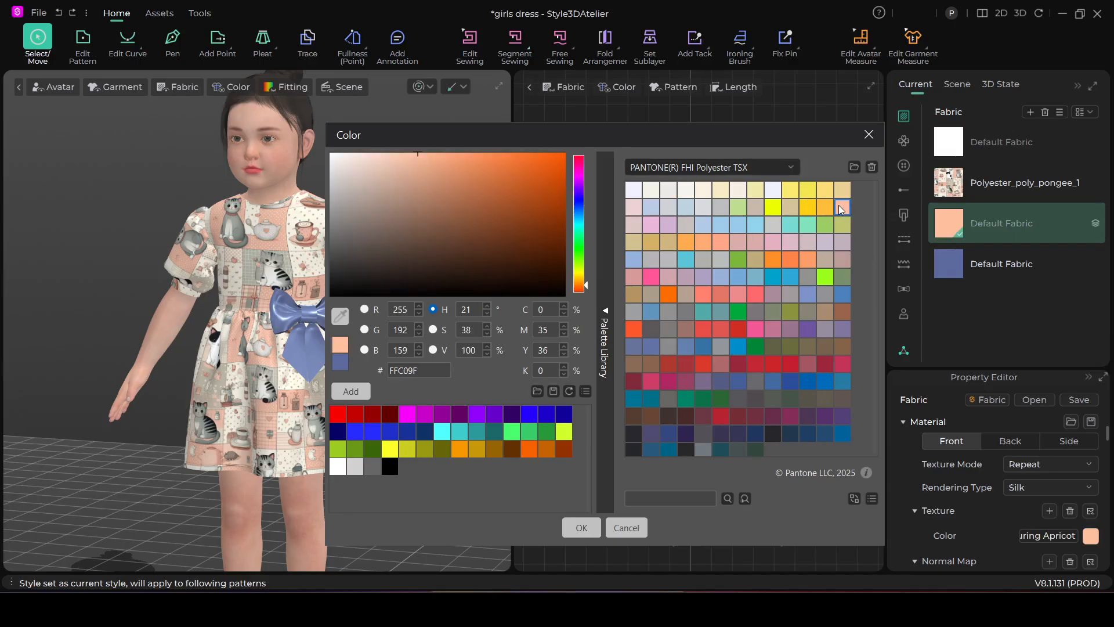
{"action": "left_click_drag", "start_coordinate": [558, 132], "coordinate": [589, 109]}
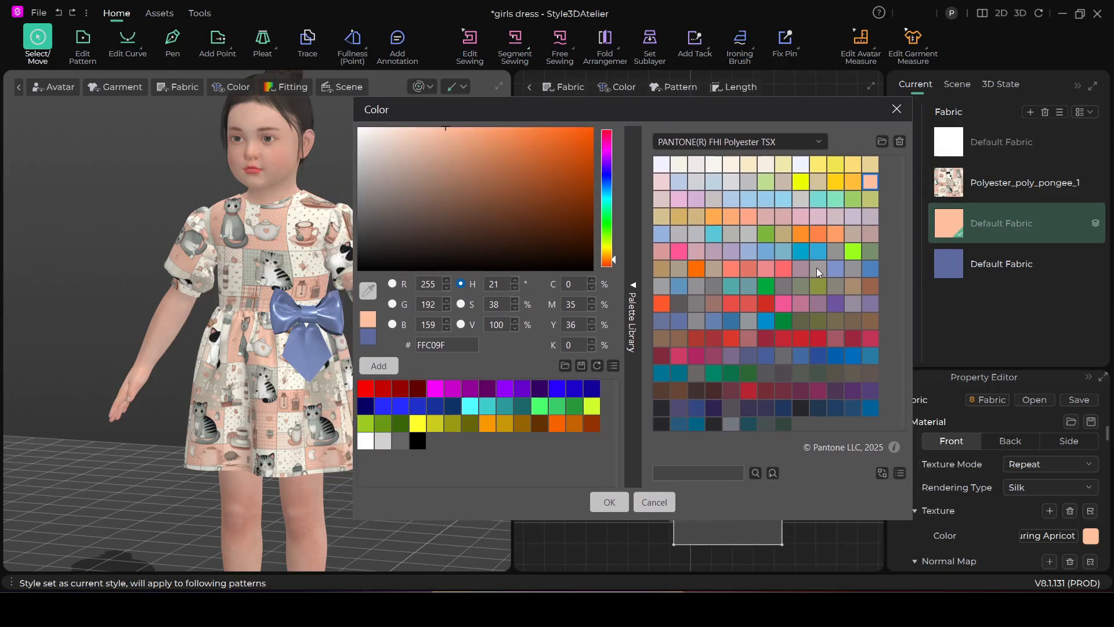
{"action": "left_click", "coordinate": [609, 502]}
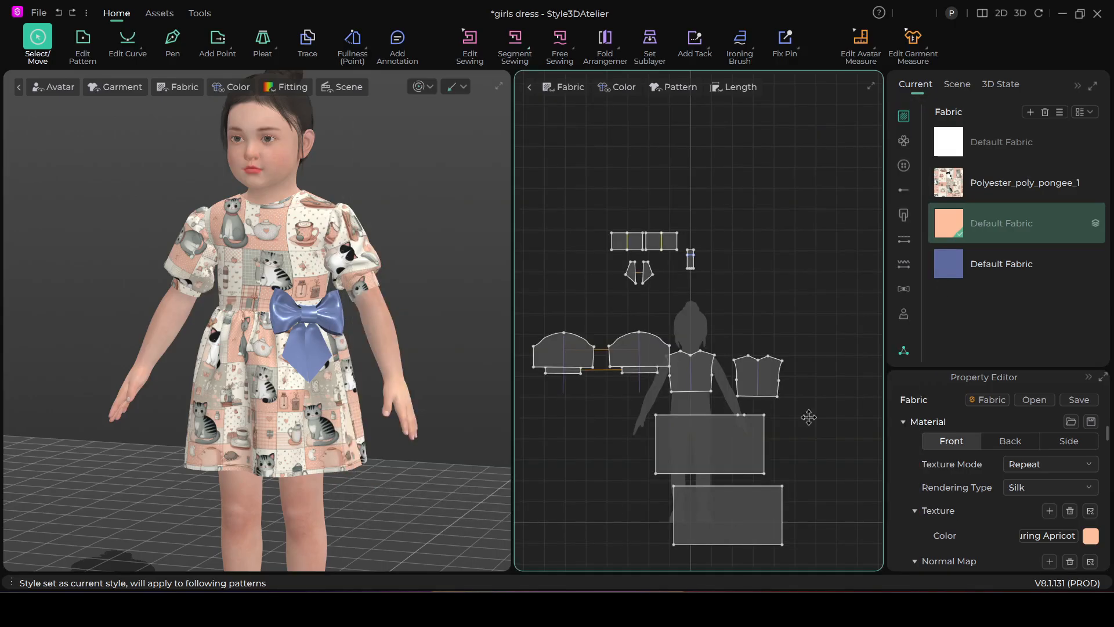
Apply the apricot default fabric to the bow loops, tails and knot strip, and clear the selection
{"action": "left_click_drag", "start_coordinate": [607, 203], "coordinate": [745, 309]}
{"action": "left_click", "coordinate": [987, 225]}
{"action": "left_click", "coordinate": [625, 232]}
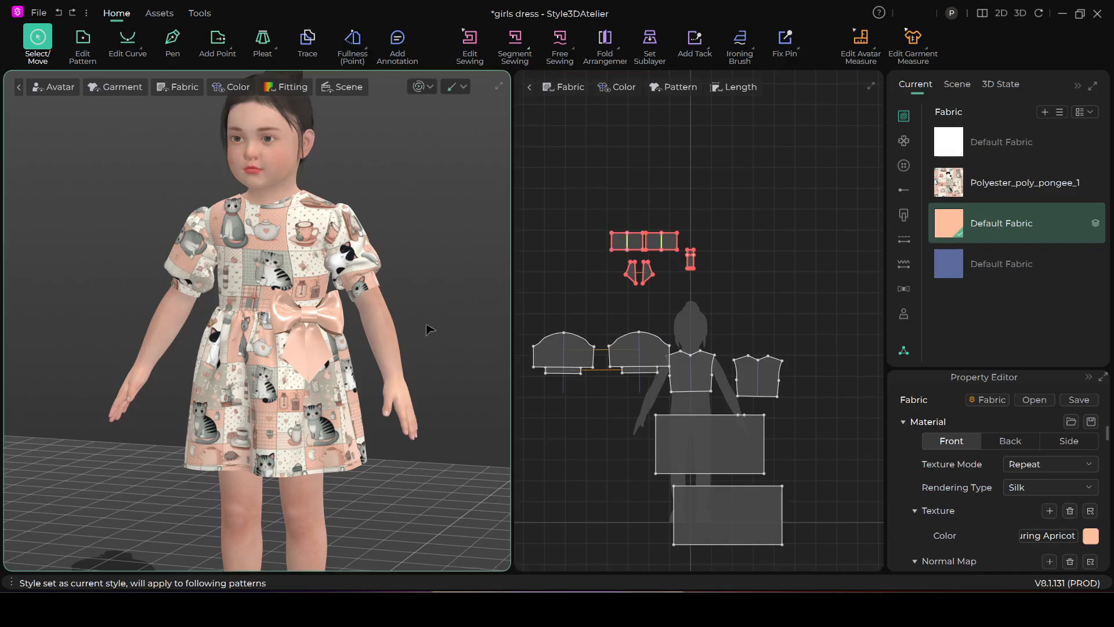
{"action": "left_click", "coordinate": [444, 274]}
Reopen the bow fabric's colour with the palette library, try the Pressed Rose swatch, and return to the apricot FFC09F
{"action": "scroll", "coordinate": [405, 350], "scroll_direction": "up", "scroll_amount": 1}
{"action": "scroll", "coordinate": [405, 353], "scroll_direction": "up", "scroll_amount": 2}
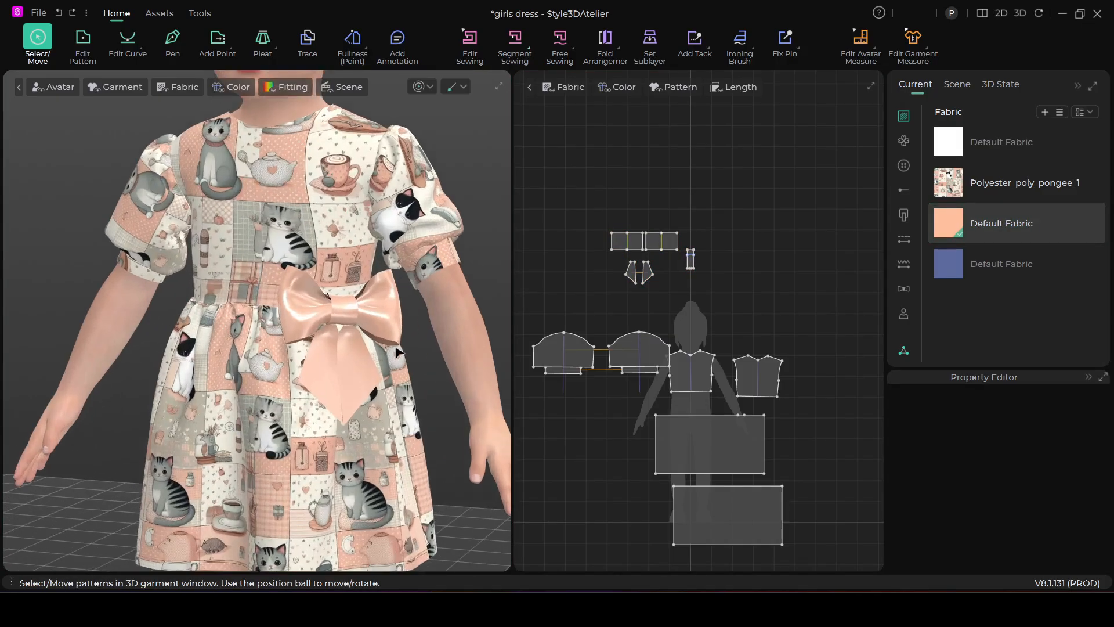
{"action": "right_click_drag", "start_coordinate": [401, 354], "coordinate": [400, 383]}
{"action": "scroll", "coordinate": [401, 383], "scroll_direction": "down", "scroll_amount": 4}
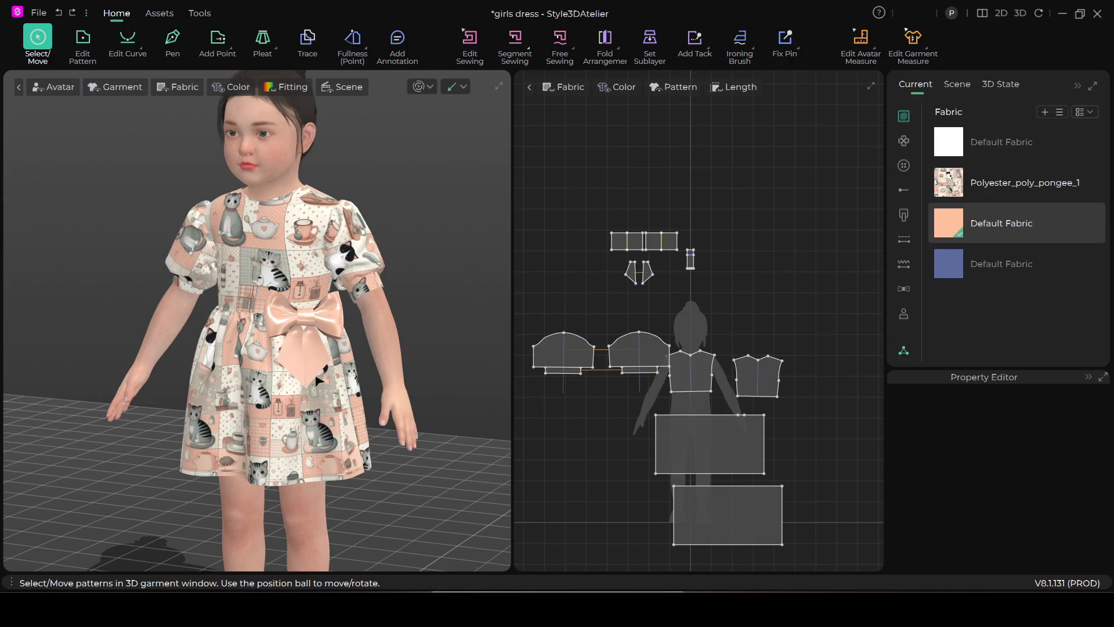
{"action": "scroll", "coordinate": [320, 383], "scroll_direction": "up", "scroll_amount": 4}
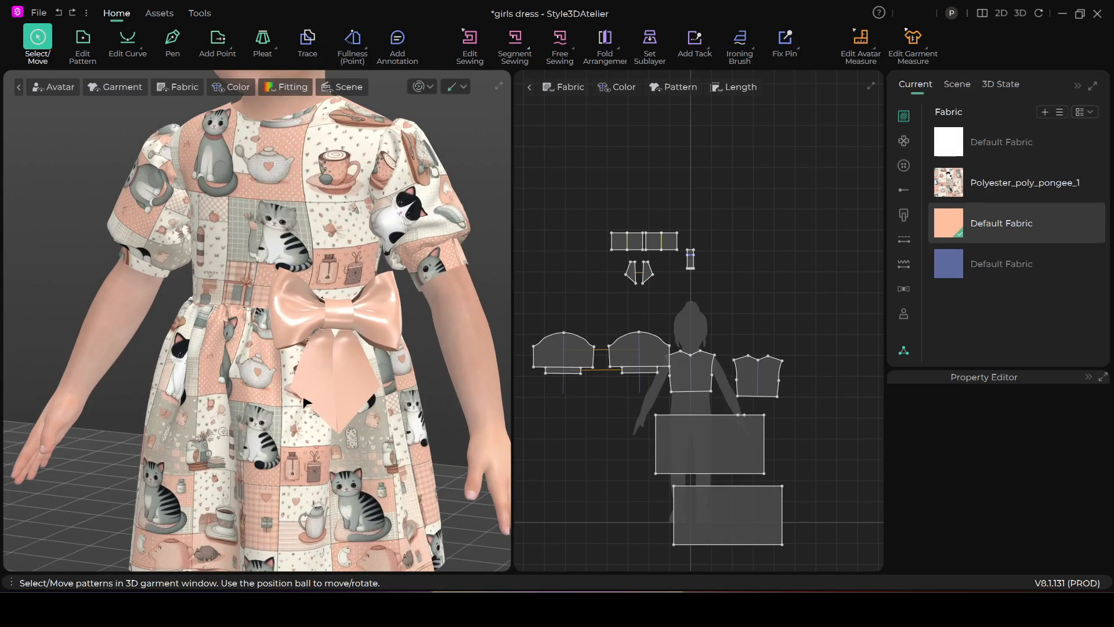
{"action": "left_click", "coordinate": [963, 221]}
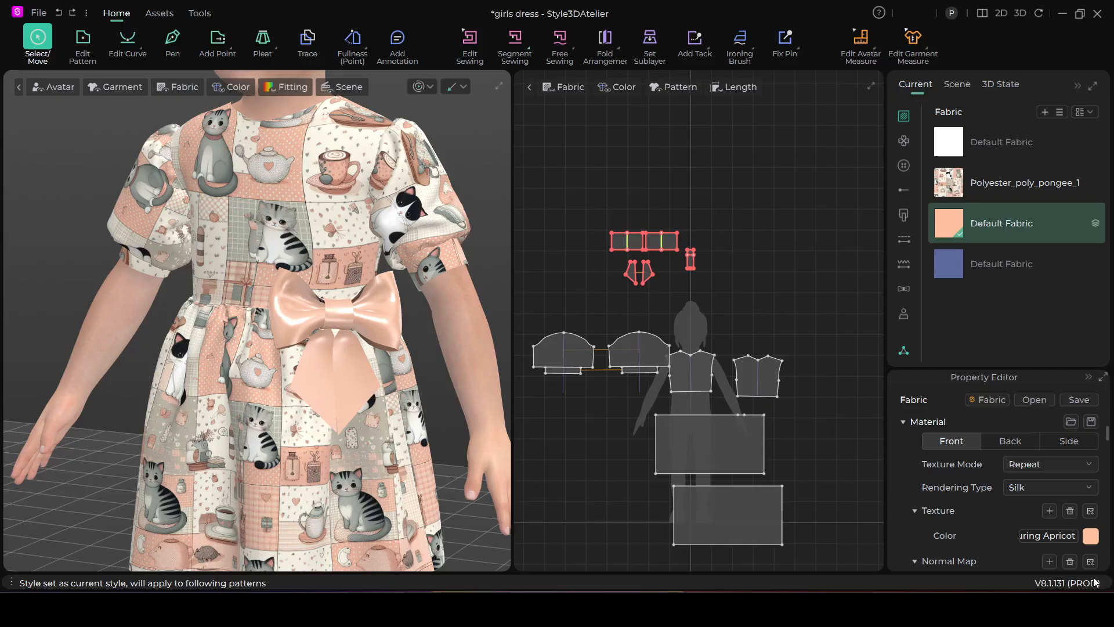
{"action": "left_click", "coordinate": [1091, 537]}
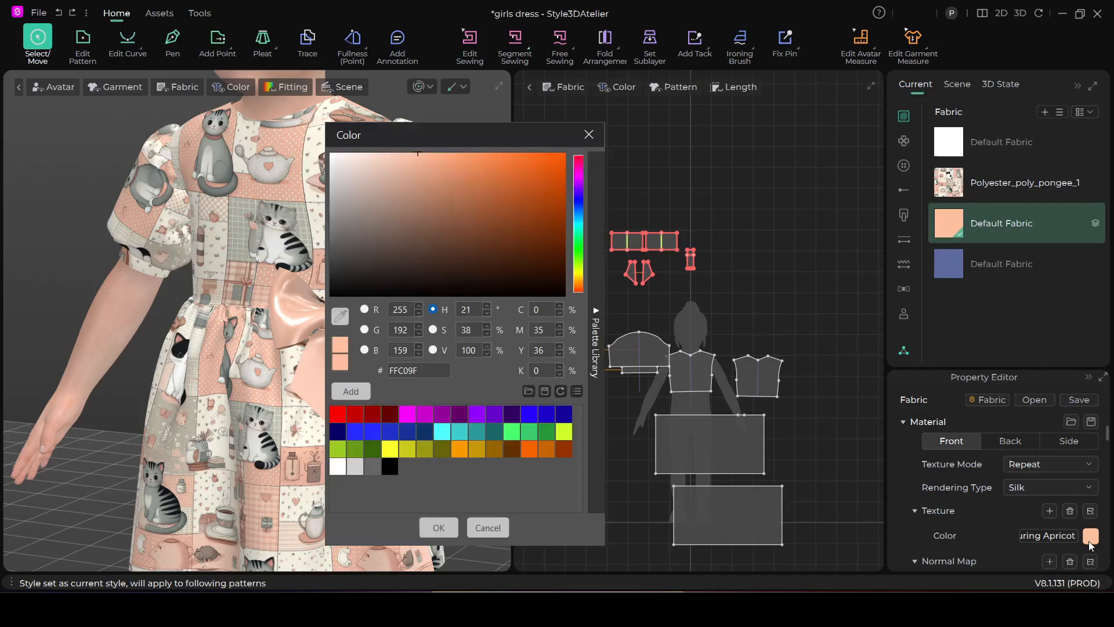
{"action": "left_click_drag", "start_coordinate": [521, 130], "coordinate": [626, 112]}
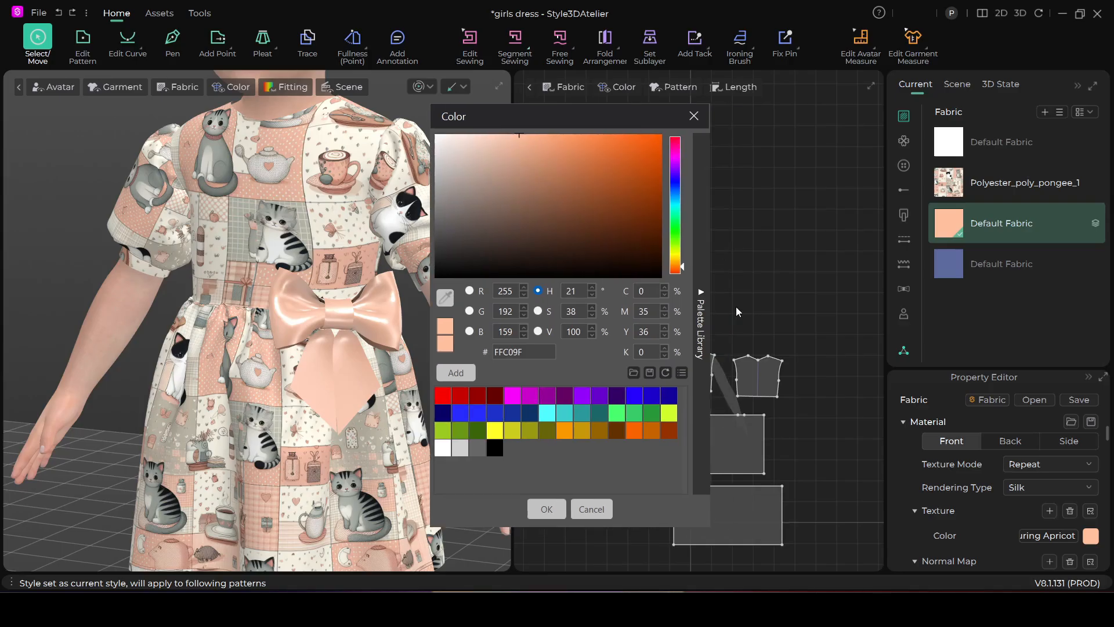
{"action": "left_click", "coordinate": [701, 294]}
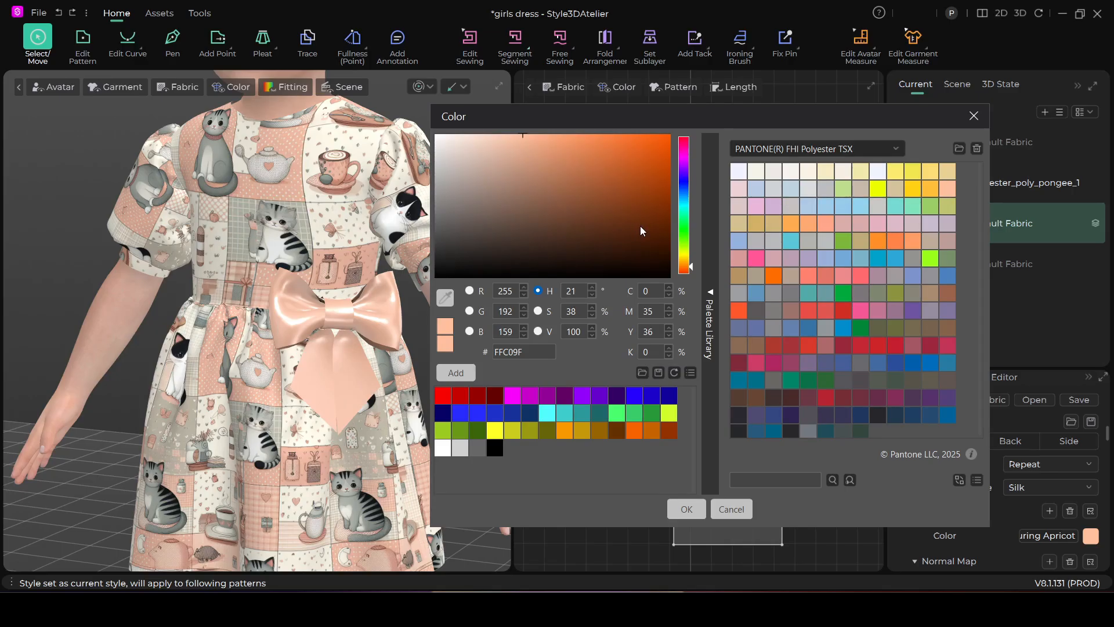
{"action": "left_click", "coordinate": [736, 259]}
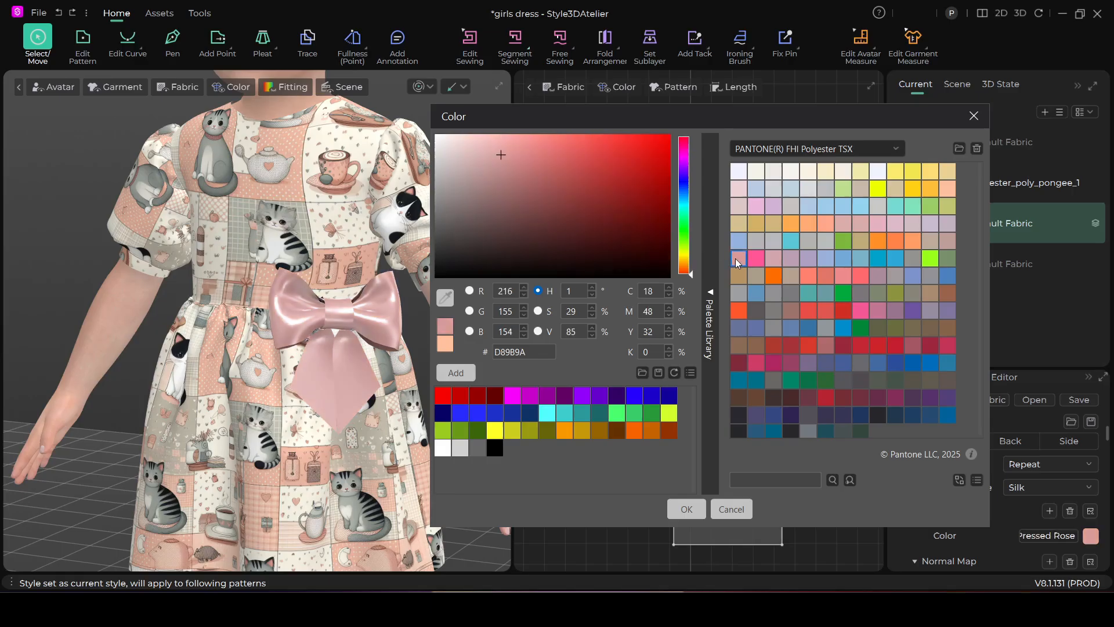
{"action": "left_click", "coordinate": [947, 189]}
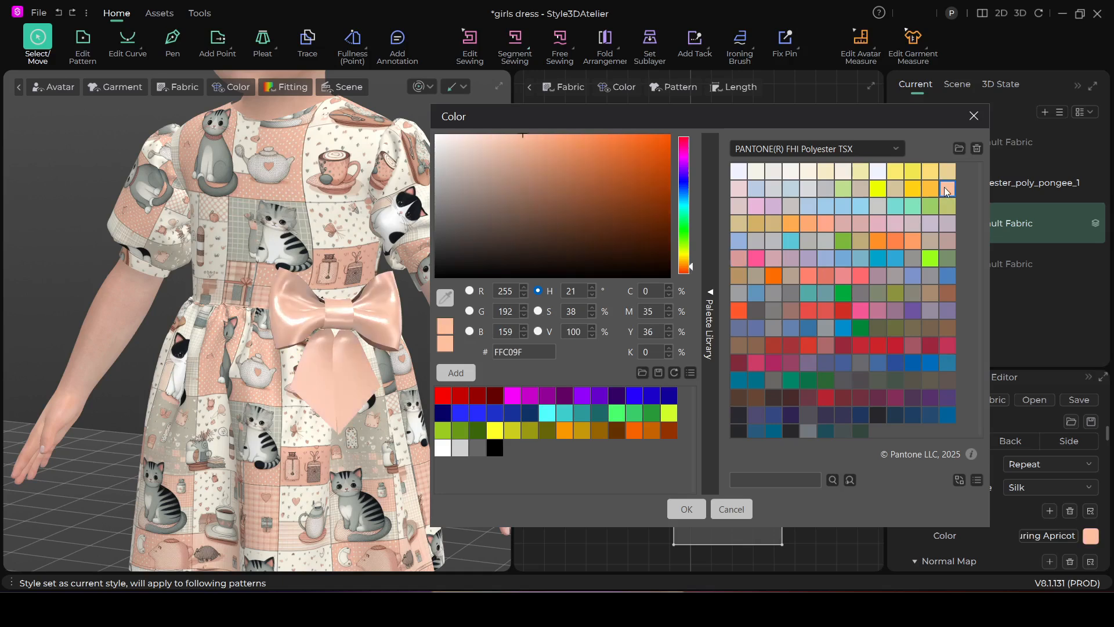
Darken the bow fabric's apricot colour to the muted brown 967869 and accept it
{"action": "left_click", "coordinate": [527, 145]}
{"action": "left_click_drag", "start_coordinate": [527, 145], "coordinate": [538, 160]}
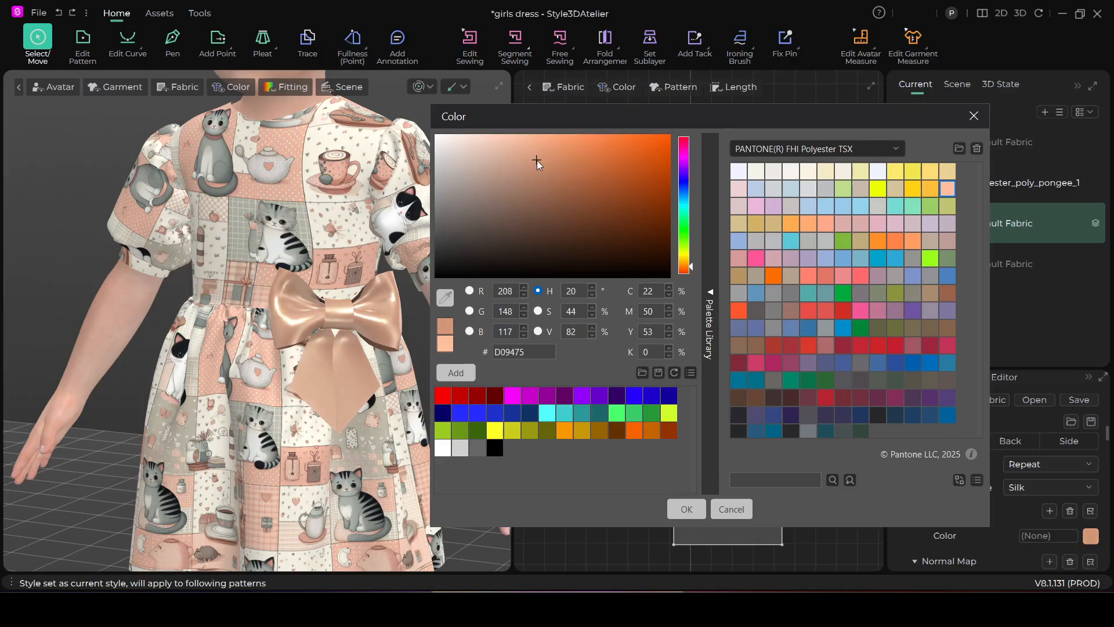
{"action": "left_click_drag", "start_coordinate": [538, 160], "coordinate": [511, 184]}
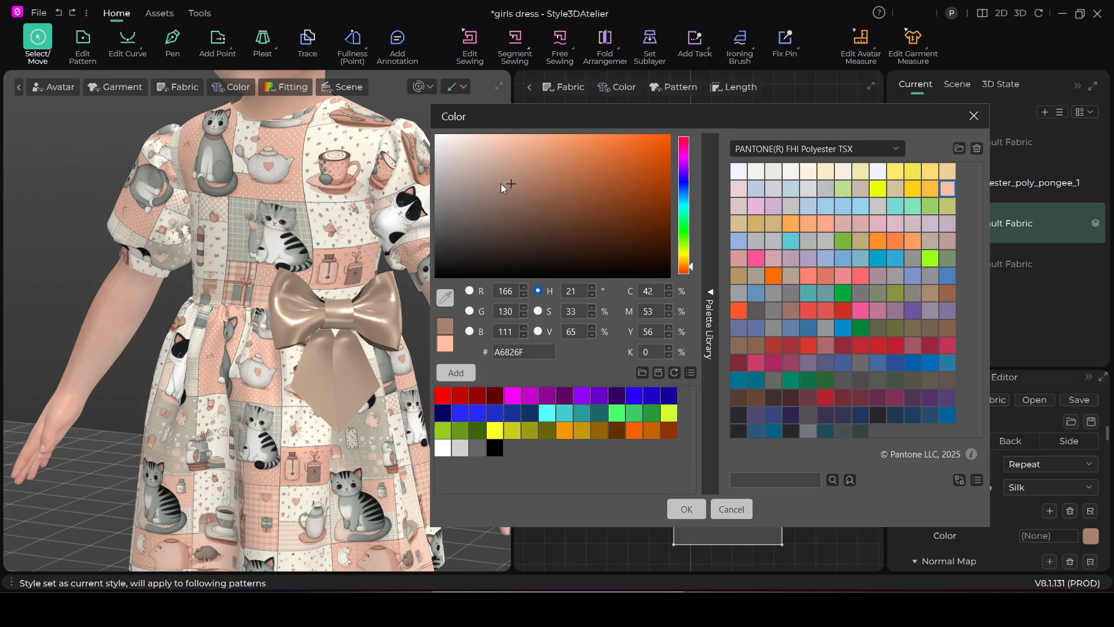
{"action": "left_click_drag", "start_coordinate": [508, 188], "coordinate": [506, 192]}
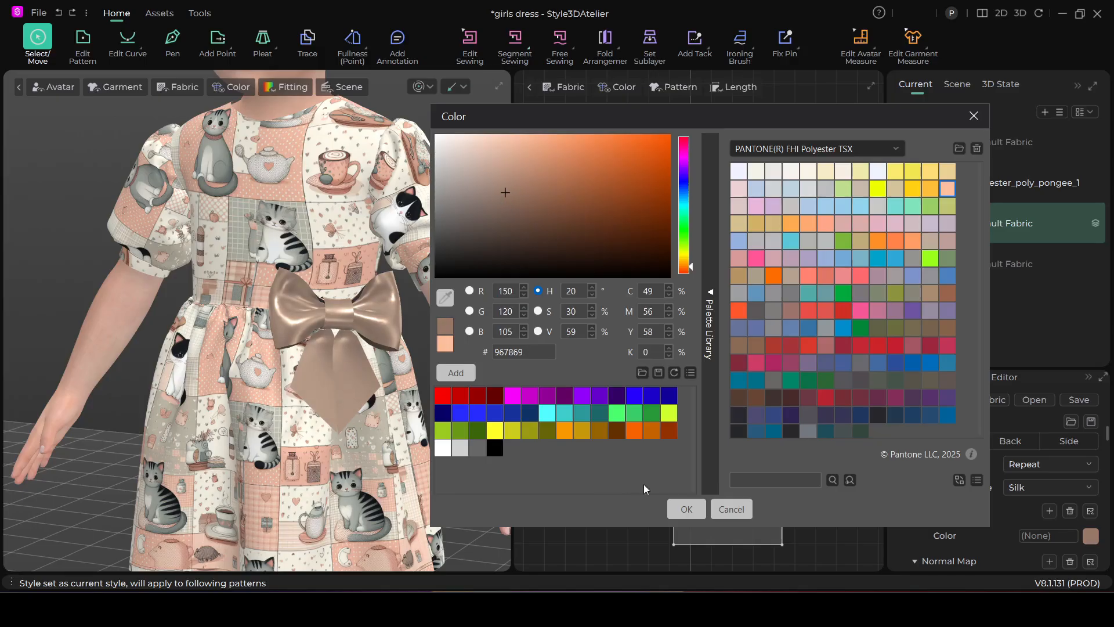
{"action": "left_click", "coordinate": [685, 511]}
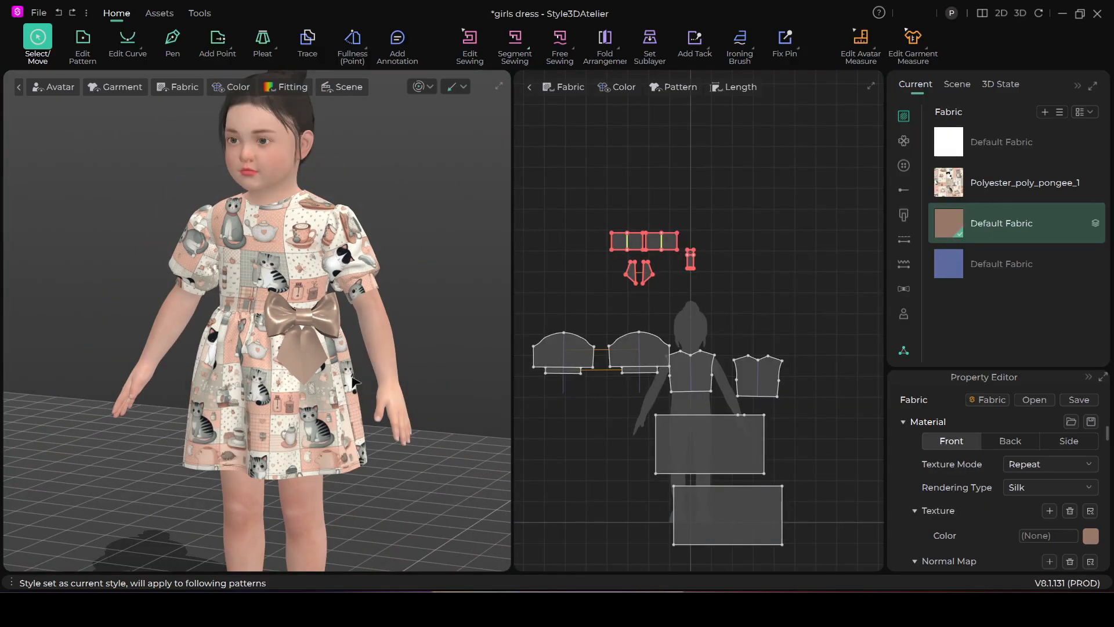
Try the Matte rendering type on the bow fabric and return it to Silk
{"action": "right_click_drag", "start_coordinate": [367, 403], "coordinate": [342, 408]}
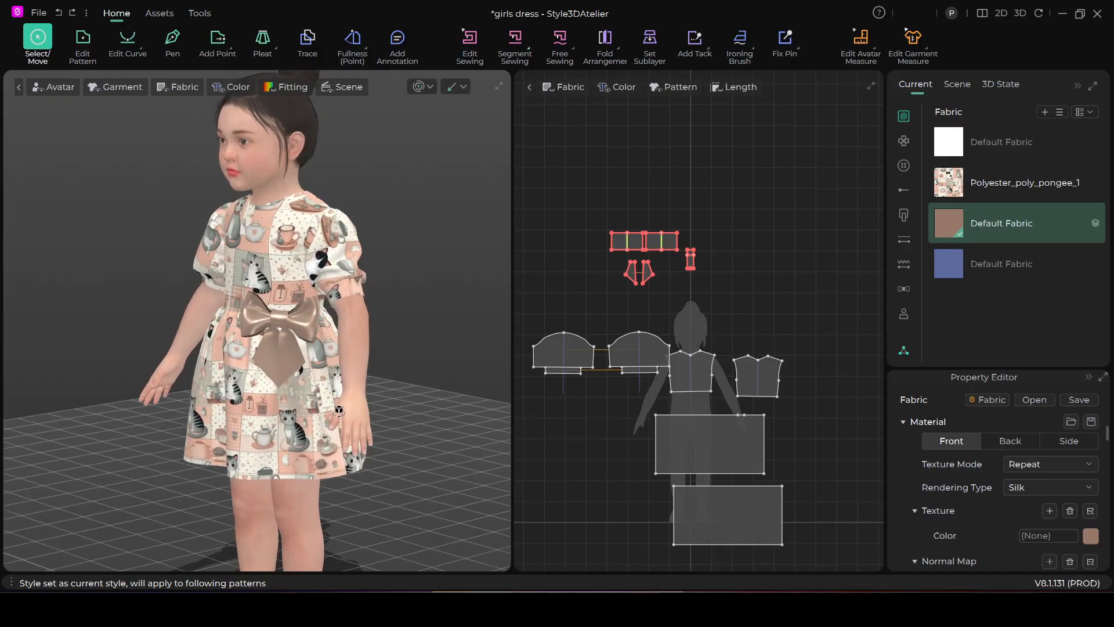
{"action": "scroll", "coordinate": [330, 392], "scroll_direction": "up", "scroll_amount": 5}
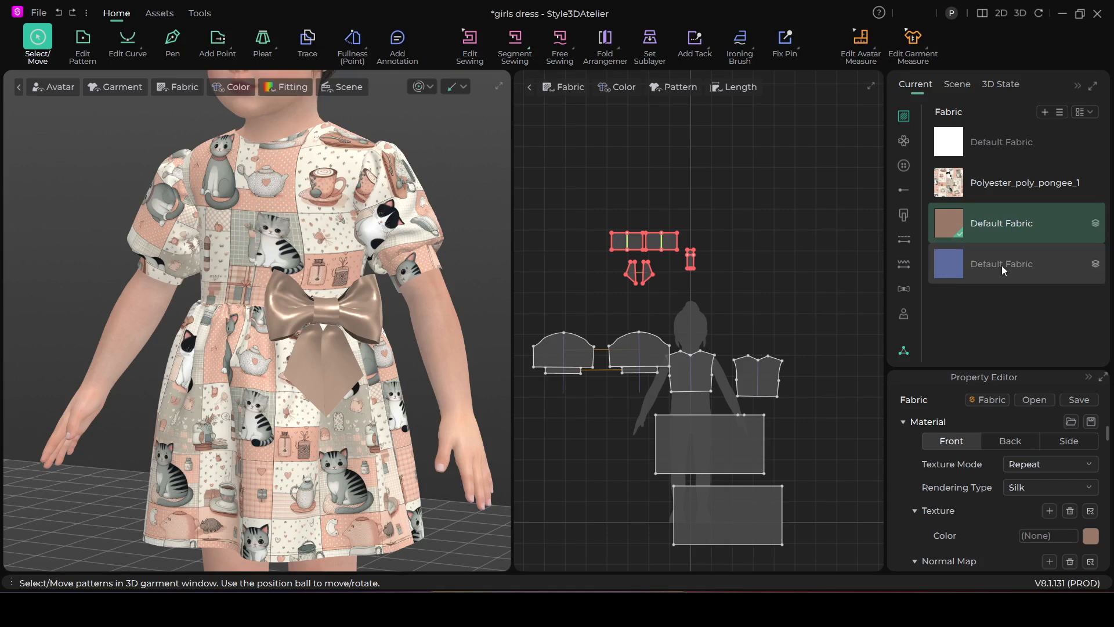
{"action": "left_click", "coordinate": [1090, 492]}
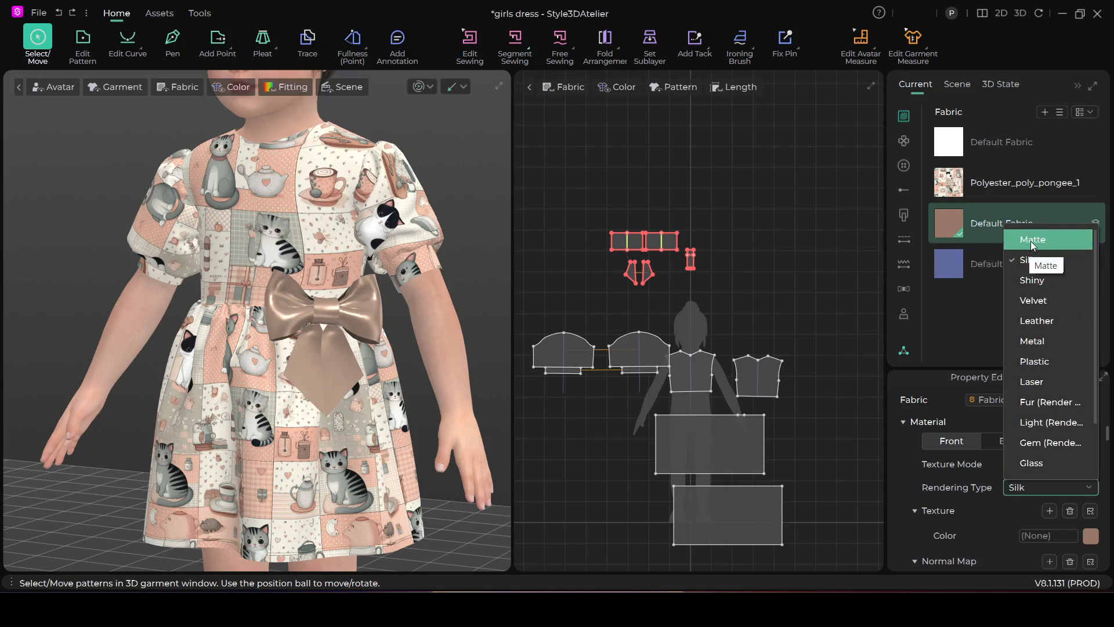
{"action": "left_click", "coordinate": [1033, 245]}
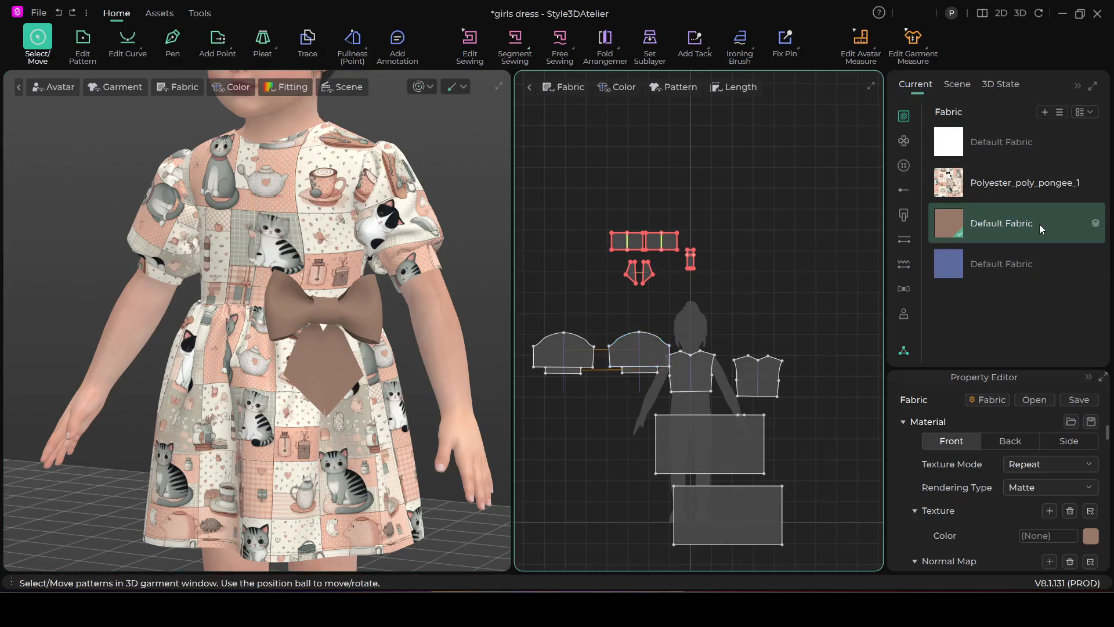
{"action": "left_click", "coordinate": [1085, 489]}
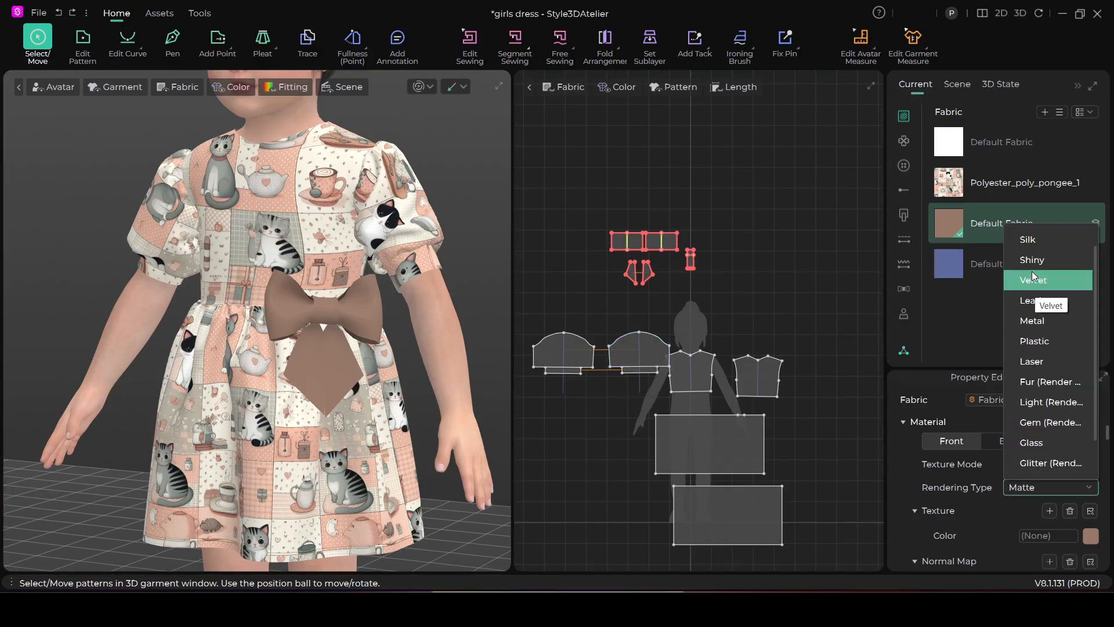
{"action": "left_click", "coordinate": [1034, 242]}
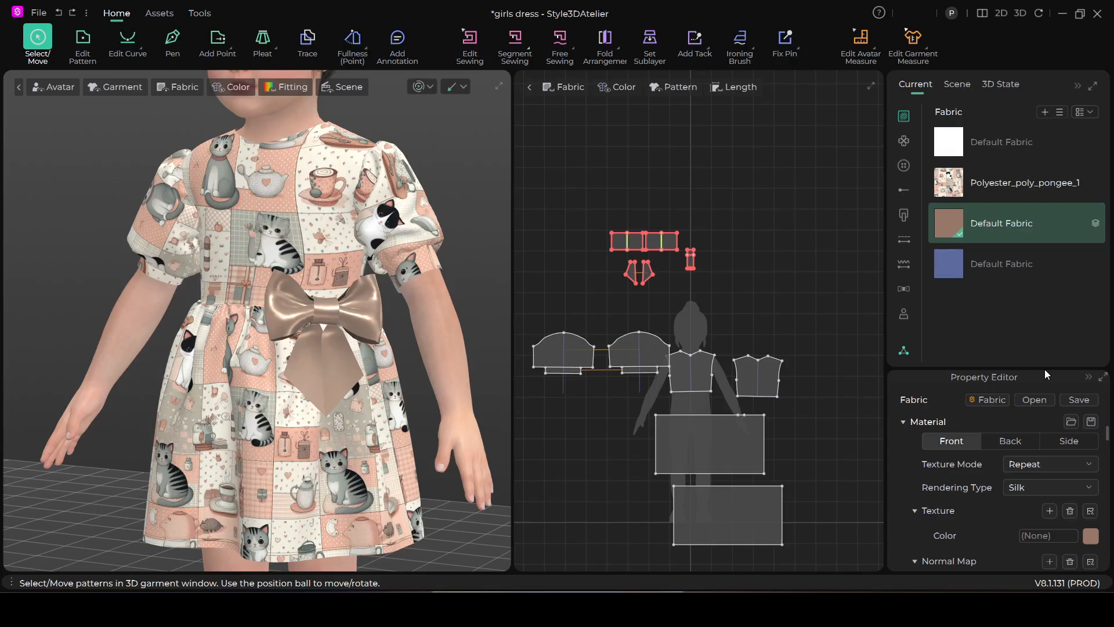
Reduce the bow fabric's Gloss-Warp to 0.53 in its gloss map settings
{"action": "left_click_drag", "start_coordinate": [1044, 367], "coordinate": [1034, 286]}
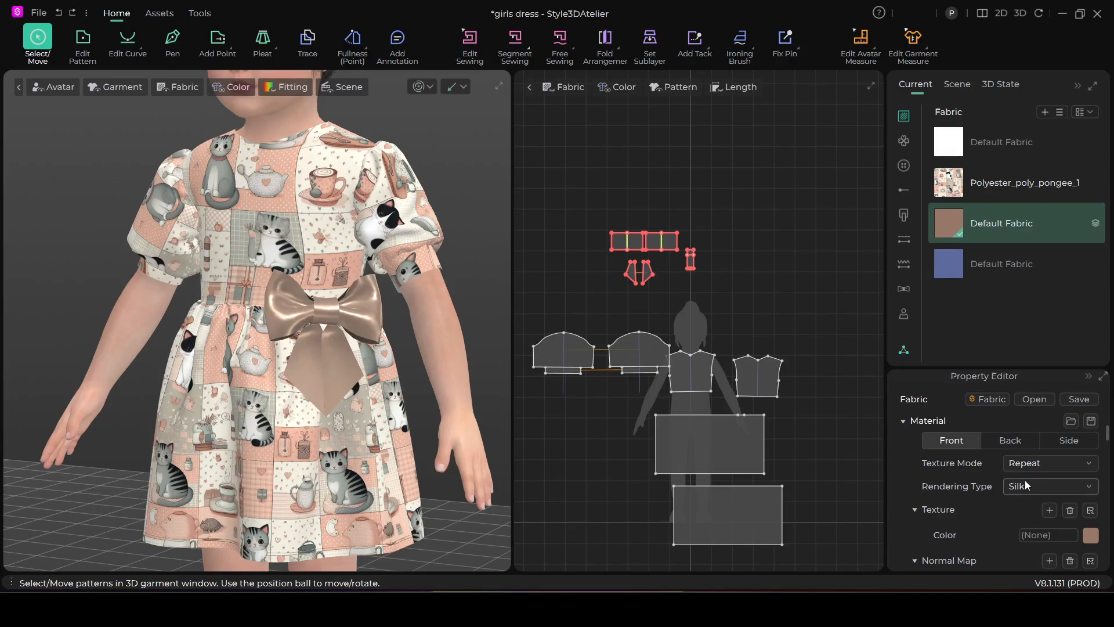
{"action": "scroll", "coordinate": [1004, 486], "scroll_direction": "up", "scroll_amount": 1}
{"action": "scroll", "coordinate": [998, 480], "scroll_direction": "down", "scroll_amount": 4}
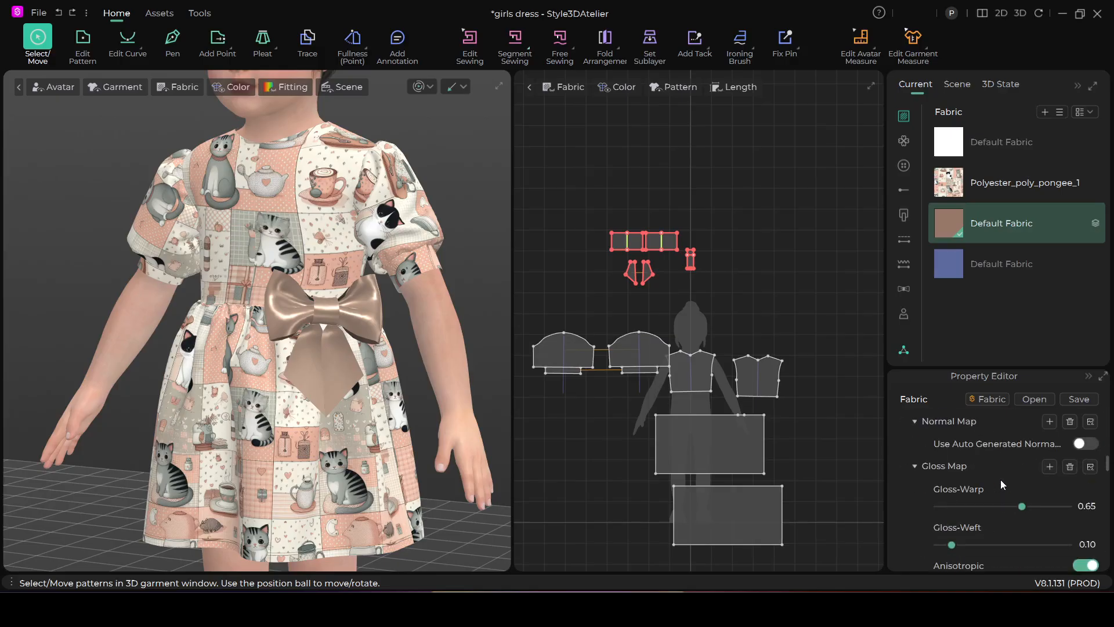
{"action": "scroll", "coordinate": [1000, 479], "scroll_direction": "up", "scroll_amount": 1}
{"action": "scroll", "coordinate": [1015, 512], "scroll_direction": "down", "scroll_amount": 1}
{"action": "mouse_move", "coordinate": [1021, 506]}
{"action": "left_mouse_down"}
{"action": "mouse_move", "coordinate": [994, 506]}
{"action": "mouse_move", "coordinate": [1007, 506]}
{"action": "left_mouse_up"}
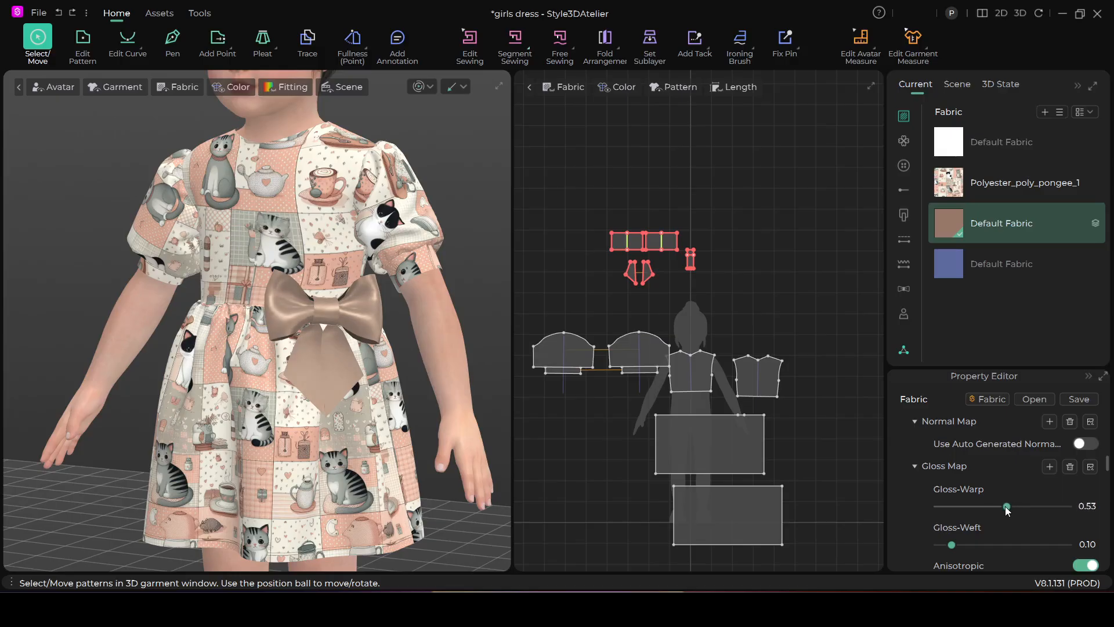
Show only the 3D garment view and examine the finished dress on the avatar from the front, side and back
{"action": "scroll", "coordinate": [389, 414], "scroll_direction": "down", "scroll_amount": 5}
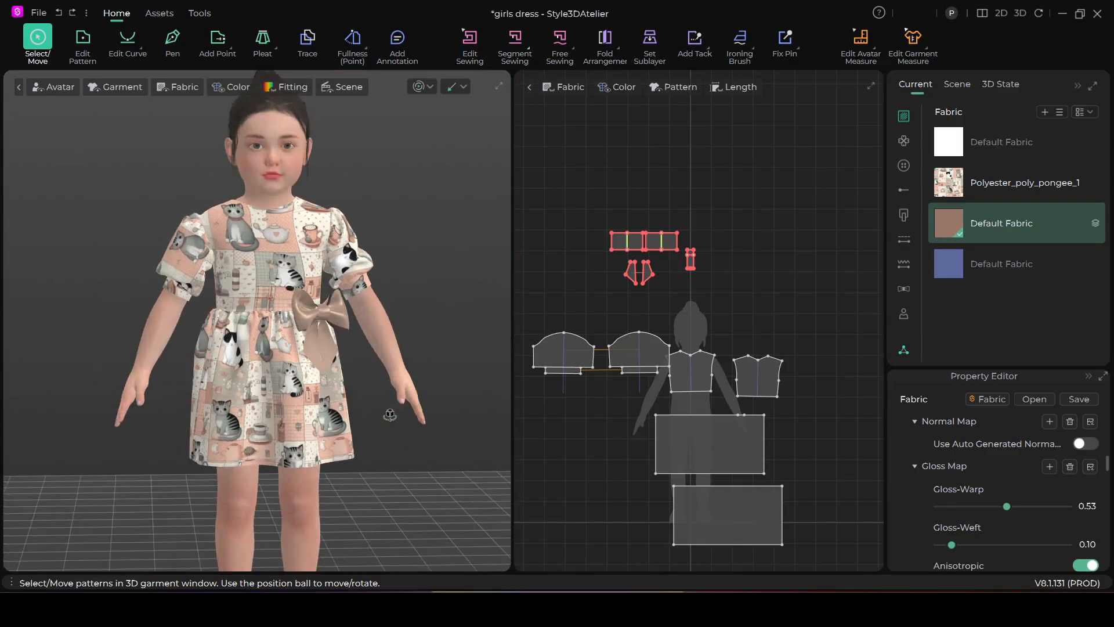
{"action": "left_click", "coordinate": [1020, 13]}
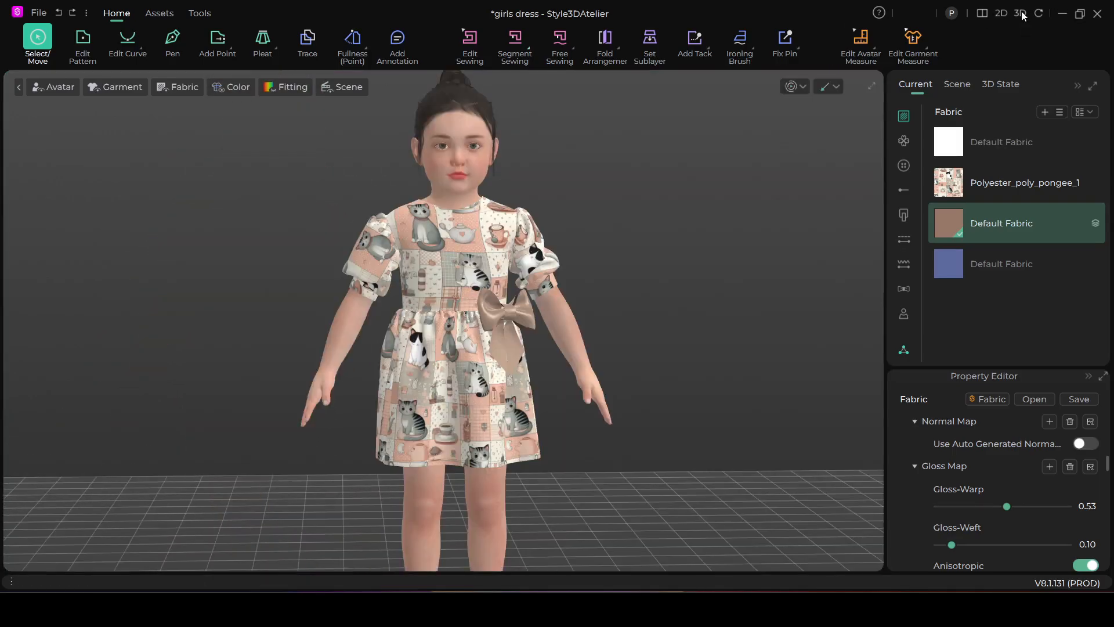
{"action": "scroll", "coordinate": [574, 401], "scroll_direction": "down", "scroll_amount": 5}
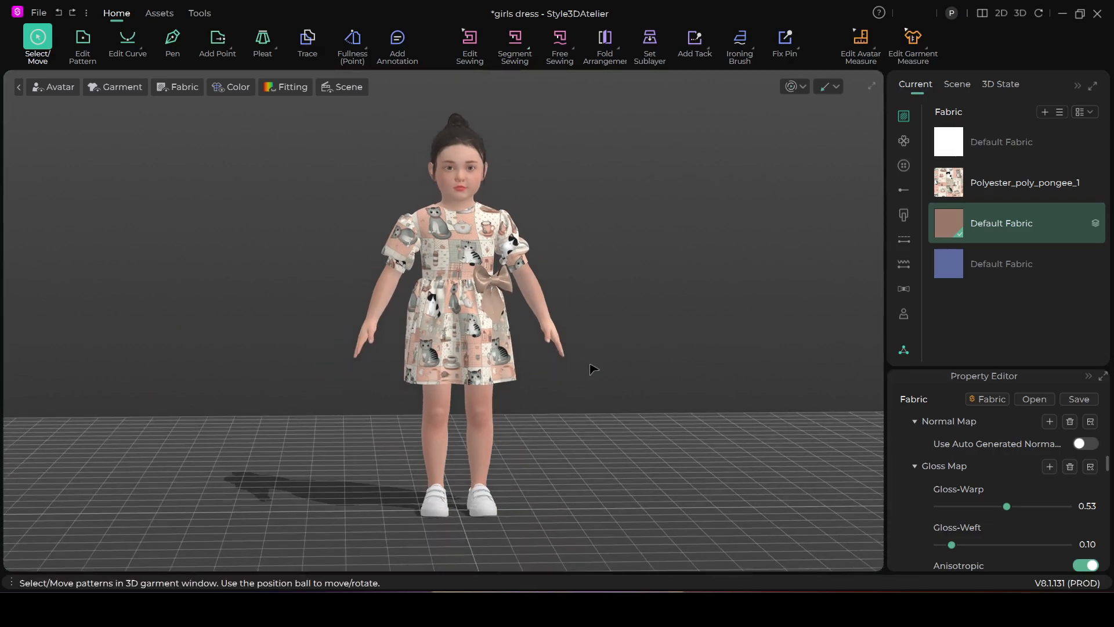
{"action": "right_click_drag", "start_coordinate": [691, 436], "coordinate": [639, 428]}
{"action": "scroll", "coordinate": [580, 419], "scroll_direction": "up", "scroll_amount": 3}
{"action": "scroll", "coordinate": [572, 407], "scroll_direction": "down", "scroll_amount": 5}
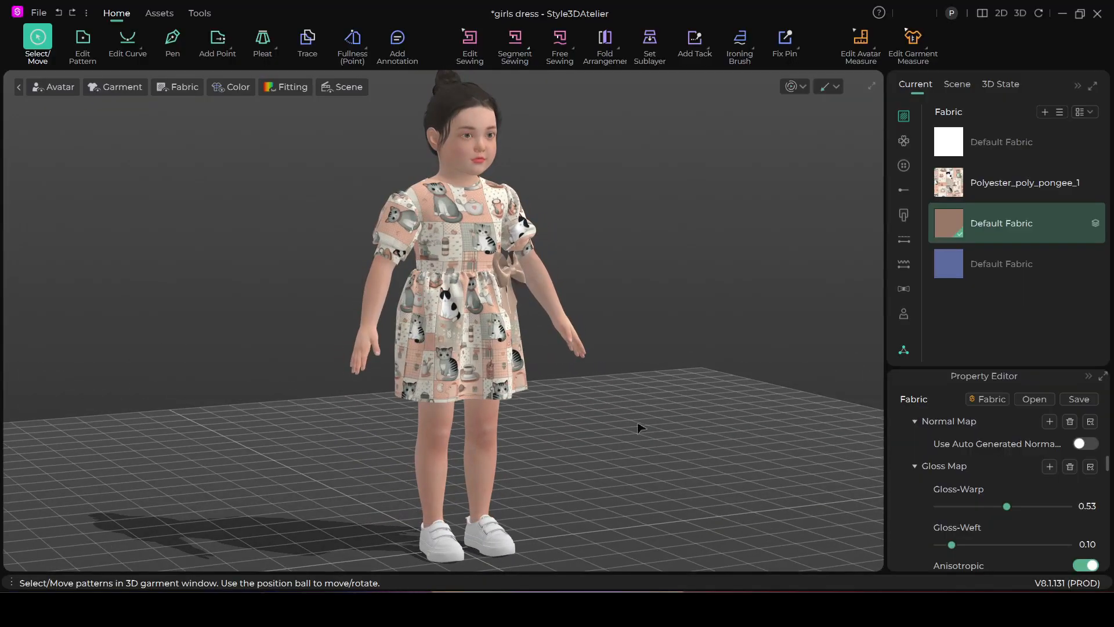
{"action": "right_click_drag", "start_coordinate": [566, 411], "coordinate": [607, 424]}
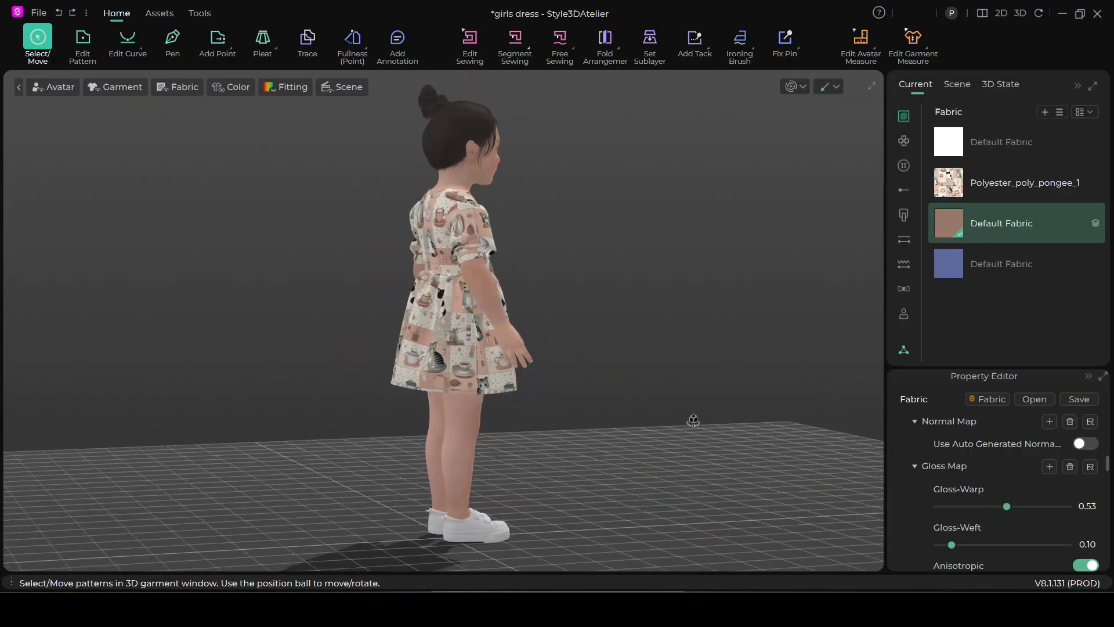